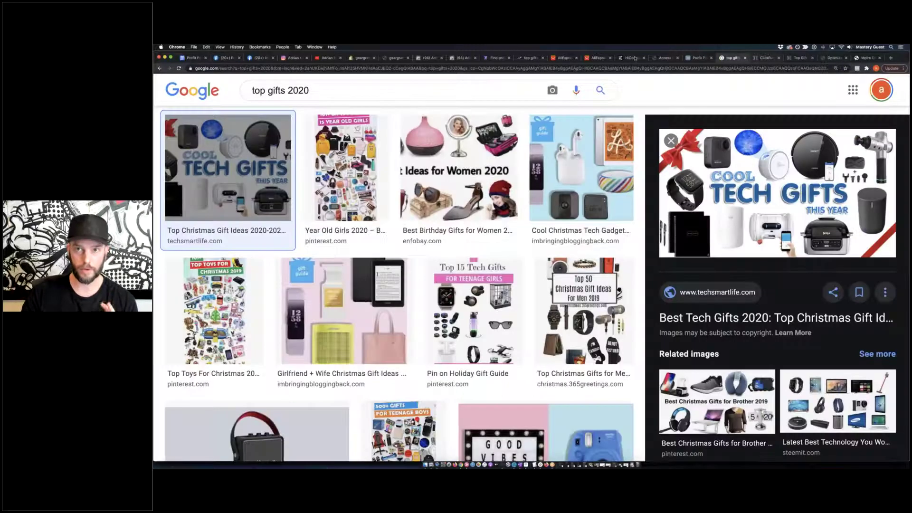
Examine the Google Trends interest-over-time graph for "top gifts 2020", including its most recent data point.
{"action": "left_click", "coordinate": [530, 57]}
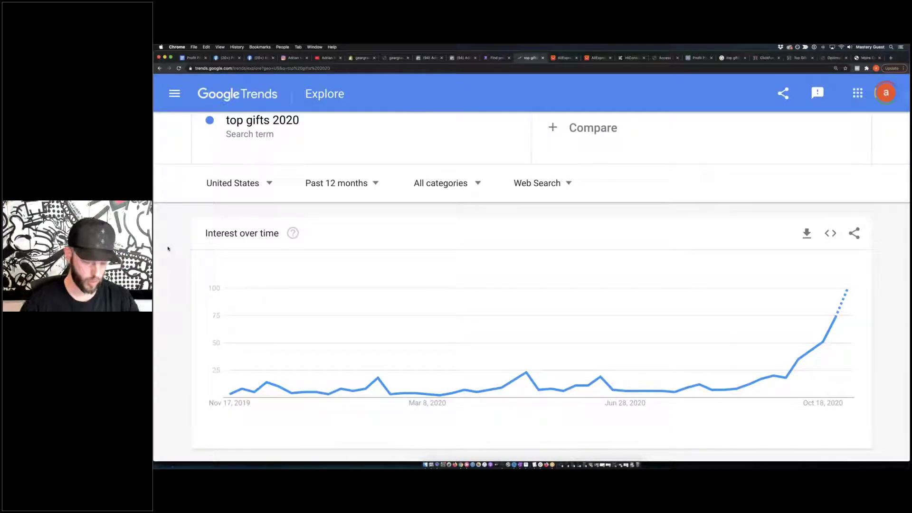
{"action": "key", "text": "super+equal"}
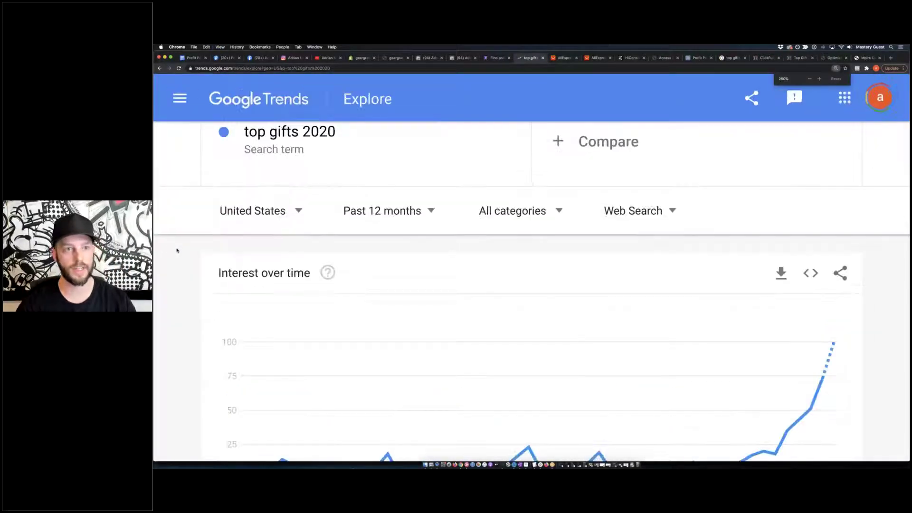
{"action": "scroll", "coordinate": [177, 251], "scroll_direction": "down", "scroll_amount": 3}
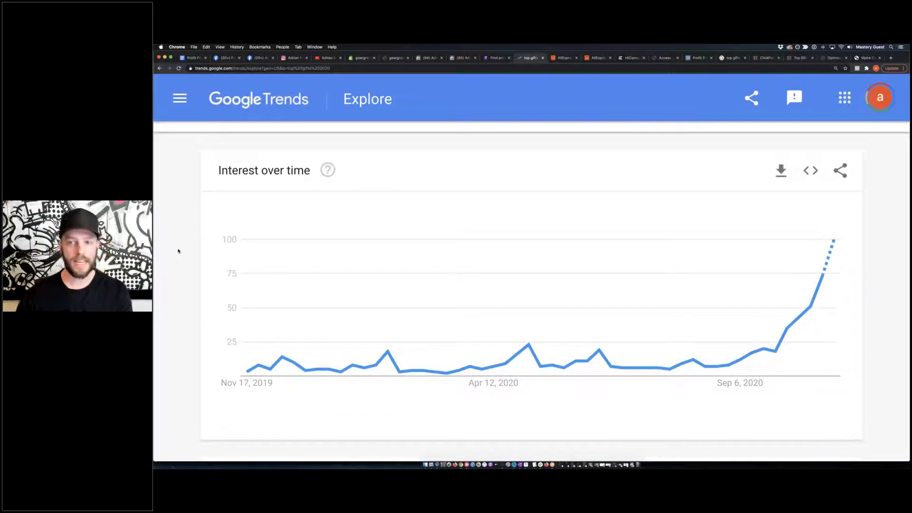
{"action": "mouse_move", "coordinate": [835, 237]}
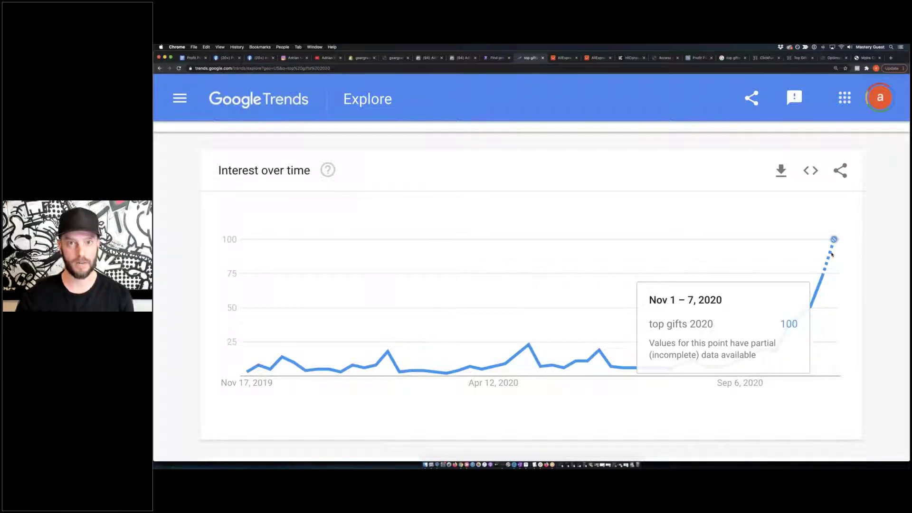
Look through the featured articles and latest stories on the HiConsumption home page for gift guide examples.
{"action": "left_click", "coordinate": [630, 57]}
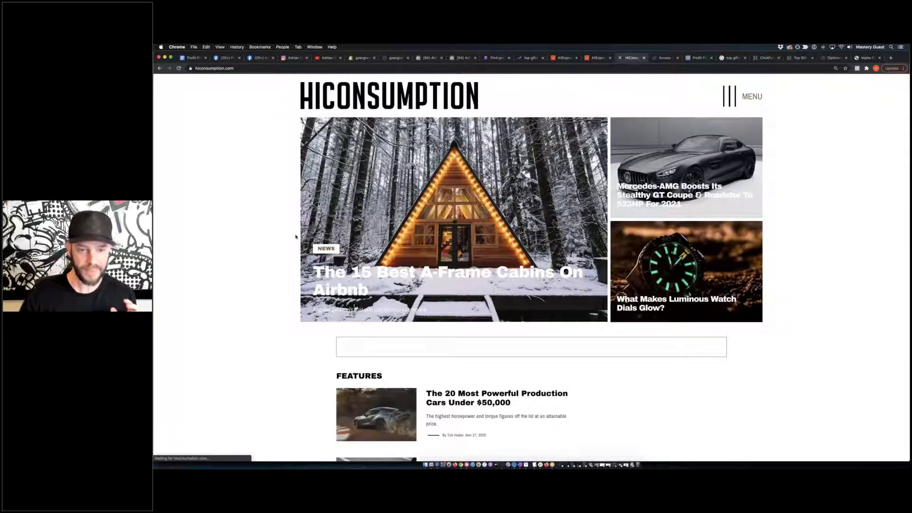
{"action": "scroll", "coordinate": [296, 237], "scroll_direction": "down", "scroll_amount": 5}
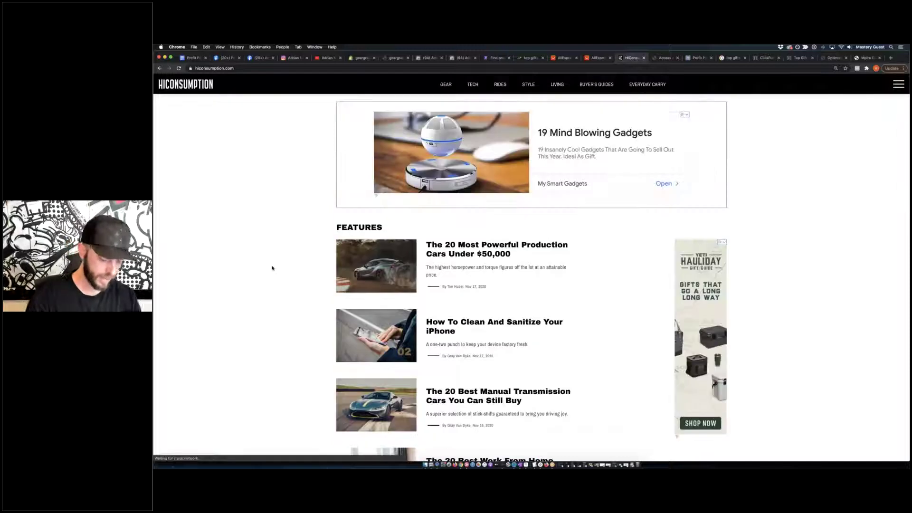
{"action": "key", "text": "super+equal"}
{"action": "key", "text": "super+equal"}
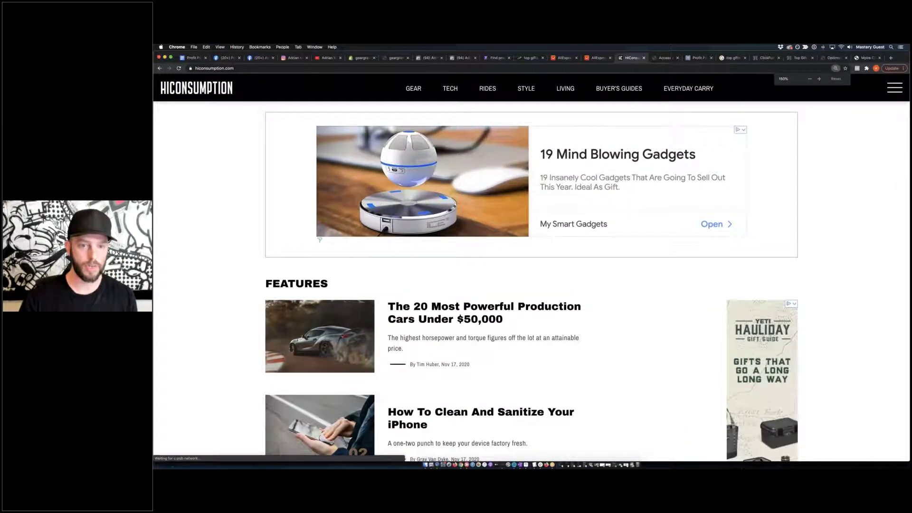
{"action": "scroll", "coordinate": [435, 231], "scroll_direction": "down", "scroll_amount": 5}
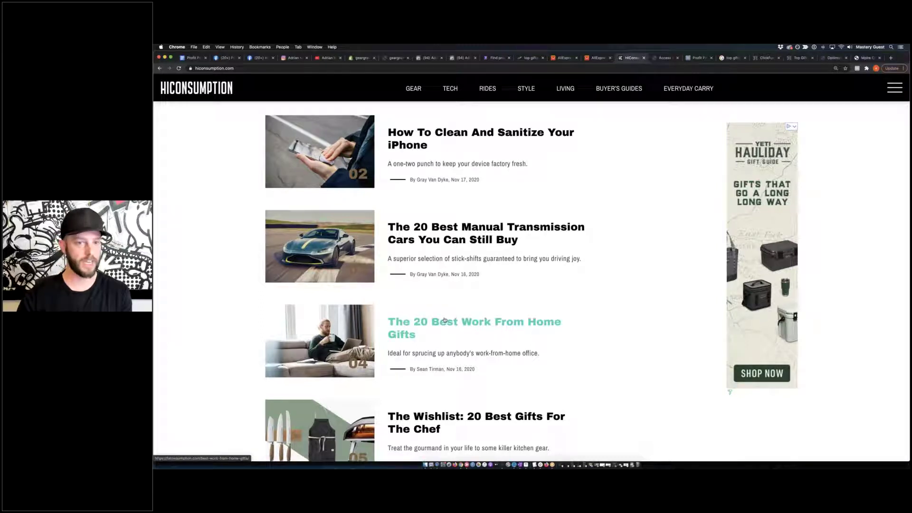
{"action": "scroll", "coordinate": [444, 320], "scroll_direction": "down", "scroll_amount": 3}
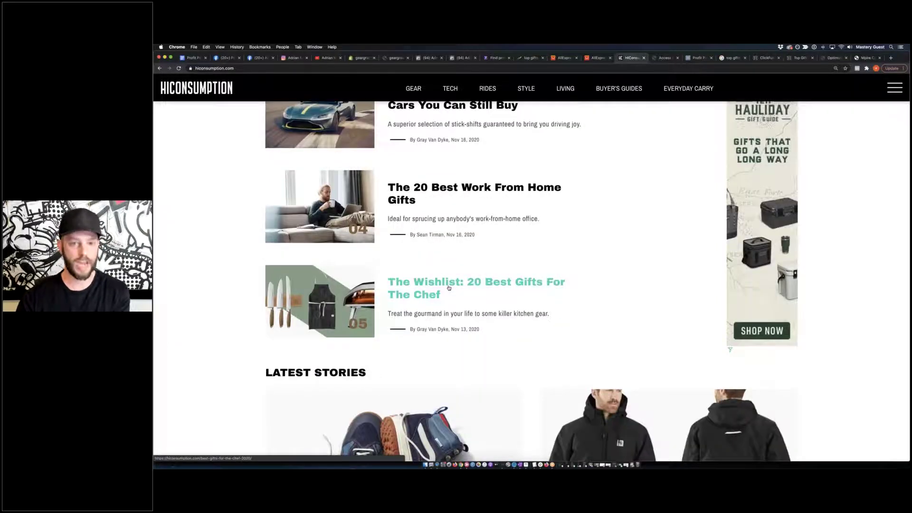
{"action": "scroll", "coordinate": [449, 288], "scroll_direction": "down", "scroll_amount": 15}
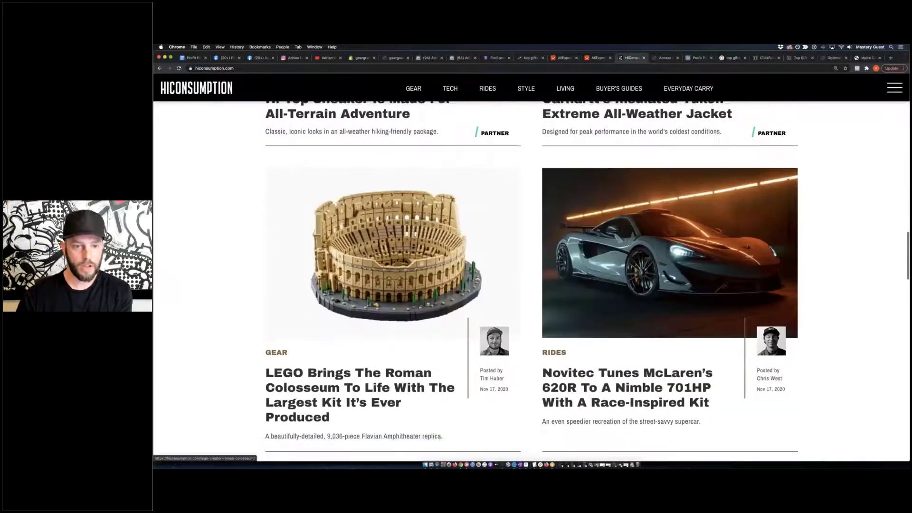
{"action": "scroll", "coordinate": [457, 294], "scroll_direction": "down", "scroll_amount": 15}
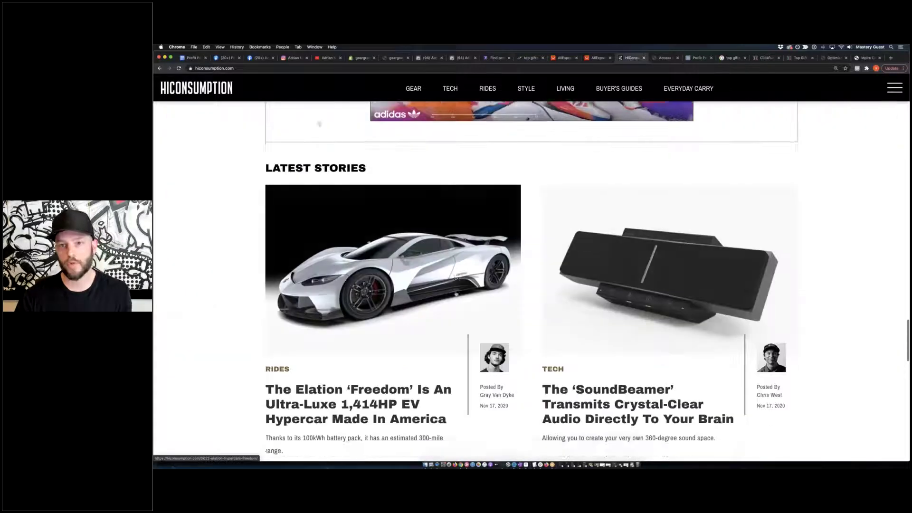
{"action": "scroll", "coordinate": [457, 295], "scroll_direction": "down", "scroll_amount": 10}
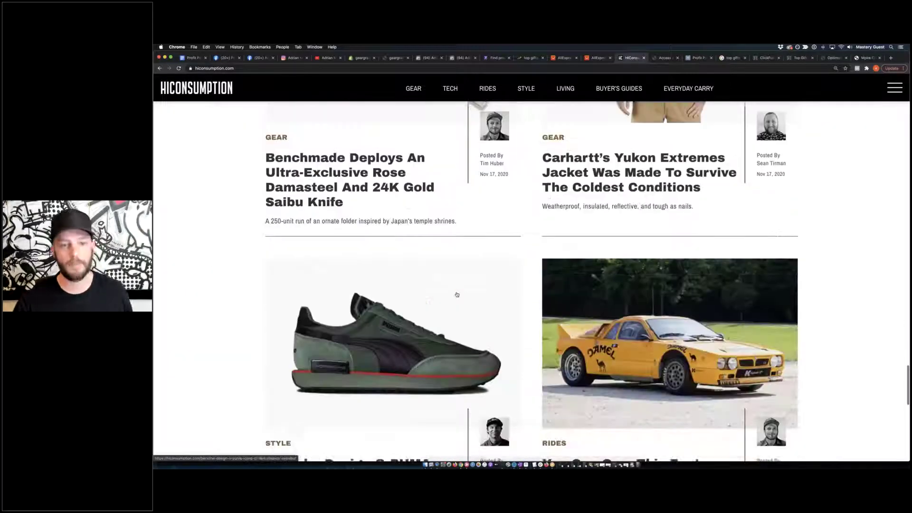
{"action": "scroll", "coordinate": [457, 291], "scroll_direction": "down", "scroll_amount": 10}
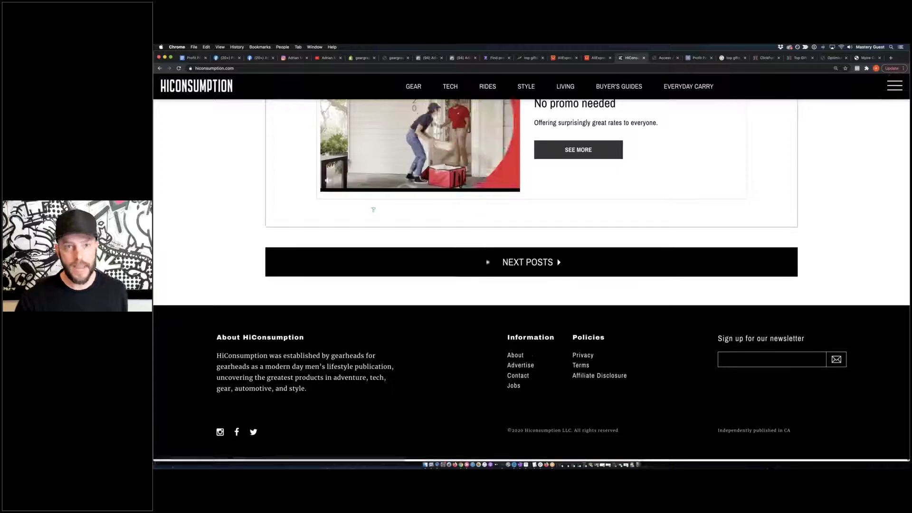
Open HiConsumption's next page of posts and browse its product articles.
{"action": "left_click", "coordinate": [486, 262]}
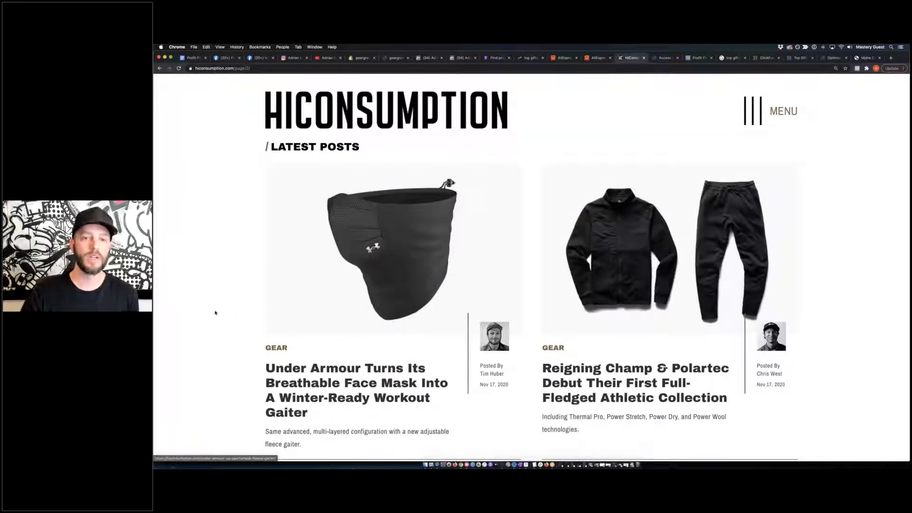
{"action": "scroll", "coordinate": [215, 313], "scroll_direction": "down", "scroll_amount": 5}
{"action": "scroll", "coordinate": [215, 313], "scroll_direction": "down", "scroll_amount": 8}
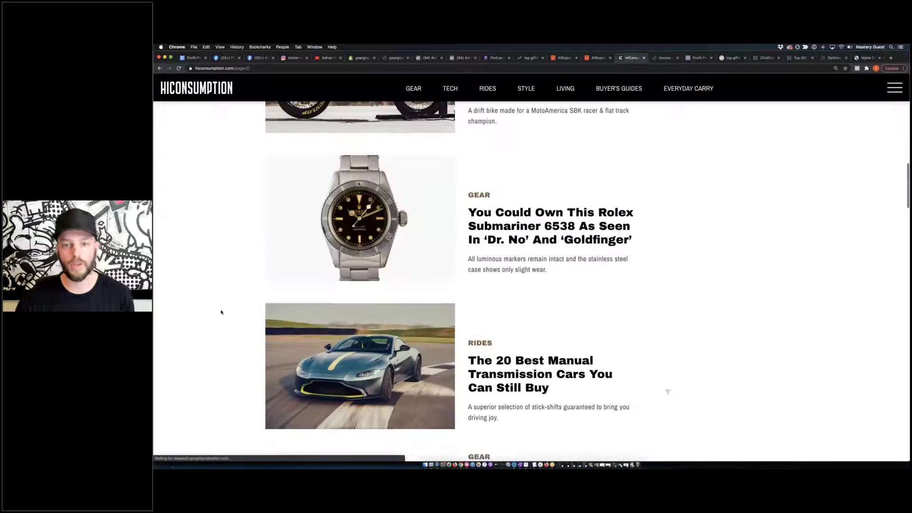
{"action": "scroll", "coordinate": [220, 312], "scroll_direction": "down", "scroll_amount": 4}
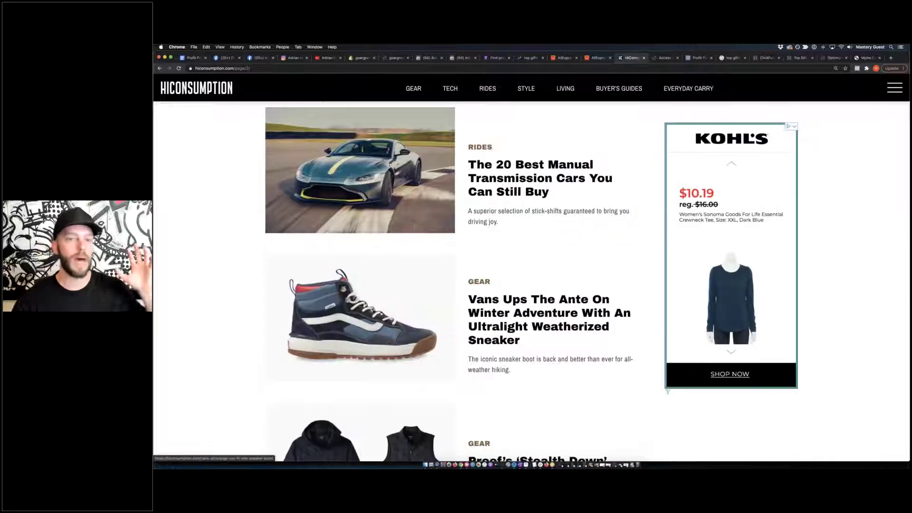
{"action": "scroll", "coordinate": [234, 306], "scroll_direction": "down", "scroll_amount": 4}
{"action": "scroll", "coordinate": [234, 306], "scroll_direction": "down", "scroll_amount": 12}
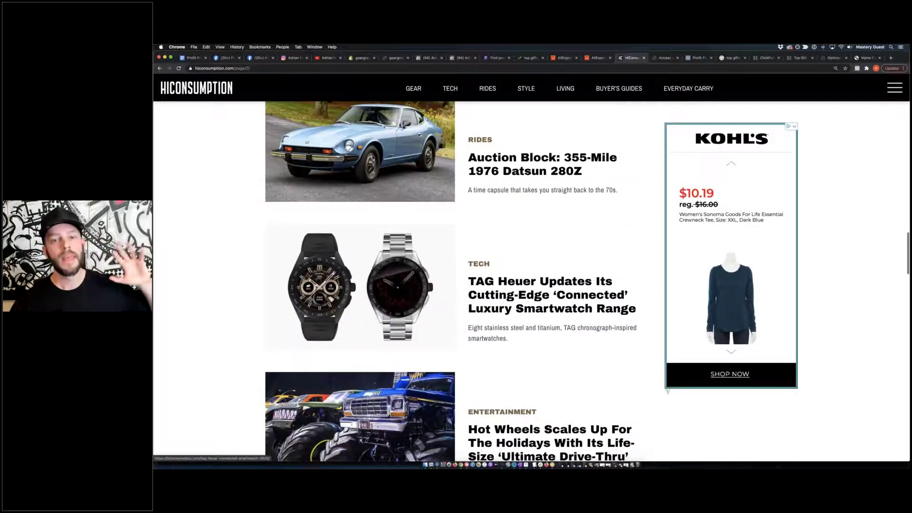
{"action": "scroll", "coordinate": [532, 282], "scroll_direction": "up", "scroll_amount": 20}
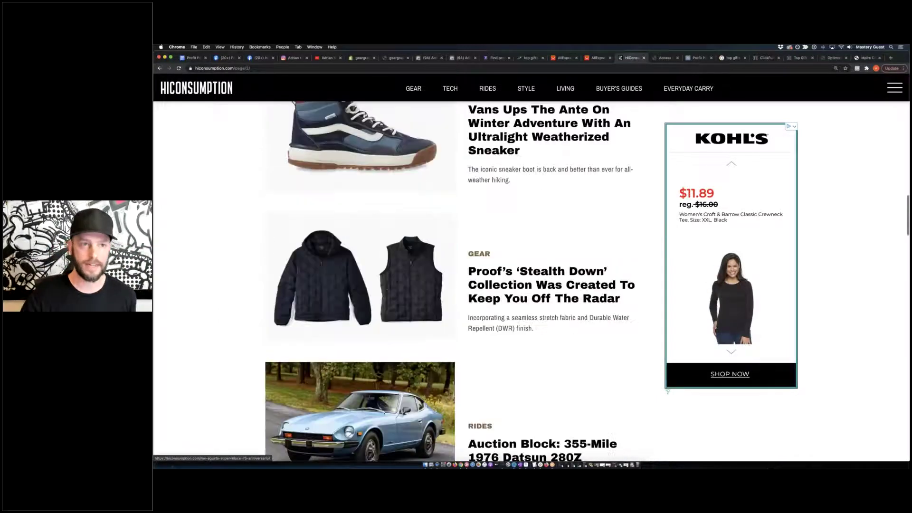
{"action": "scroll", "coordinate": [312, 227], "scroll_direction": "up", "scroll_amount": 5}
Go back to the HiConsumption home page's features list and dismiss the newsletter sign-up popup.
{"action": "left_click", "coordinate": [312, 227]}
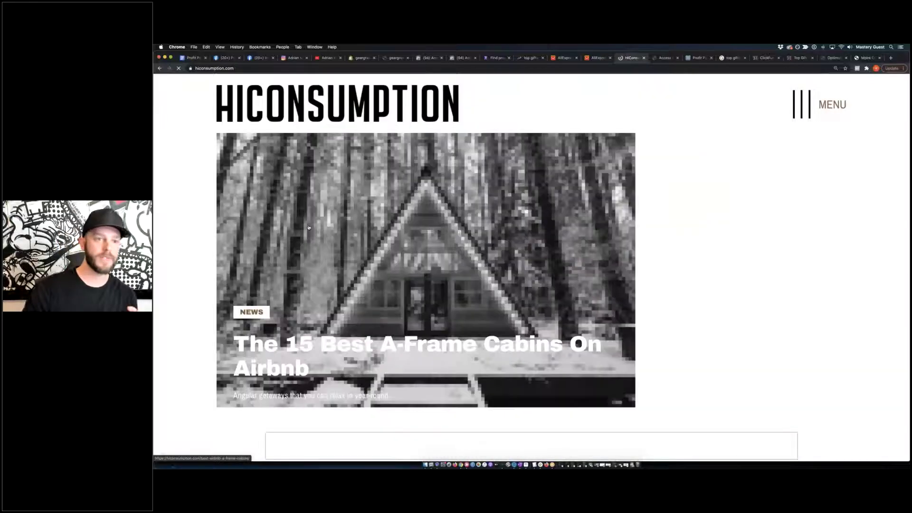
{"action": "scroll", "coordinate": [313, 227], "scroll_direction": "down", "scroll_amount": 7}
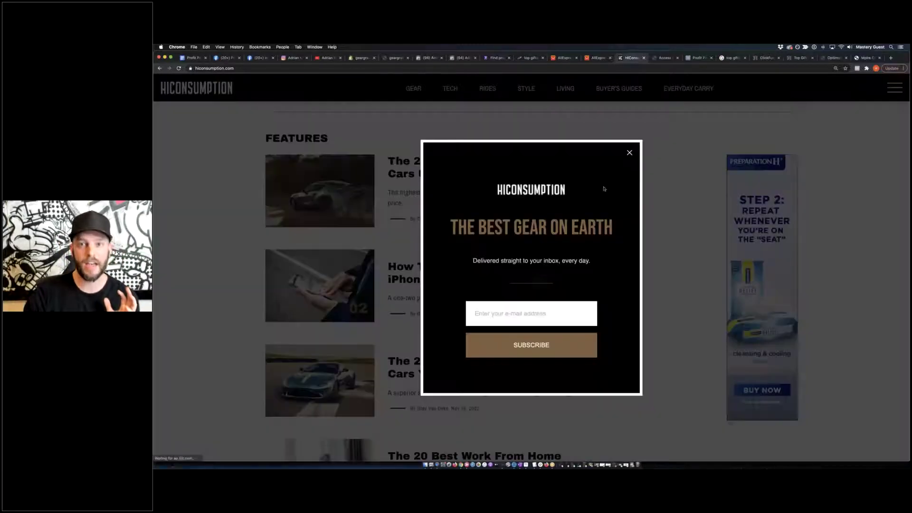
{"action": "left_click", "coordinate": [627, 156]}
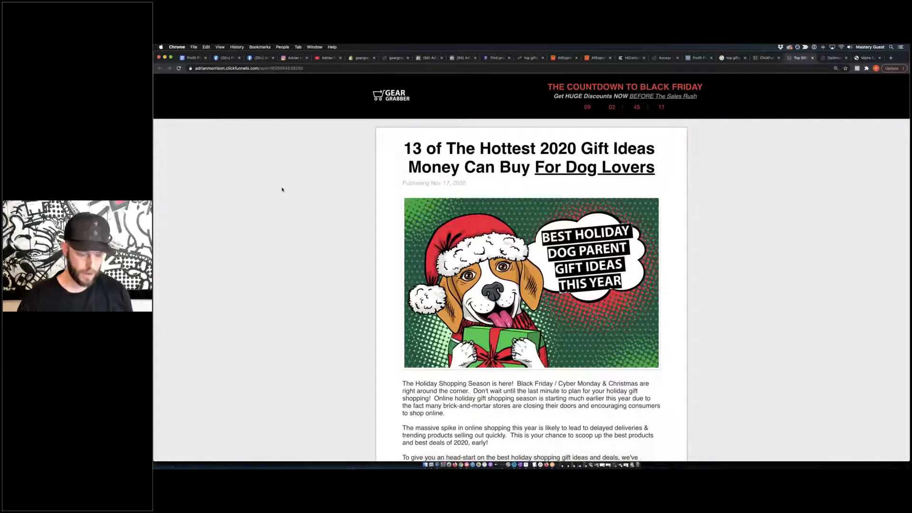
Examine the headline of the Gear Grabber gift ideas article at a readable zoom, highlighting its "For Dog Lovers" wording.
{"action": "key", "text": "super+equal"}
{"action": "key", "text": "super+equal"}
{"action": "key", "text": "super+equal"}
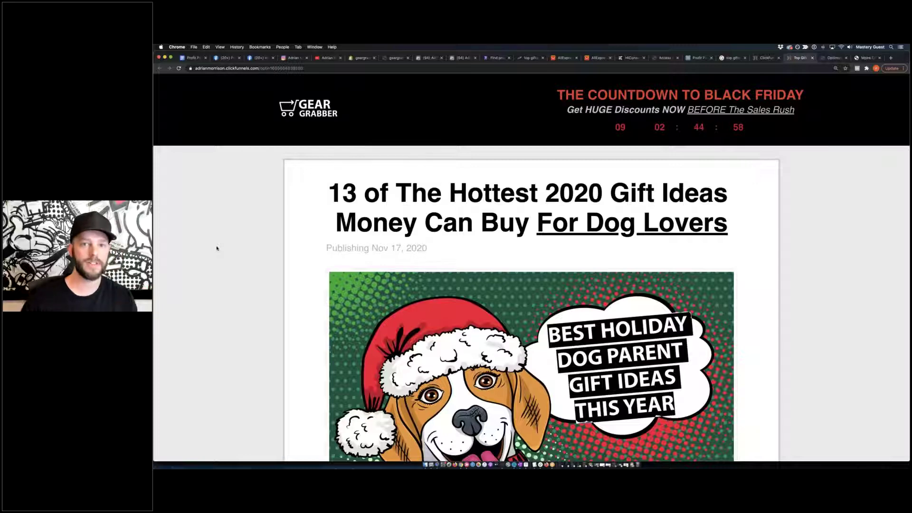
{"action": "key", "text": "super+minus"}
{"action": "key", "text": "super+minus"}
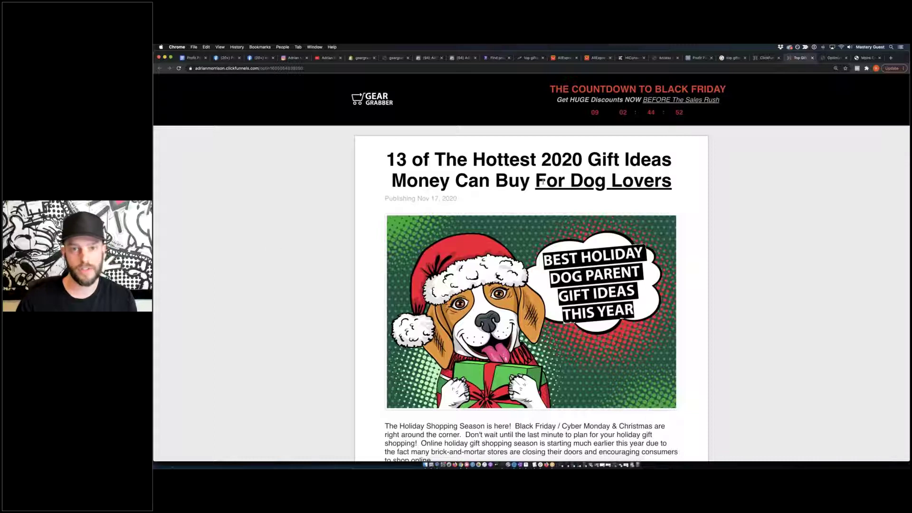
{"action": "left_click_drag", "start_coordinate": [536, 182], "coordinate": [670, 183]}
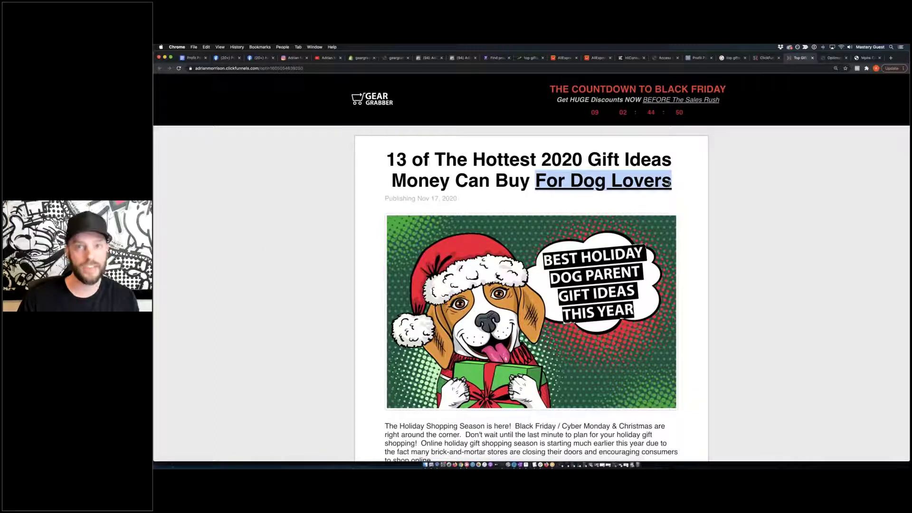
{"action": "left_click", "coordinate": [562, 186]}
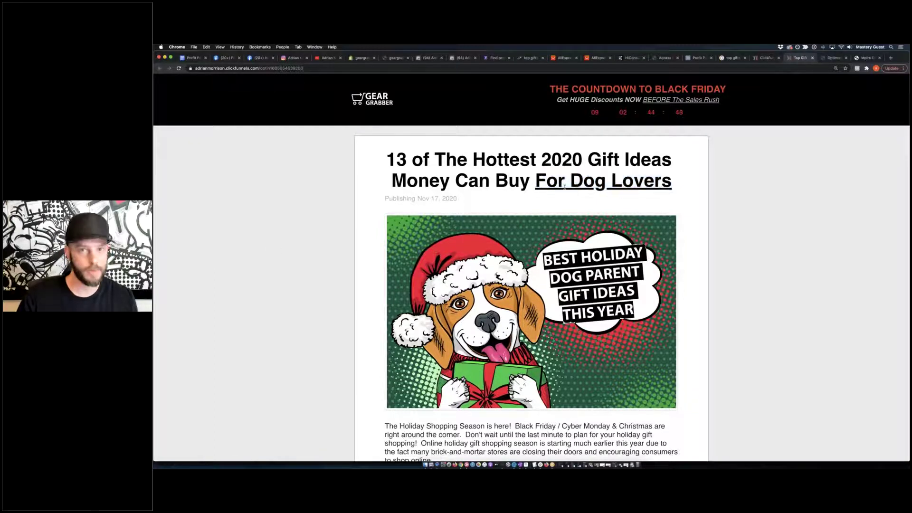
{"action": "left_click_drag", "start_coordinate": [565, 183], "coordinate": [685, 181]}
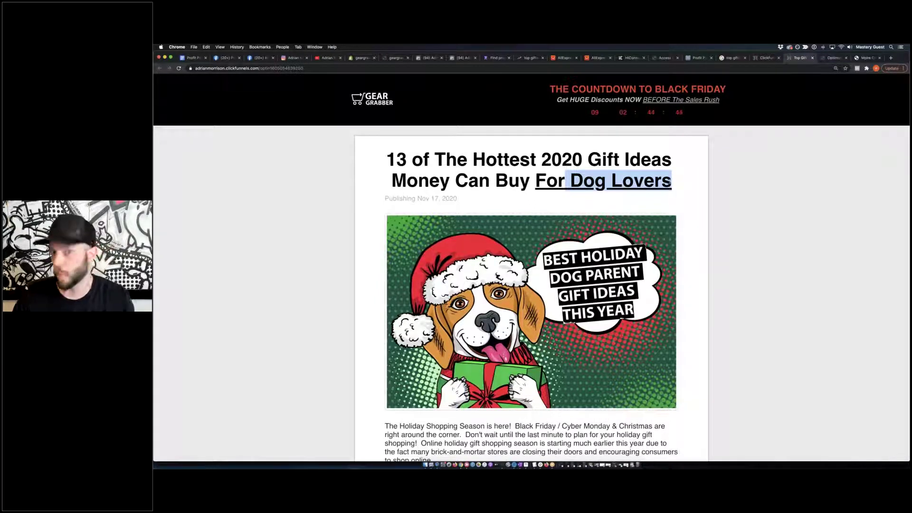
{"action": "left_click", "coordinate": [316, 211]}
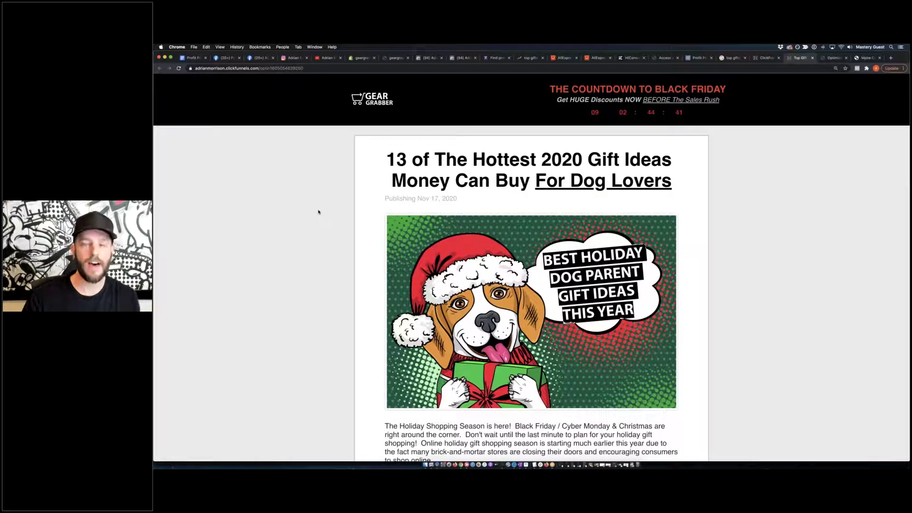
Read the article's enlarged introductory paragraphs, highlighting the phrase "massive spike in online shopping this year".
{"action": "scroll", "coordinate": [318, 212], "scroll_direction": "down", "scroll_amount": 2}
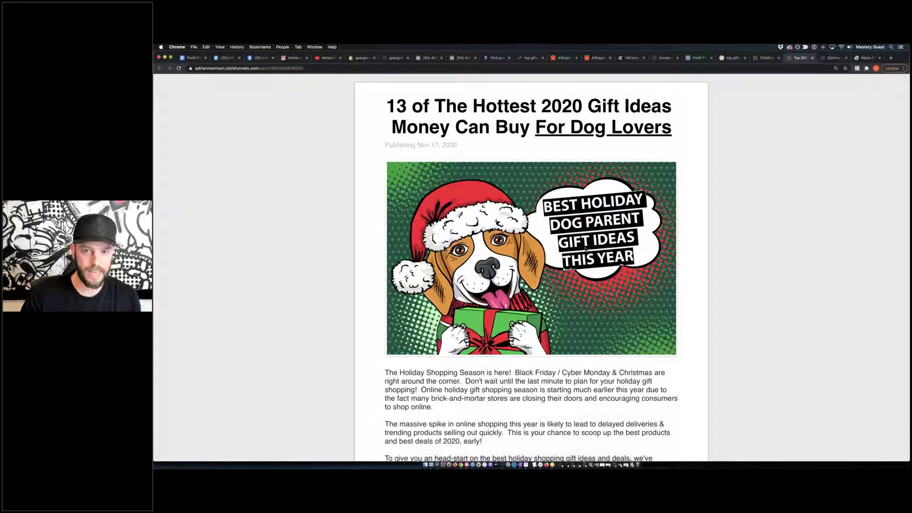
{"action": "scroll", "coordinate": [598, 267], "scroll_direction": "down", "scroll_amount": 3}
{"action": "left_click_drag", "start_coordinate": [401, 220], "coordinate": [482, 288]}
{"action": "left_click", "coordinate": [600, 278]}
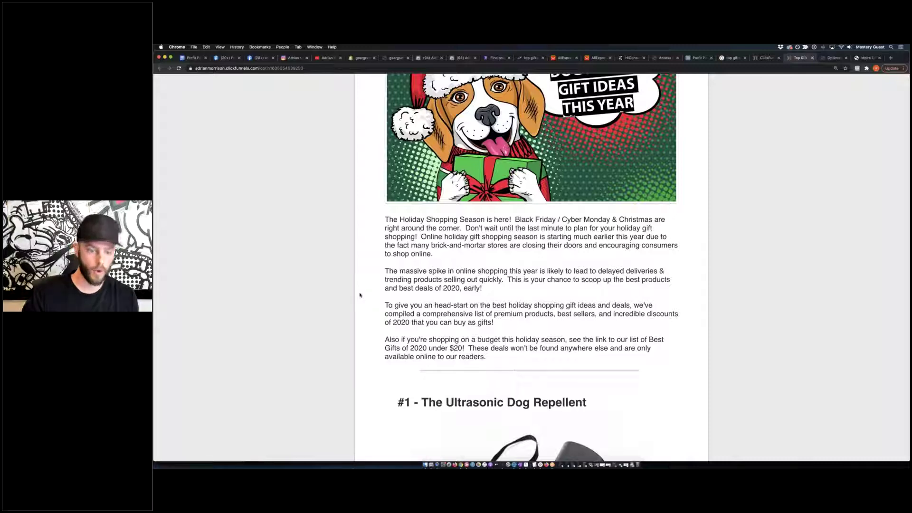
{"action": "key", "text": "super+equal"}
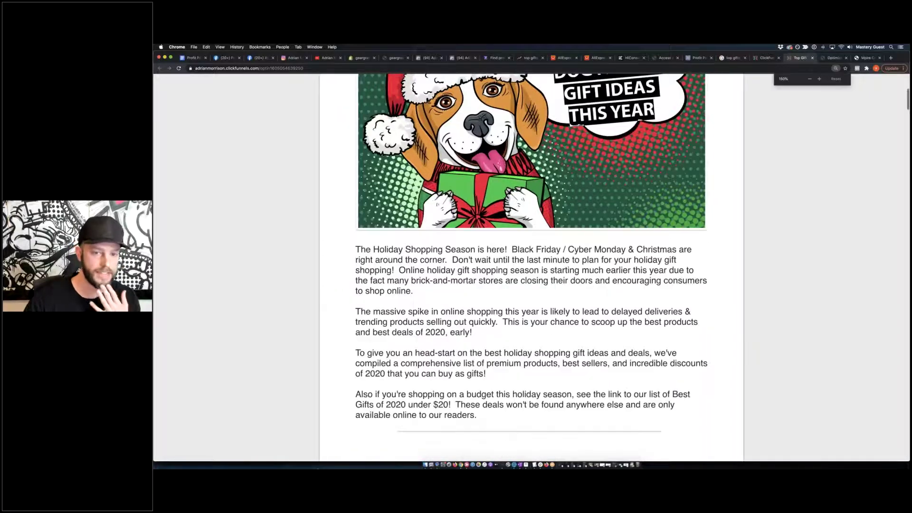
{"action": "key", "text": "super+equal"}
{"action": "scroll", "coordinate": [531, 266], "scroll_direction": "down", "scroll_amount": 3}
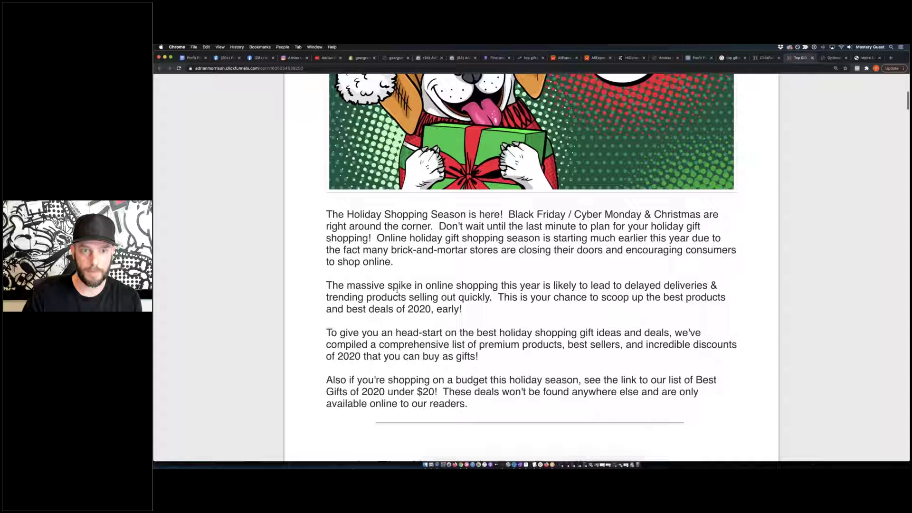
{"action": "scroll", "coordinate": [343, 236], "scroll_direction": "down", "scroll_amount": 2}
{"action": "left_click_drag", "start_coordinate": [345, 236], "coordinate": [538, 237]}
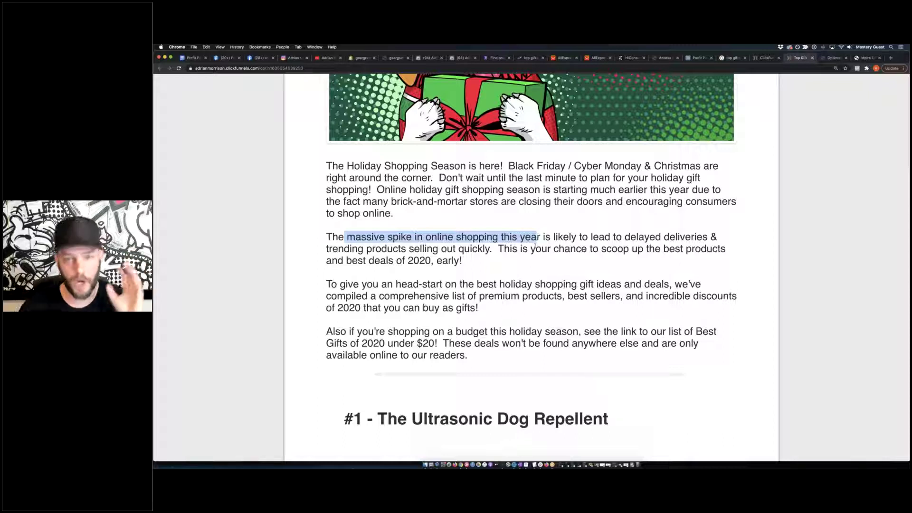
{"action": "left_click", "coordinate": [519, 278]}
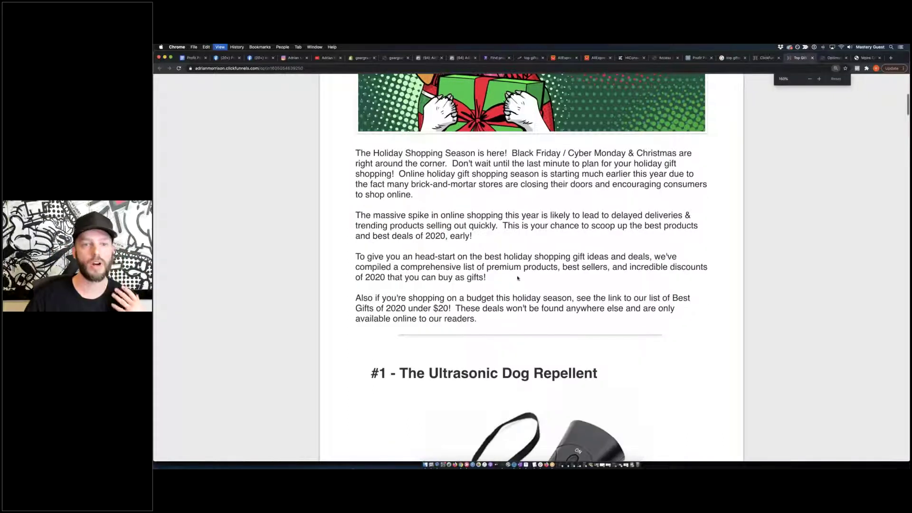
Zoom the article back out and return to its headline and holiday dog image.
{"action": "key", "text": "super+minus"}
{"action": "key", "text": "super+minus"}
{"action": "scroll", "coordinate": [525, 275], "scroll_direction": "up", "scroll_amount": 6}
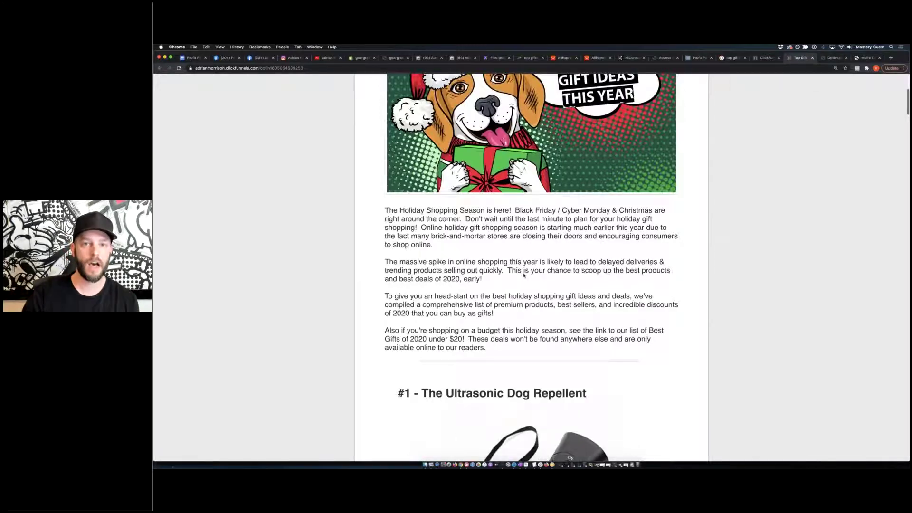
{"action": "scroll", "coordinate": [598, 189], "scroll_direction": "down", "scroll_amount": 10}
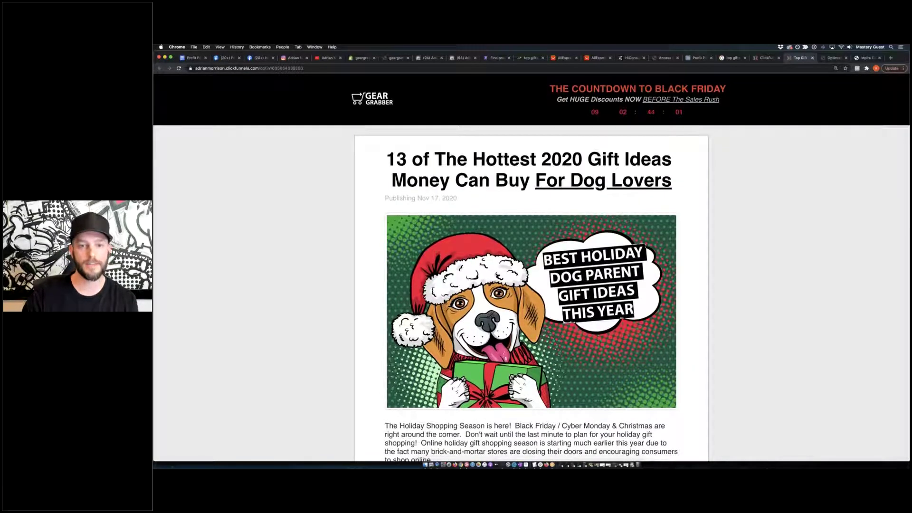
Examine the #1 Ultrasonic Dog Repellent entry at a larger zoom, highlighting its product name and its description paragraph.
{"action": "left_click_drag", "start_coordinate": [446, 130], "coordinate": [576, 130]}
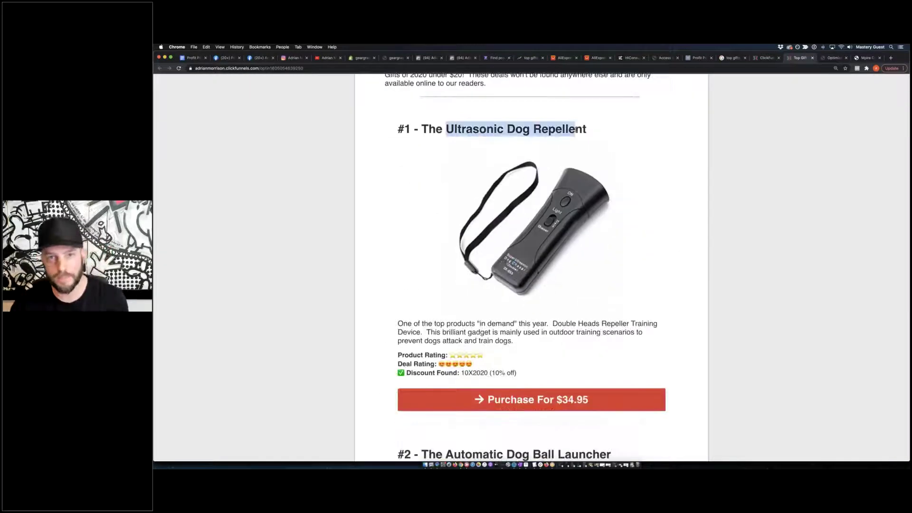
{"action": "left_click", "coordinate": [576, 129]}
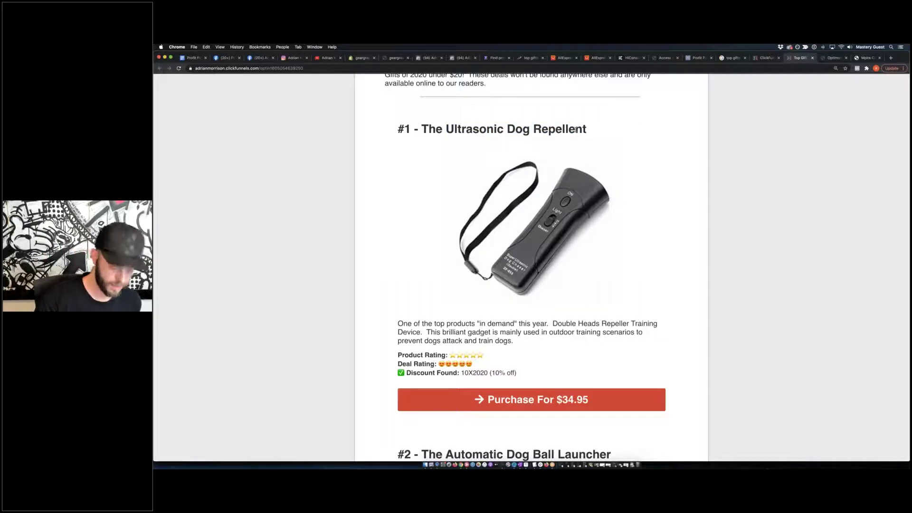
{"action": "key", "text": "super+equal"}
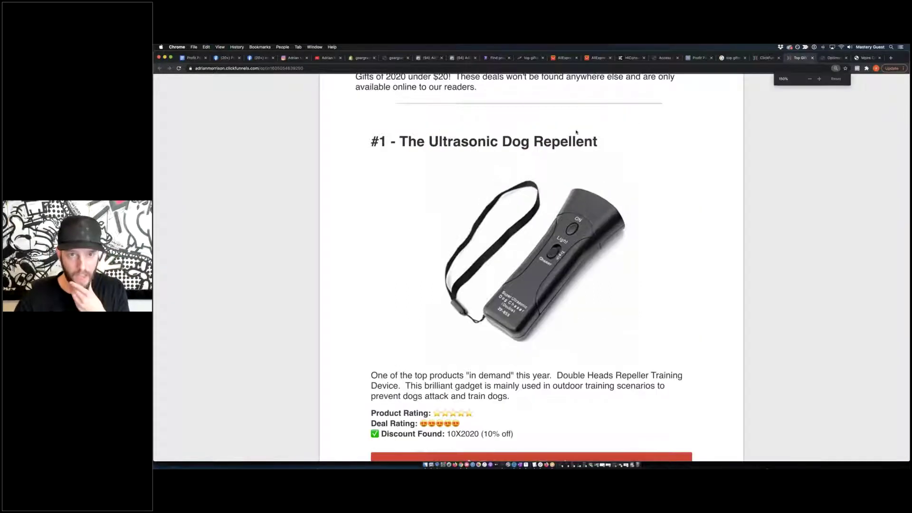
{"action": "scroll", "coordinate": [577, 132], "scroll_direction": "down", "scroll_amount": 2}
{"action": "left_click_drag", "start_coordinate": [378, 336], "coordinate": [584, 359]}
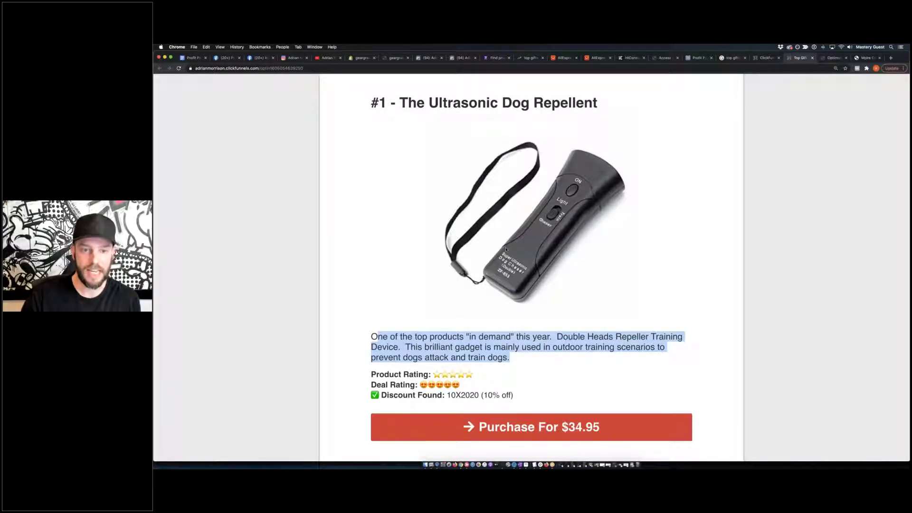
{"action": "left_click", "coordinate": [396, 372]}
Highlight the Ultrasonic Dog Repellent's product rating, deal rating and "Discount Found" line one after another.
{"action": "scroll", "coordinate": [396, 372], "scroll_direction": "down", "scroll_amount": 4}
{"action": "left_click_drag", "start_coordinate": [433, 286], "coordinate": [501, 287]}
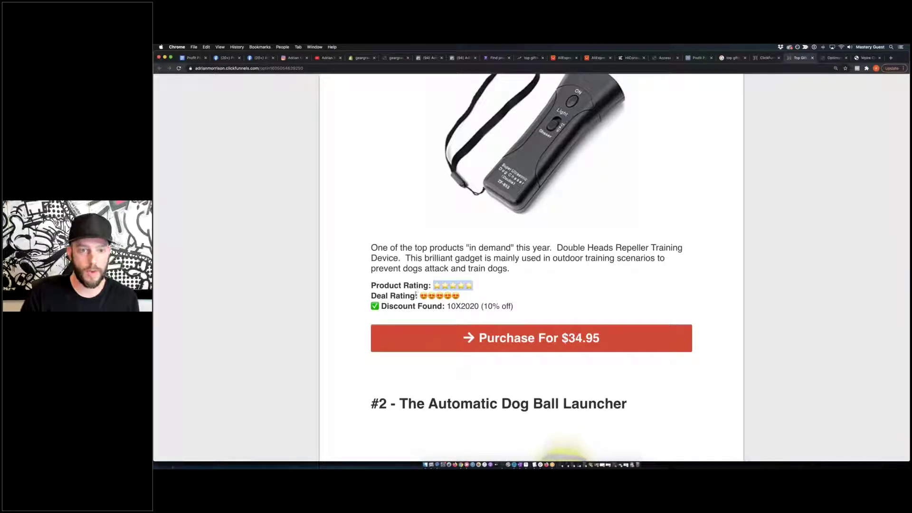
{"action": "left_click_drag", "start_coordinate": [418, 295], "coordinate": [477, 297]}
{"action": "left_click", "coordinate": [477, 298]}
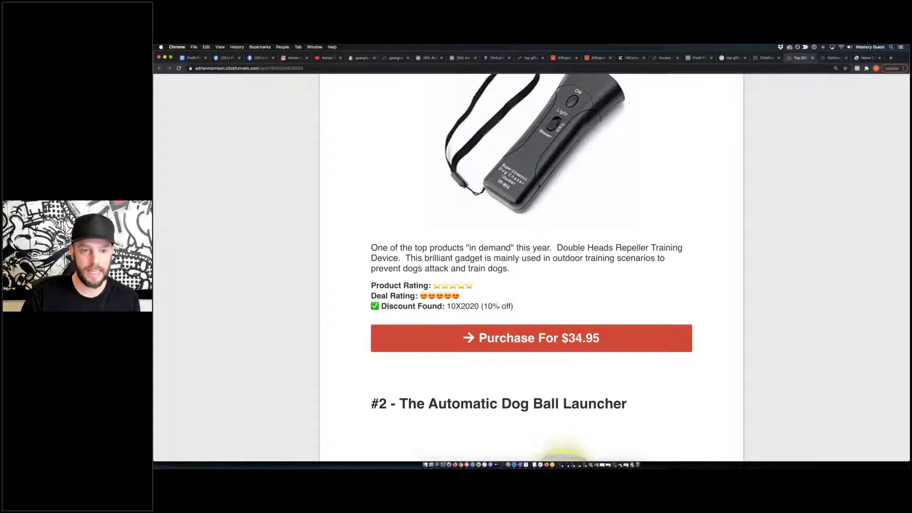
{"action": "triple_click", "coordinate": [512, 307]}
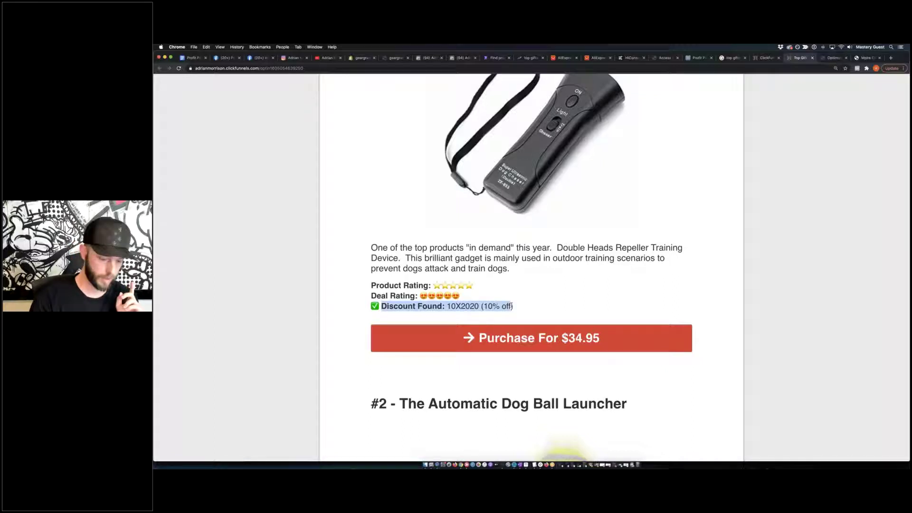
Enlarge the page to 200% and highlight the "Discount Found" label and the "10X2020 (10% off)" code of the first product.
{"action": "key", "text": "super+equal"}
{"action": "key", "text": "super+equal"}
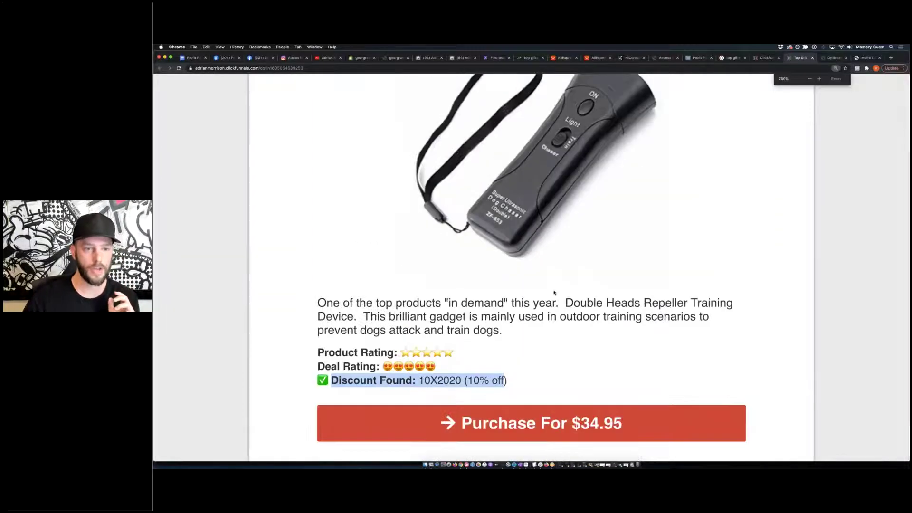
{"action": "scroll", "coordinate": [554, 292], "scroll_direction": "down", "scroll_amount": 3}
{"action": "left_click_drag", "start_coordinate": [335, 314], "coordinate": [425, 315]}
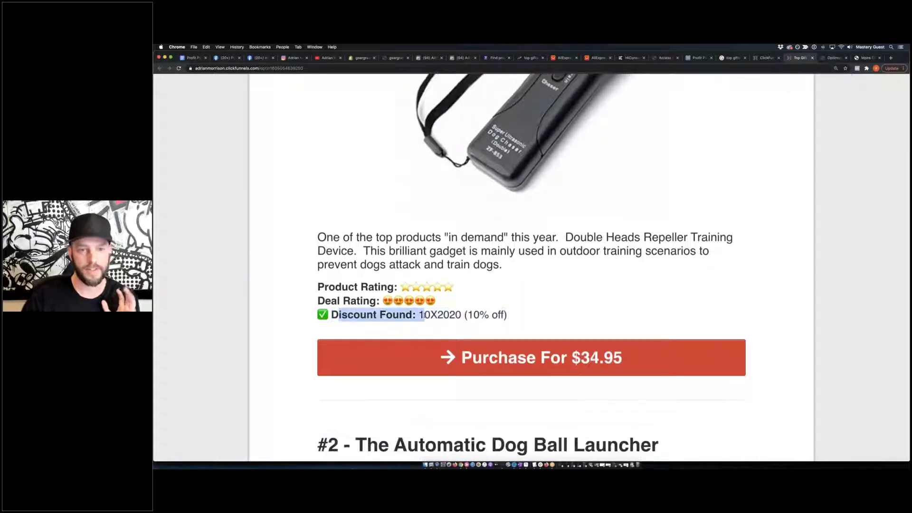
{"action": "left_click", "coordinate": [422, 316]}
{"action": "left_click", "coordinate": [419, 314]}
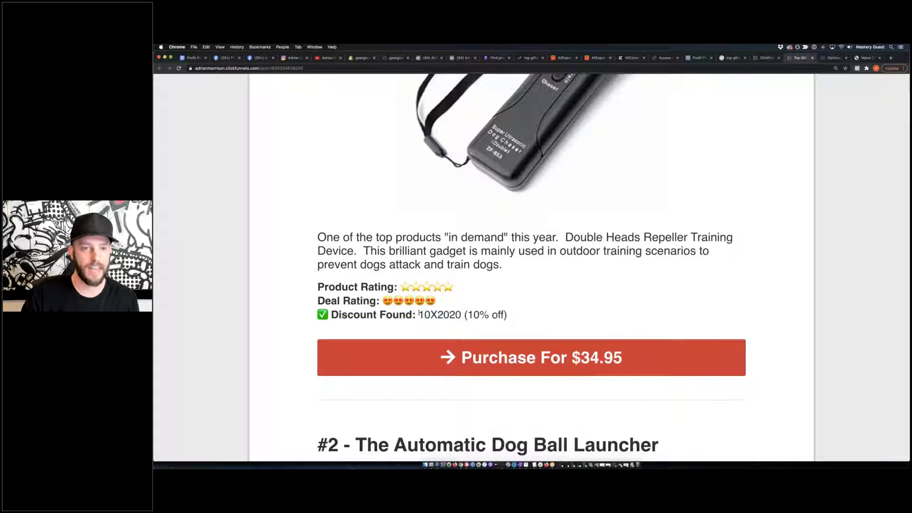
{"action": "left_click_drag", "start_coordinate": [419, 315], "coordinate": [509, 316]}
{"action": "left_click", "coordinate": [421, 315]}
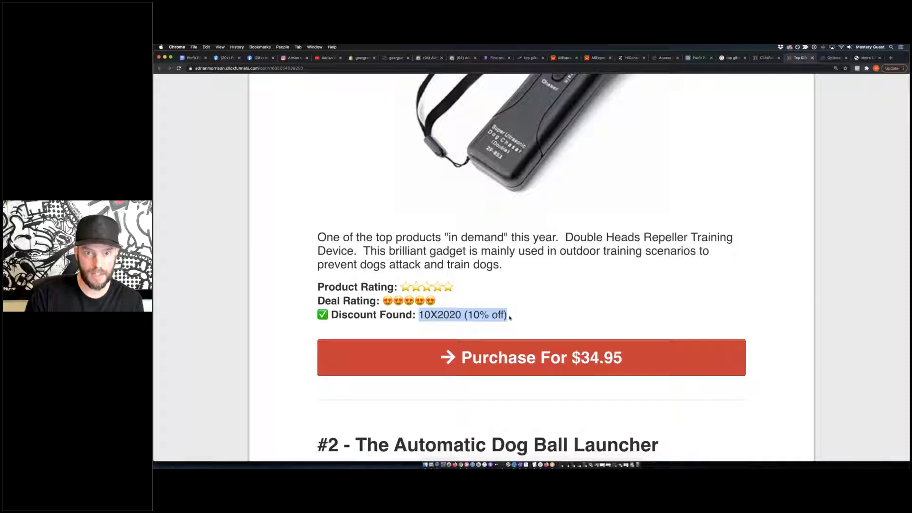
{"action": "left_click", "coordinate": [509, 315]}
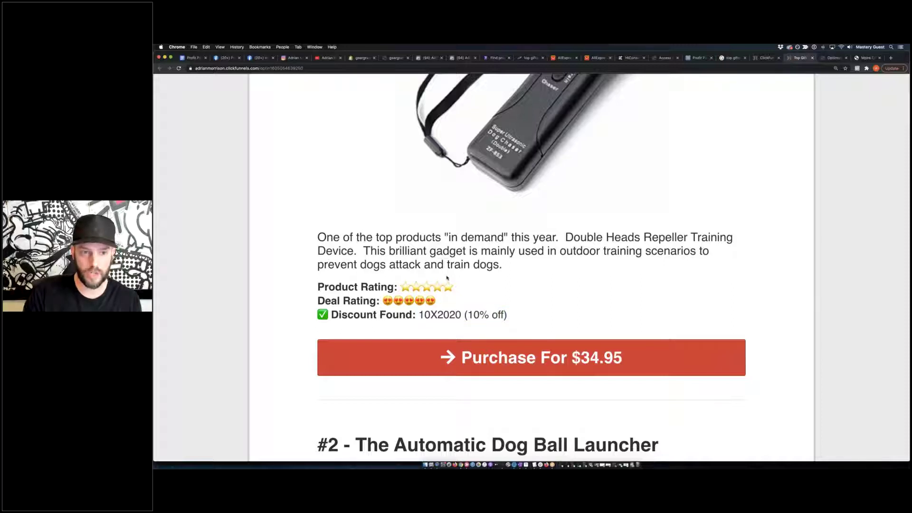
Review the first product's rating stars and the end of its discount line again.
{"action": "left_click_drag", "start_coordinate": [438, 290], "coordinate": [407, 286]}
{"action": "left_click", "coordinate": [406, 286]}
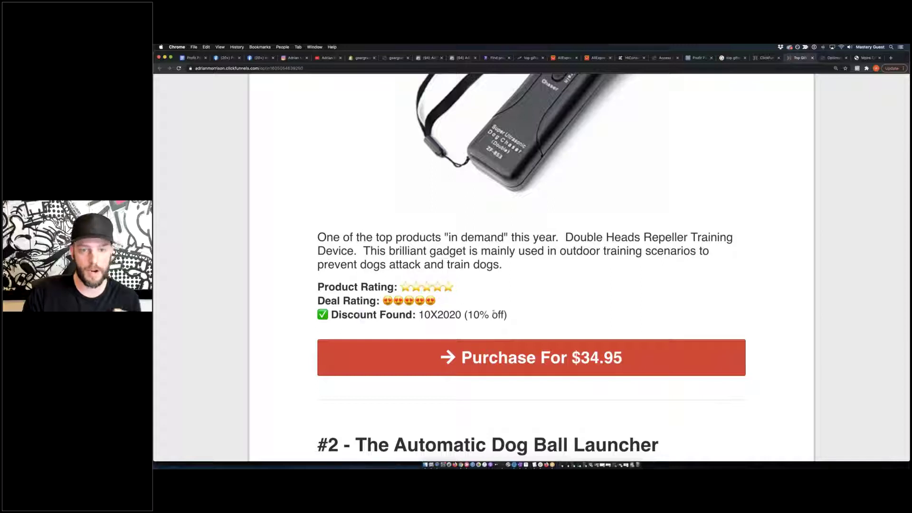
{"action": "left_click_drag", "start_coordinate": [494, 312], "coordinate": [548, 311]}
{"action": "left_click", "coordinate": [564, 308]}
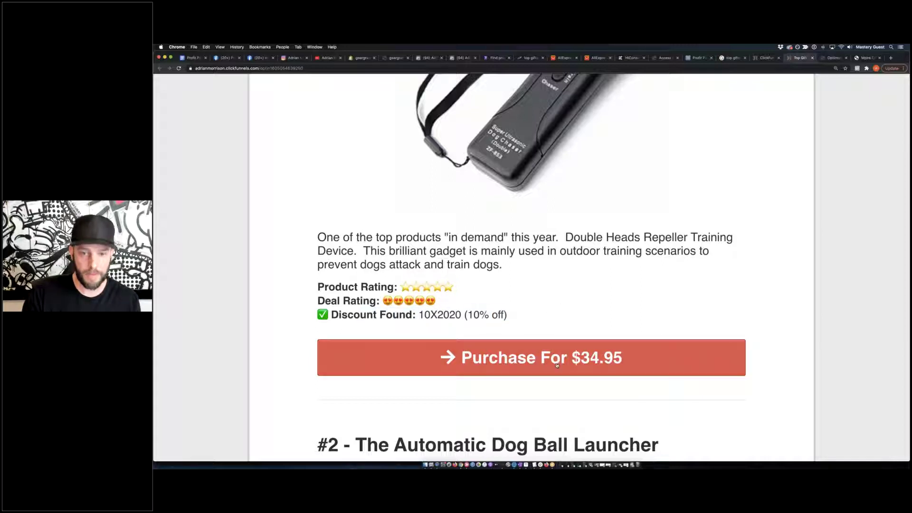
Reduce the article's zoom, follow the "Purchase For $34.95" link and examine the Ultrasonic Electric Dog Repellent store page at a smaller zoom.
{"action": "key", "text": "super+minus"}
{"action": "key", "text": "super+minus"}
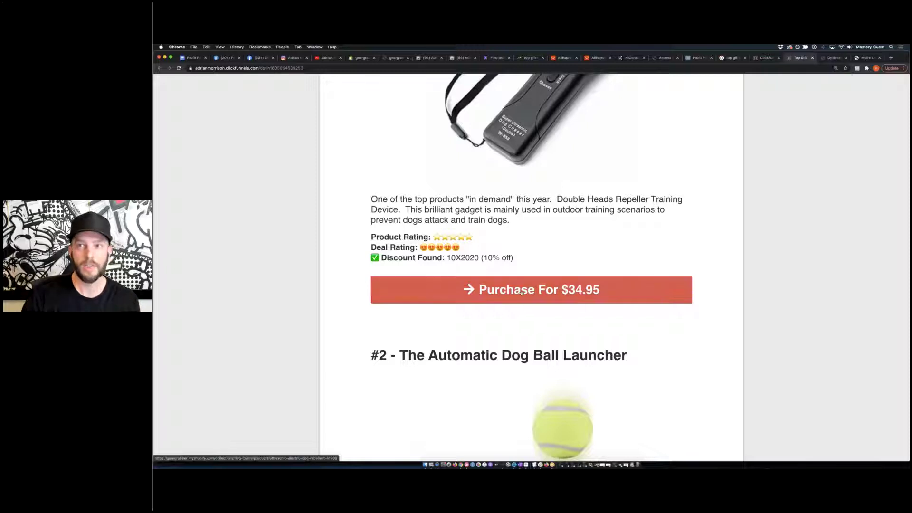
{"action": "left_click", "coordinate": [523, 293]}
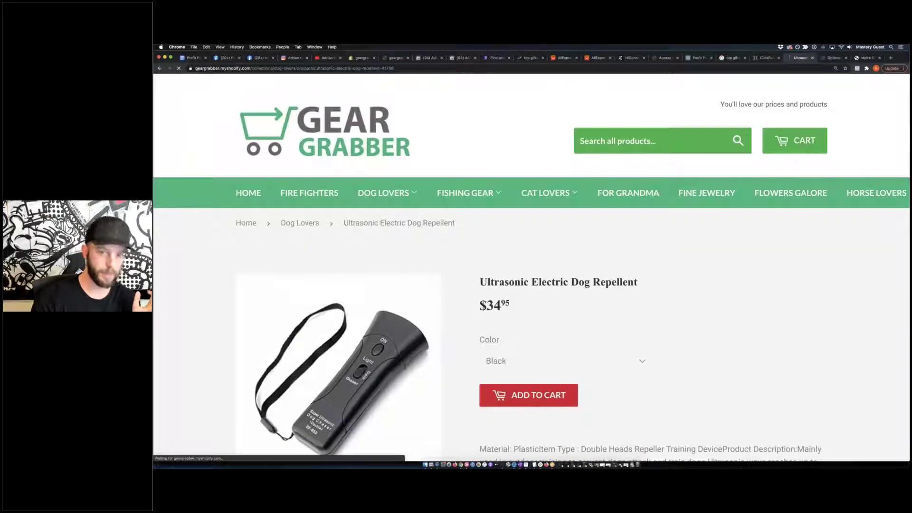
{"action": "key", "text": "super+minus"}
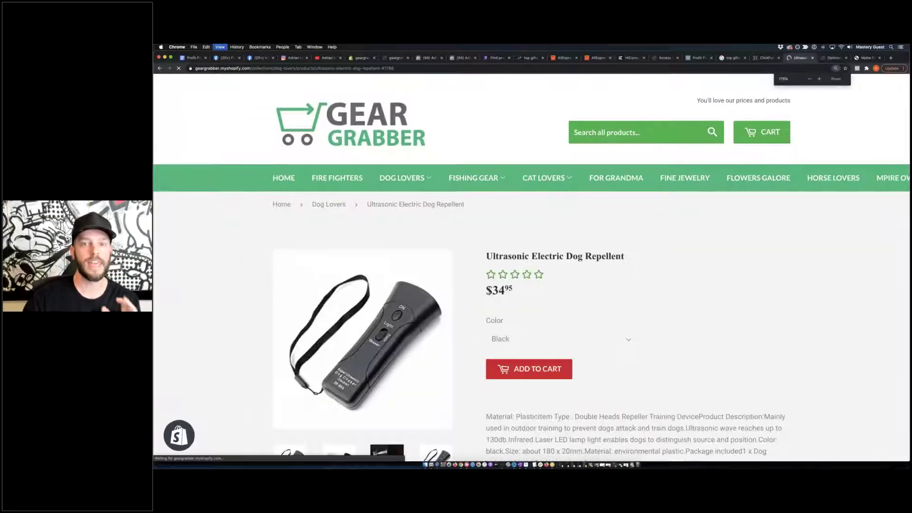
{"action": "scroll", "coordinate": [537, 295], "scroll_direction": "down", "scroll_amount": 3}
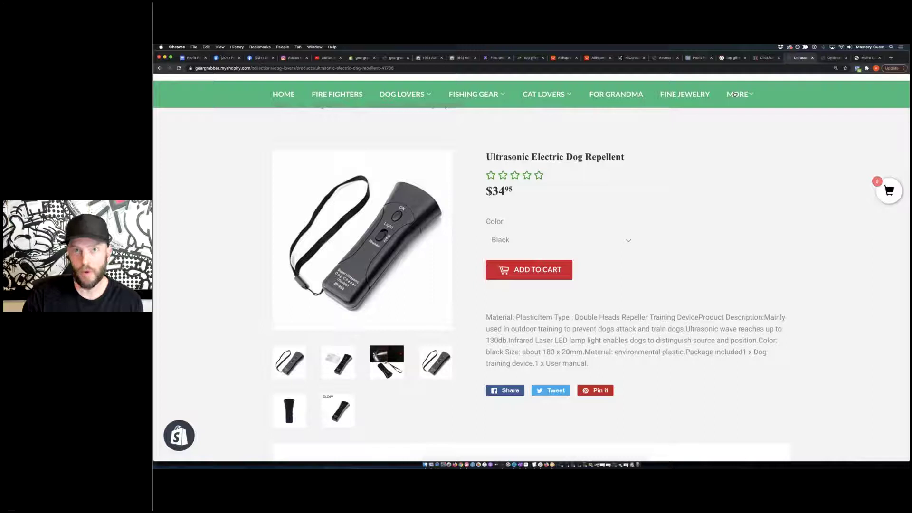
{"action": "mouse_move", "coordinate": [735, 95]}
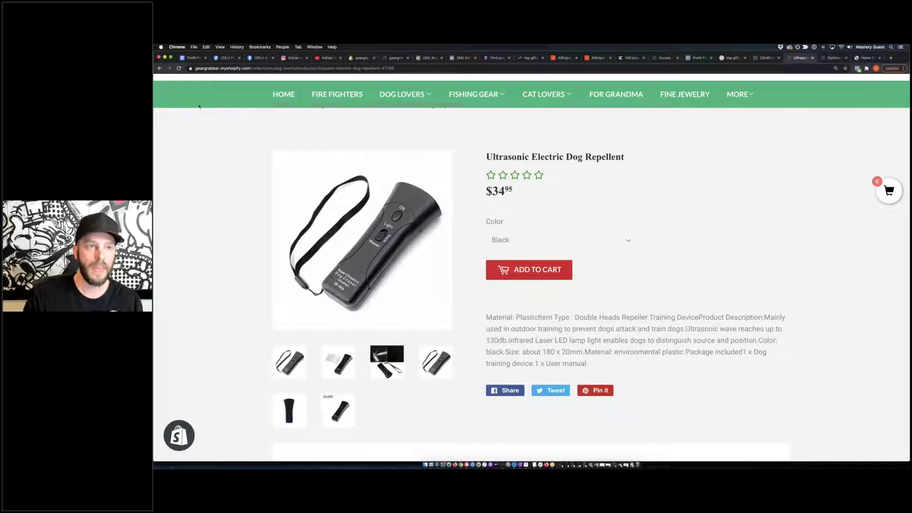
Go back to the gift guide article and show the #2 Automatic Dog Ball Launcher entry at 110% zoom.
{"action": "left_click", "coordinate": [161, 69]}
{"action": "scroll", "coordinate": [323, 247], "scroll_direction": "down", "scroll_amount": 4}
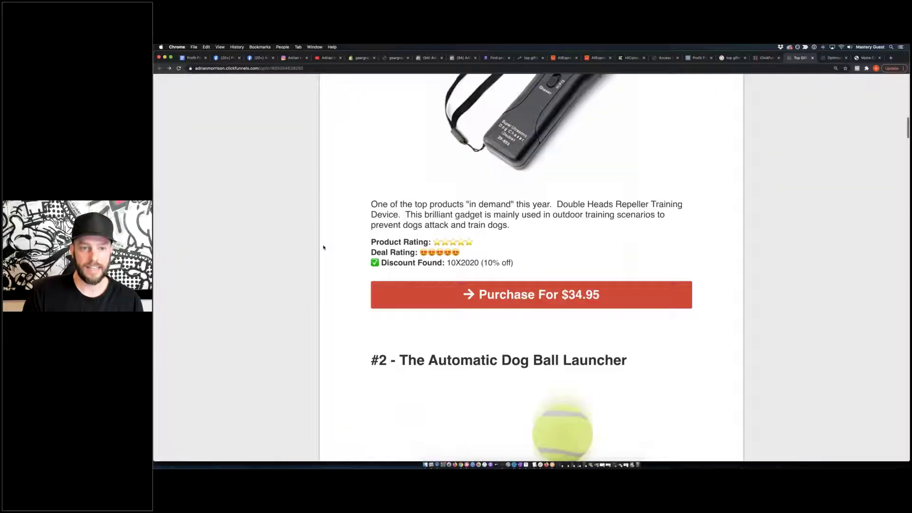
{"action": "scroll", "coordinate": [323, 247], "scroll_direction": "down", "scroll_amount": 6}
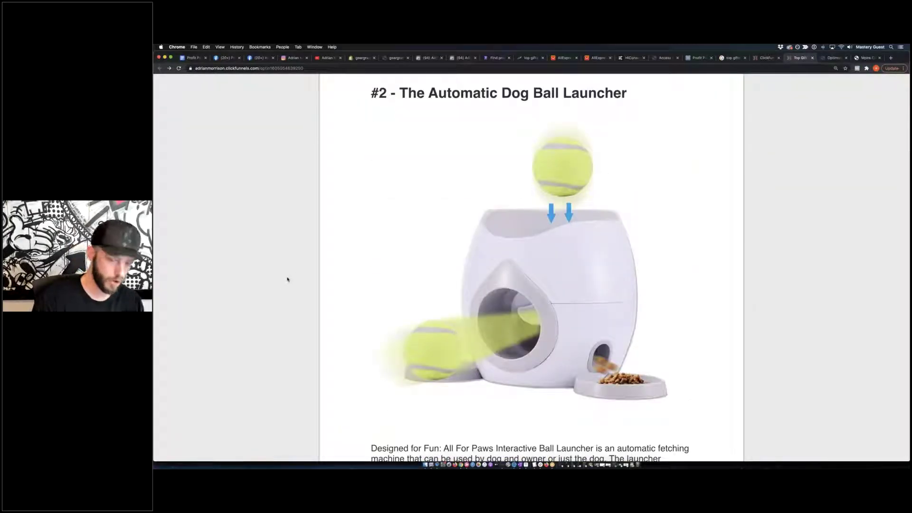
{"action": "key", "text": "super+minus"}
{"action": "key", "text": "super+minus"}
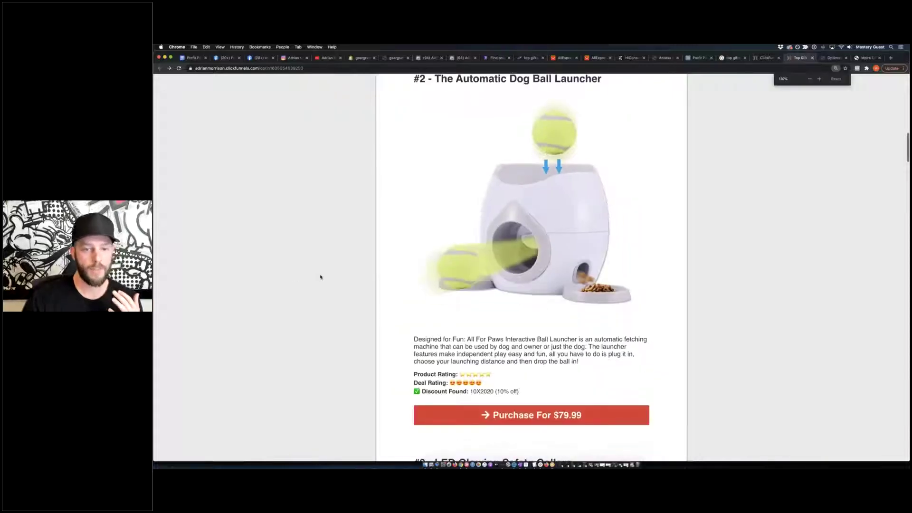
Examine the Automatic Dog Ball Launcher's details, highlighting its deal rating and discount line.
{"action": "scroll", "coordinate": [319, 276], "scroll_direction": "down", "scroll_amount": 1}
{"action": "left_click_drag", "start_coordinate": [507, 353], "coordinate": [485, 361]}
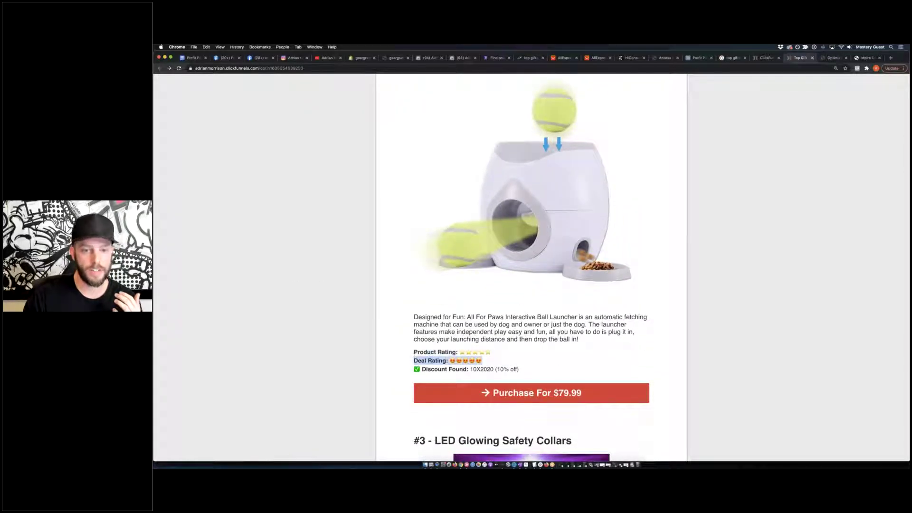
{"action": "left_click_drag", "start_coordinate": [410, 371], "coordinate": [562, 367]}
{"action": "left_click", "coordinate": [539, 359]}
{"action": "left_click", "coordinate": [577, 357]}
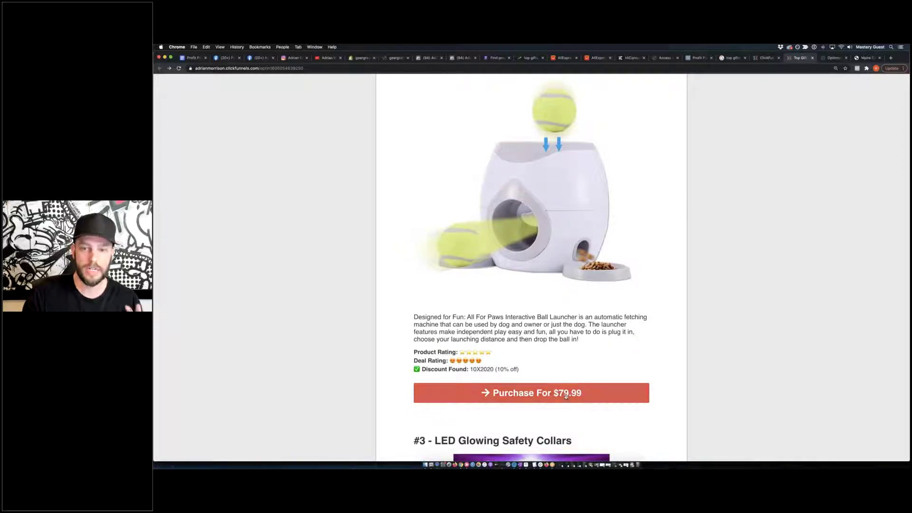
Browse the guide's entries from #3 LED Glowing Safety Collars to #9 Ultra Cozy Hooded Blankets, highlighting the blankets' heading.
{"action": "scroll", "coordinate": [580, 386], "scroll_direction": "down", "scroll_amount": 5}
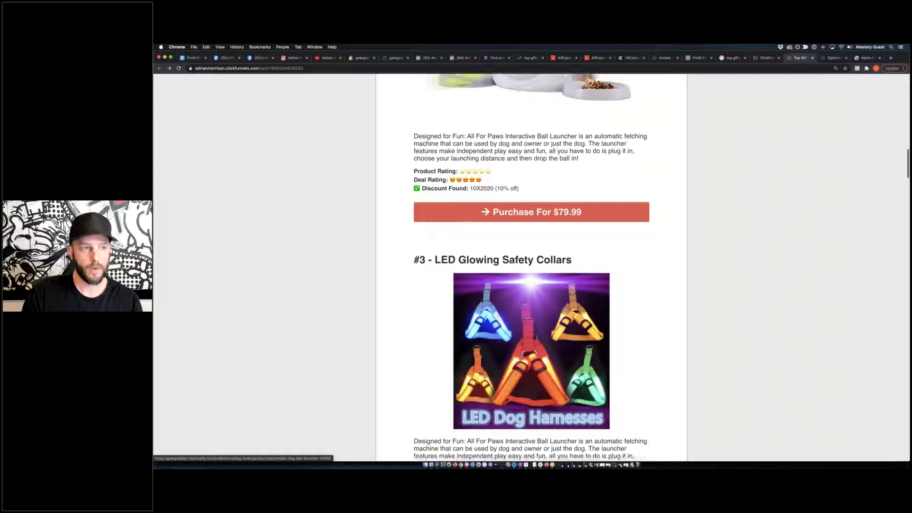
{"action": "scroll", "coordinate": [532, 268], "scroll_direction": "down", "scroll_amount": 6}
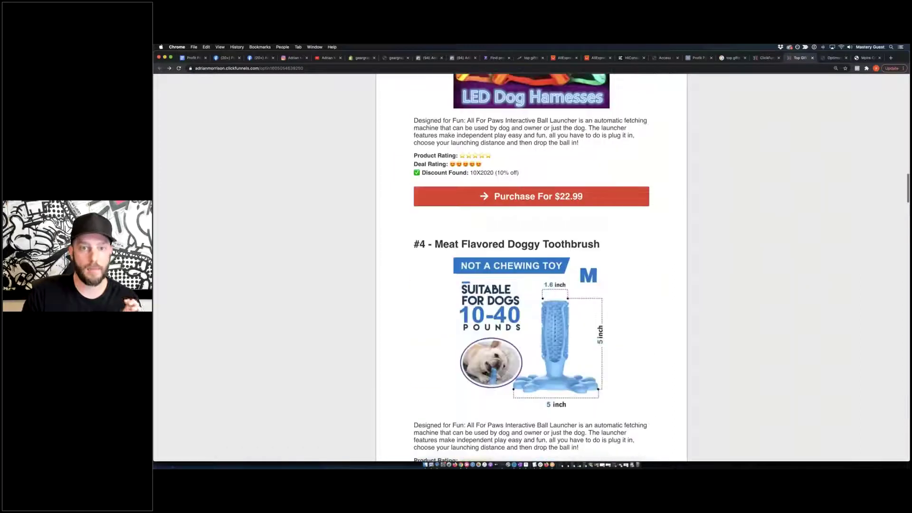
{"action": "scroll", "coordinate": [533, 192], "scroll_direction": "down", "scroll_amount": 3}
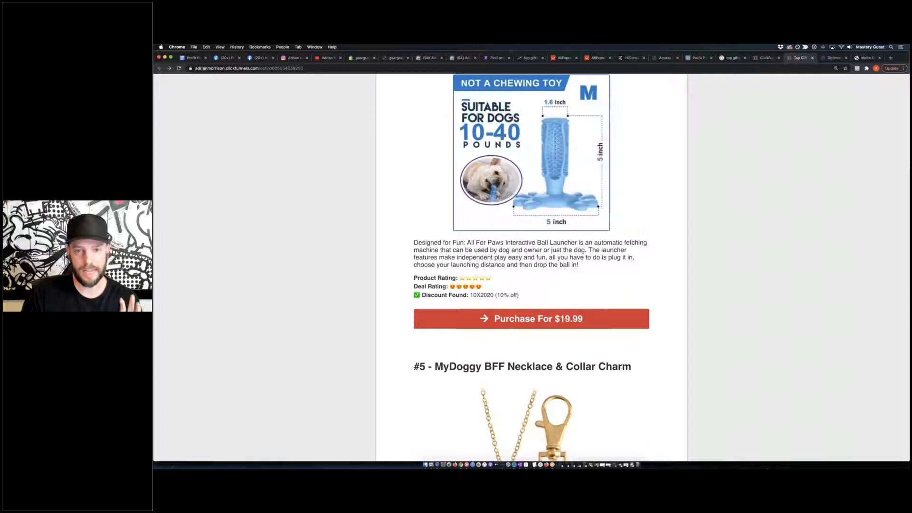
{"action": "scroll", "coordinate": [533, 191], "scroll_direction": "down", "scroll_amount": 6}
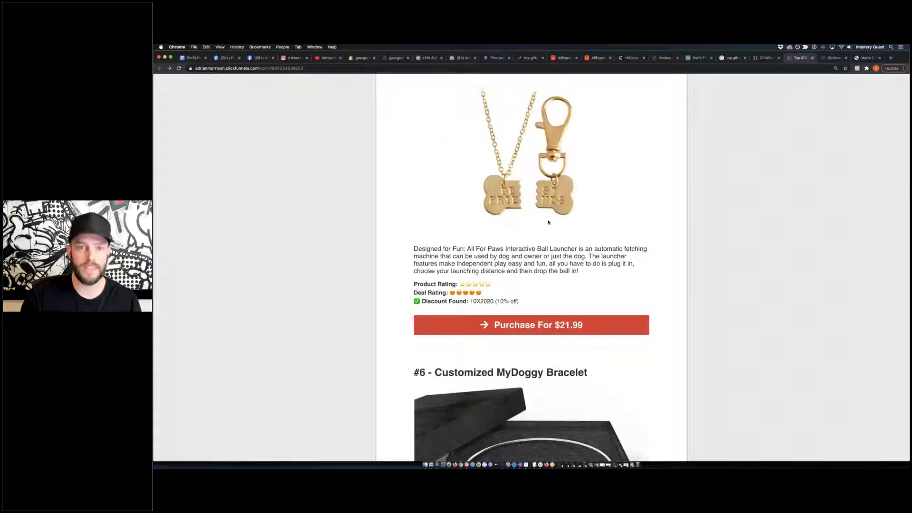
{"action": "scroll", "coordinate": [548, 222], "scroll_direction": "down", "scroll_amount": 5}
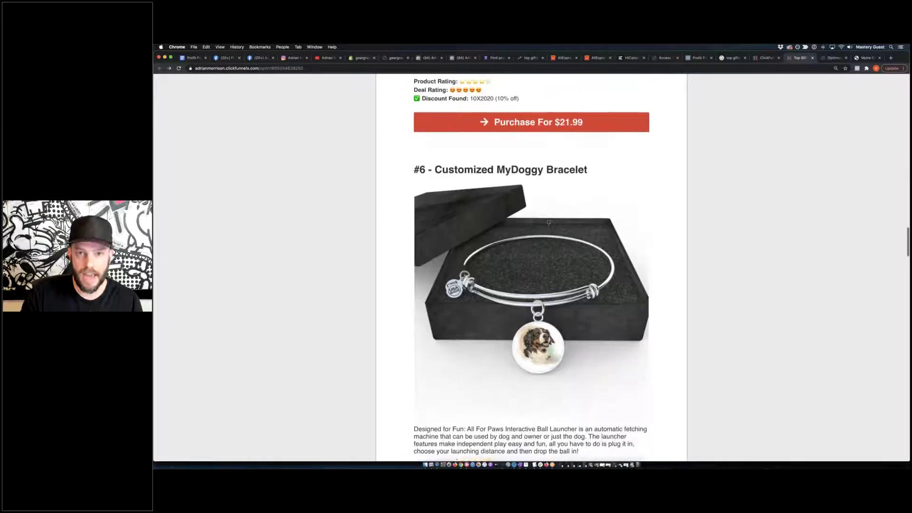
{"action": "scroll", "coordinate": [549, 222], "scroll_direction": "down", "scroll_amount": 4}
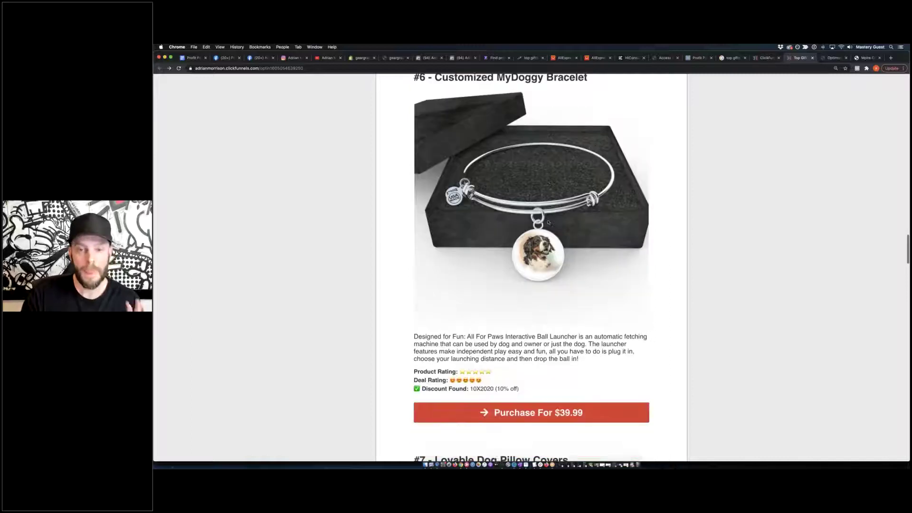
{"action": "scroll", "coordinate": [549, 223], "scroll_direction": "down", "scroll_amount": 6}
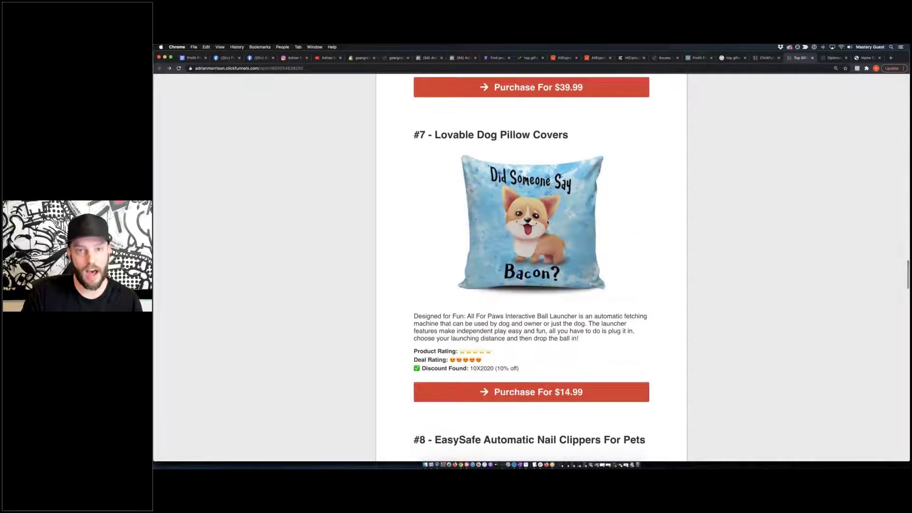
{"action": "scroll", "coordinate": [552, 222], "scroll_direction": "down", "scroll_amount": 5}
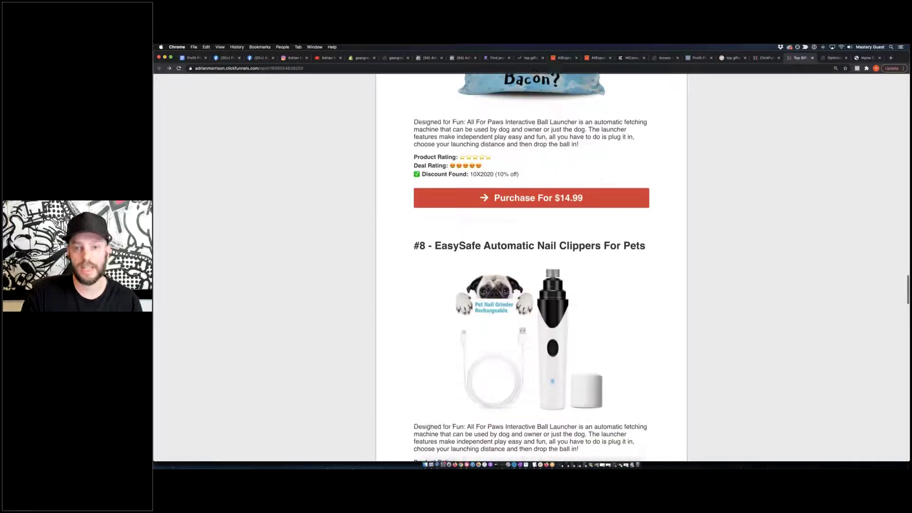
{"action": "scroll", "coordinate": [552, 222], "scroll_direction": "down", "scroll_amount": 7}
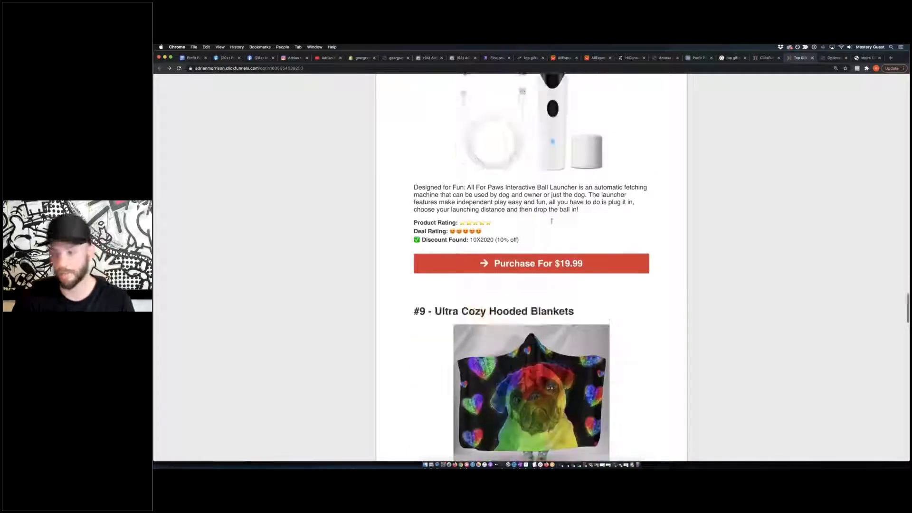
{"action": "scroll", "coordinate": [552, 223], "scroll_direction": "down", "scroll_amount": 1}
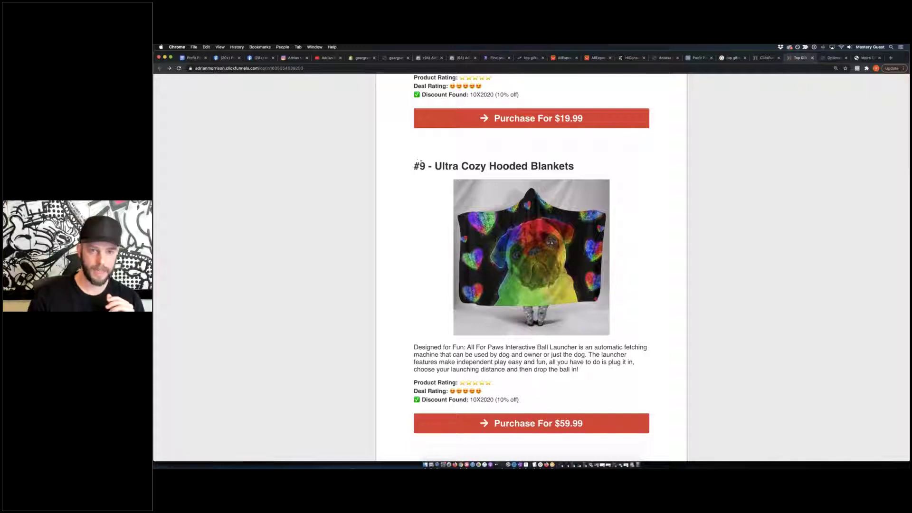
{"action": "left_click_drag", "start_coordinate": [421, 164], "coordinate": [558, 230]}
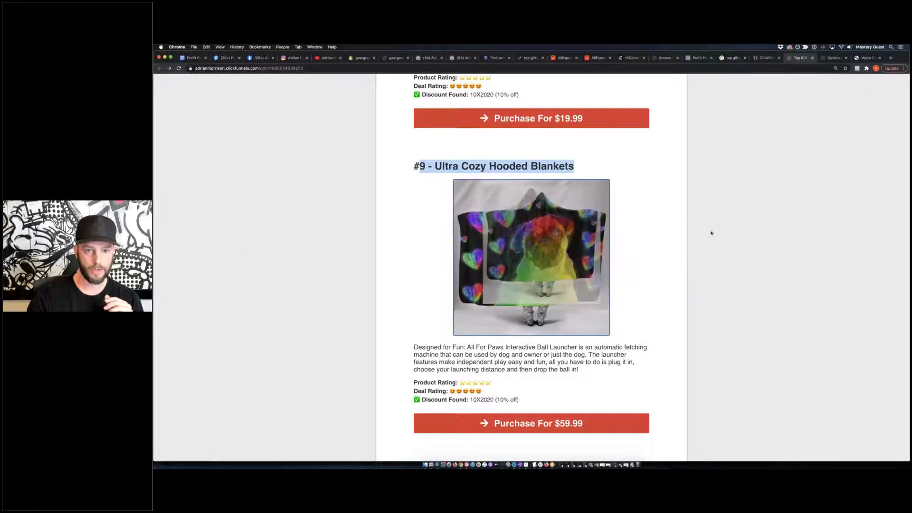
Examine the #9 Ultra Cozy Hooded Blankets entry, highlighting its description and its discount line.
{"action": "left_click", "coordinate": [745, 228]}
{"action": "scroll", "coordinate": [746, 228], "scroll_direction": "down", "scroll_amount": 1}
{"action": "scroll", "coordinate": [475, 266], "scroll_direction": "down", "scroll_amount": 2}
{"action": "triple_click", "coordinate": [475, 256]}
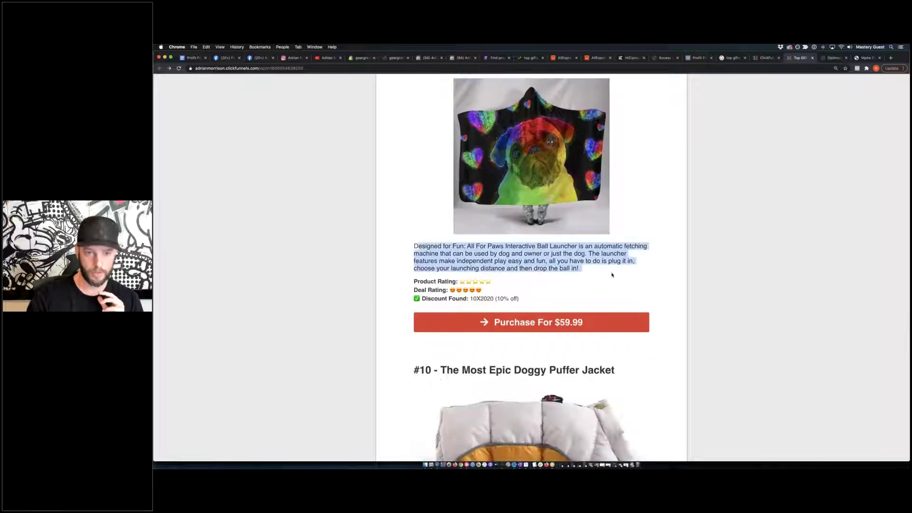
{"action": "left_click_drag", "start_coordinate": [414, 281], "coordinate": [521, 300]}
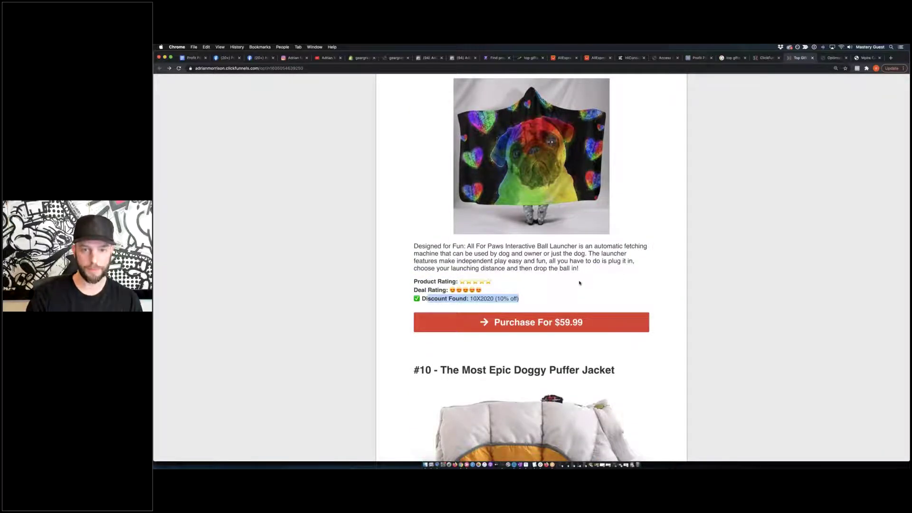
Browse the guide's entries from #10 Doggy Puffer Jacket to #13 Breathable Pet Carry Bags and the closing "Shop Gifts Under $20.00" offer.
{"action": "scroll", "coordinate": [579, 283], "scroll_direction": "down", "scroll_amount": 15}
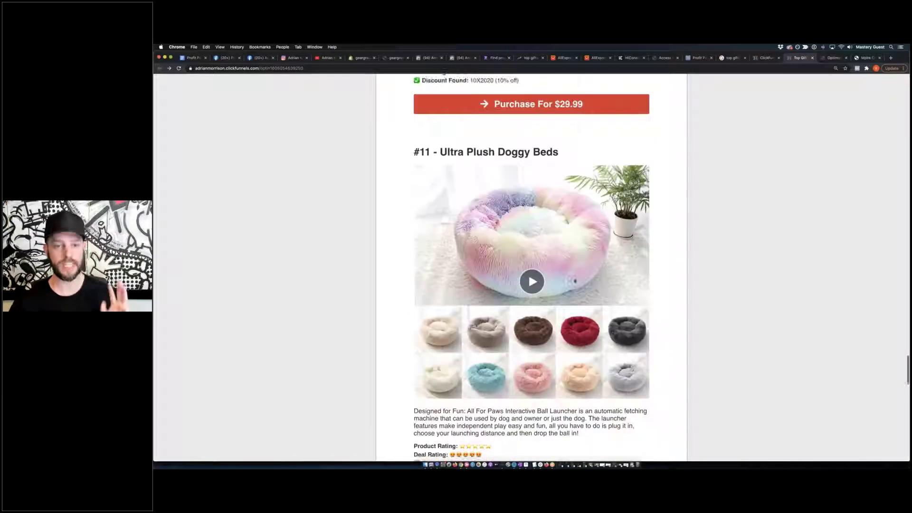
{"action": "scroll", "coordinate": [575, 282], "scroll_direction": "down", "scroll_amount": 2}
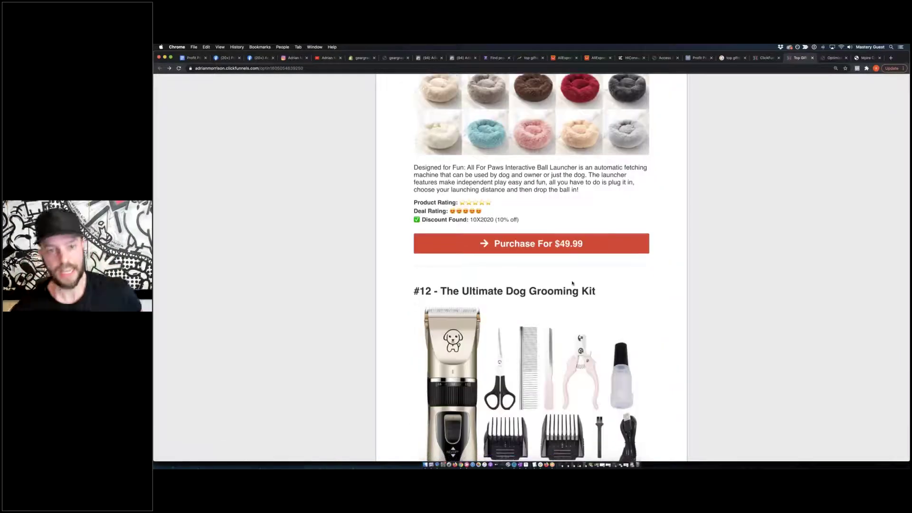
{"action": "scroll", "coordinate": [575, 283], "scroll_direction": "down", "scroll_amount": 3}
{"action": "scroll", "coordinate": [575, 157], "scroll_direction": "down", "scroll_amount": 9}
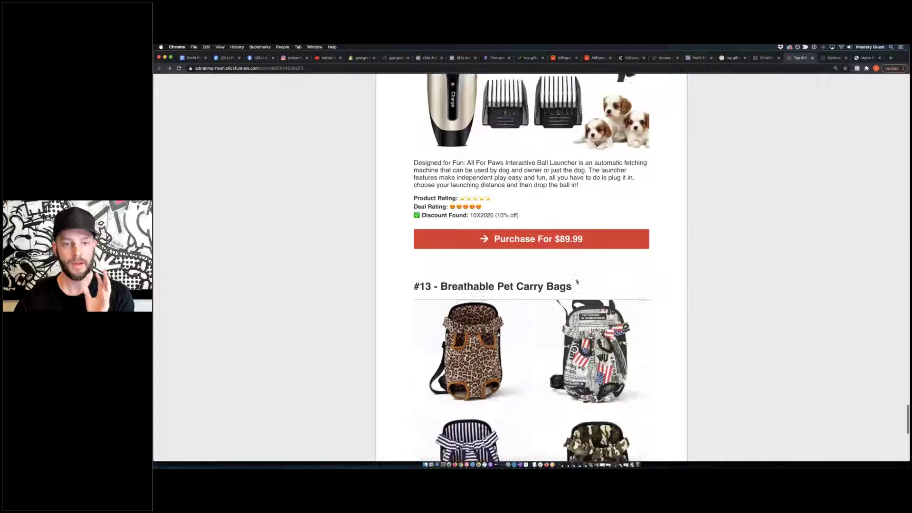
{"action": "scroll", "coordinate": [532, 269], "scroll_direction": "down", "scroll_amount": 5}
{"action": "left_click_drag", "start_coordinate": [448, 328], "coordinate": [666, 335]}
{"action": "left_click", "coordinate": [628, 346]}
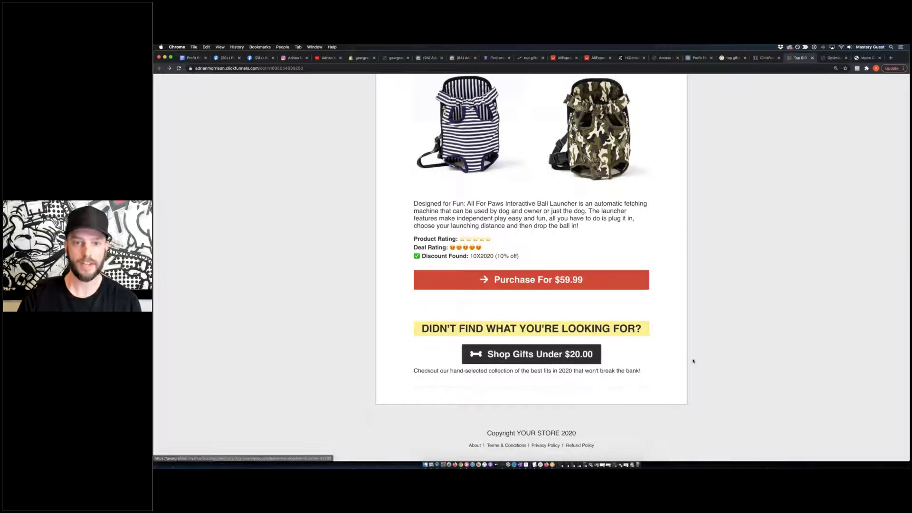
Return to the guide's introduction, highlight the paragraph about gifts under $20 and enlarge the page for reading.
{"action": "scroll", "coordinate": [691, 360], "scroll_direction": "up", "scroll_amount": 20}
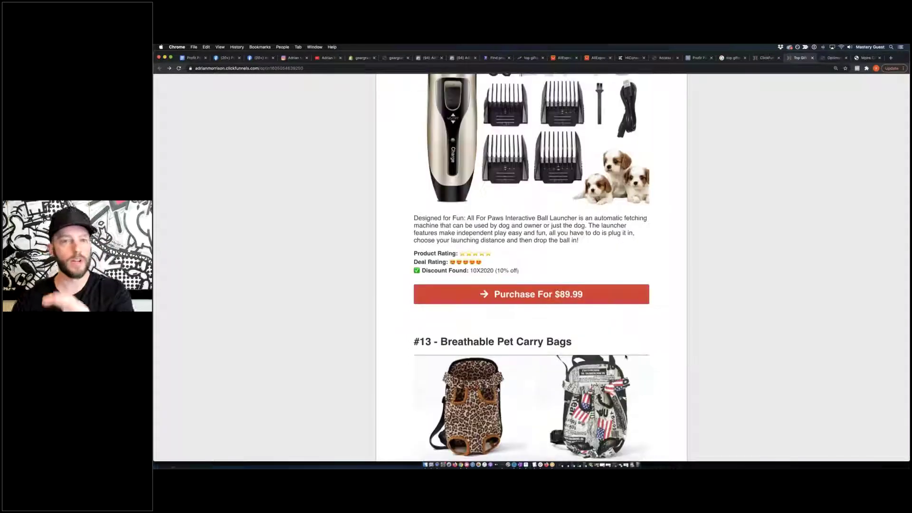
{"action": "scroll", "coordinate": [626, 357], "scroll_direction": "up", "scroll_amount": 20}
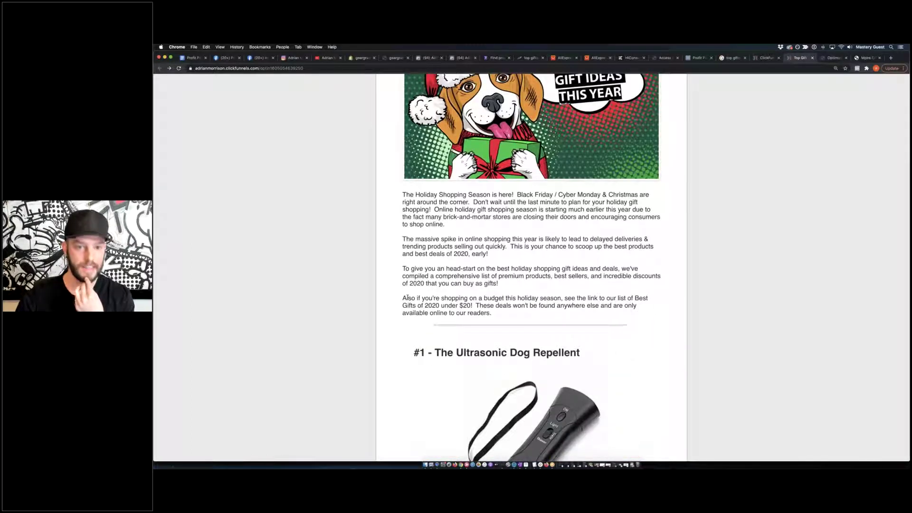
{"action": "triple_click", "coordinate": [535, 314]}
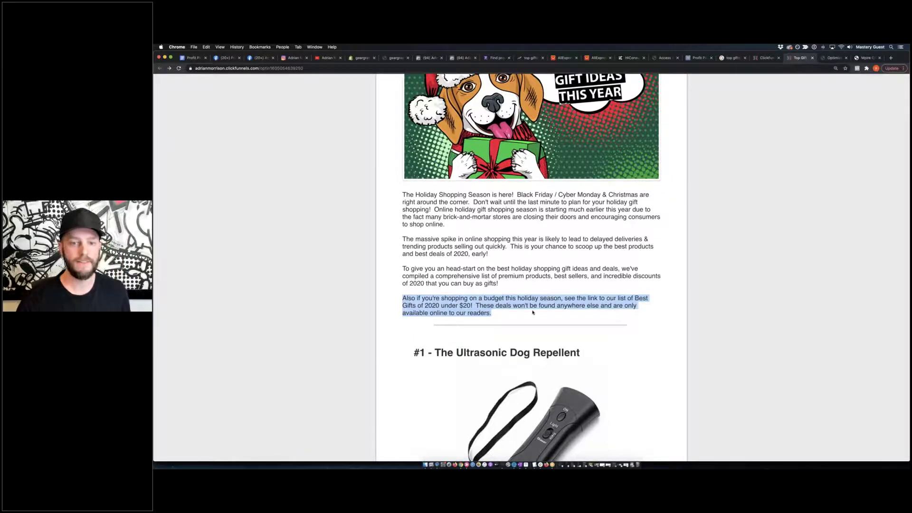
{"action": "key", "text": "super+equal"}
{"action": "key", "text": "super+equal"}
{"action": "key", "text": "super+equal"}
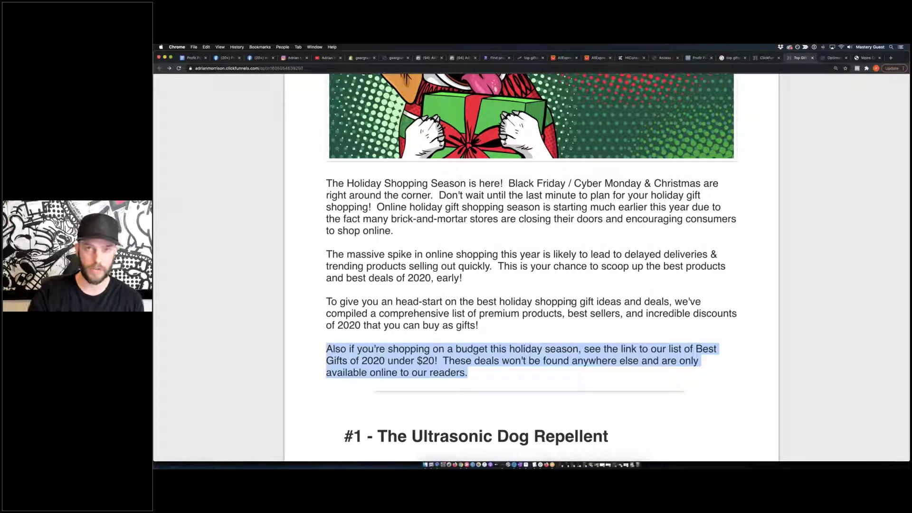
Look through the enlarged guide down to the closing "Didn't find what you're looking for?" section, clearing the paragraph highlight.
{"action": "left_click", "coordinate": [522, 309]}
{"action": "scroll", "coordinate": [522, 309], "scroll_direction": "down", "scroll_amount": 20}
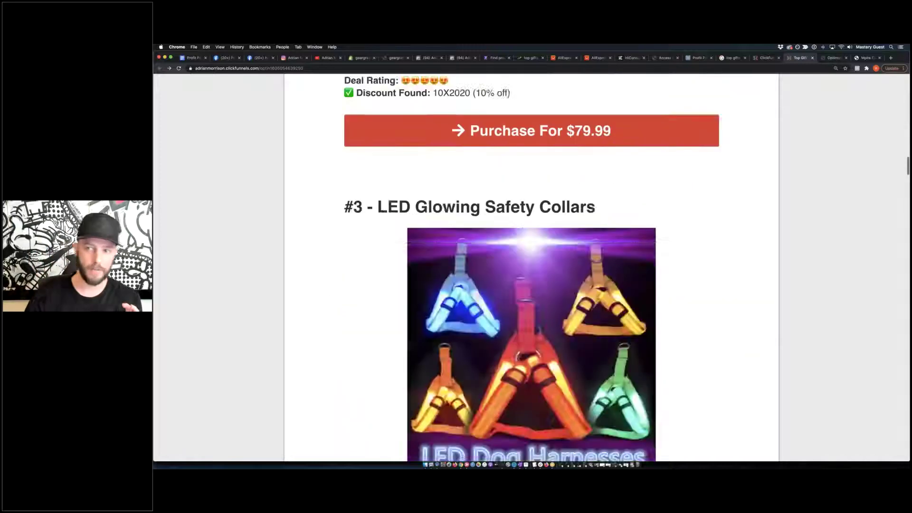
{"action": "scroll", "coordinate": [526, 310], "scroll_direction": "down", "scroll_amount": 20}
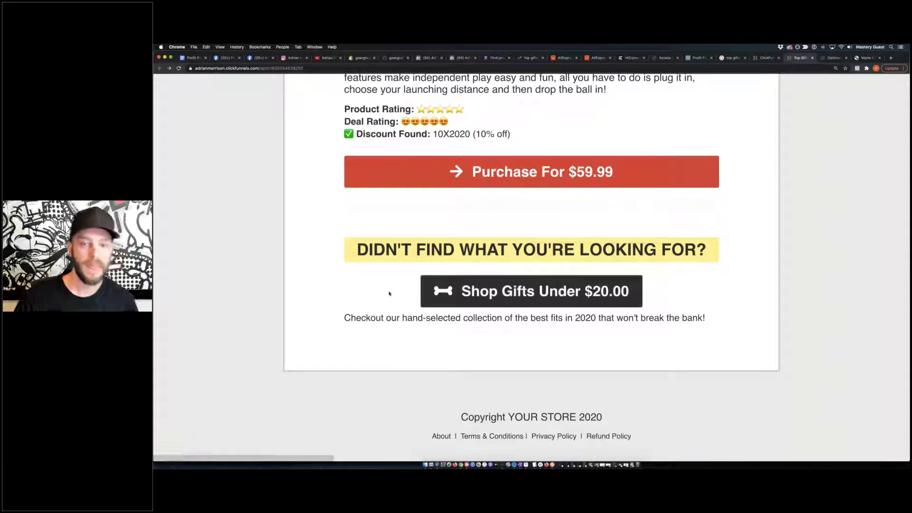
{"action": "scroll", "coordinate": [382, 299], "scroll_direction": "up", "scroll_amount": 10}
{"action": "scroll", "coordinate": [532, 266], "scroll_direction": "down", "scroll_amount": 15}
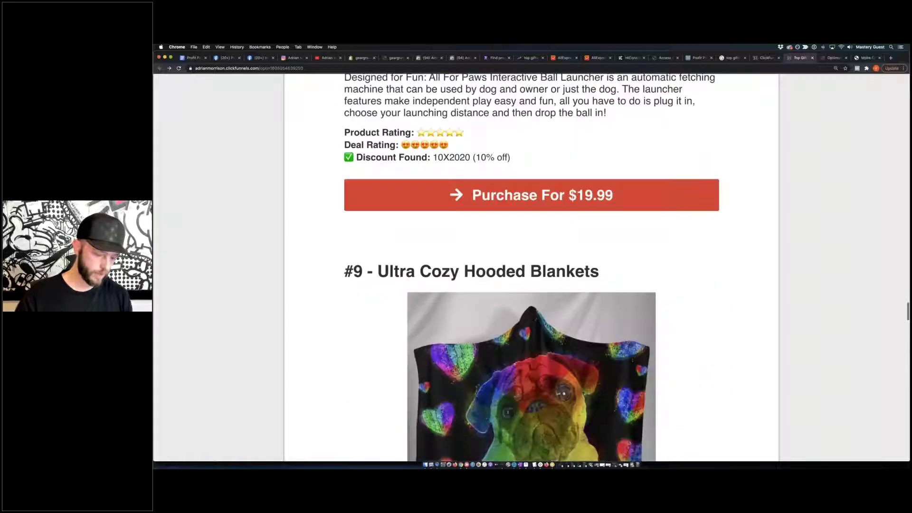
Reduce the guide's zoom to 110% and skim its product entries again, back up to #2 Automatic Dog Ball Launcher.
{"action": "scroll", "coordinate": [532, 266], "scroll_direction": "up", "scroll_amount": 4}
{"action": "key", "text": "super+minus"}
{"action": "key", "text": "super+minus"}
{"action": "key", "text": "super+minus"}
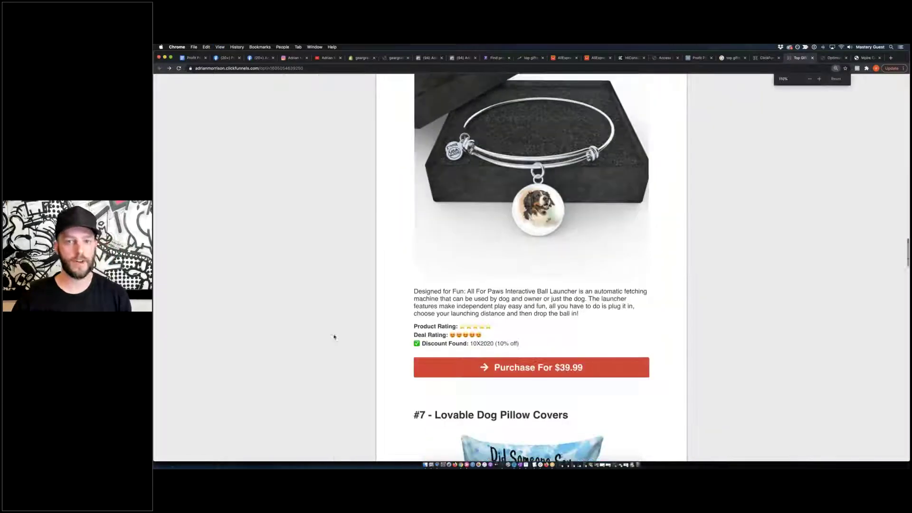
{"action": "scroll", "coordinate": [352, 333], "scroll_direction": "down", "scroll_amount": 20}
{"action": "scroll", "coordinate": [380, 320], "scroll_direction": "up", "scroll_amount": 20}
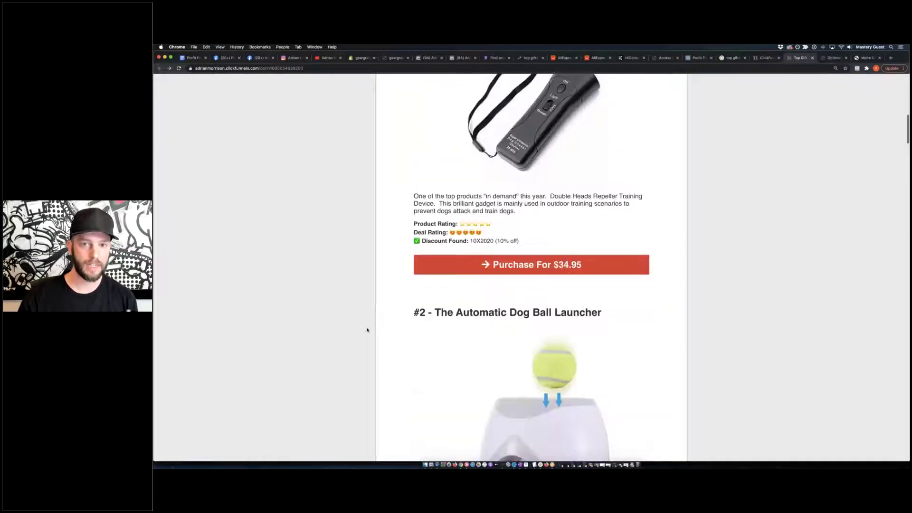
Switch to ClickFunnels, open the Top Gift Ideas - Shopify Sales page for editing and highlight "For Dog Lovers" in its headline.
{"action": "left_click", "coordinate": [759, 58]}
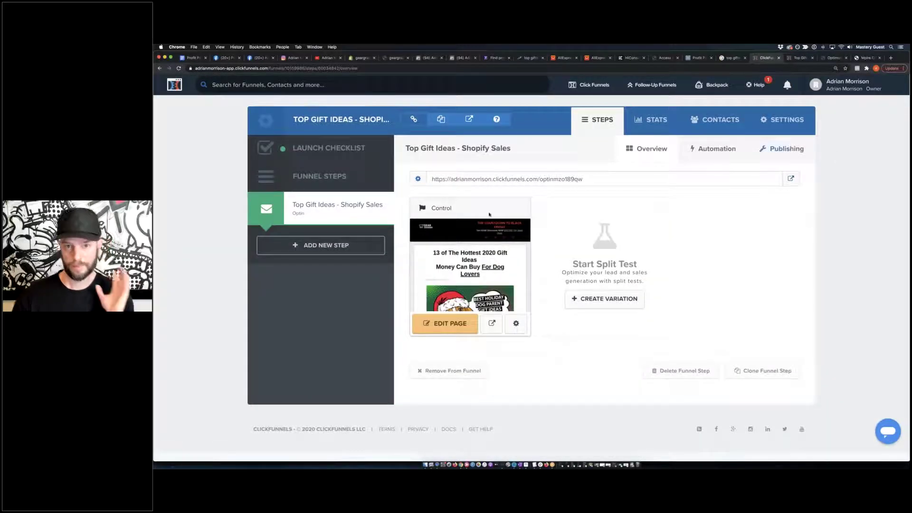
{"action": "left_click", "coordinate": [431, 319]}
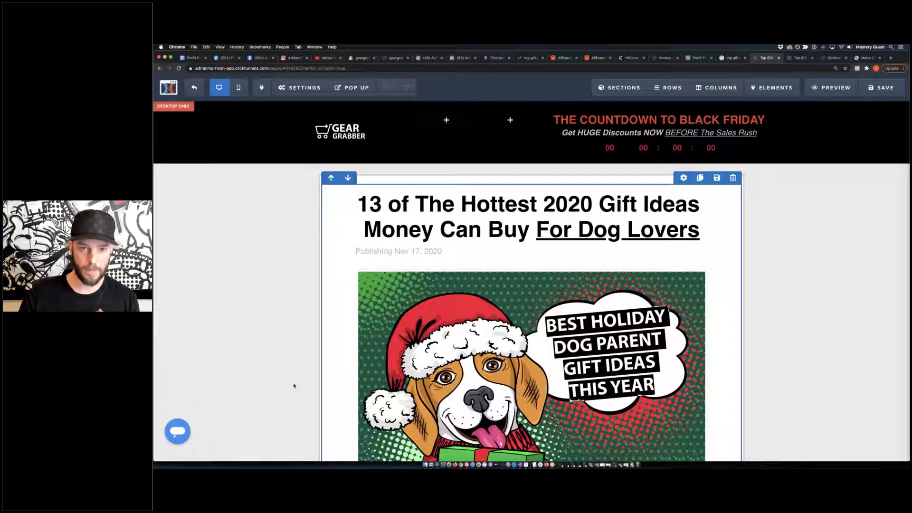
{"action": "left_click", "coordinate": [533, 270]}
{"action": "left_click", "coordinate": [509, 232]}
{"action": "left_click_drag", "start_coordinate": [537, 230], "coordinate": [692, 233]}
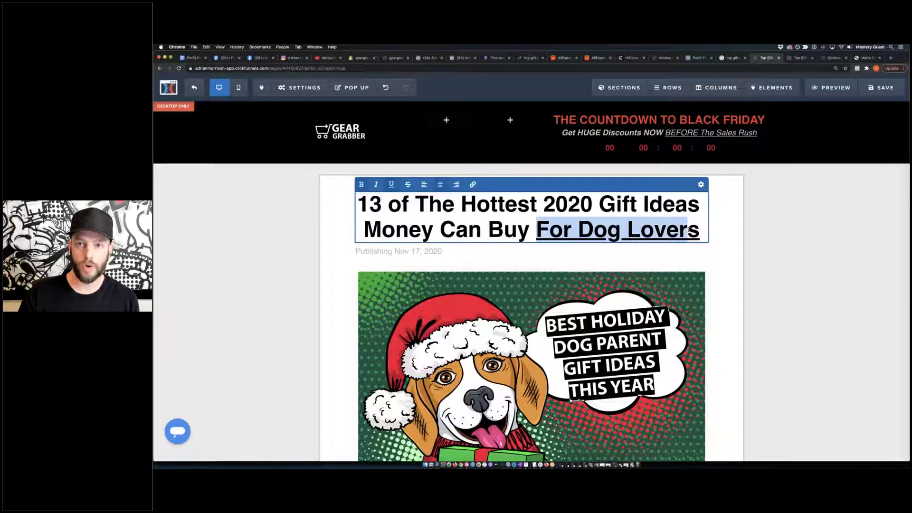
{"action": "left_click", "coordinate": [688, 230]}
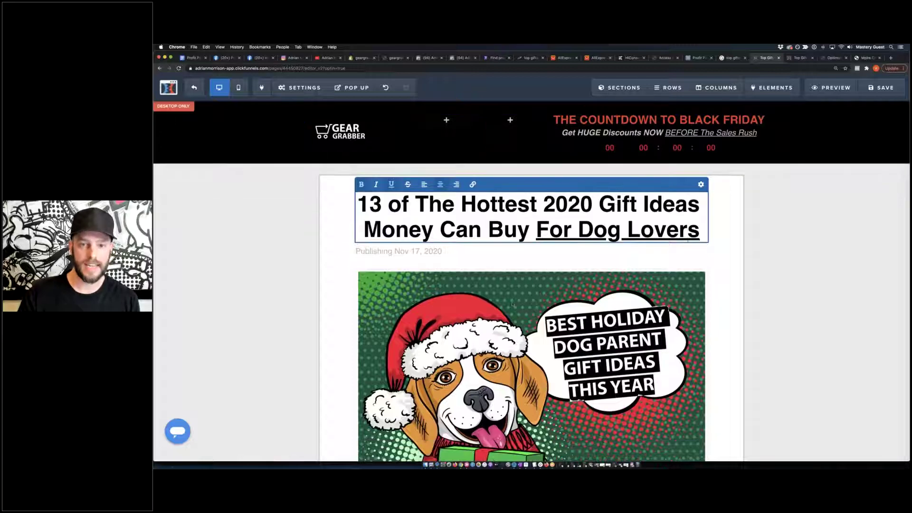
Inspect the action of the #1 product's "Purchase For $34.95" button, highlighting its website URL, and close its settings.
{"action": "scroll", "coordinate": [515, 302], "scroll_direction": "down", "scroll_amount": 3}
{"action": "scroll", "coordinate": [532, 280], "scroll_direction": "down", "scroll_amount": 7}
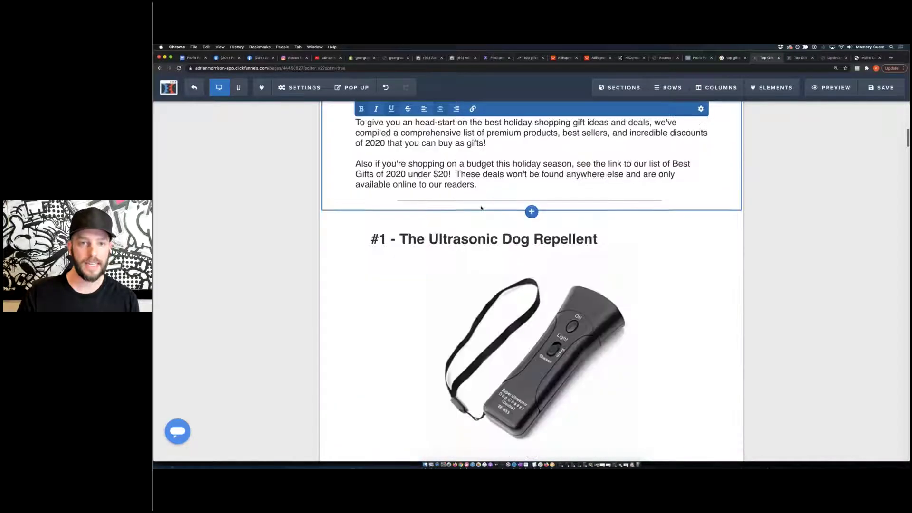
{"action": "scroll", "coordinate": [532, 280], "scroll_direction": "down", "scroll_amount": 2}
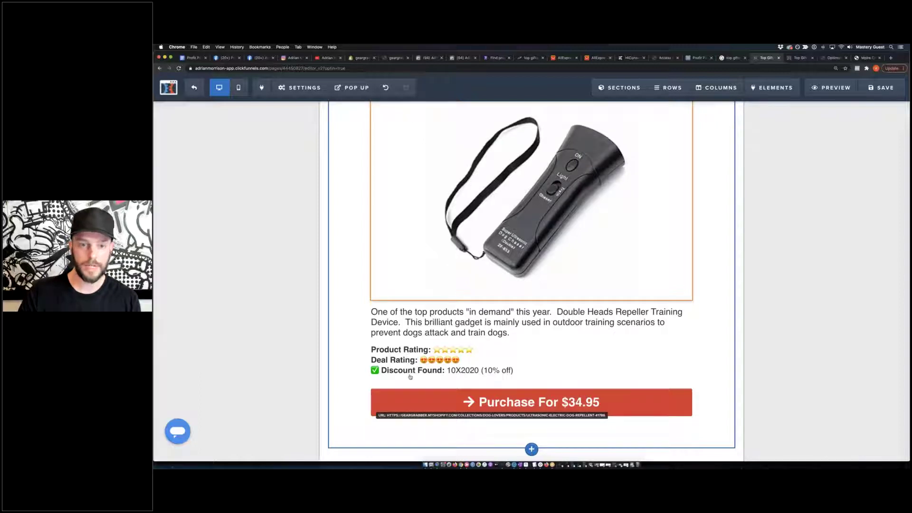
{"action": "left_click", "coordinate": [529, 404]}
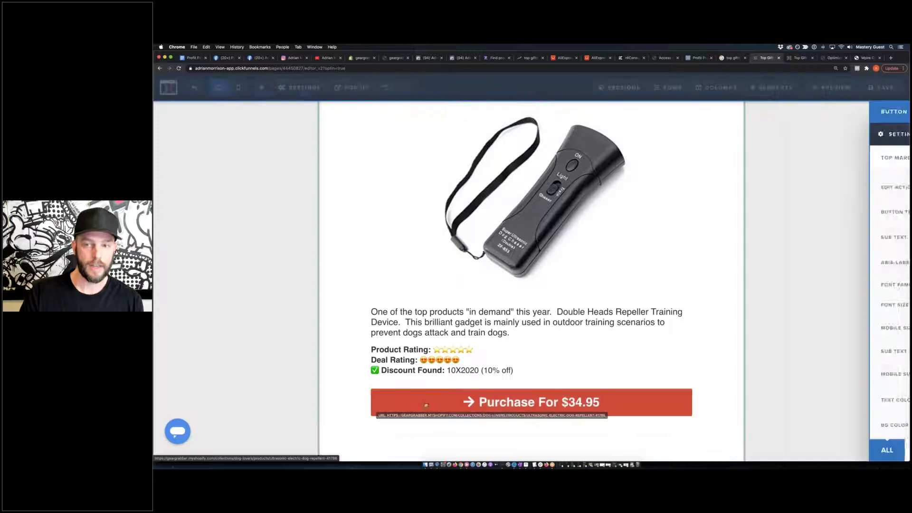
{"action": "left_click", "coordinate": [871, 192]}
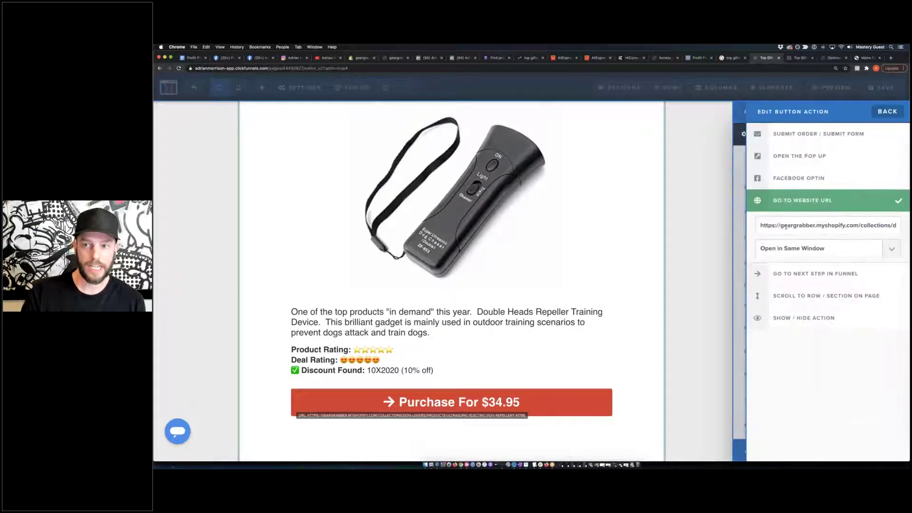
{"action": "left_click_drag", "start_coordinate": [761, 226], "coordinate": [896, 225]}
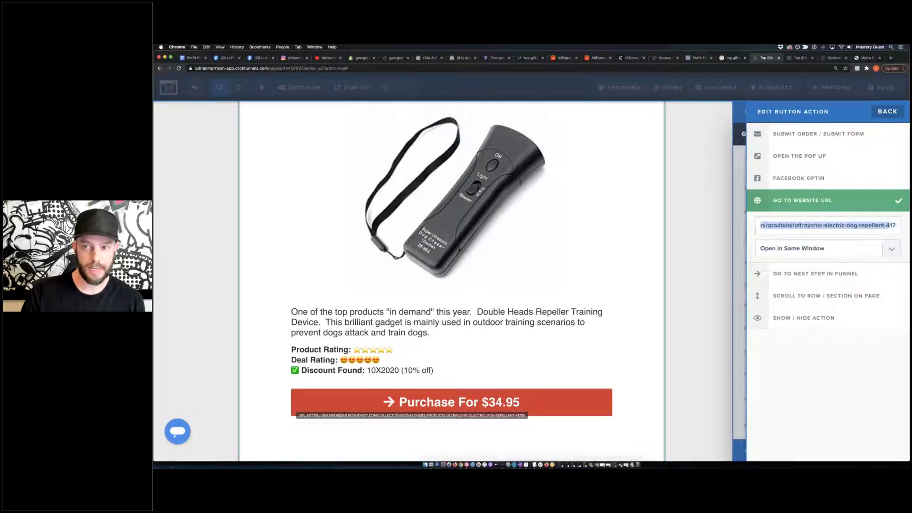
{"action": "left_click", "coordinate": [698, 234]}
{"action": "left_click", "coordinate": [541, 252]}
Show the editable heading and rating text of the #2 Automatic Dog Ball Launcher entry in the page editor.
{"action": "scroll", "coordinate": [541, 252], "scroll_direction": "down", "scroll_amount": 5}
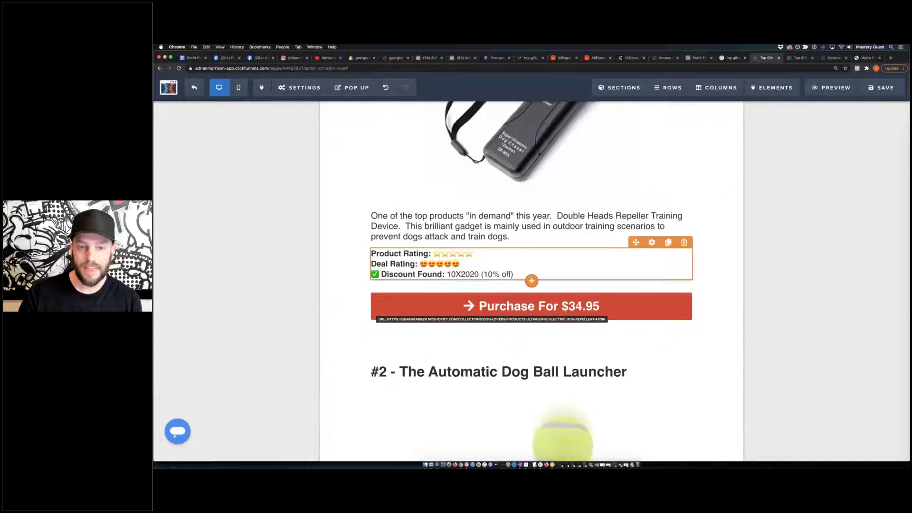
{"action": "left_click", "coordinate": [513, 240]}
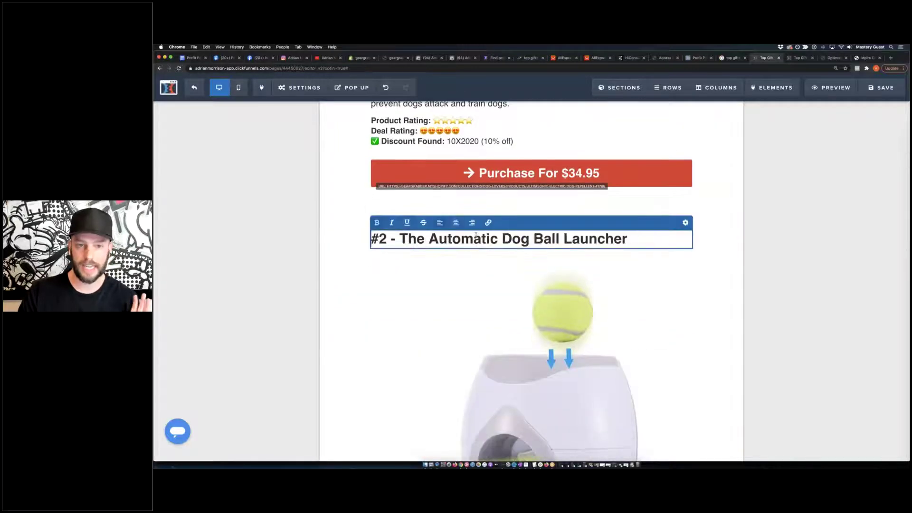
{"action": "scroll", "coordinate": [511, 279], "scroll_direction": "down", "scroll_amount": 10}
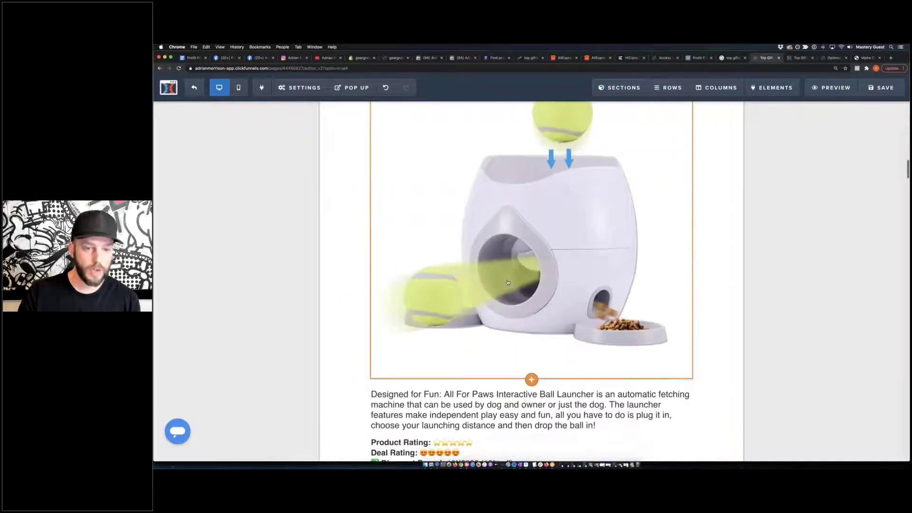
{"action": "left_click", "coordinate": [408, 332]}
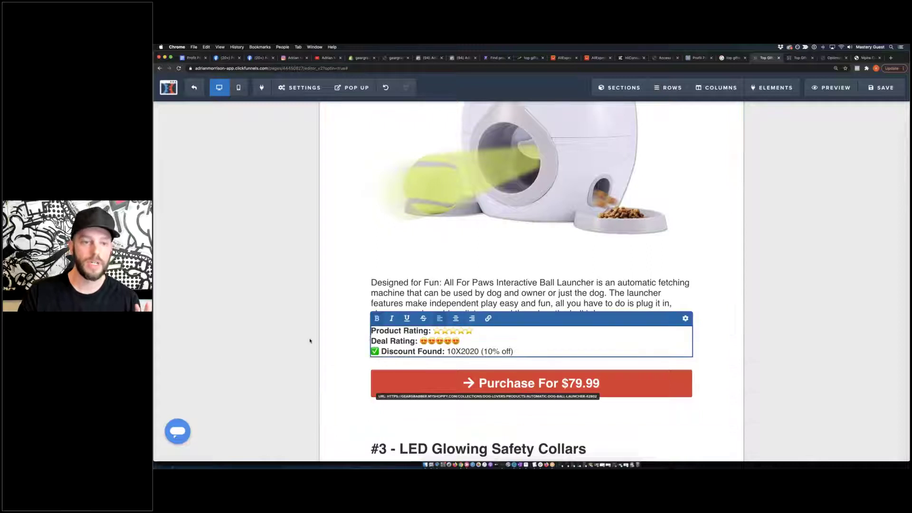
{"action": "scroll", "coordinate": [310, 341], "scroll_direction": "down", "scroll_amount": 2}
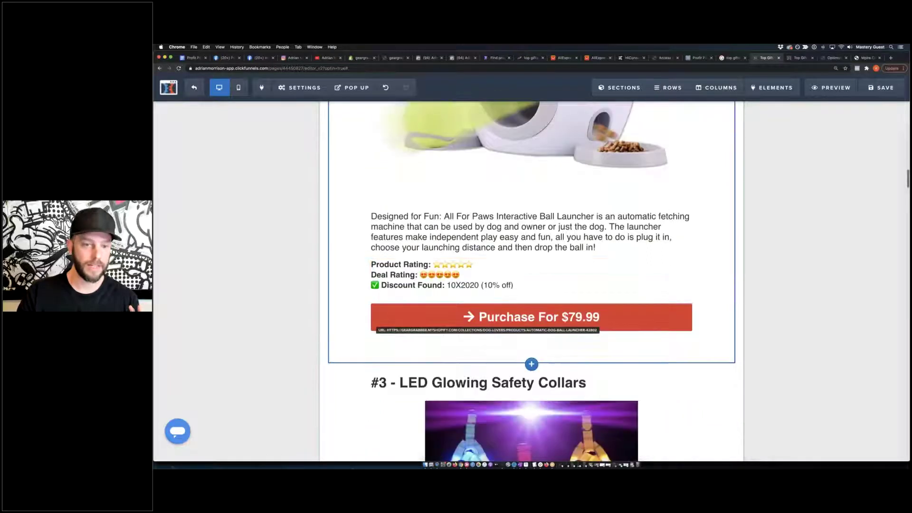
Try teal #42b99f and dark grey #474747 as backgrounds for the "Purchase For $79.99" button and restore red #e43b2c.
{"action": "left_click", "coordinate": [483, 321]}
{"action": "left_click", "coordinate": [854, 426]}
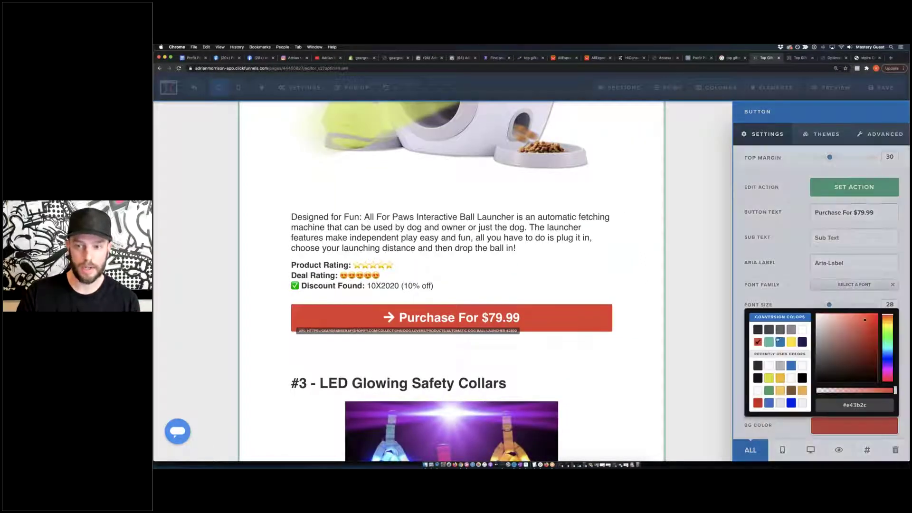
{"action": "left_click", "coordinate": [780, 342]}
{"action": "left_click", "coordinate": [769, 342]}
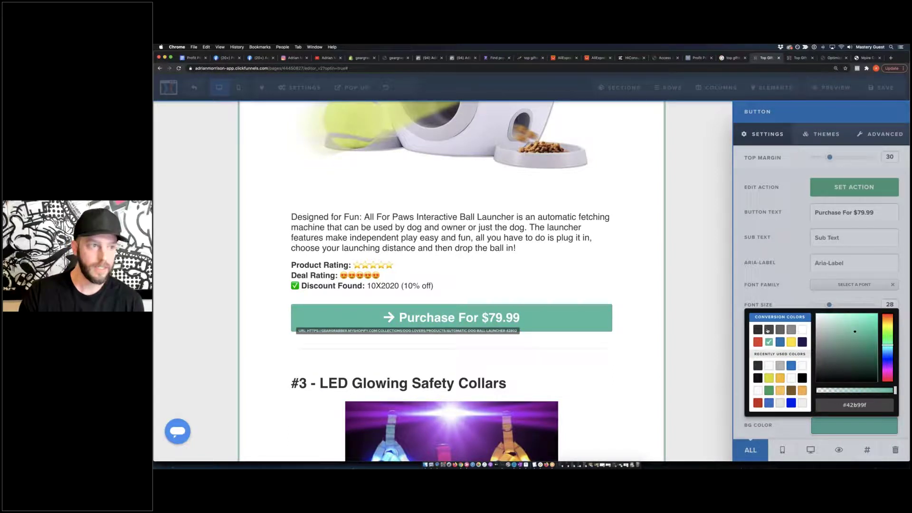
{"action": "left_click", "coordinate": [769, 330]}
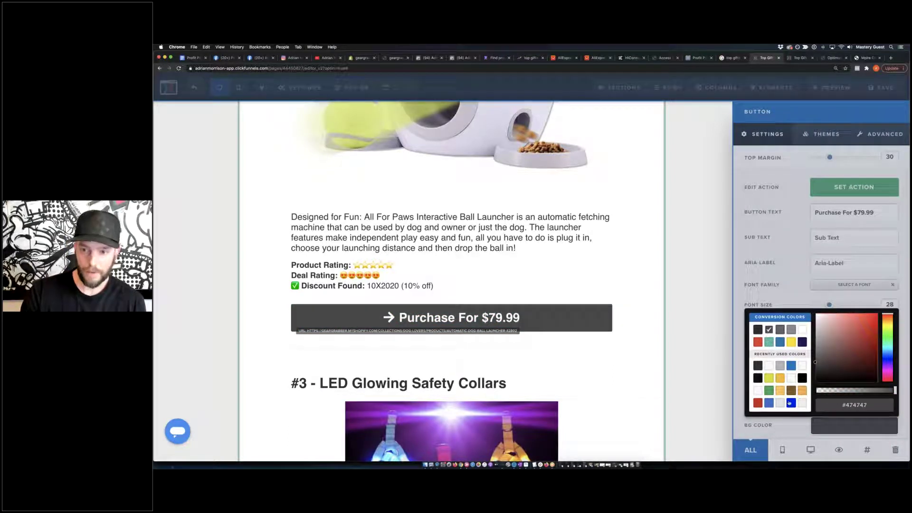
{"action": "left_click", "coordinate": [758, 403]}
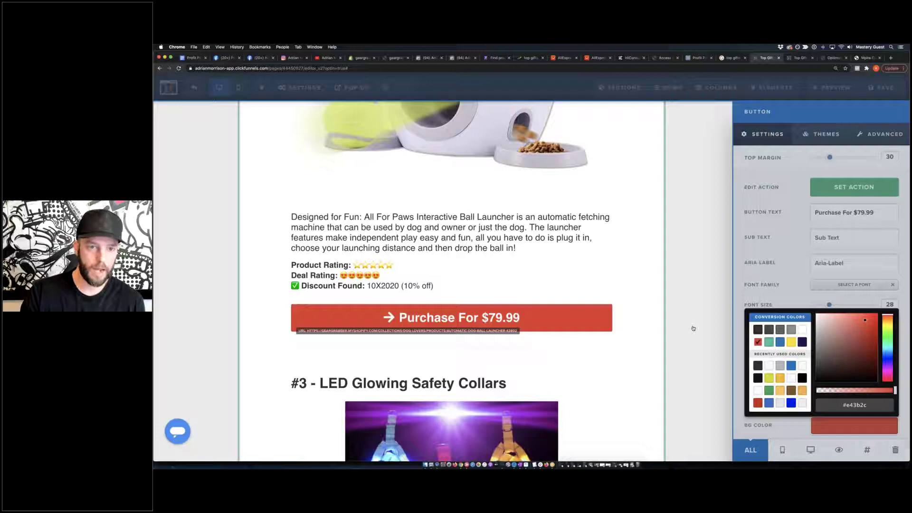
{"action": "left_click", "coordinate": [575, 294]}
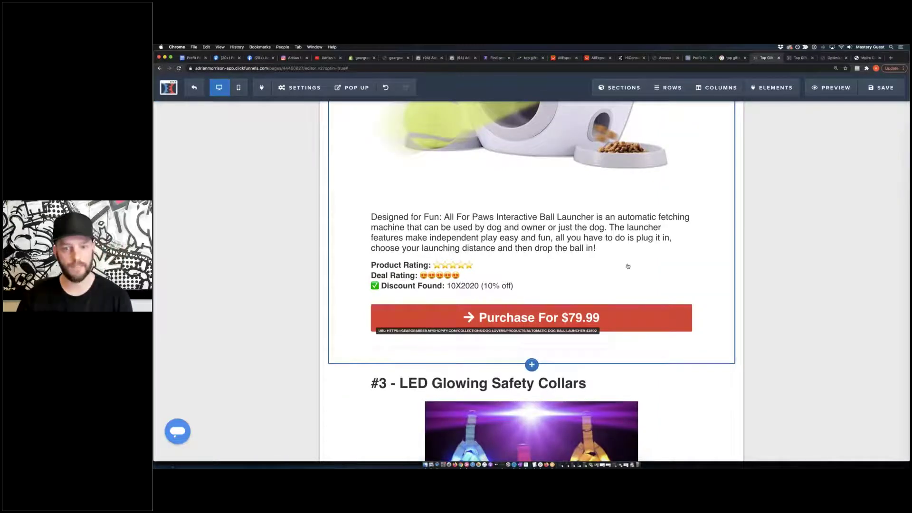
Look through the remaining gift guide entries from #3 LED Glowing Safety Collars to the closing "Shop Gifts Under $20.00" section and footer.
{"action": "scroll", "coordinate": [658, 247], "scroll_direction": "down", "scroll_amount": 3}
{"action": "scroll", "coordinate": [659, 247], "scroll_direction": "down", "scroll_amount": 10}
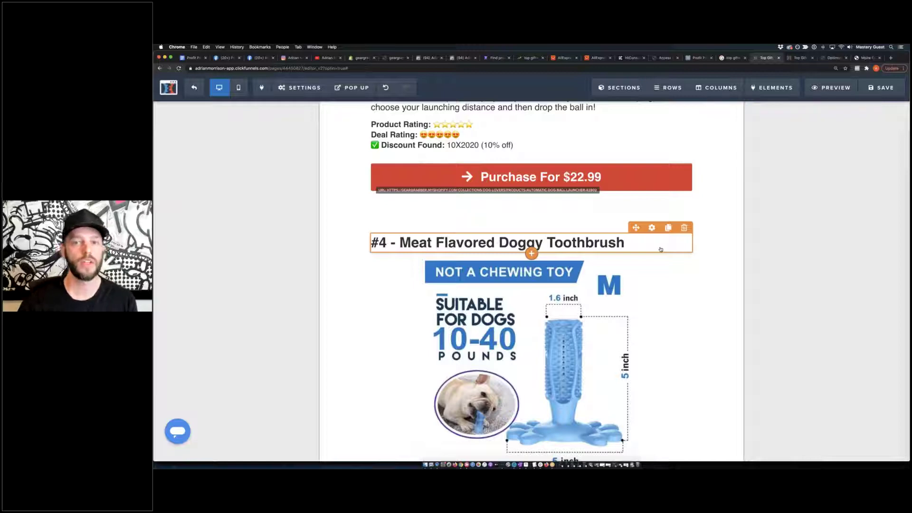
{"action": "scroll", "coordinate": [663, 249], "scroll_direction": "up", "scroll_amount": 4}
{"action": "scroll", "coordinate": [616, 186], "scroll_direction": "up", "scroll_amount": 4}
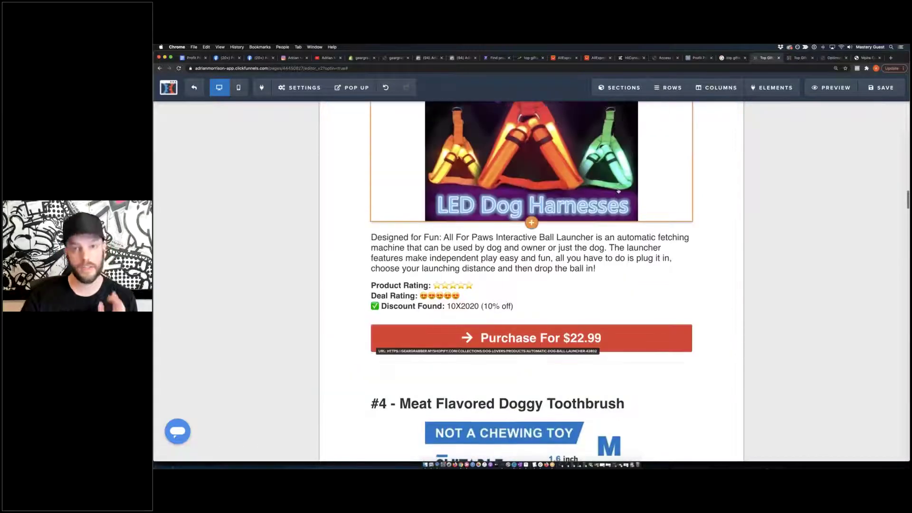
{"action": "scroll", "coordinate": [532, 247], "scroll_direction": "down", "scroll_amount": 15}
{"action": "scroll", "coordinate": [619, 195], "scroll_direction": "down", "scroll_amount": 7}
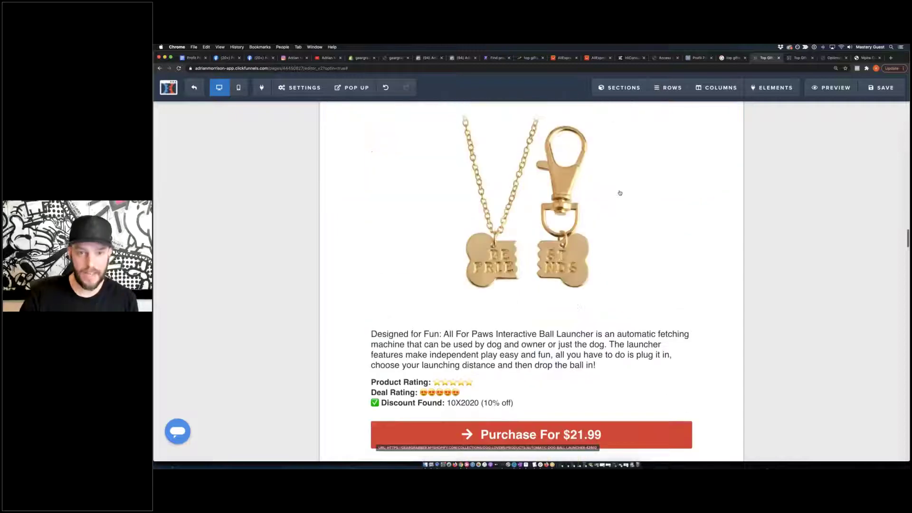
{"action": "scroll", "coordinate": [619, 195], "scroll_direction": "down", "scroll_amount": 6}
{"action": "scroll", "coordinate": [616, 199], "scroll_direction": "down", "scroll_amount": 5}
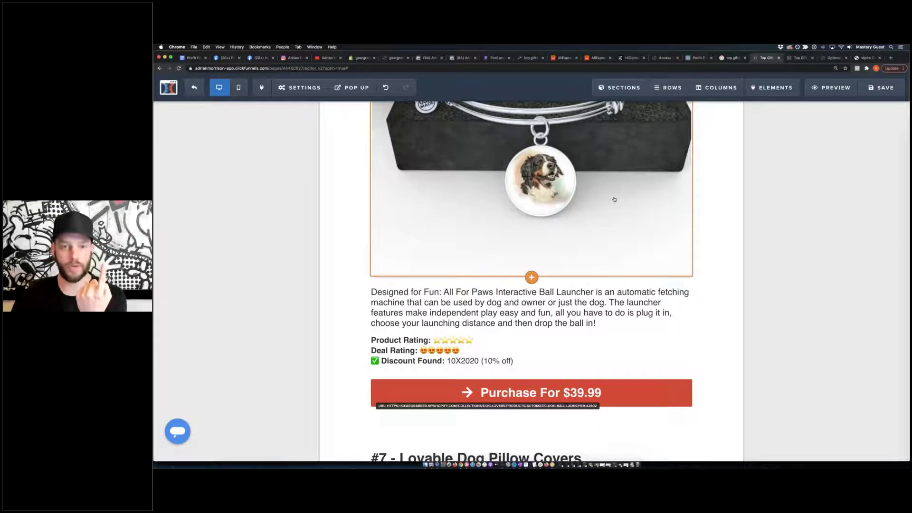
{"action": "scroll", "coordinate": [615, 200], "scroll_direction": "down", "scroll_amount": 6}
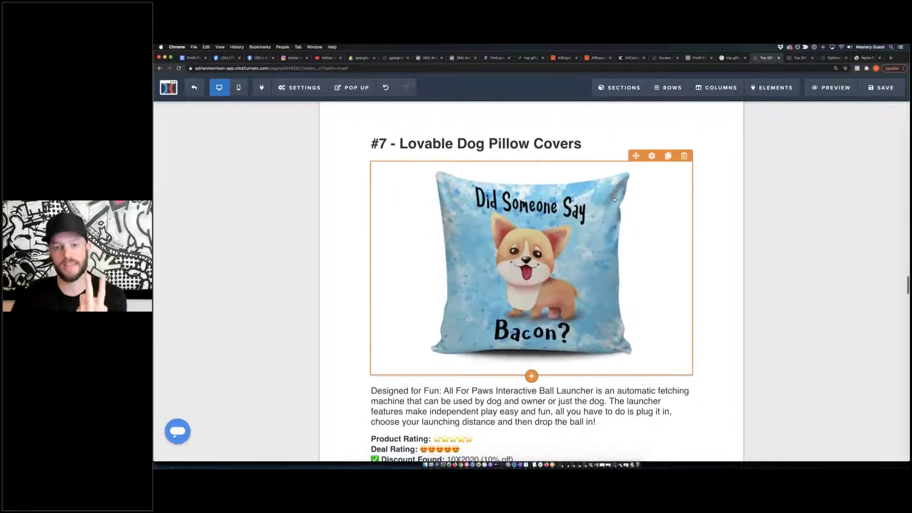
{"action": "scroll", "coordinate": [614, 199], "scroll_direction": "down", "scroll_amount": 3}
{"action": "scroll", "coordinate": [615, 199], "scroll_direction": "down", "scroll_amount": 9}
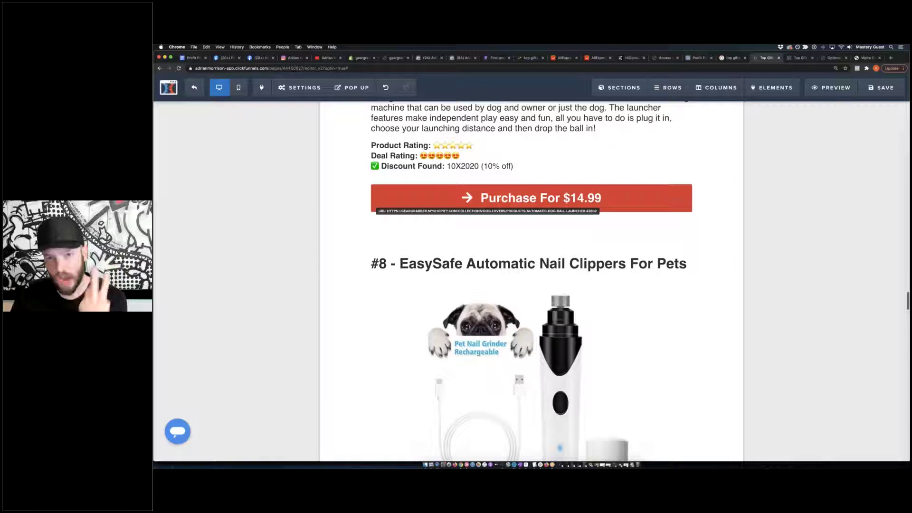
{"action": "scroll", "coordinate": [617, 199], "scroll_direction": "down", "scroll_amount": 10}
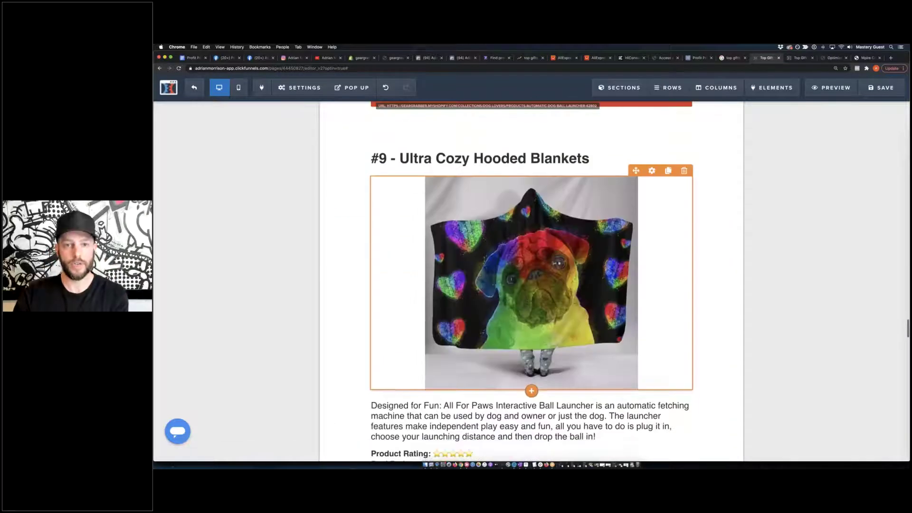
{"action": "scroll", "coordinate": [618, 199], "scroll_direction": "down", "scroll_amount": 10}
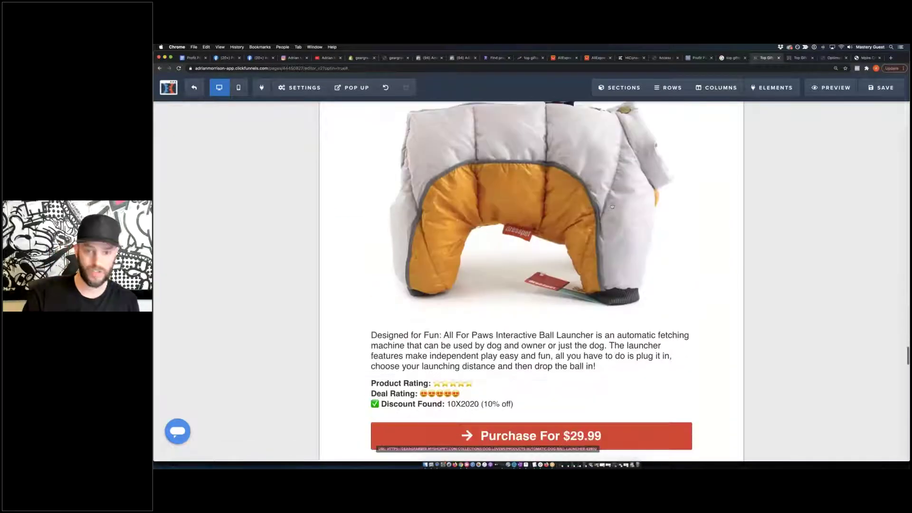
{"action": "scroll", "coordinate": [604, 226], "scroll_direction": "down", "scroll_amount": 6}
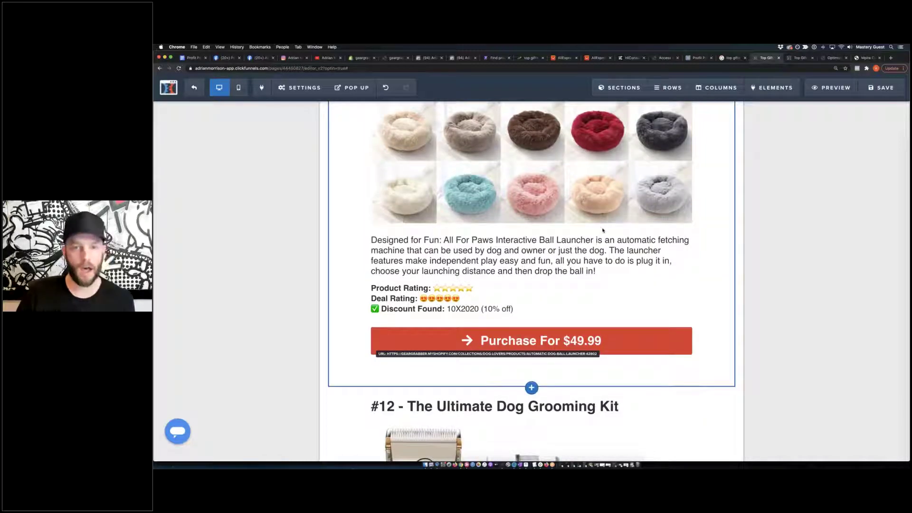
{"action": "scroll", "coordinate": [603, 226], "scroll_direction": "down", "scroll_amount": 8}
{"action": "scroll", "coordinate": [603, 227], "scroll_direction": "down", "scroll_amount": 5}
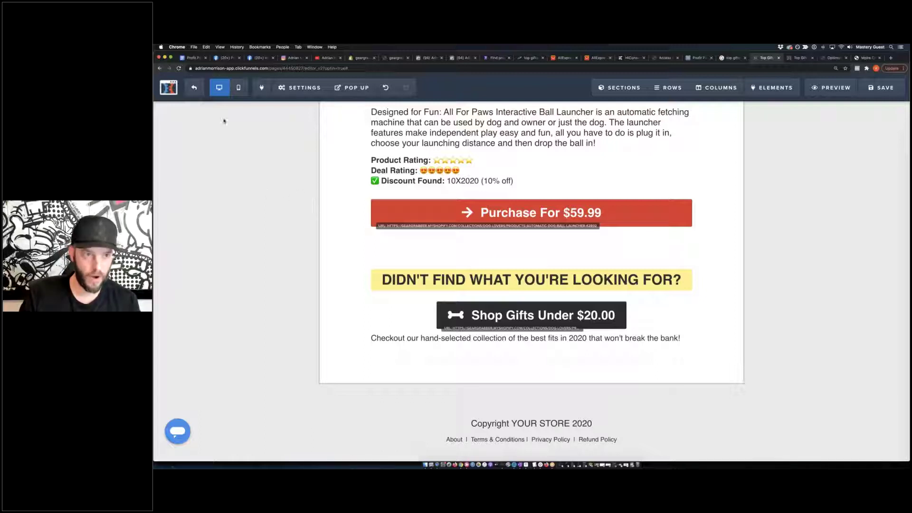
Exit the page editor to the funnel step overview, leaving without saving the changes.
{"action": "left_click", "coordinate": [195, 89]}
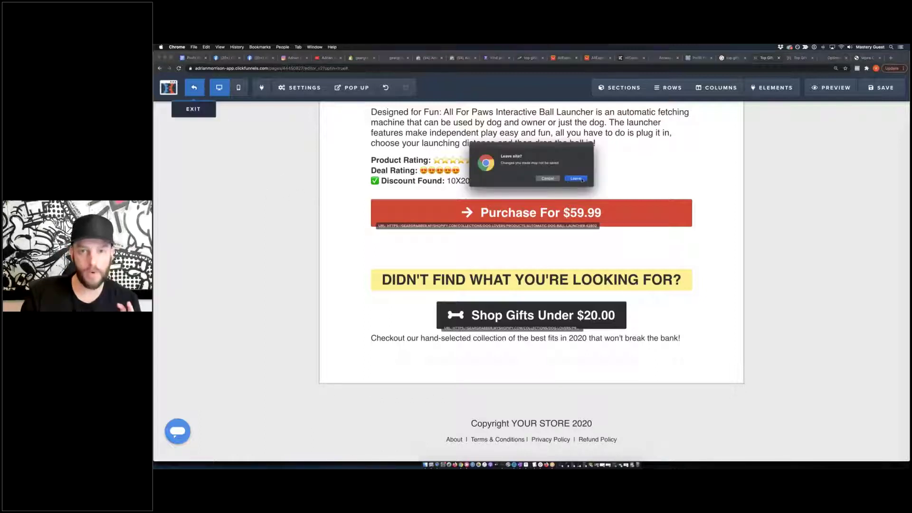
{"action": "left_click", "coordinate": [582, 180]}
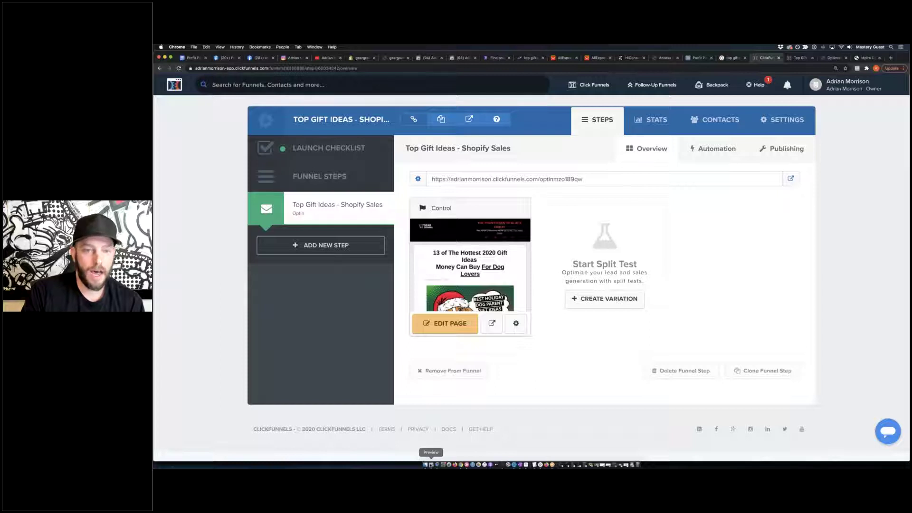
Switch to Preview's Facebook ads screenshot and mark the Website Purchases Conversion Value in the first row.
{"action": "left_click", "coordinate": [431, 465]}
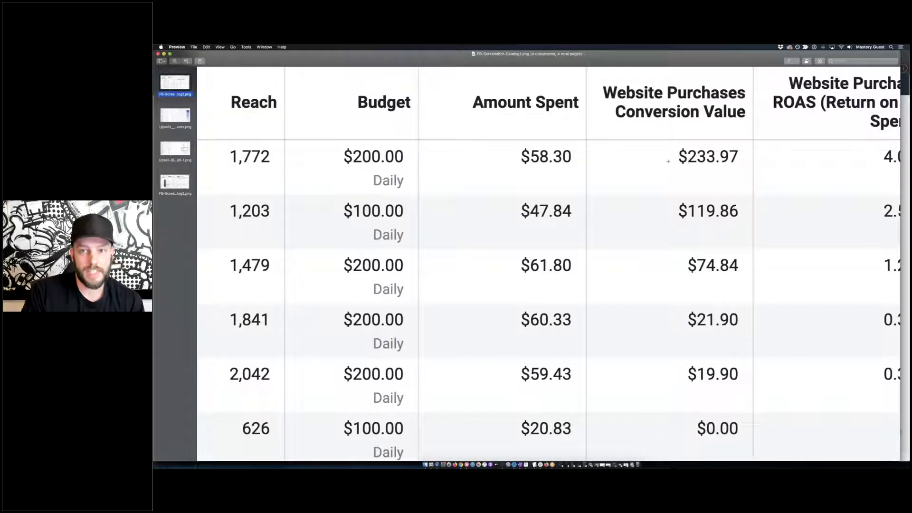
{"action": "left_click_drag", "start_coordinate": [679, 158], "coordinate": [755, 193]}
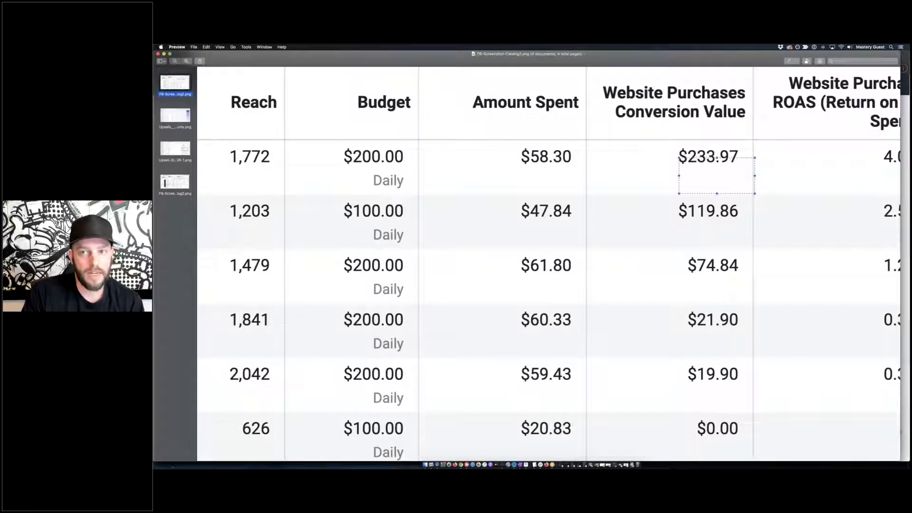
{"action": "left_click", "coordinate": [790, 163]}
{"action": "left_click_drag", "start_coordinate": [664, 136], "coordinate": [755, 191]}
{"action": "left_click", "coordinate": [783, 185]}
{"action": "left_click_drag", "start_coordinate": [641, 137], "coordinate": [765, 183]}
{"action": "left_click", "coordinate": [782, 182]}
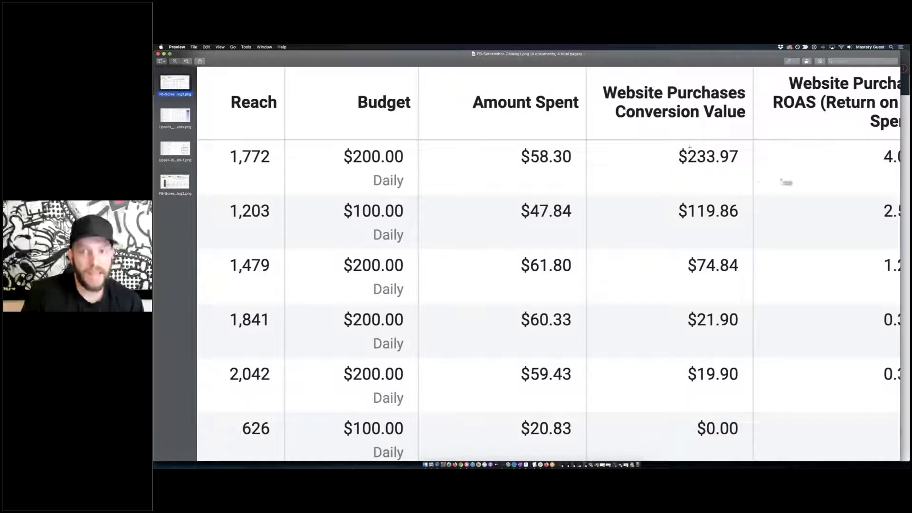
{"action": "left_click_drag", "start_coordinate": [667, 137], "coordinate": [764, 185]}
{"action": "left_click", "coordinate": [684, 171]}
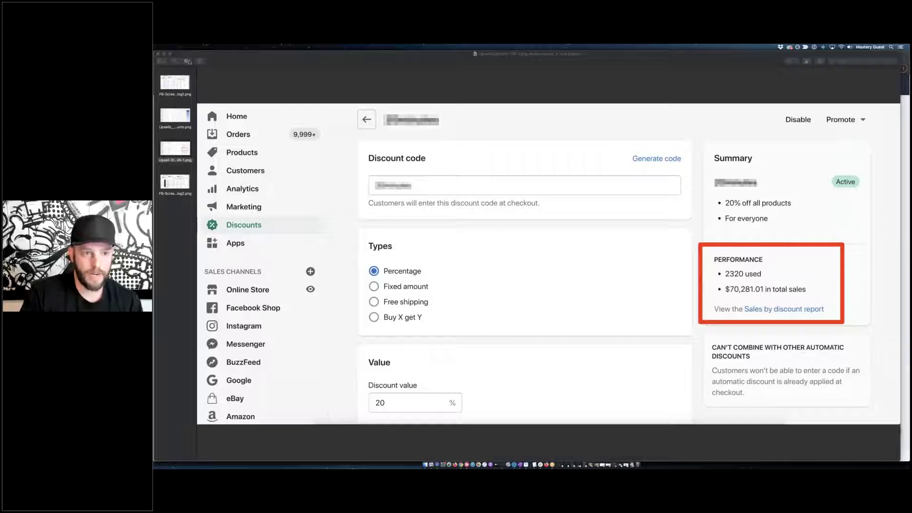
Enlarge the Shopify discount code screenshot and mark the blurred discount name above the code field.
{"action": "left_click", "coordinate": [189, 62]}
{"action": "scroll", "coordinate": [399, 263], "scroll_direction": "up", "scroll_amount": 5}
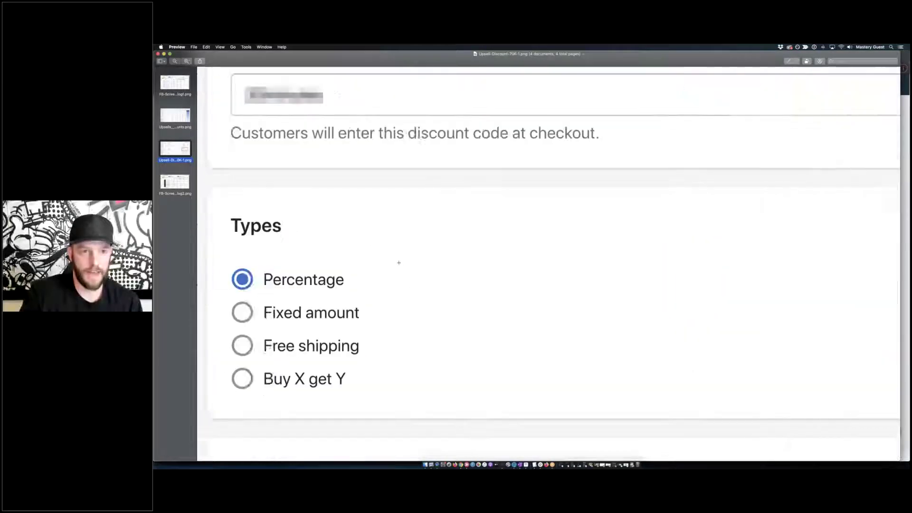
{"action": "scroll", "coordinate": [399, 263], "scroll_direction": "up", "scroll_amount": 6}
{"action": "left_click_drag", "start_coordinate": [375, 102], "coordinate": [460, 167]}
{"action": "left_click", "coordinate": [537, 218]}
Examine the red-framed Performance box of the discount summary, marking its usage count and total sales lines.
{"action": "scroll", "coordinate": [537, 218], "scroll_direction": "right", "scroll_amount": 10}
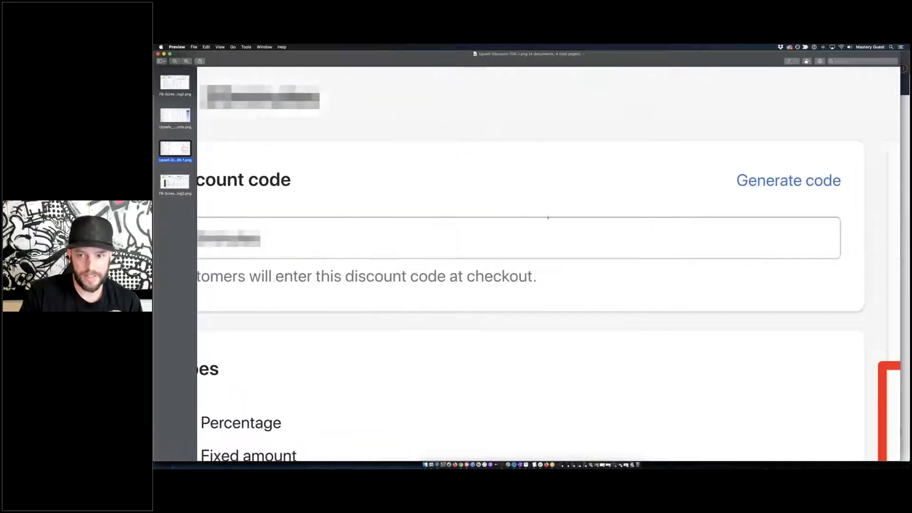
{"action": "scroll", "coordinate": [548, 218], "scroll_direction": "down", "scroll_amount": 4}
{"action": "scroll", "coordinate": [548, 217], "scroll_direction": "right", "scroll_amount": 3}
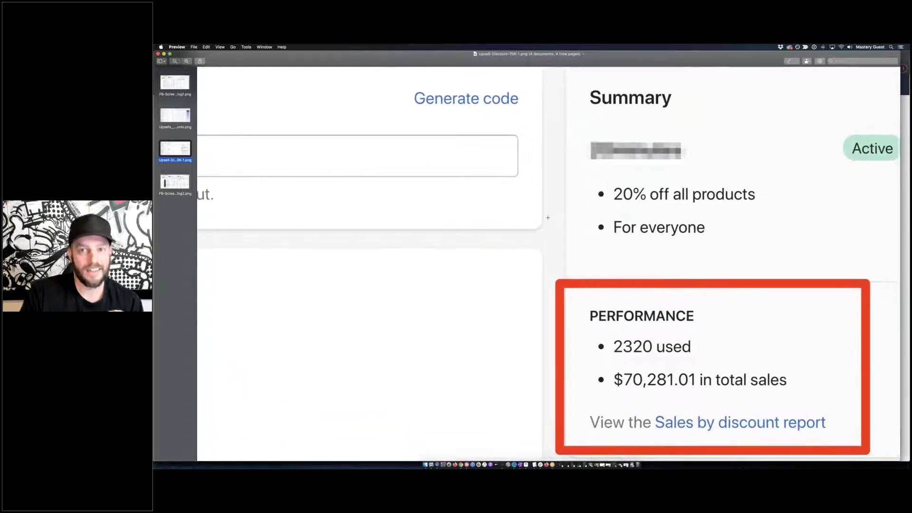
{"action": "scroll", "coordinate": [548, 218], "scroll_direction": "down", "scroll_amount": 1}
{"action": "scroll", "coordinate": [548, 217], "scroll_direction": "right", "scroll_amount": 4}
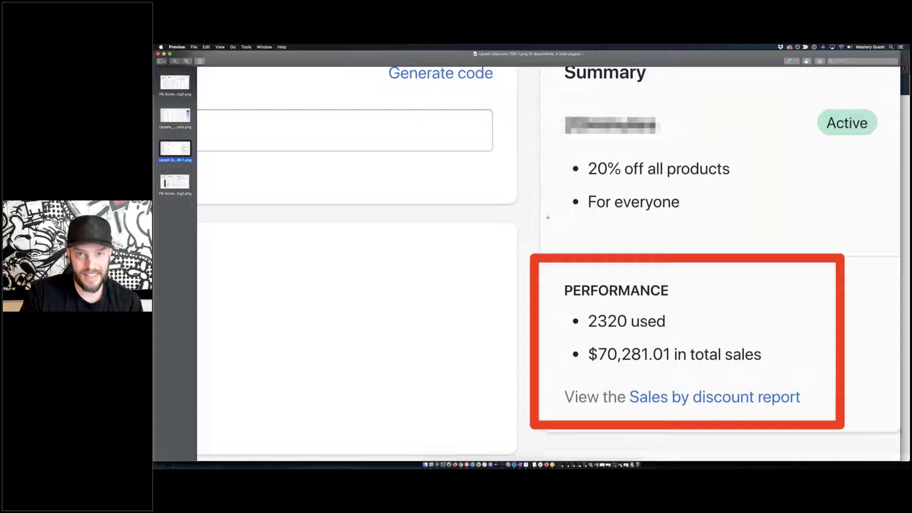
{"action": "scroll", "coordinate": [547, 217], "scroll_direction": "left", "scroll_amount": 1}
{"action": "scroll", "coordinate": [548, 217], "scroll_direction": "up", "scroll_amount": 1}
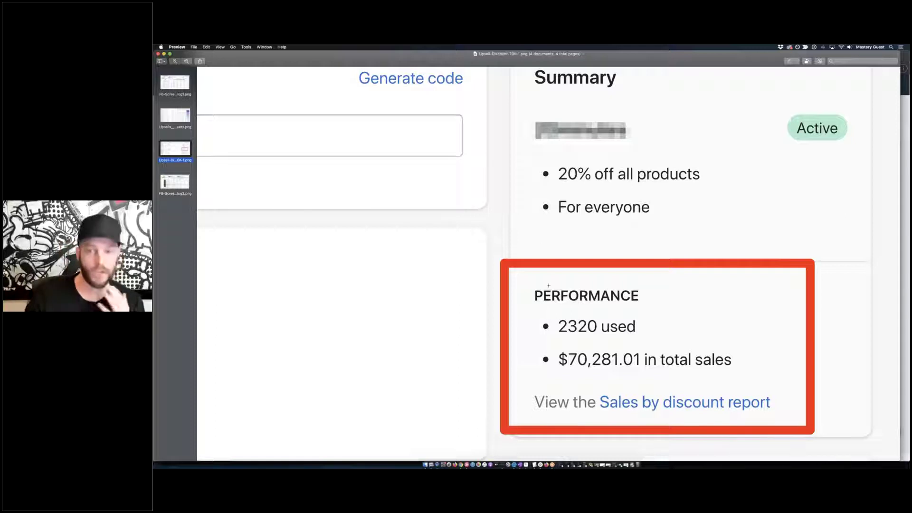
{"action": "left_click_drag", "start_coordinate": [554, 313], "coordinate": [644, 339]}
{"action": "left_click_drag", "start_coordinate": [553, 348], "coordinate": [746, 376]}
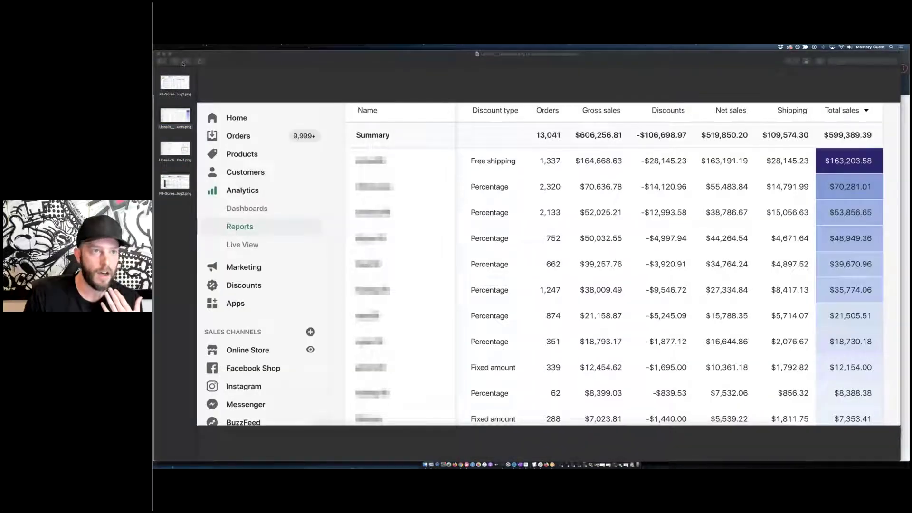
Enlarge the sales by discount report and mark the Free shipping row, its total sales and the Percentage rows below it.
{"action": "left_click", "coordinate": [186, 61]}
{"action": "scroll", "coordinate": [446, 171], "scroll_direction": "right", "scroll_amount": 10}
{"action": "scroll", "coordinate": [445, 171], "scroll_direction": "up", "scroll_amount": 2}
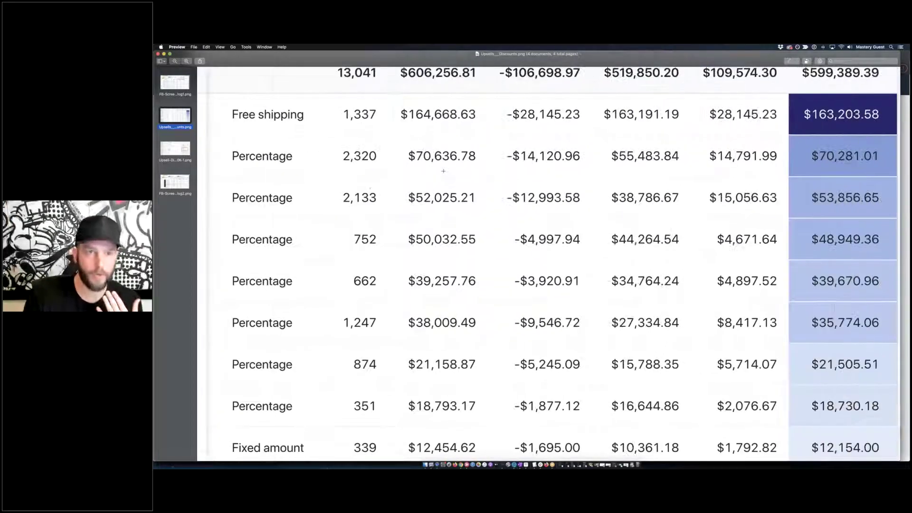
{"action": "scroll", "coordinate": [443, 171], "scroll_direction": "up", "scroll_amount": 1}
{"action": "scroll", "coordinate": [443, 171], "scroll_direction": "left", "scroll_amount": 1}
{"action": "left_click_drag", "start_coordinate": [234, 108], "coordinate": [863, 136]}
{"action": "left_click", "coordinate": [779, 113]}
{"action": "left_click_drag", "start_coordinate": [872, 143], "coordinate": [877, 138]}
{"action": "scroll", "coordinate": [855, 142], "scroll_direction": "down", "scroll_amount": 1}
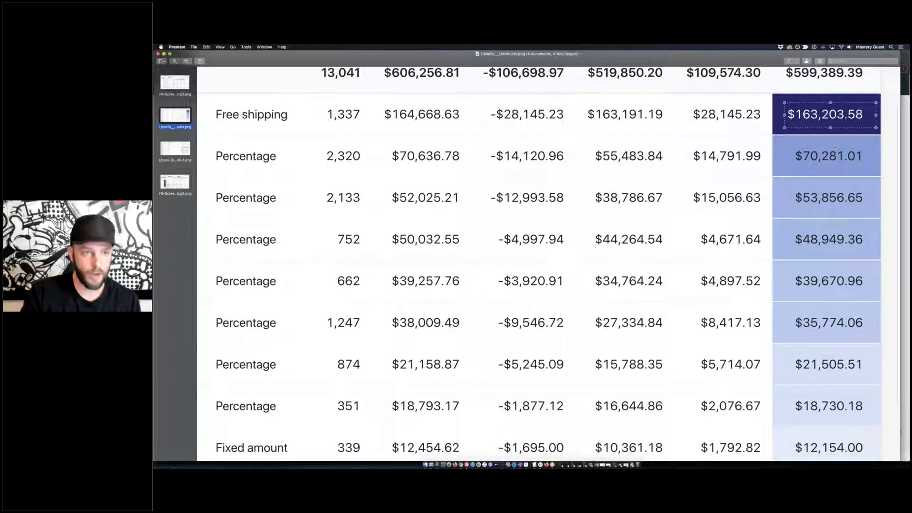
{"action": "left_click_drag", "start_coordinate": [209, 139], "coordinate": [877, 428]}
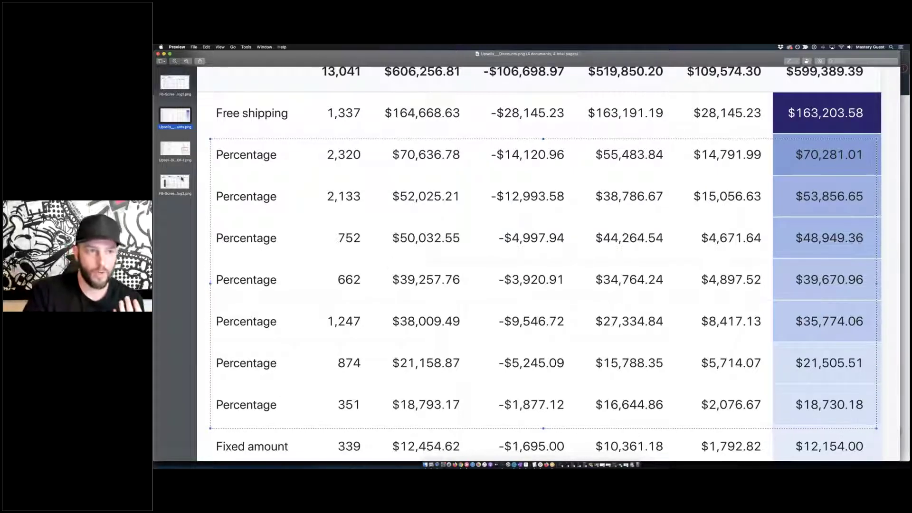
Return to the first Facebook ads screenshot and mark the first row's Amount Spent together with its Website Purchases Conversion Value.
{"action": "left_click", "coordinate": [184, 89]}
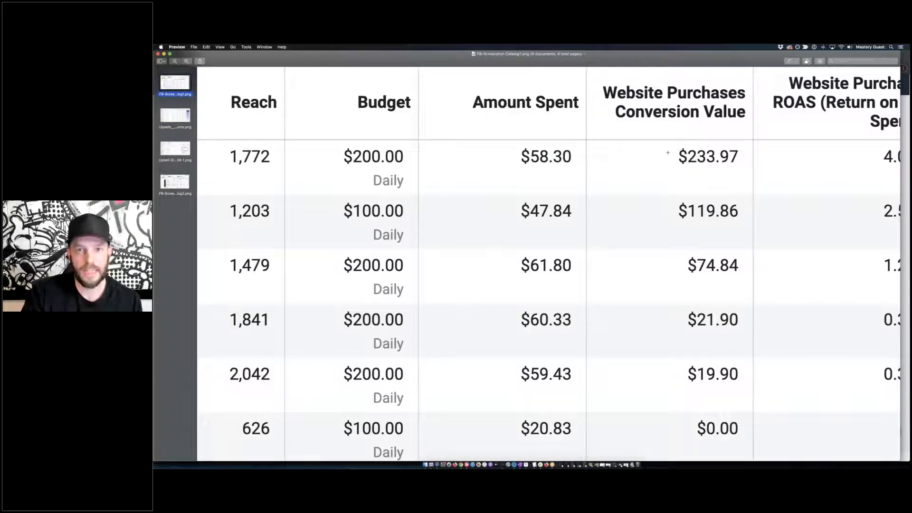
{"action": "scroll", "coordinate": [668, 152], "scroll_direction": "right", "scroll_amount": 3}
{"action": "left_click_drag", "start_coordinate": [479, 133], "coordinate": [539, 179]}
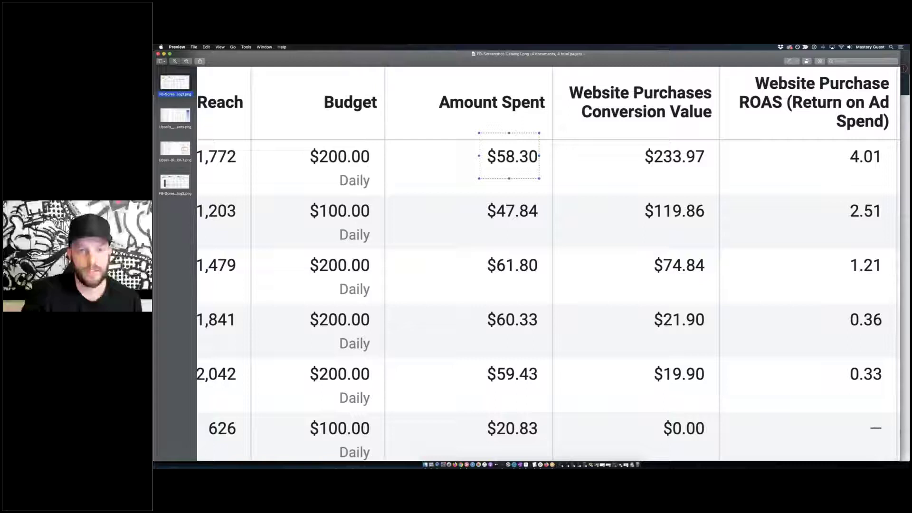
{"action": "left_click_drag", "start_coordinate": [469, 129], "coordinate": [732, 172]}
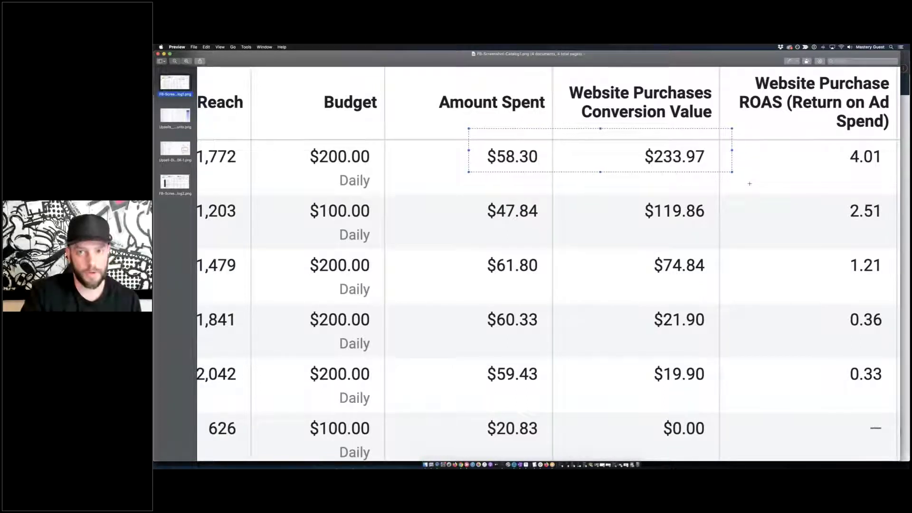
{"action": "left_click", "coordinate": [475, 127]}
{"action": "left_click_drag", "start_coordinate": [474, 132], "coordinate": [731, 184]}
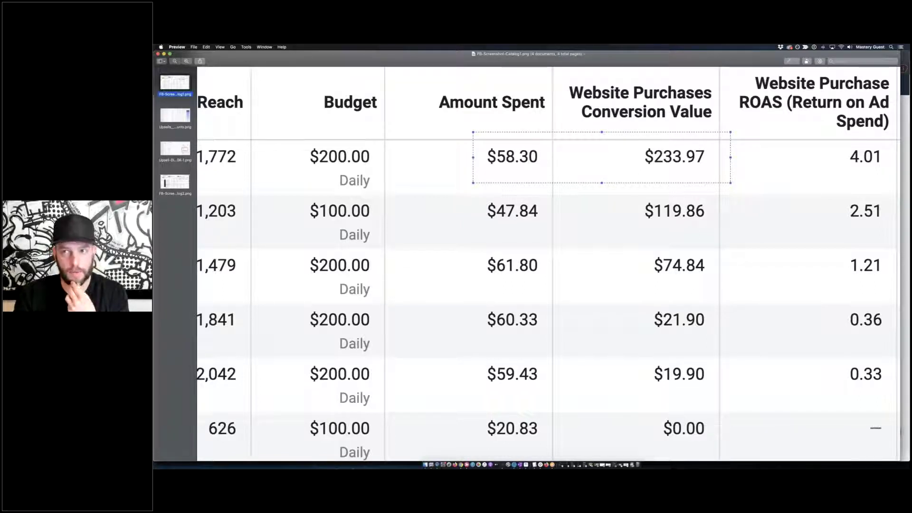
Switch to the Optimize Upsell dashboard in Chrome, highlight the Total Upsell Sales figure, and switch to the webinar slides.
{"action": "key", "text": "super+Tab"}
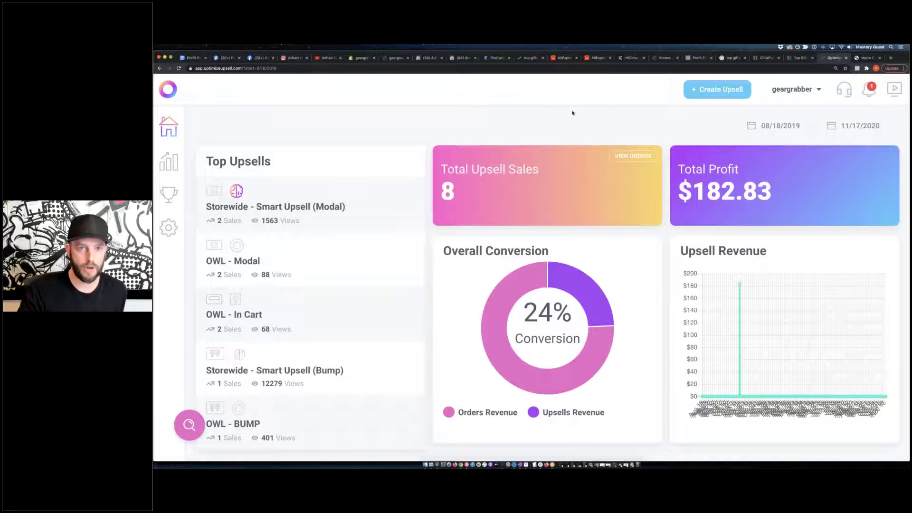
{"action": "left_click", "coordinate": [526, 87]}
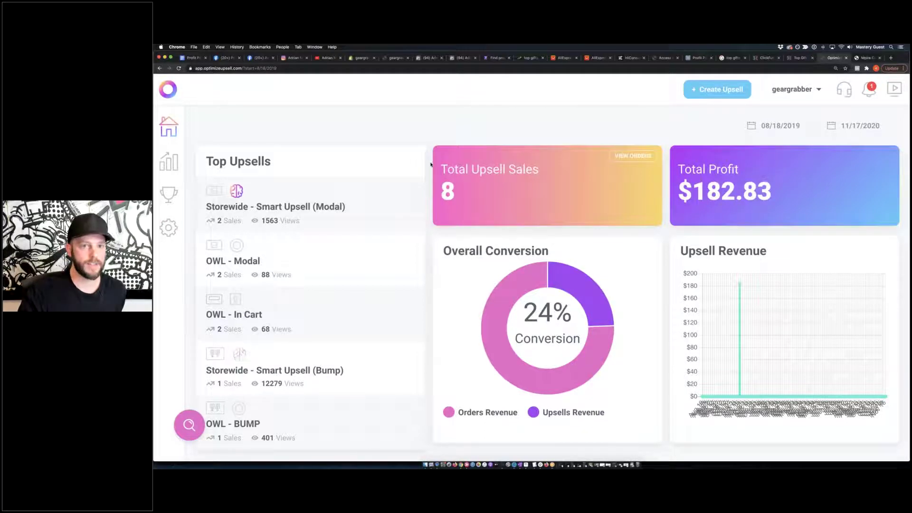
{"action": "triple_click", "coordinate": [442, 193]}
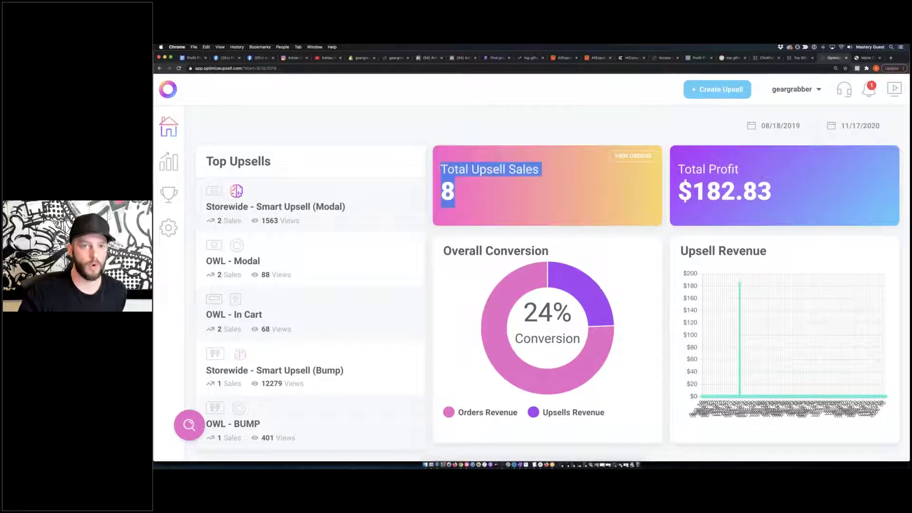
{"action": "left_click", "coordinate": [443, 193]}
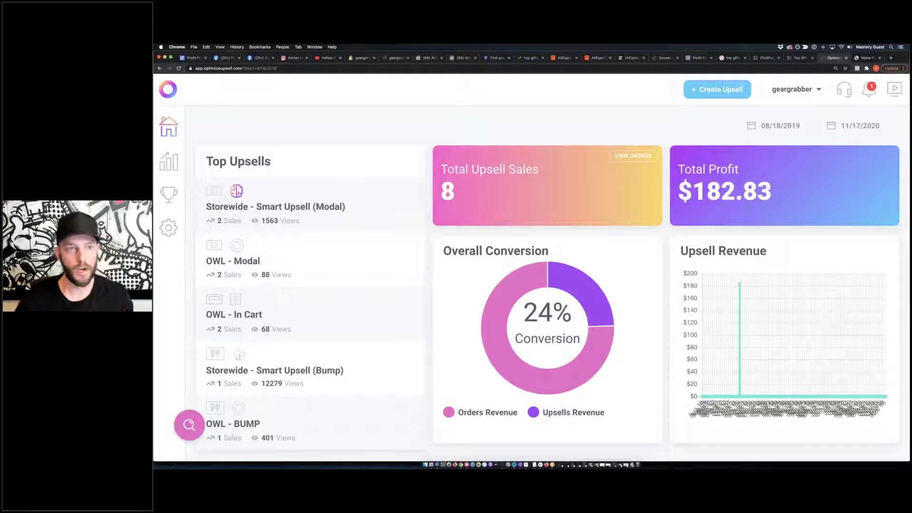
{"action": "key", "text": "super+Tab"}
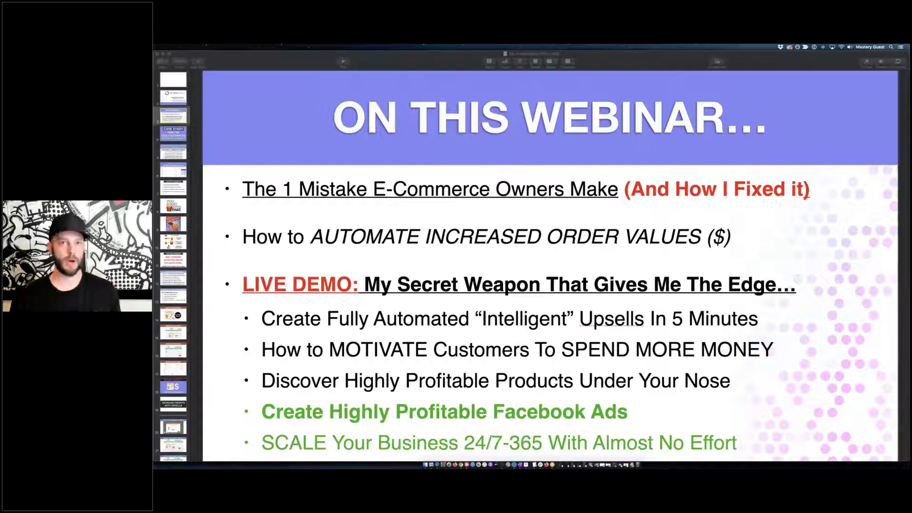
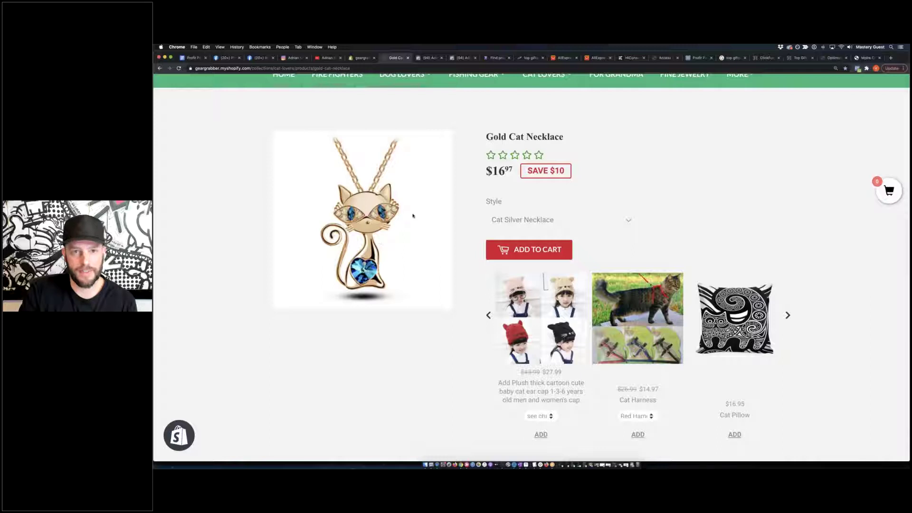
Return to the Cat Lovers collection, look through its products and reopen the Gold Cat Necklace page.
{"action": "key", "text": "super+bracketleft"}
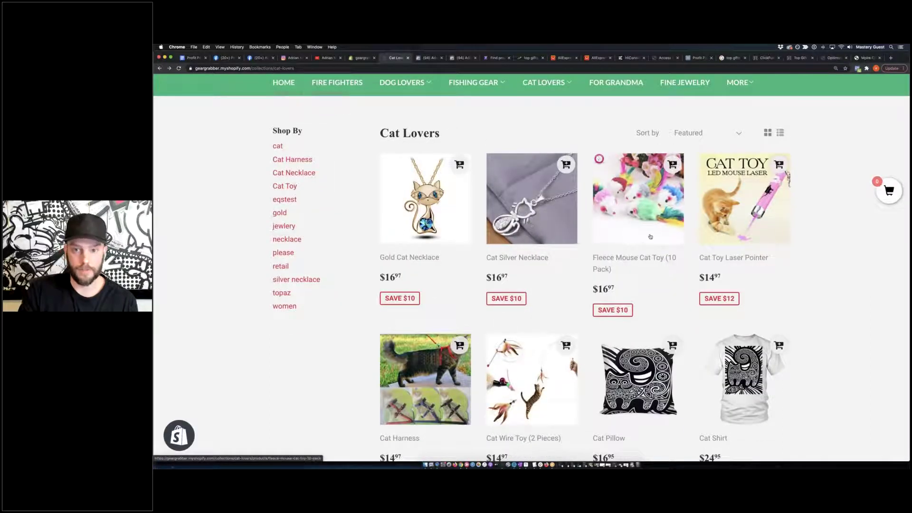
{"action": "scroll", "coordinate": [694, 268], "scroll_direction": "down", "scroll_amount": 5}
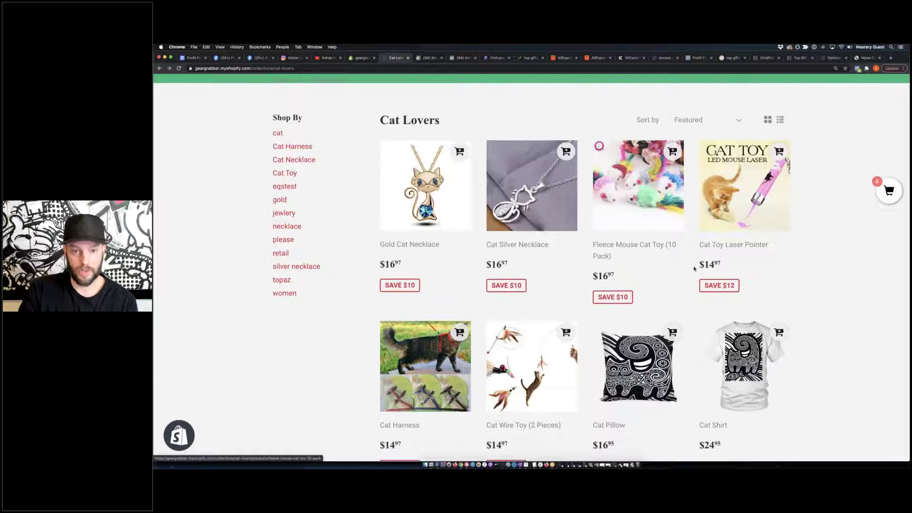
{"action": "scroll", "coordinate": [645, 345], "scroll_direction": "down", "scroll_amount": 1}
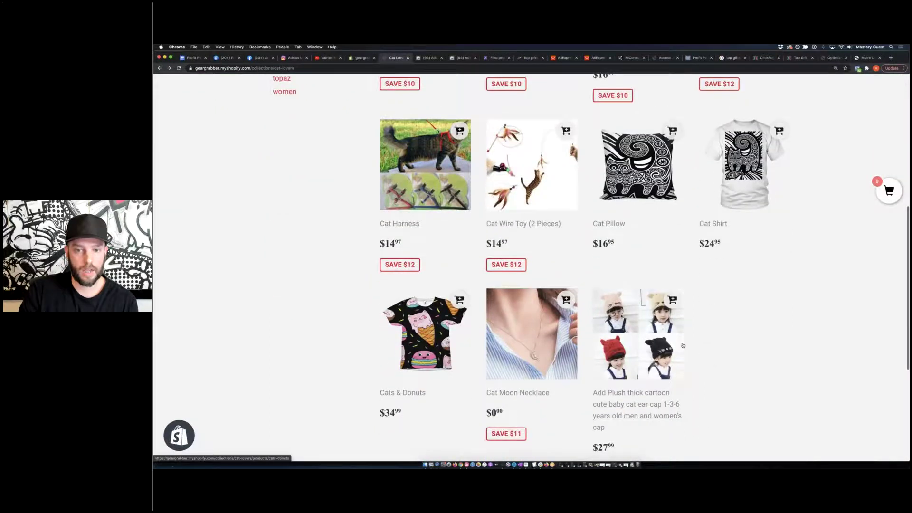
{"action": "scroll", "coordinate": [646, 345], "scroll_direction": "down", "scroll_amount": 1}
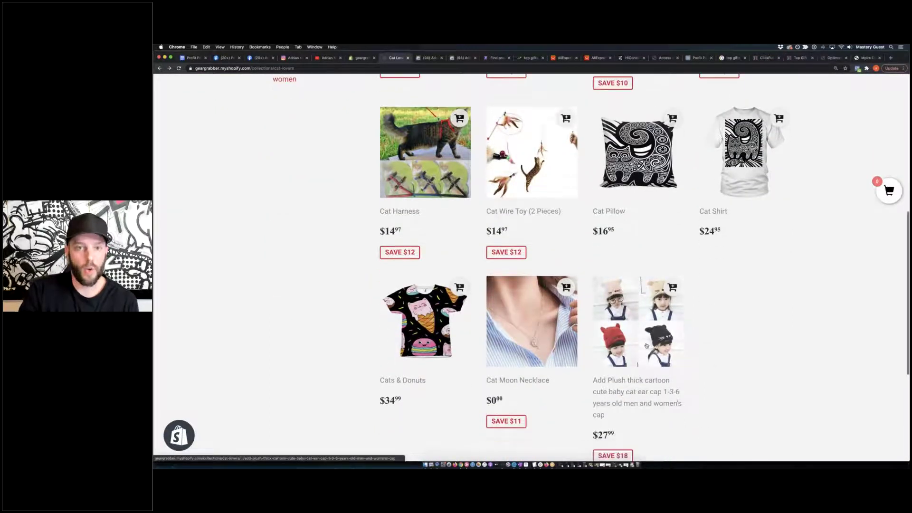
{"action": "scroll", "coordinate": [627, 285], "scroll_direction": "up", "scroll_amount": 6}
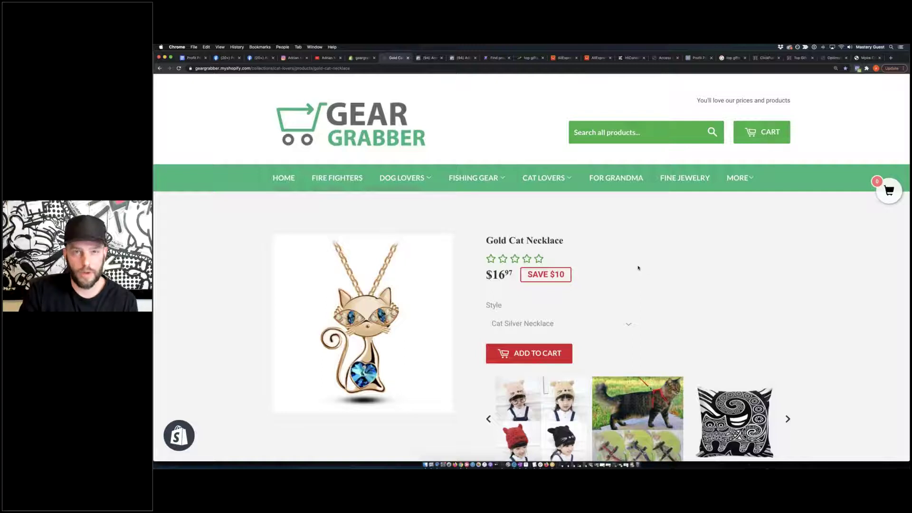
Page through the upsell product carousel below the Gold Cat Necklace's cart option and return to its first set.
{"action": "scroll", "coordinate": [640, 268], "scroll_direction": "down", "scroll_amount": 5}
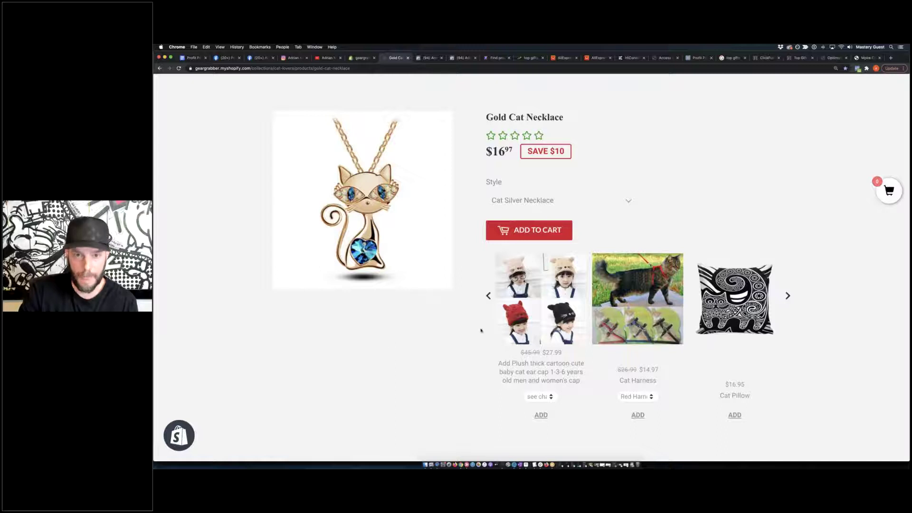
{"action": "left_click", "coordinate": [787, 296]}
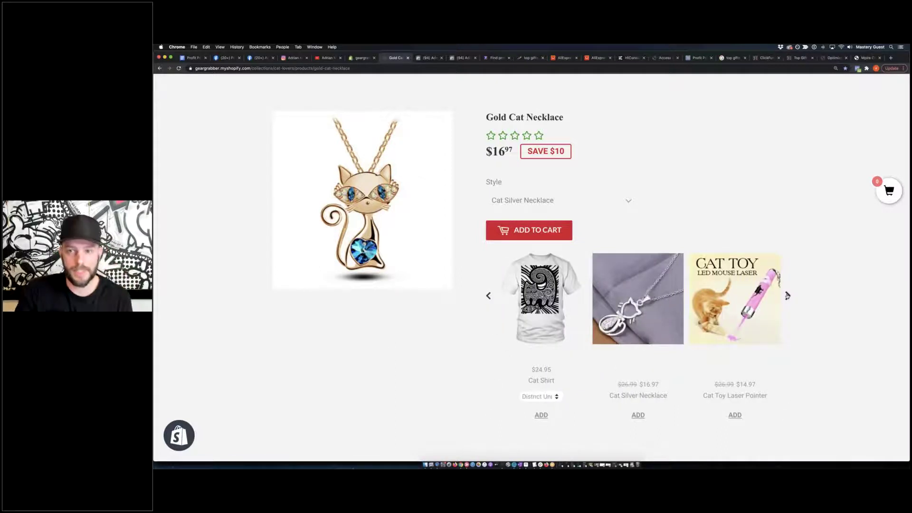
{"action": "left_click", "coordinate": [788, 296]}
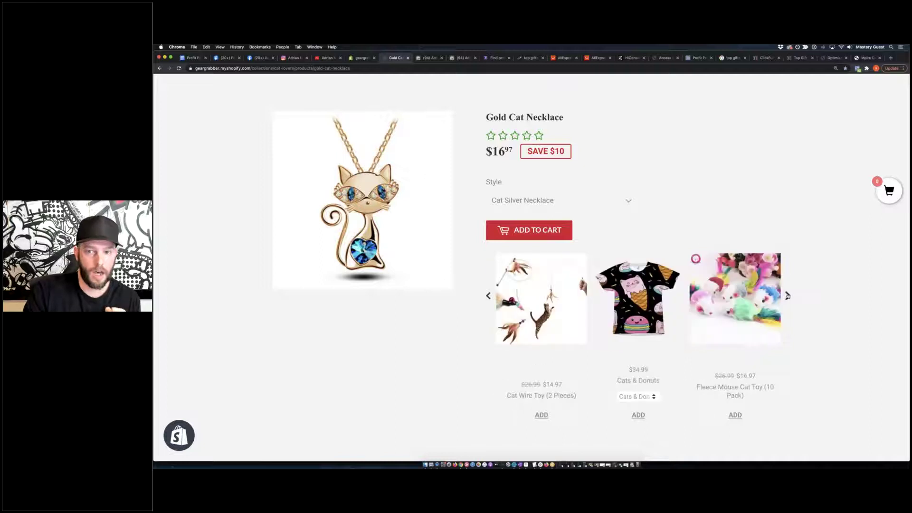
{"action": "left_click", "coordinate": [488, 295]}
{"action": "left_click", "coordinate": [488, 295]}
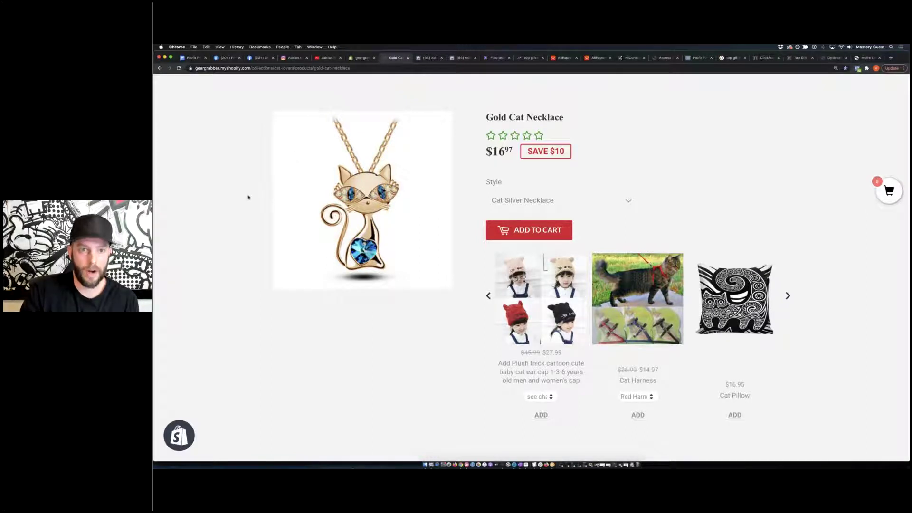
From the Cat Lovers collection, view the Cat Silver Necklace, Fleece Mouse Cat Toy and Cat Toy Laser Pointer pages in turn.
{"action": "scroll", "coordinate": [248, 197], "scroll_direction": "up", "scroll_amount": 3}
{"action": "left_click", "coordinate": [522, 117]}
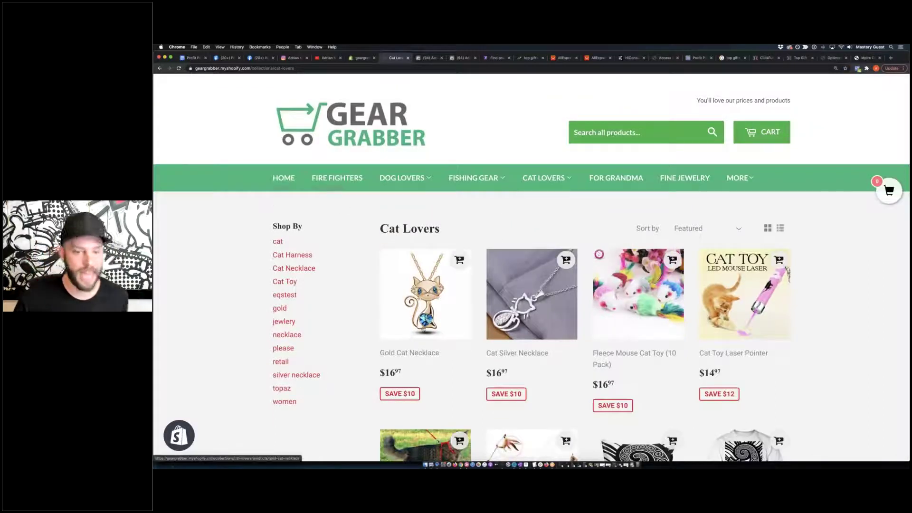
{"action": "left_click", "coordinate": [515, 266]}
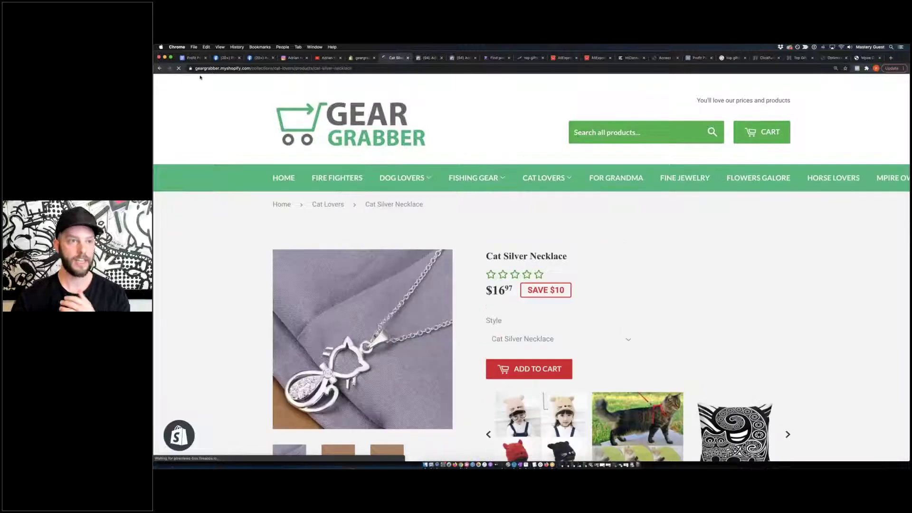
{"action": "left_click", "coordinate": [160, 68]}
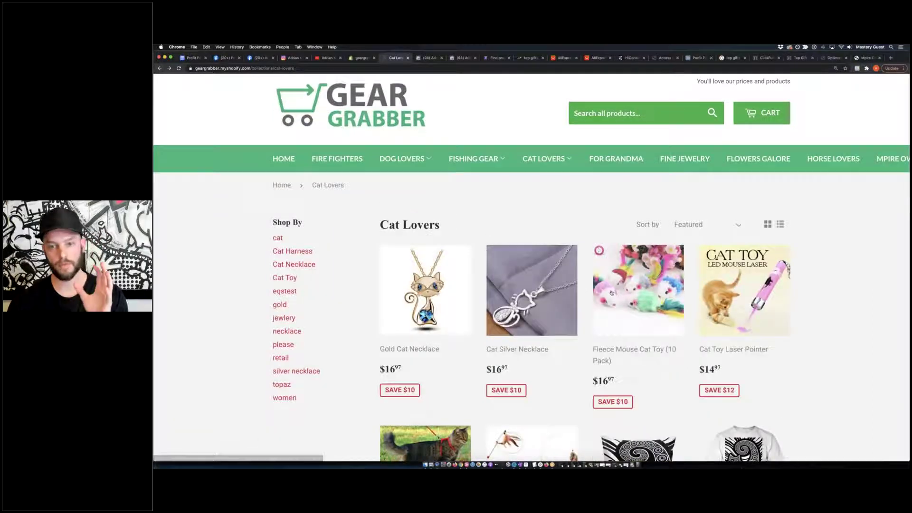
{"action": "left_click", "coordinate": [599, 250]}
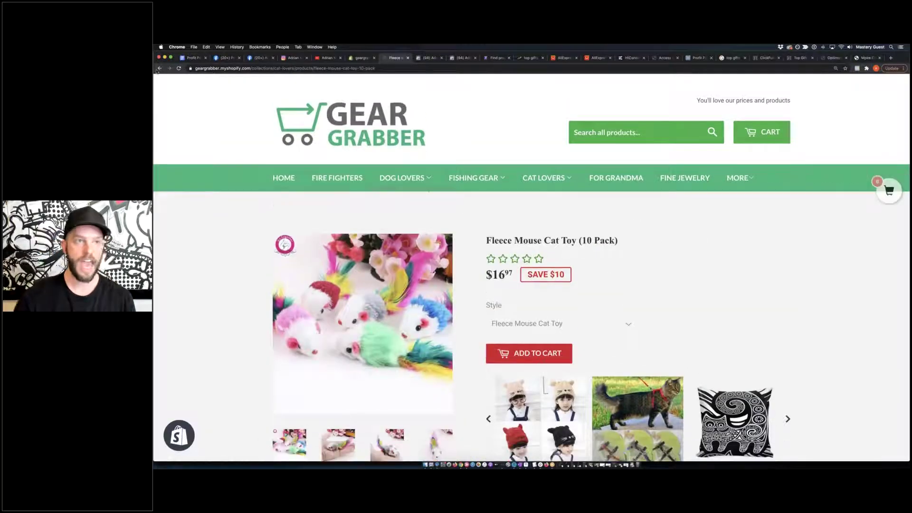
{"action": "left_click", "coordinate": [159, 68]}
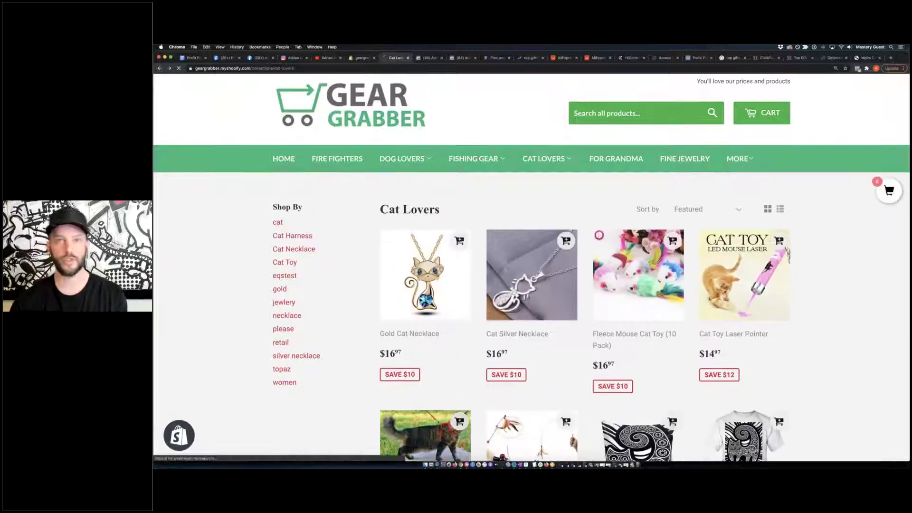
{"action": "left_click", "coordinate": [743, 285]}
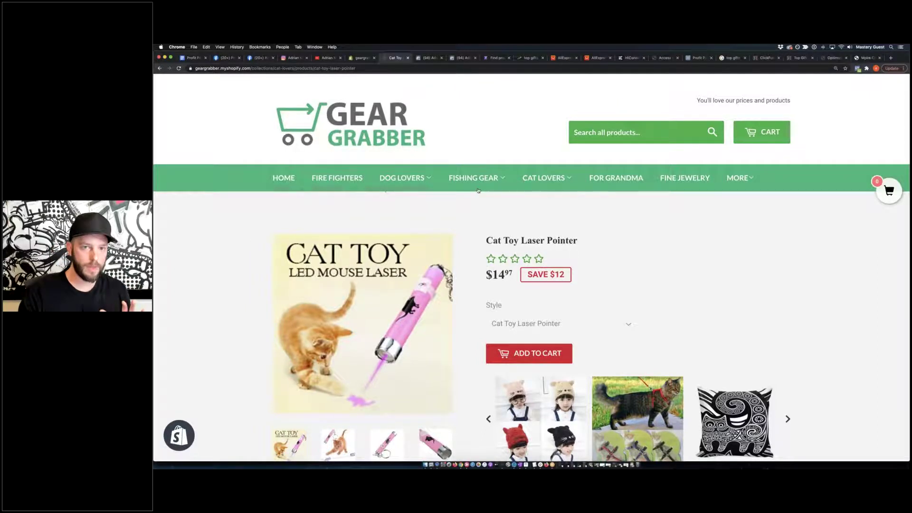
Browse the store's For Grandma, Fine Jewelry and Dog Lovers collections.
{"action": "left_click", "coordinate": [545, 180]}
{"action": "left_click", "coordinate": [605, 178]}
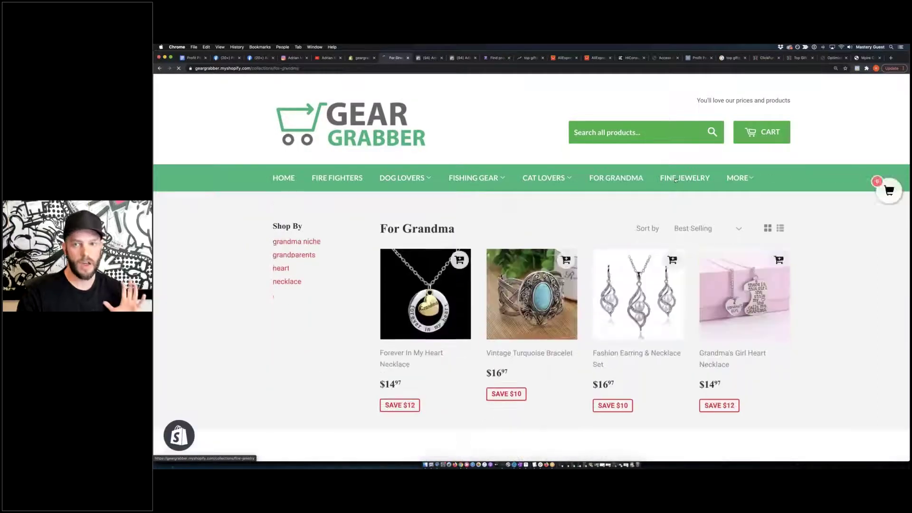
{"action": "left_click", "coordinate": [676, 179]}
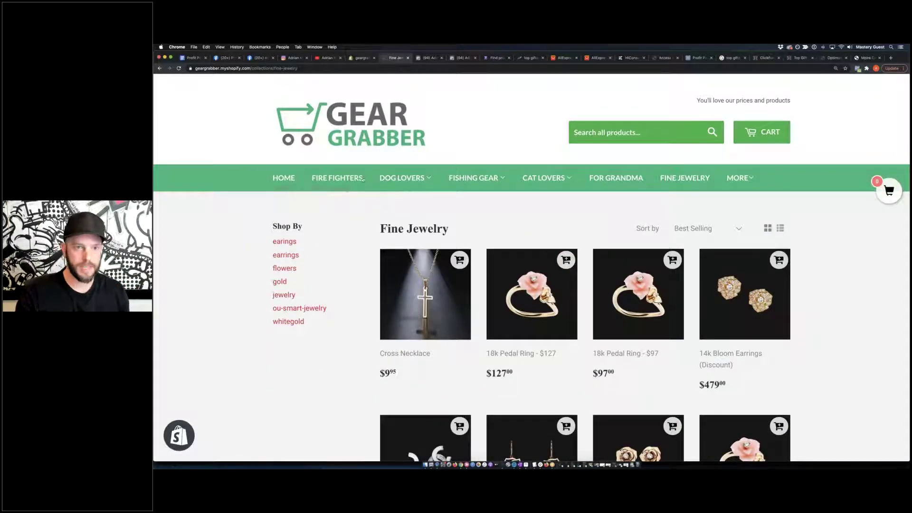
{"action": "left_click", "coordinate": [402, 179]}
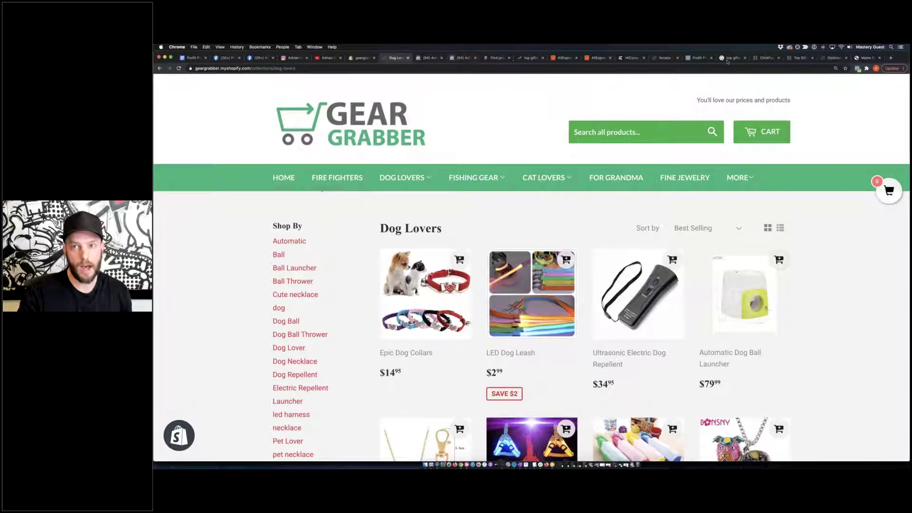
Switch to the Optimize Upsell dashboard and start a new upsell named "test upsell 2020".
{"action": "left_click", "coordinate": [829, 58]}
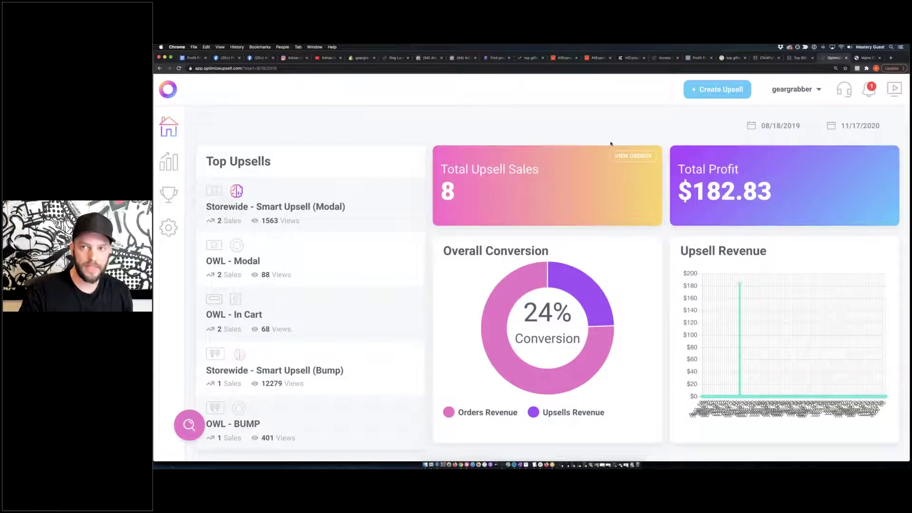
{"action": "left_click", "coordinate": [696, 92]}
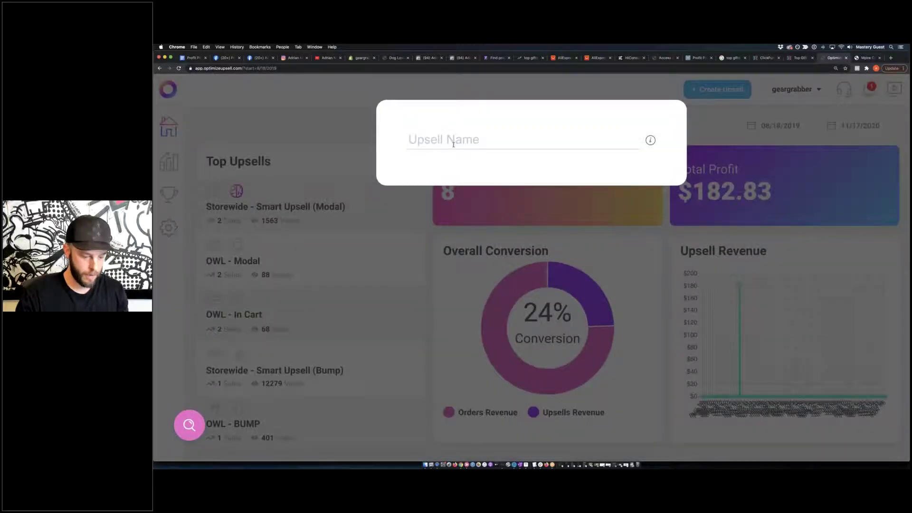
{"action": "type", "text": "test"}
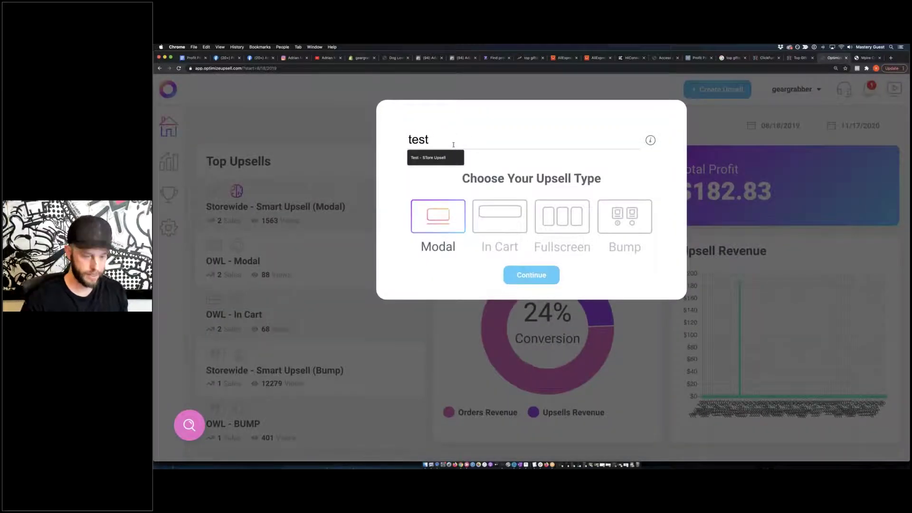
{"action": "type", "text": " upsell 2020"}
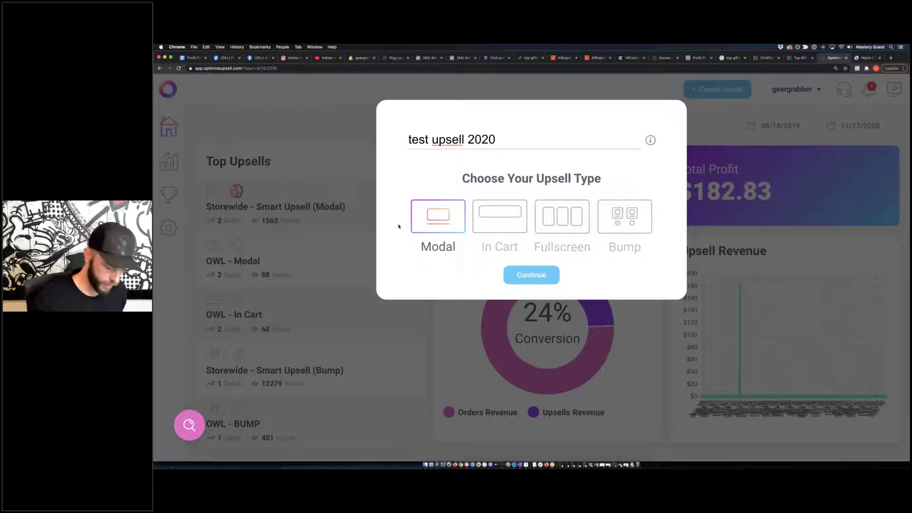
Compare the In Cart and Fullscreen upsell types, choose Modal and continue to the upsell editor.
{"action": "key", "text": "super+equal"}
{"action": "key", "text": "super+equal"}
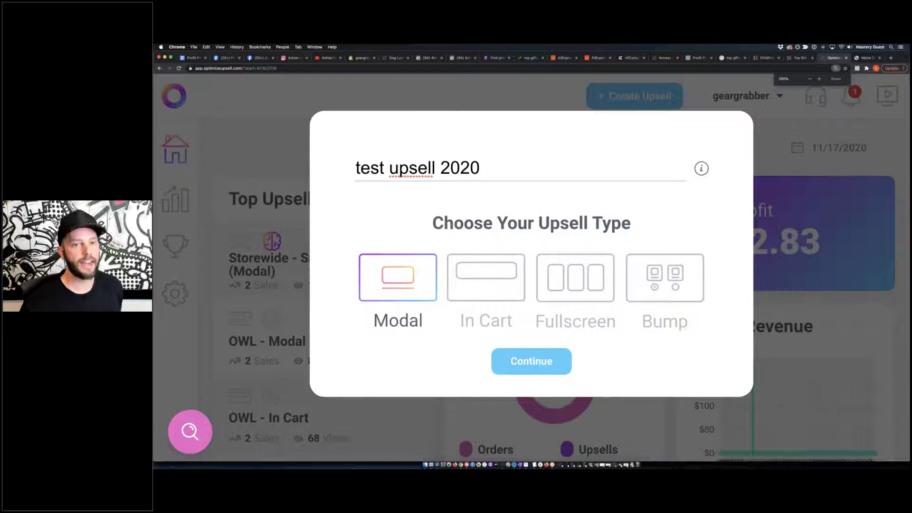
{"action": "left_click", "coordinate": [485, 279]}
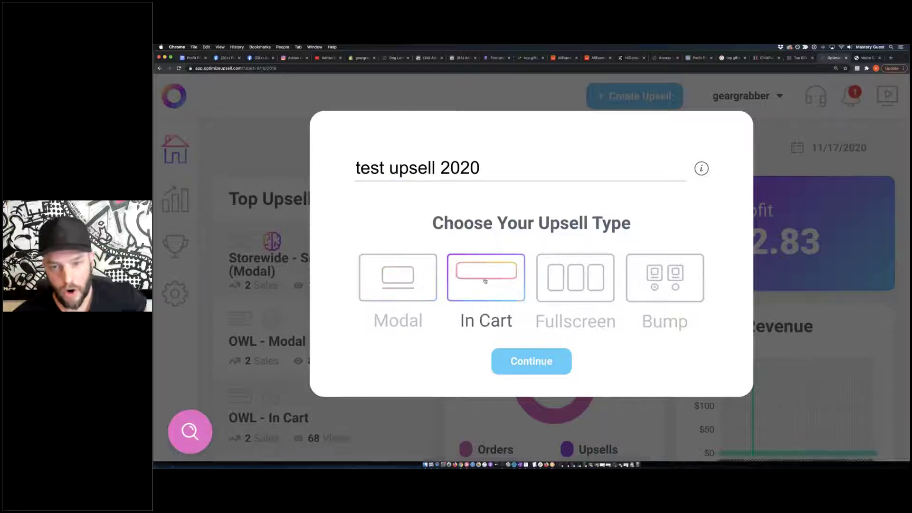
{"action": "left_click", "coordinate": [559, 288]}
{"action": "left_click", "coordinate": [499, 267]}
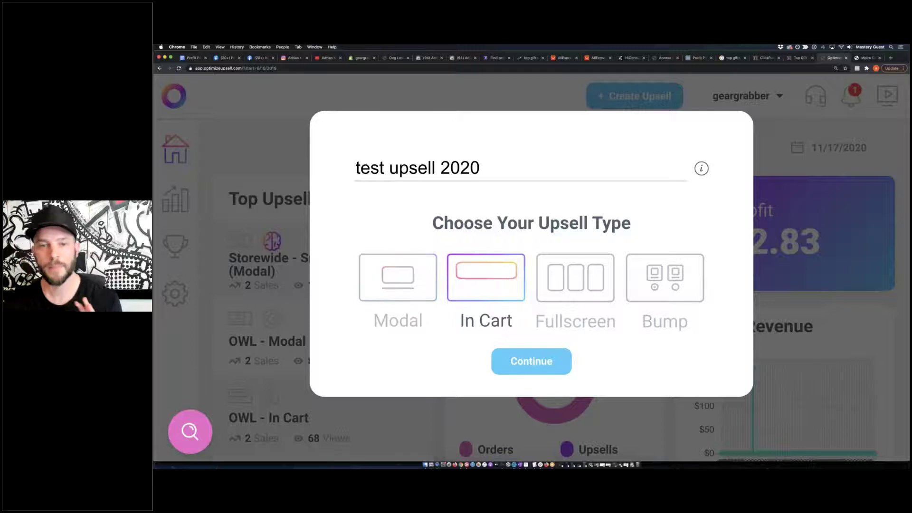
{"action": "left_click", "coordinate": [594, 278]}
{"action": "left_click", "coordinate": [485, 278]}
{"action": "left_click", "coordinate": [406, 281]}
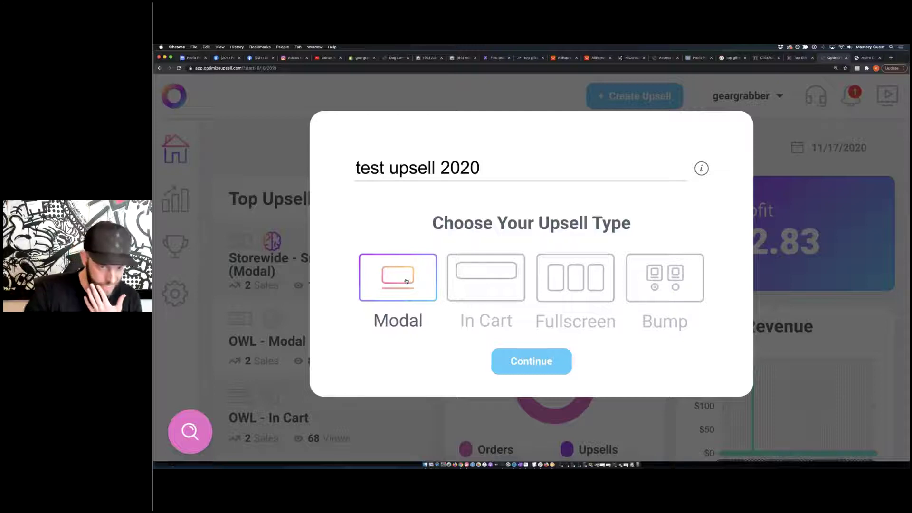
{"action": "left_click", "coordinate": [526, 361]}
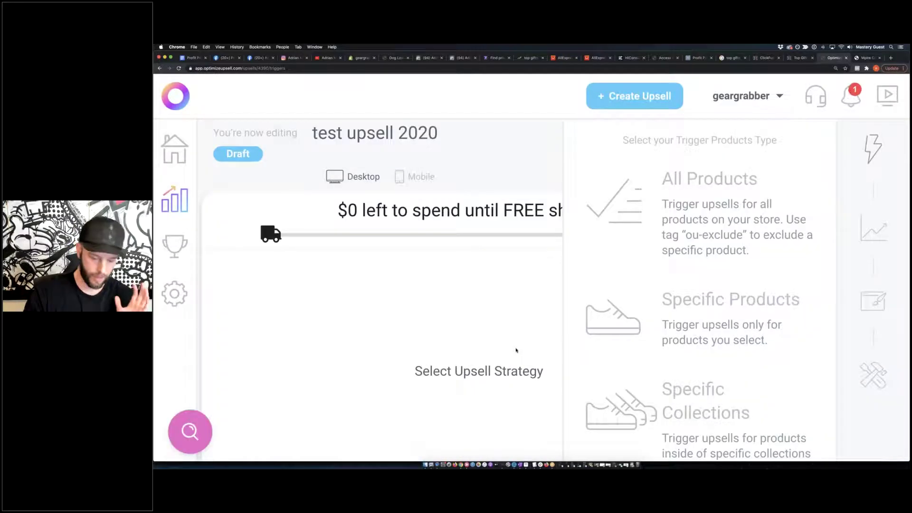
Set the upsell to trigger for all products and open its strategy options.
{"action": "key", "text": "super+minus"}
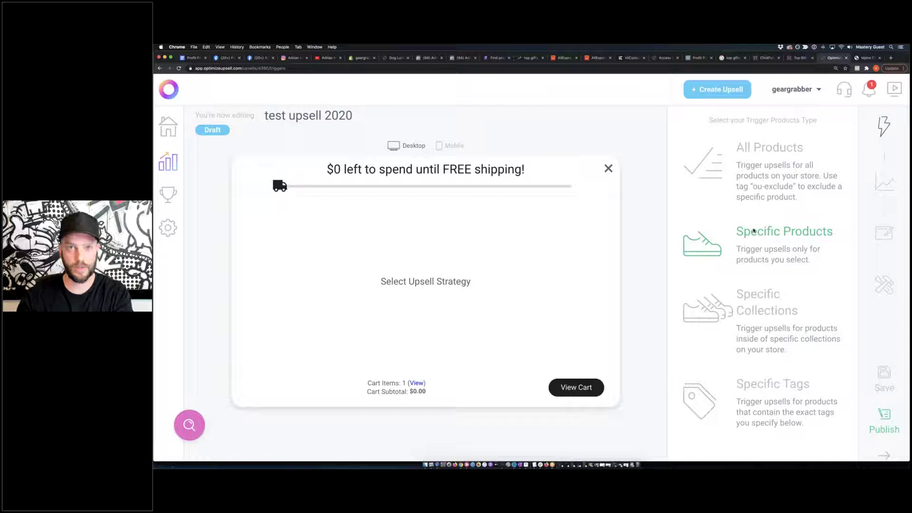
{"action": "left_click", "coordinate": [755, 178]}
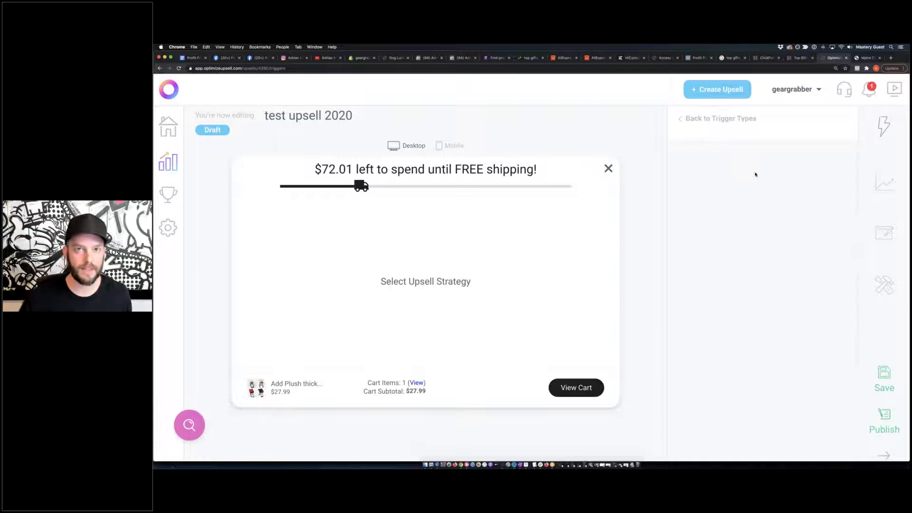
{"action": "left_click", "coordinate": [884, 182]}
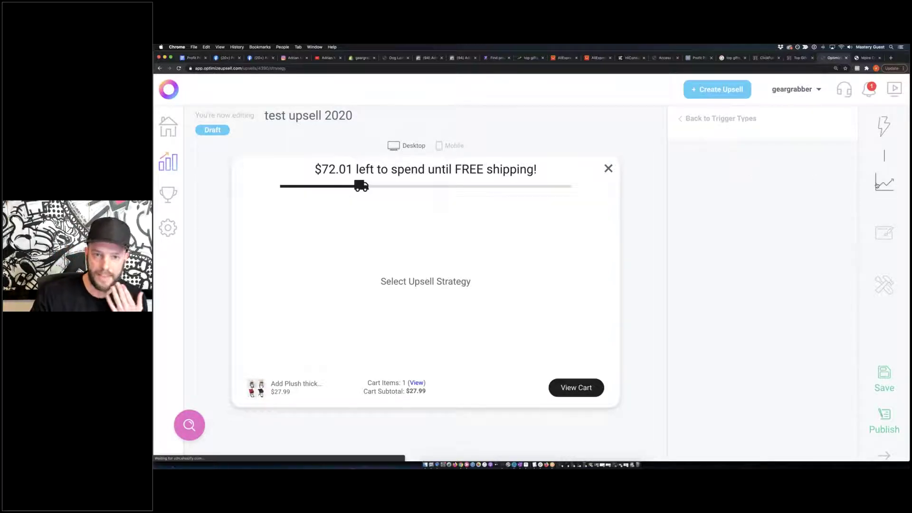
Review the Standard, Optimize and Smart Upsell strategies and choose Optimize Upsell to split test multiple products.
{"action": "scroll", "coordinate": [754, 220], "scroll_direction": "down", "scroll_amount": 3}
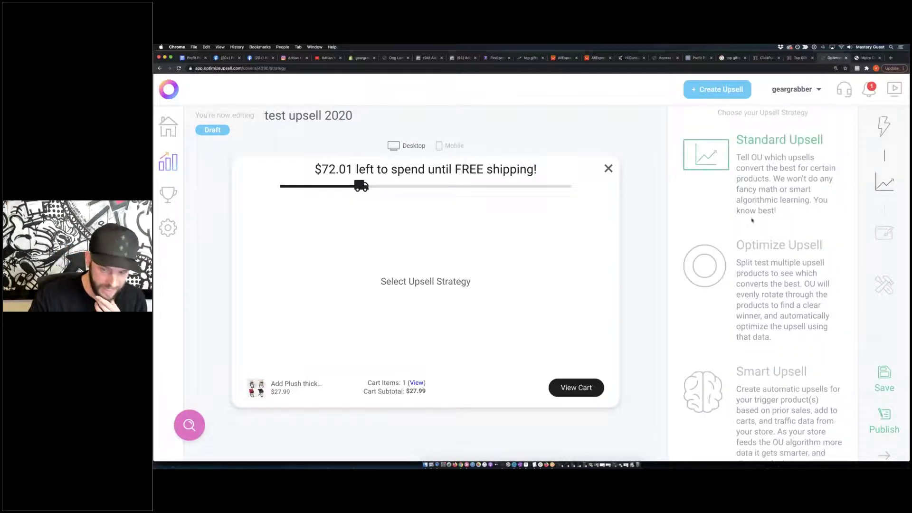
{"action": "scroll", "coordinate": [753, 224], "scroll_direction": "up", "scroll_amount": 3}
{"action": "scroll", "coordinate": [753, 224], "scroll_direction": "down", "scroll_amount": 3}
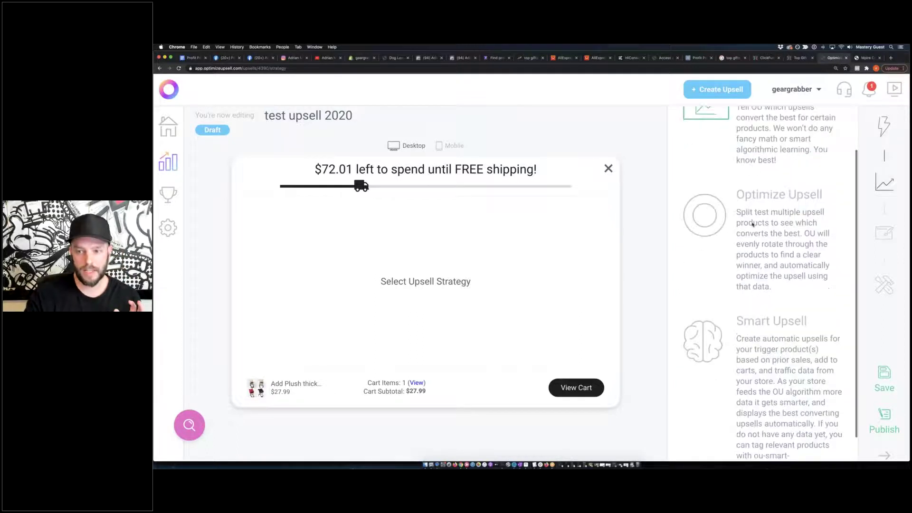
{"action": "scroll", "coordinate": [753, 224], "scroll_direction": "up", "scroll_amount": 3}
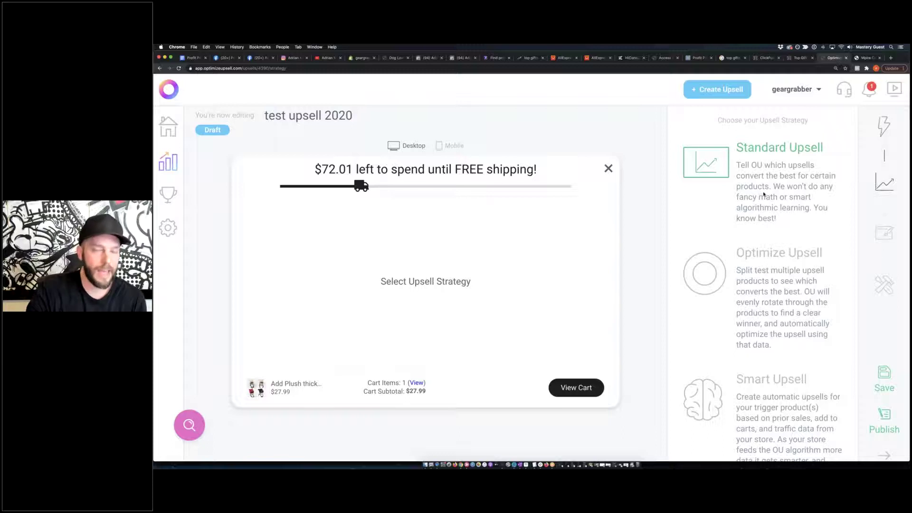
{"action": "scroll", "coordinate": [779, 242], "scroll_direction": "down", "scroll_amount": 3}
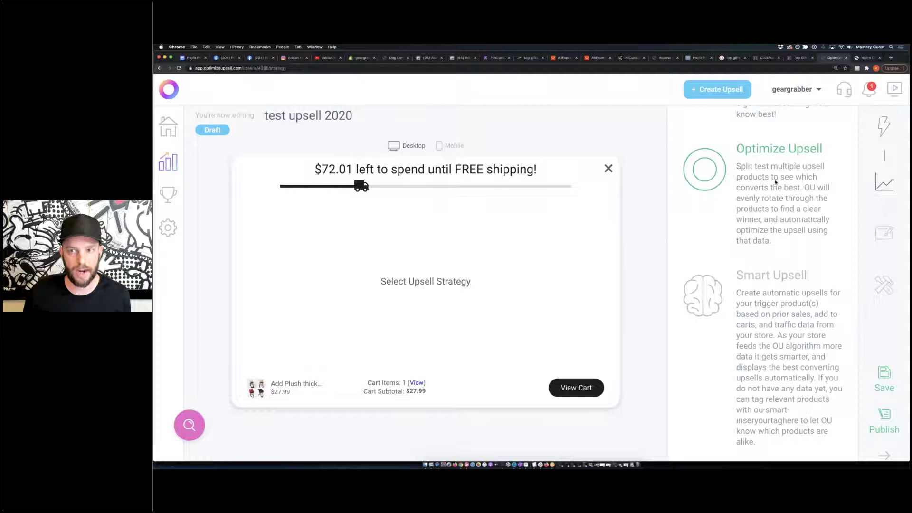
{"action": "left_click", "coordinate": [776, 182]}
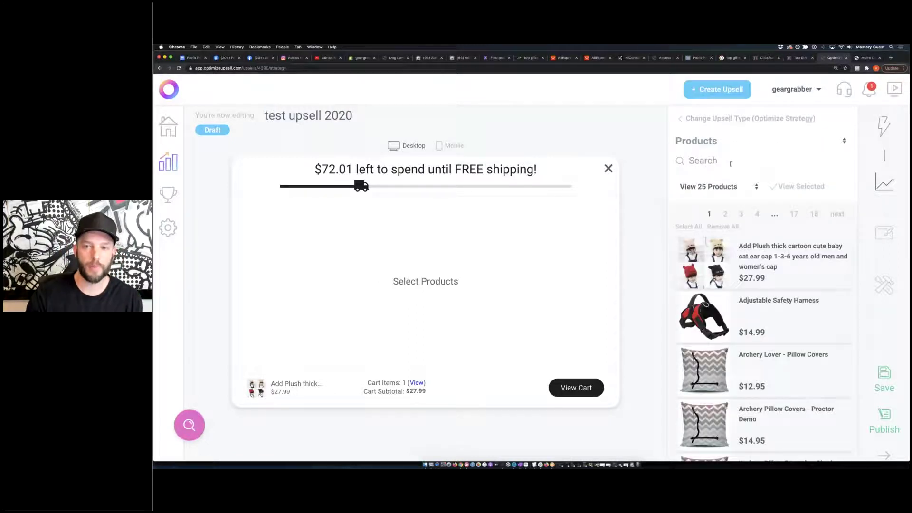
Search the upsell products for "cat" and select the plush cat ear cap for the split test.
{"action": "left_click", "coordinate": [730, 164]}
{"action": "type", "text": "cat"}
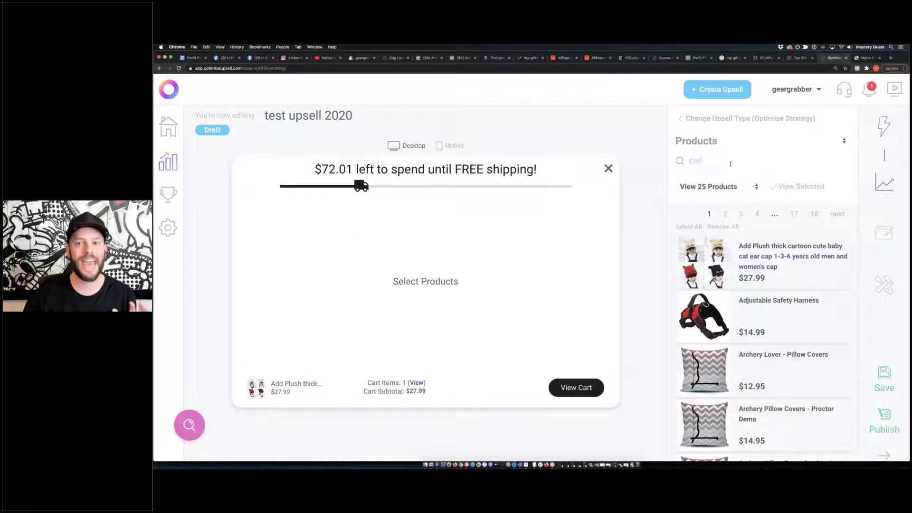
{"action": "left_click", "coordinate": [763, 261]}
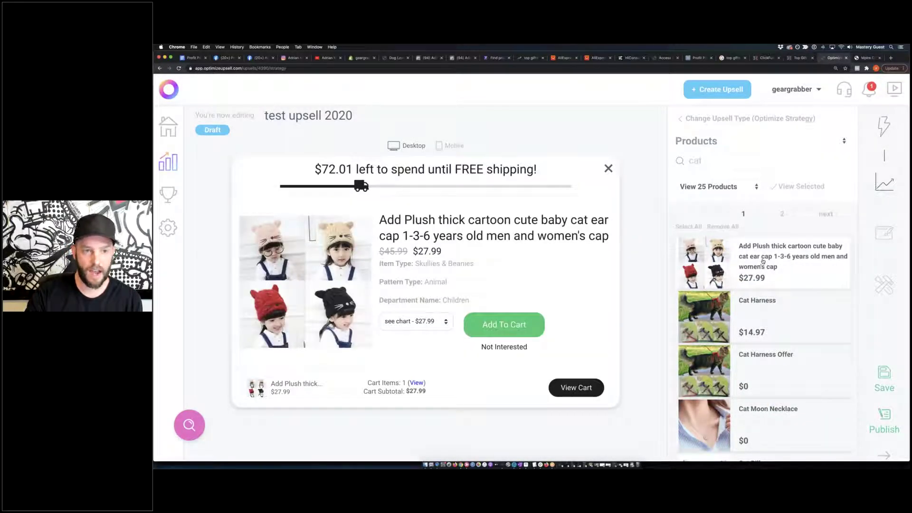
Select more cat products for the split test, including Cat Harness, Cat Shirt, Cat Silver Necklace and Gold Cat Necklace.
{"action": "scroll", "coordinate": [764, 261], "scroll_direction": "down", "scroll_amount": 3}
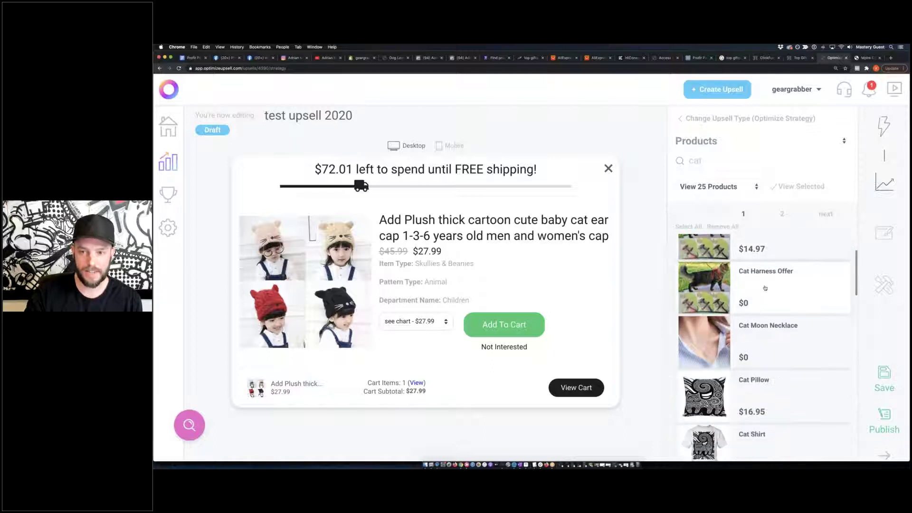
{"action": "scroll", "coordinate": [766, 313], "scroll_direction": "up", "scroll_amount": 1}
{"action": "scroll", "coordinate": [769, 380], "scroll_direction": "down", "scroll_amount": 1}
{"action": "scroll", "coordinate": [769, 398], "scroll_direction": "down", "scroll_amount": 5}
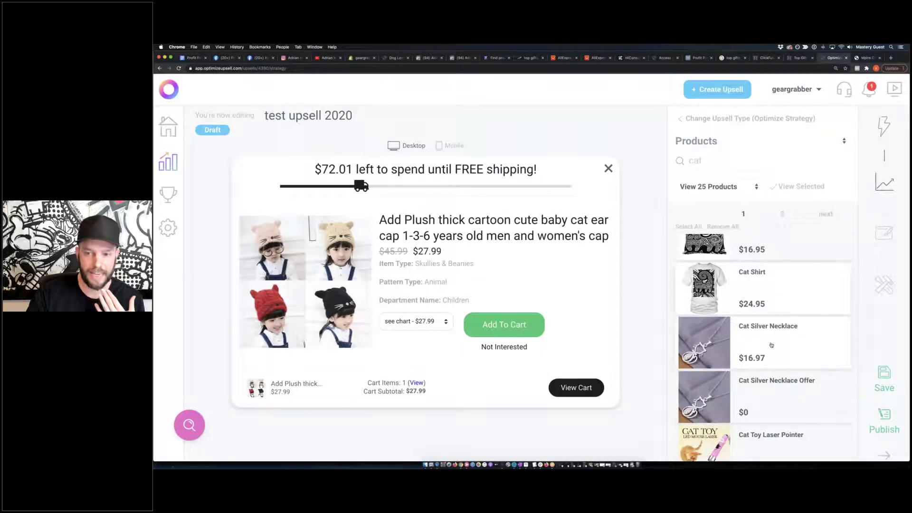
{"action": "scroll", "coordinate": [772, 346], "scroll_direction": "down", "scroll_amount": 6}
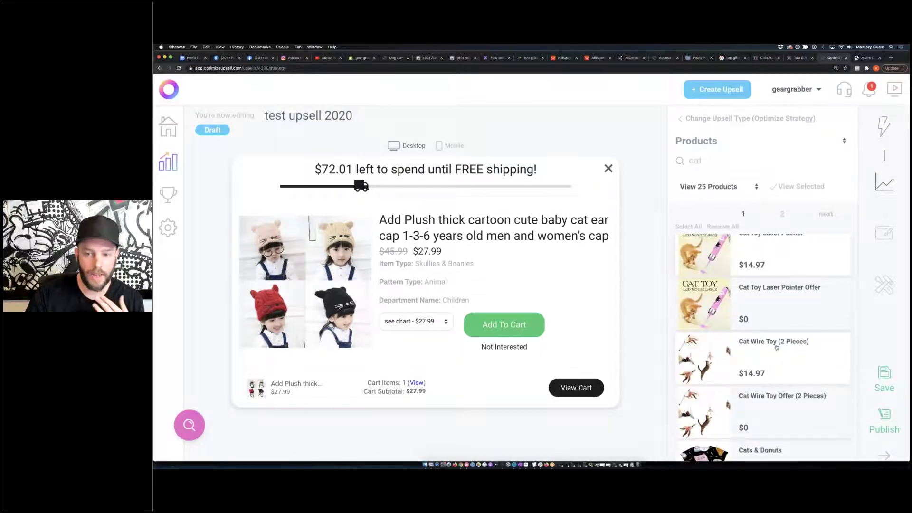
{"action": "scroll", "coordinate": [775, 345], "scroll_direction": "down", "scroll_amount": 3}
{"action": "left_click", "coordinate": [773, 334]}
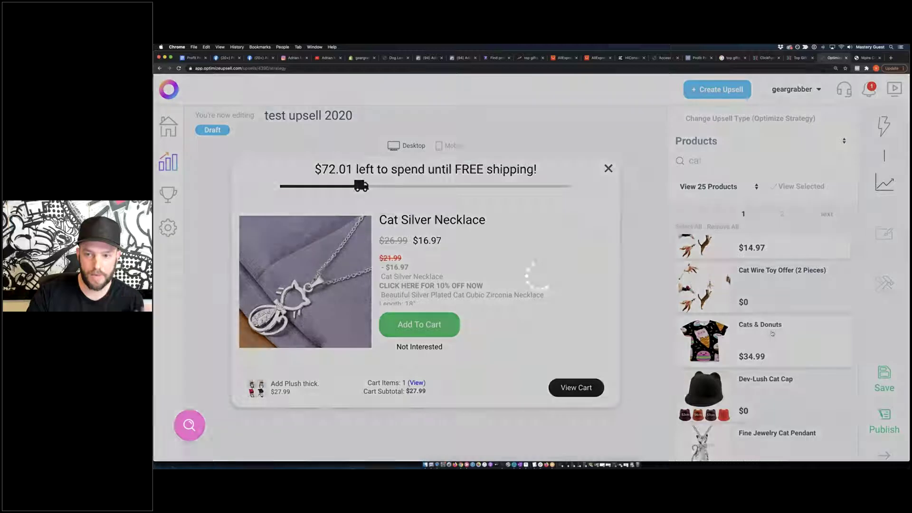
{"action": "scroll", "coordinate": [770, 333], "scroll_direction": "down", "scroll_amount": 5}
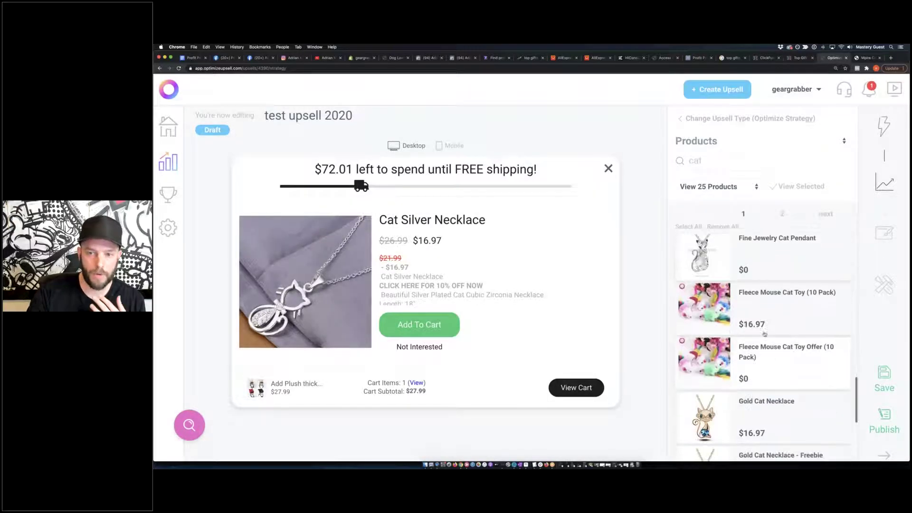
{"action": "scroll", "coordinate": [770, 335], "scroll_direction": "down", "scroll_amount": 2}
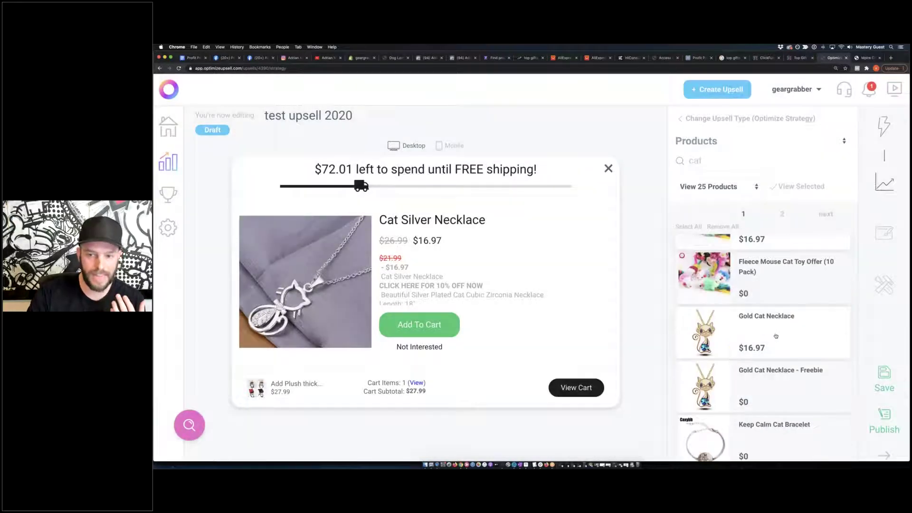
{"action": "scroll", "coordinate": [776, 337], "scroll_direction": "down", "scroll_amount": 5}
{"action": "scroll", "coordinate": [780, 359], "scroll_direction": "down", "scroll_amount": 5}
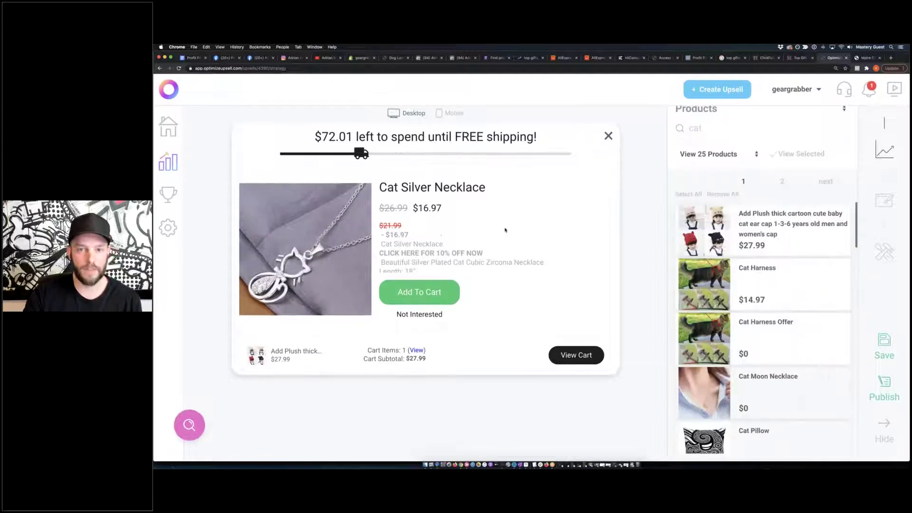
Cycle forward and back through the selected cat products in the desktop upsell preview.
{"action": "mouse_move", "coordinate": [599, 249]}
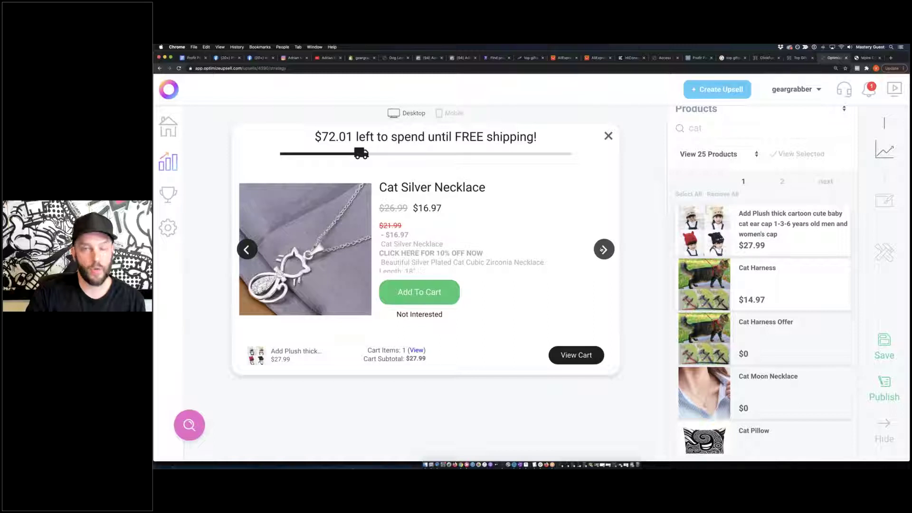
{"action": "left_click", "coordinate": [603, 250]}
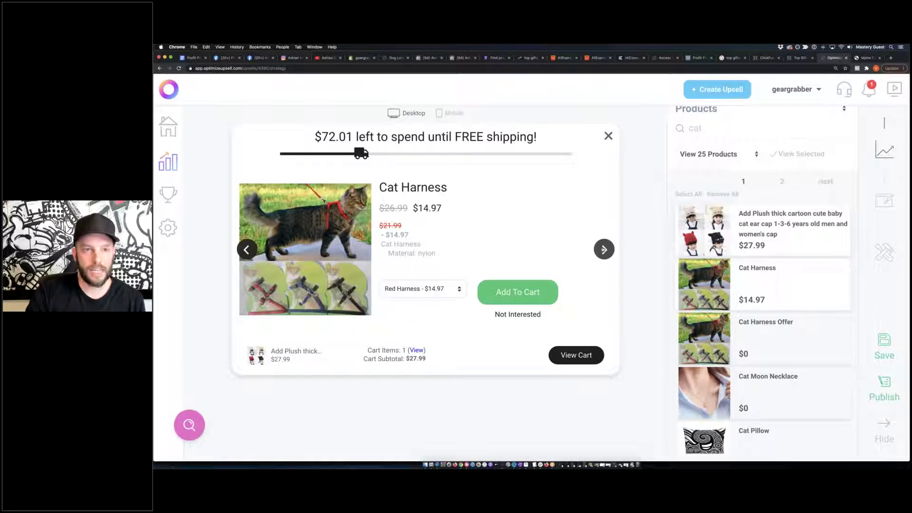
{"action": "left_click", "coordinate": [604, 249]}
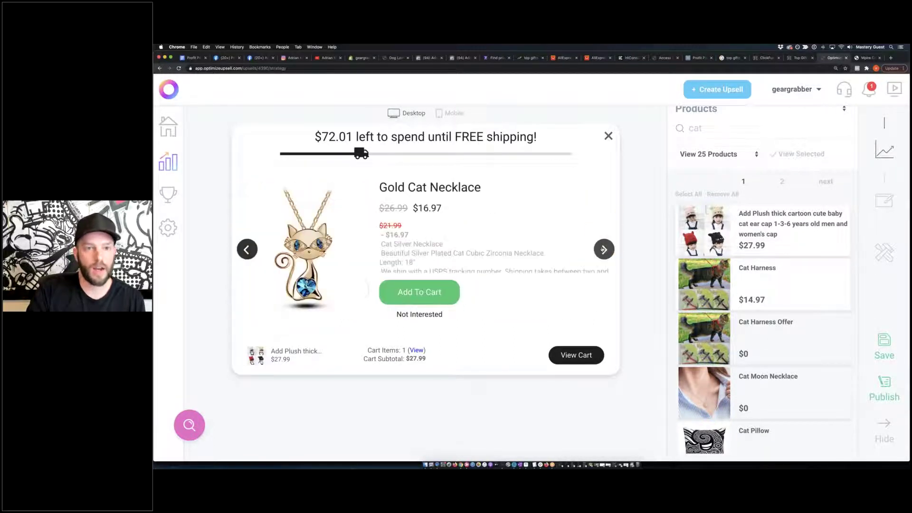
{"action": "left_click", "coordinate": [603, 250]}
{"action": "left_click", "coordinate": [252, 251]}
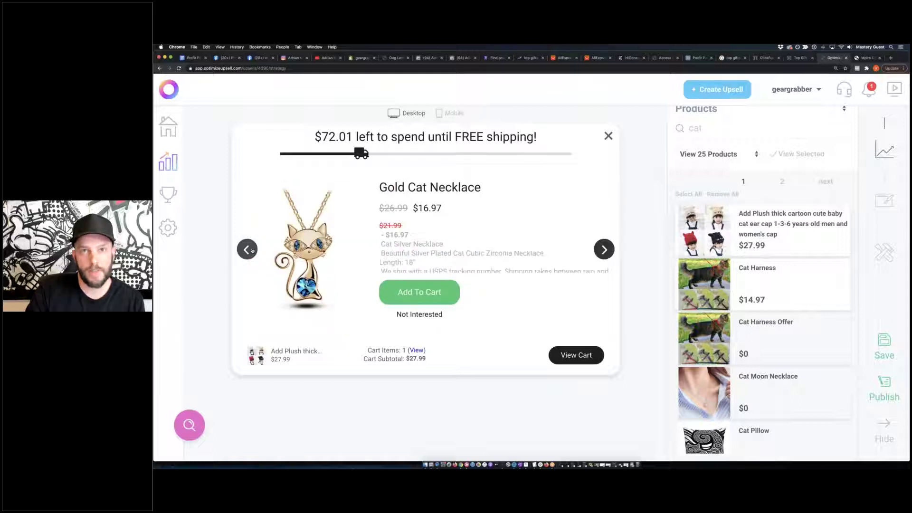
{"action": "left_click", "coordinate": [252, 251]}
{"action": "left_click", "coordinate": [251, 250]}
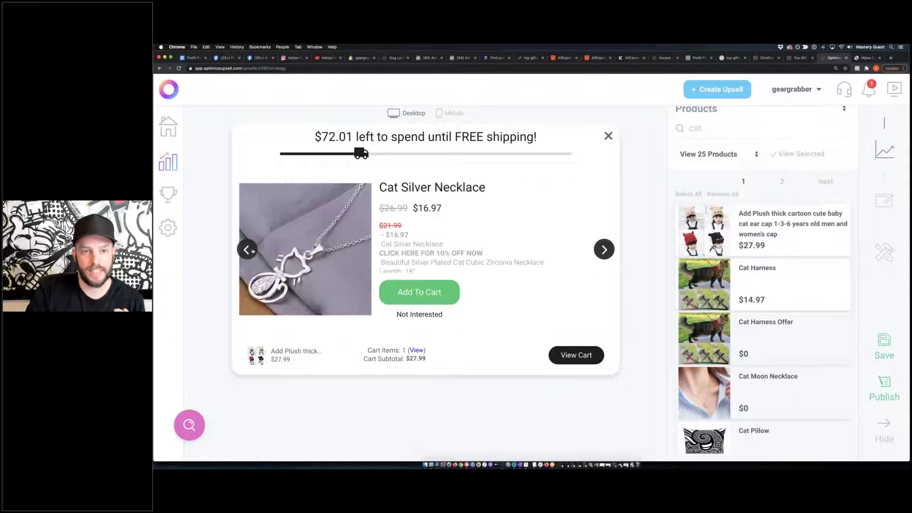
{"action": "left_click", "coordinate": [251, 250]}
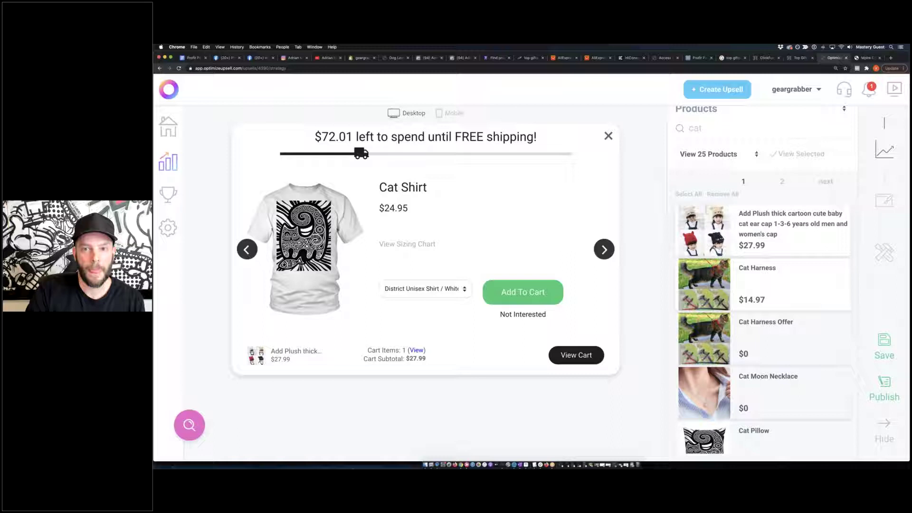
{"action": "left_click", "coordinate": [603, 251]}
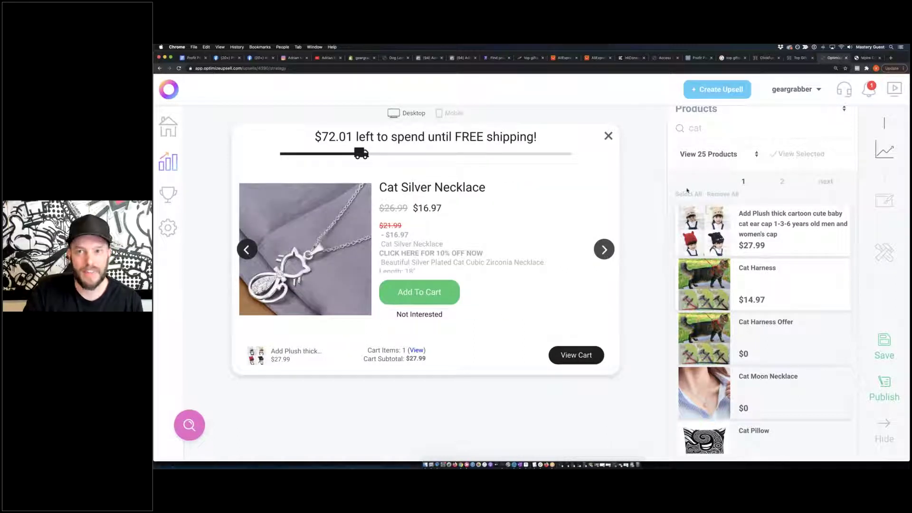
Change the upsell strategy from Optimize to Smart Upsell.
{"action": "scroll", "coordinate": [684, 220], "scroll_direction": "up", "scroll_amount": 2}
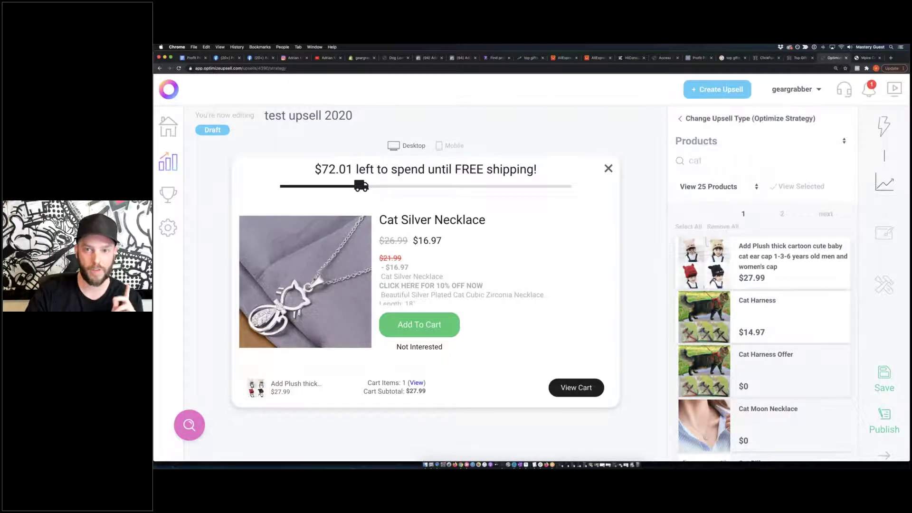
{"action": "left_click", "coordinate": [755, 119]}
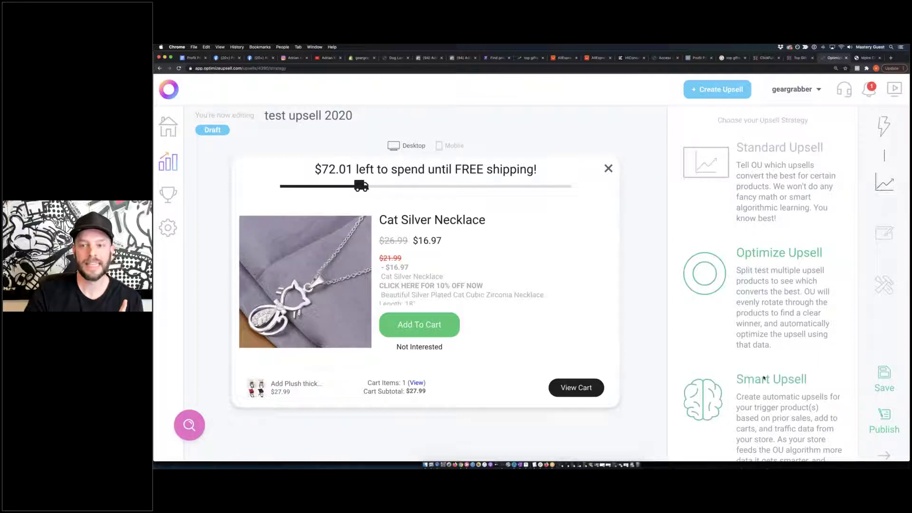
{"action": "scroll", "coordinate": [755, 351], "scroll_direction": "down", "scroll_amount": 3}
{"action": "scroll", "coordinate": [770, 345], "scroll_direction": "down", "scroll_amount": 3}
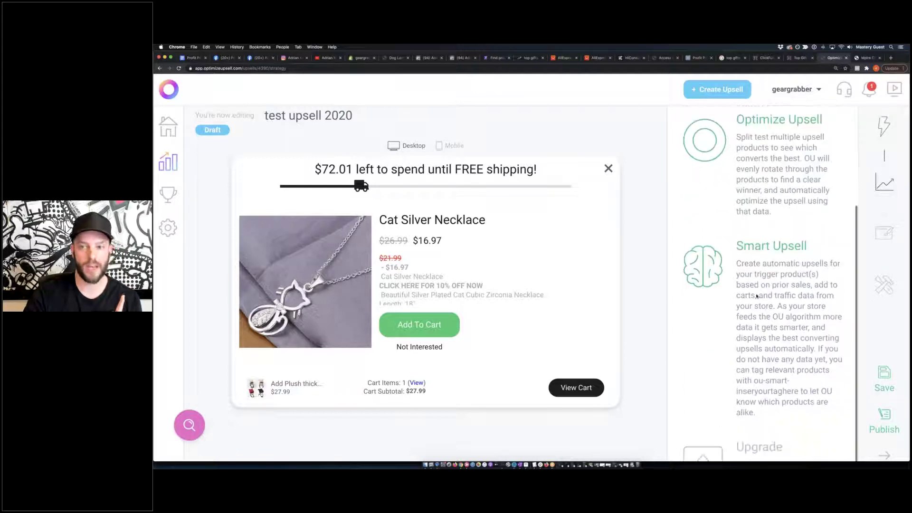
{"action": "left_click", "coordinate": [757, 297]}
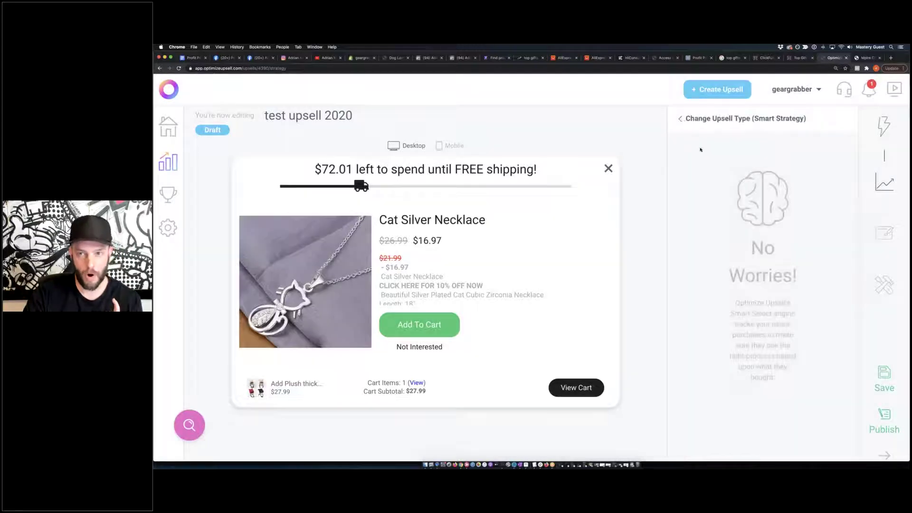
Review the strategy list, revisit the trigger types, reselect All Products and return to the strategy options.
{"action": "scroll", "coordinate": [756, 342], "scroll_direction": "down", "scroll_amount": 5}
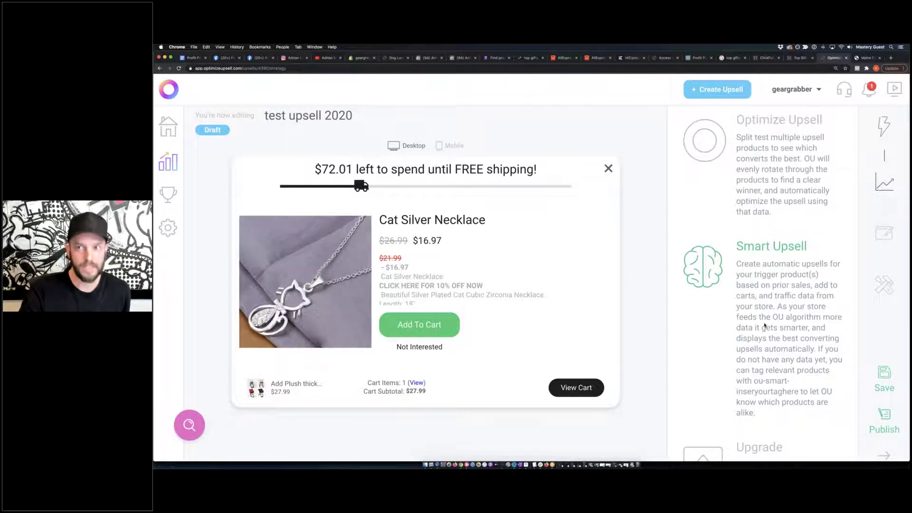
{"action": "scroll", "coordinate": [785, 308], "scroll_direction": "up", "scroll_amount": 3}
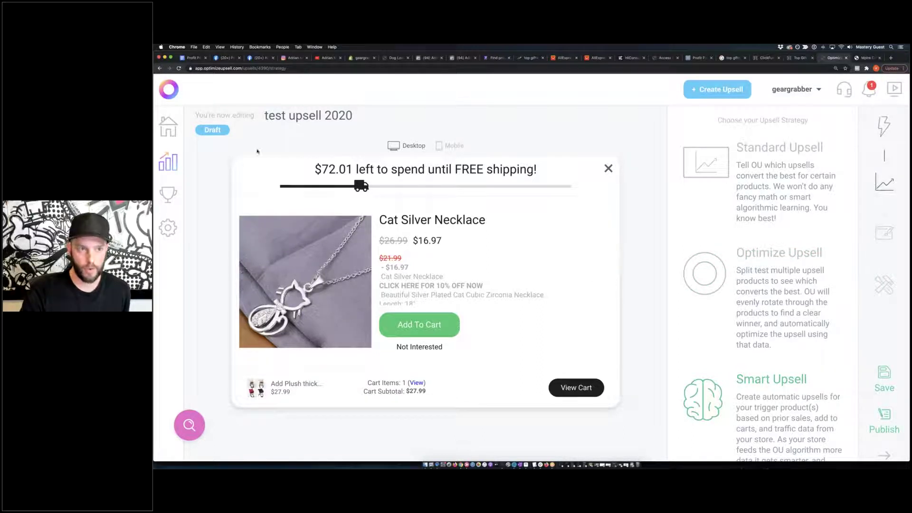
{"action": "left_click", "coordinate": [884, 128]}
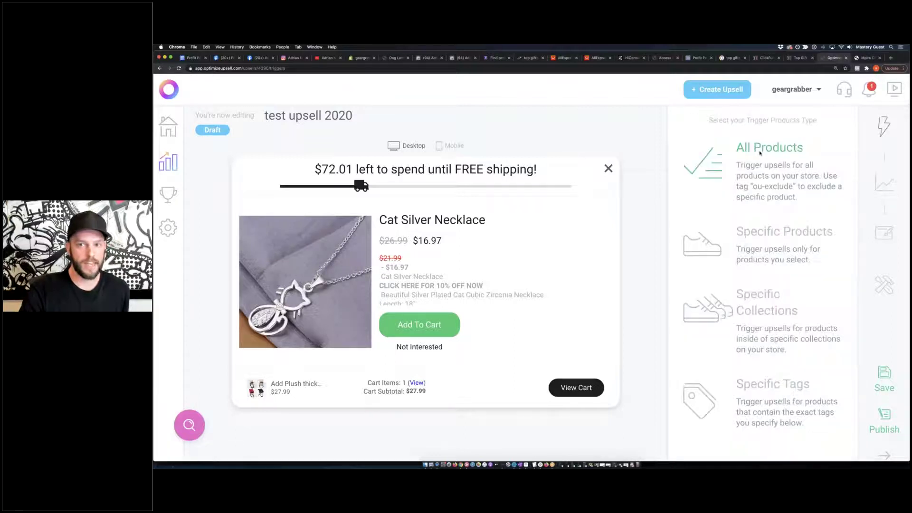
{"action": "left_click", "coordinate": [760, 150]}
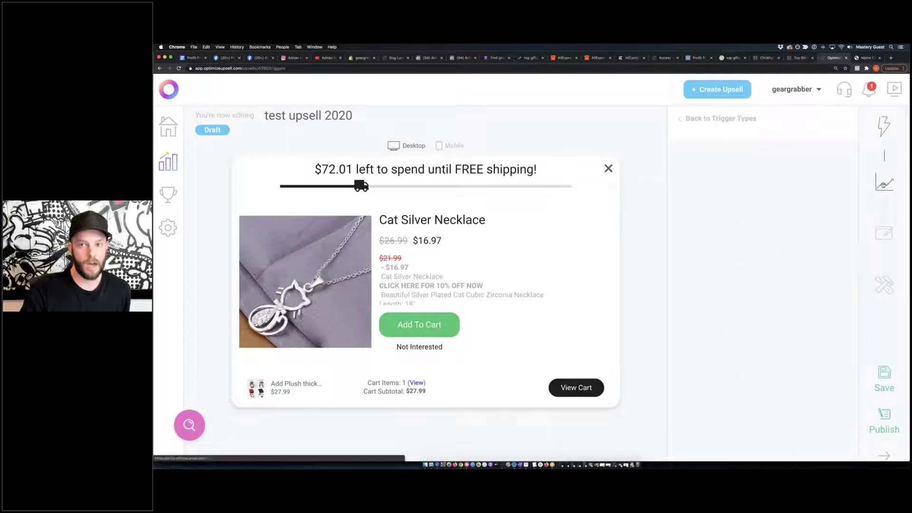
{"action": "left_click", "coordinate": [885, 184]}
Try the Upgrade strategy to view its product selection and go back to the list of upsell strategies.
{"action": "scroll", "coordinate": [755, 294], "scroll_direction": "down", "scroll_amount": 3}
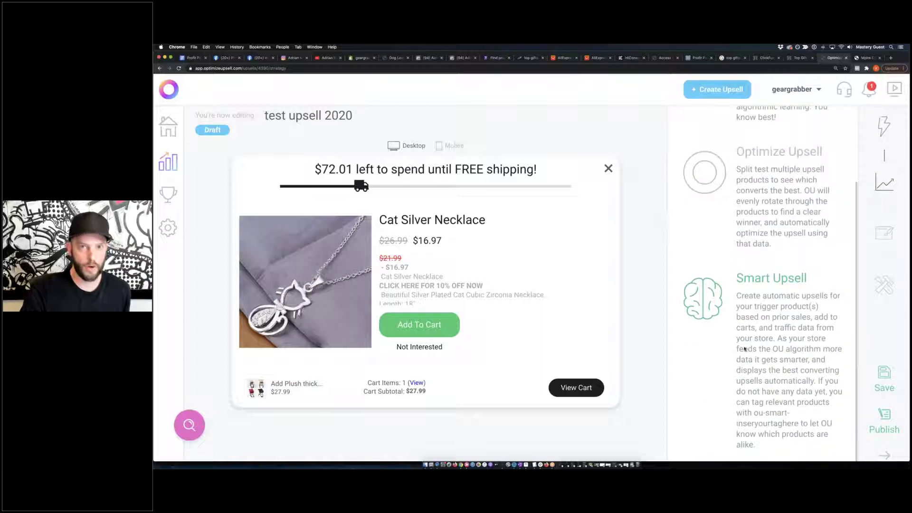
{"action": "scroll", "coordinate": [745, 350], "scroll_direction": "down", "scroll_amount": 1}
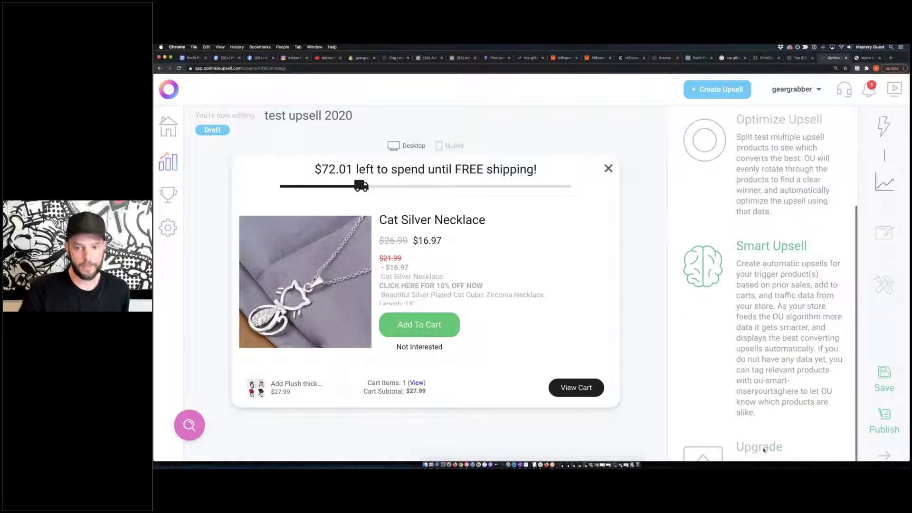
{"action": "left_click", "coordinate": [762, 446]}
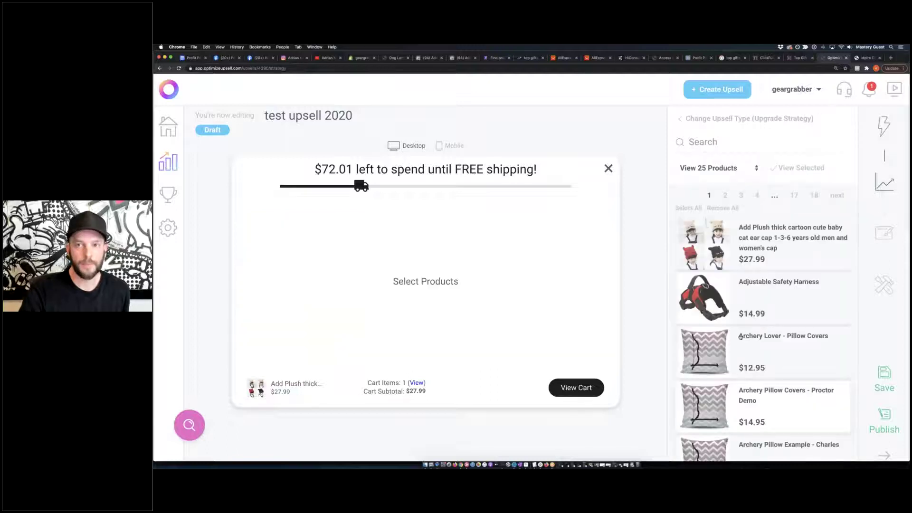
{"action": "left_click", "coordinate": [746, 118]}
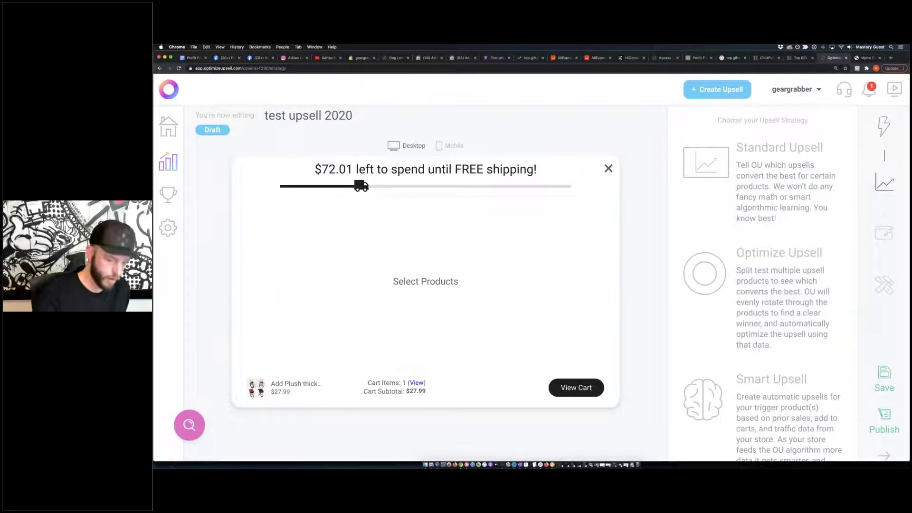
{"action": "scroll", "coordinate": [793, 438], "scroll_direction": "down", "scroll_amount": 1}
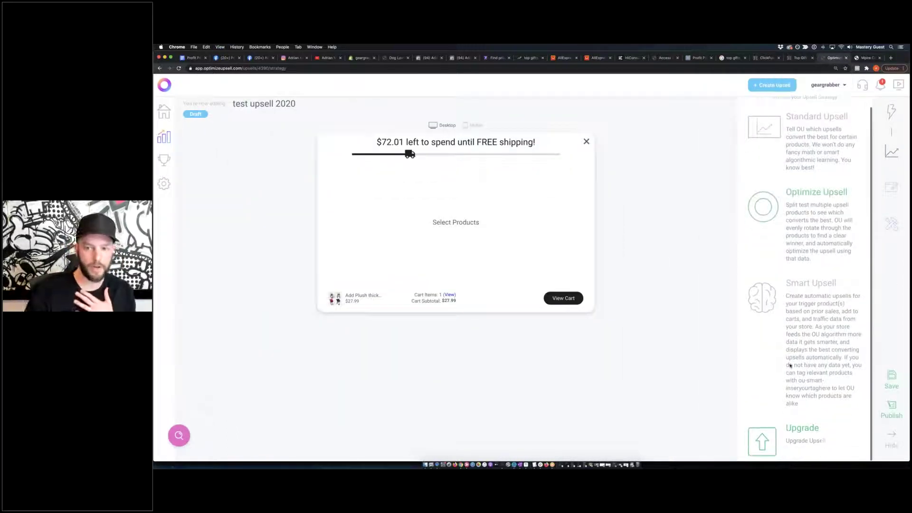
{"action": "left_click", "coordinate": [802, 434]}
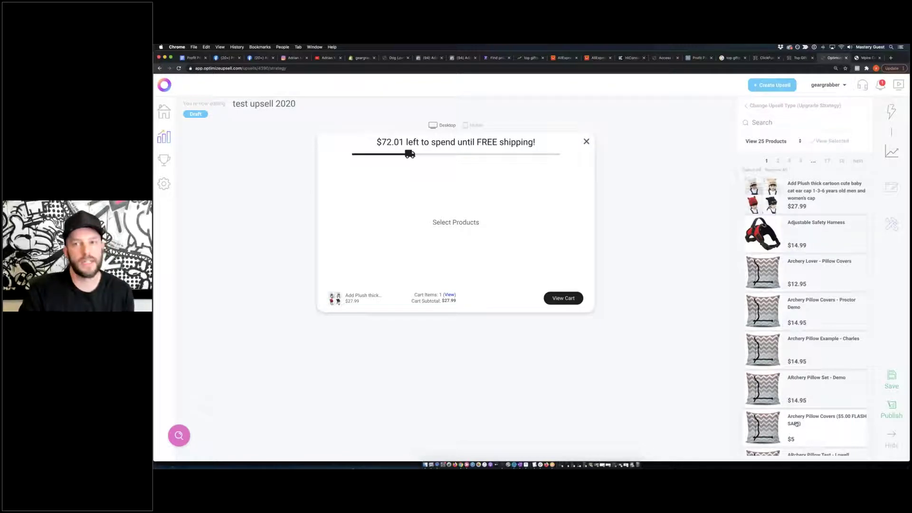
{"action": "left_click", "coordinate": [747, 105]}
{"action": "scroll", "coordinate": [819, 203], "scroll_direction": "down", "scroll_amount": 1}
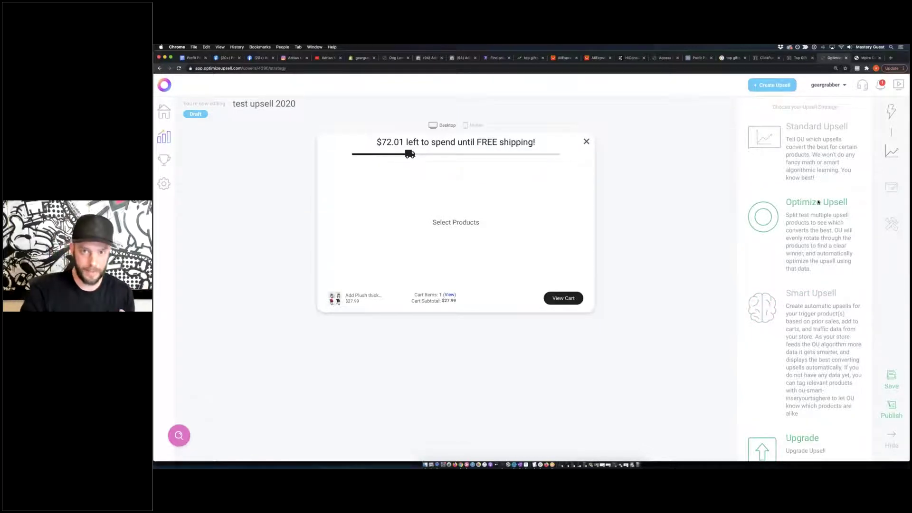
Choose Smart Upsell as the strategy again and enlarge the page for readability.
{"action": "left_click", "coordinate": [826, 303]}
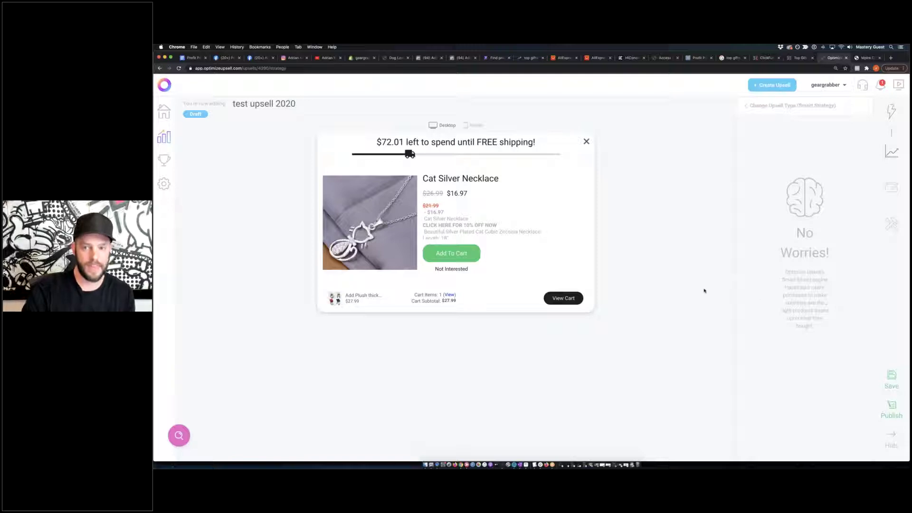
{"action": "key", "text": "super+equal"}
{"action": "key", "text": "super+equal"}
{"action": "key", "text": "super+equal"}
{"action": "key", "text": "super+minus"}
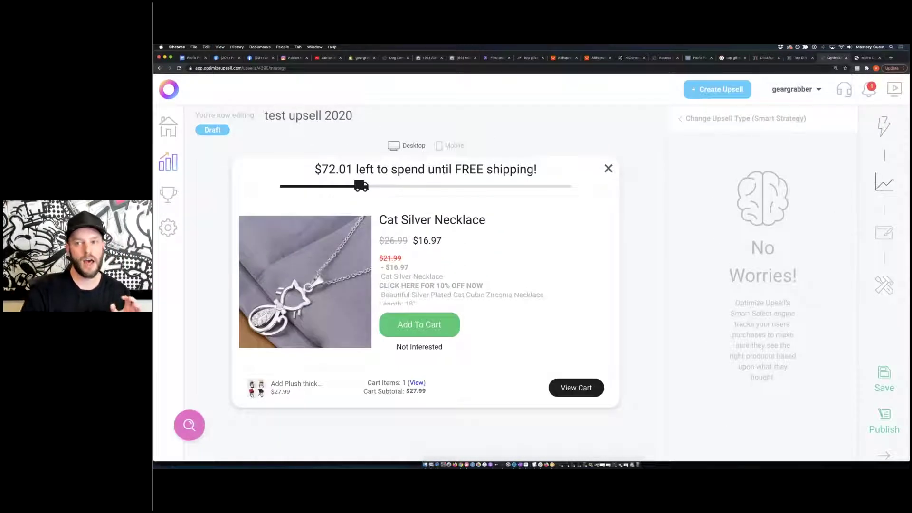
Open the upsell's layout settings and switch the preview to the mobile version.
{"action": "left_click", "coordinate": [885, 233]}
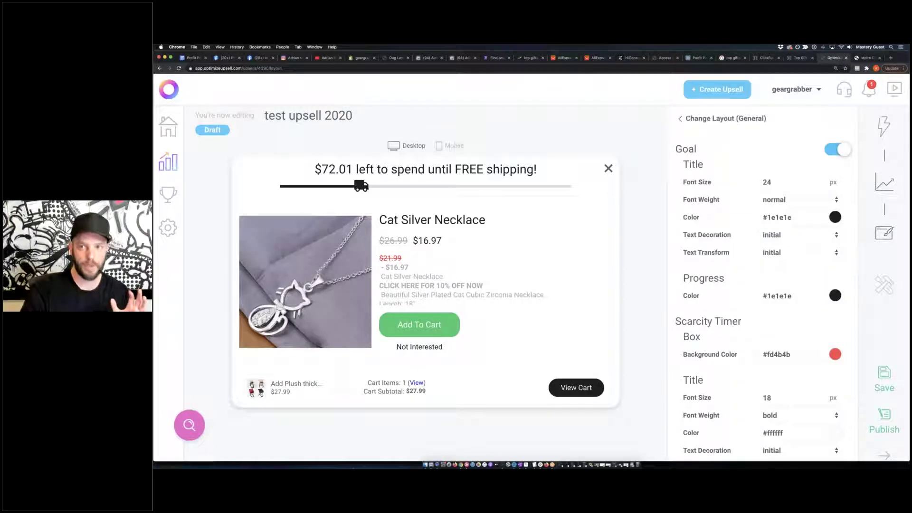
{"action": "left_click", "coordinate": [438, 146]}
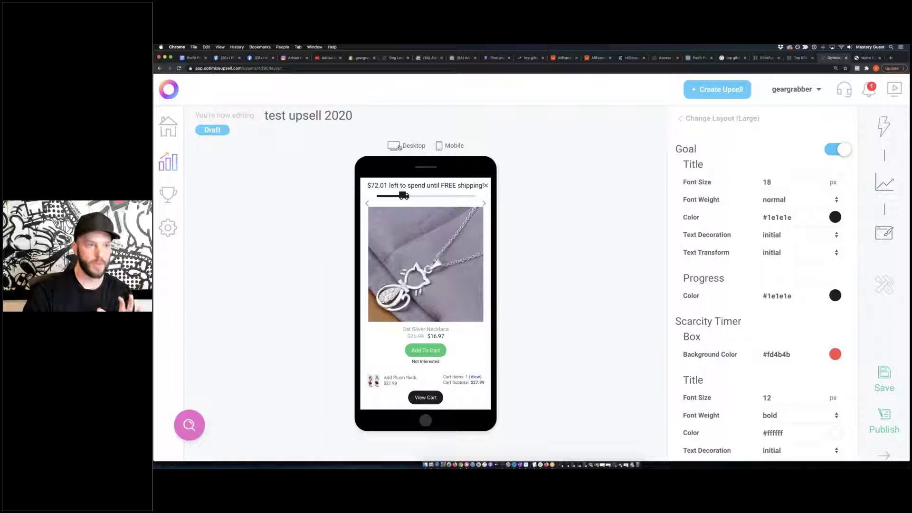
Return the preview to the desktop version and turn off the free-shipping goal in the upsell layout.
{"action": "left_click", "coordinate": [399, 147]}
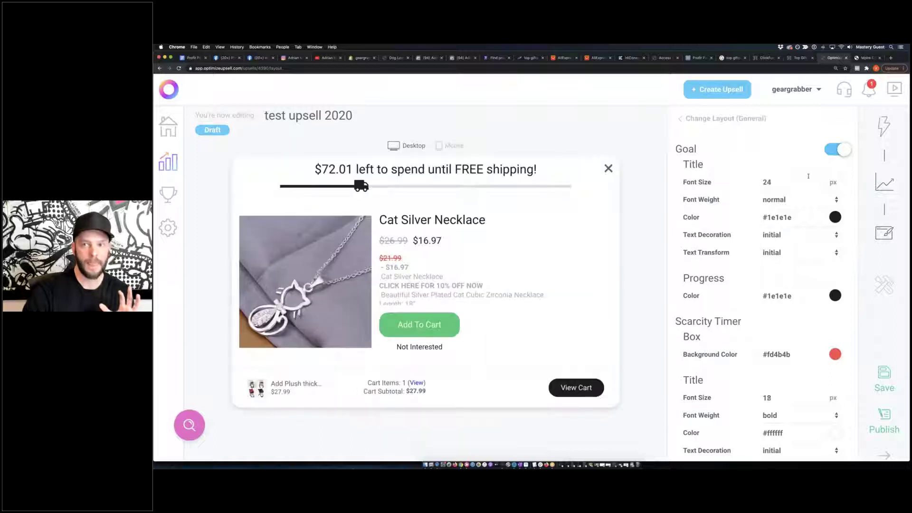
{"action": "left_click", "coordinate": [836, 152]}
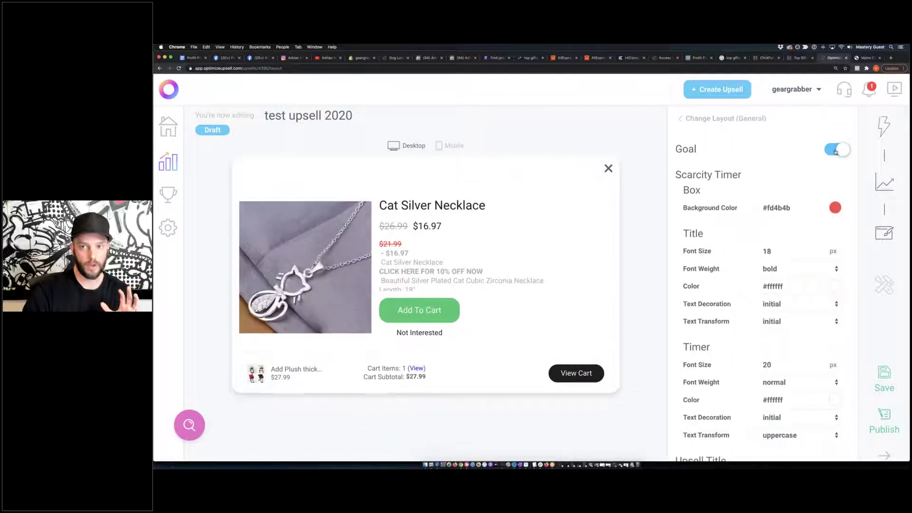
Add a resetting scarcity timer of 13 minutes to the upsell.
{"action": "left_click", "coordinate": [727, 121]}
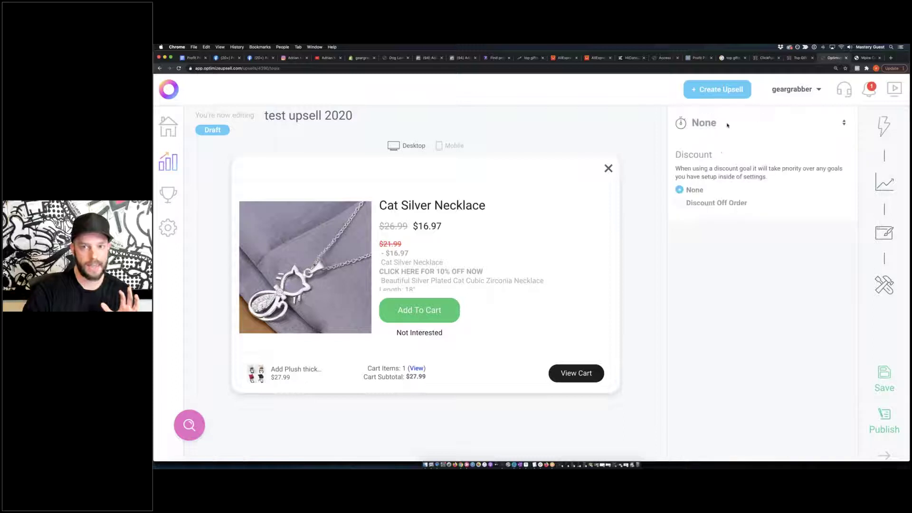
{"action": "left_click", "coordinate": [727, 125]}
{"action": "left_click", "coordinate": [727, 139]}
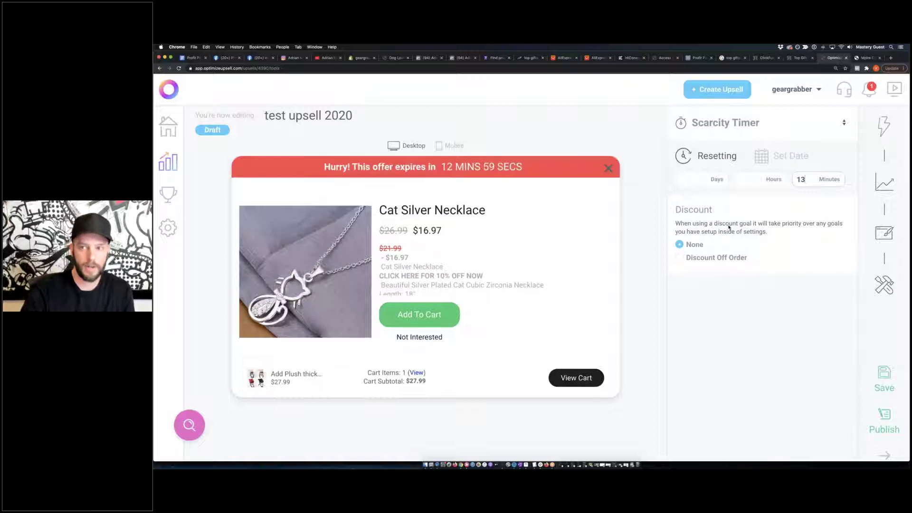
Return to the layout settings and set the upsell title to "YOU JUST UNLOCKED A SWEET DISCOUNT!".
{"action": "left_click", "coordinate": [884, 233]}
{"action": "scroll", "coordinate": [773, 145], "scroll_direction": "down", "scroll_amount": 3}
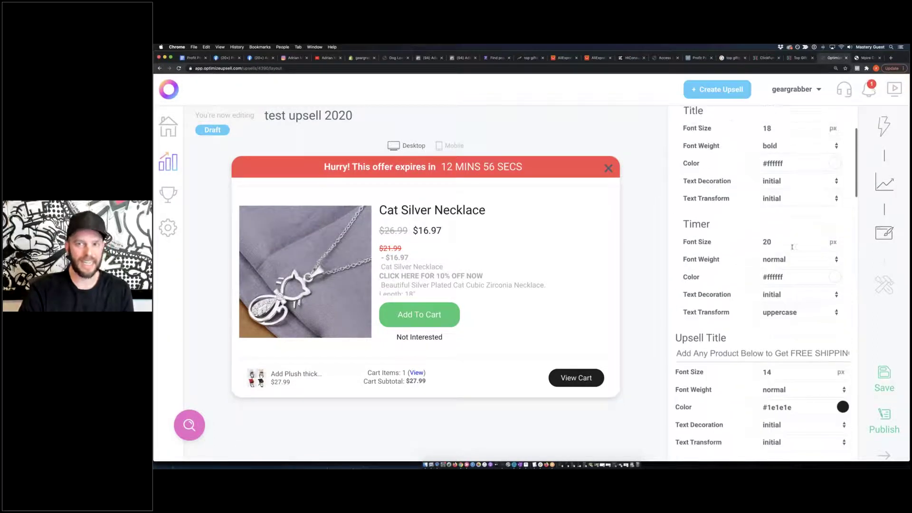
{"action": "double_click", "coordinate": [773, 134]}
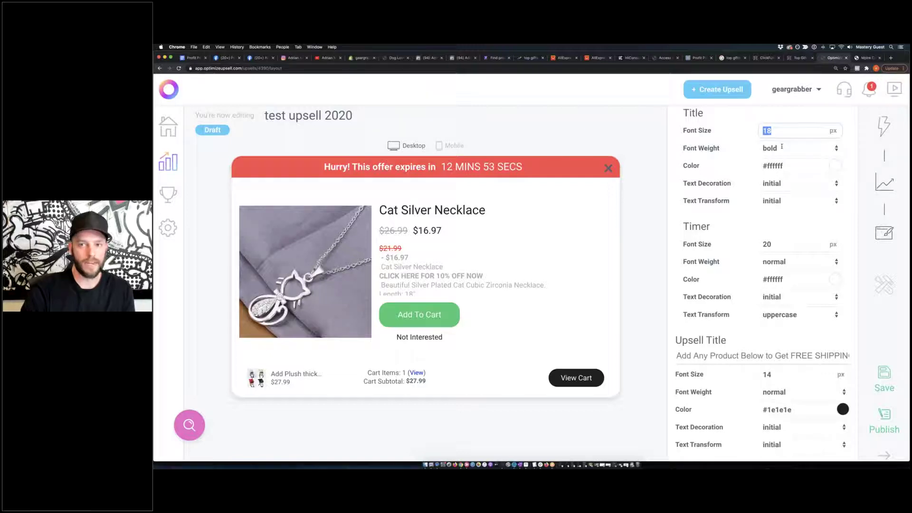
{"action": "scroll", "coordinate": [684, 173], "scroll_direction": "down", "scroll_amount": 4}
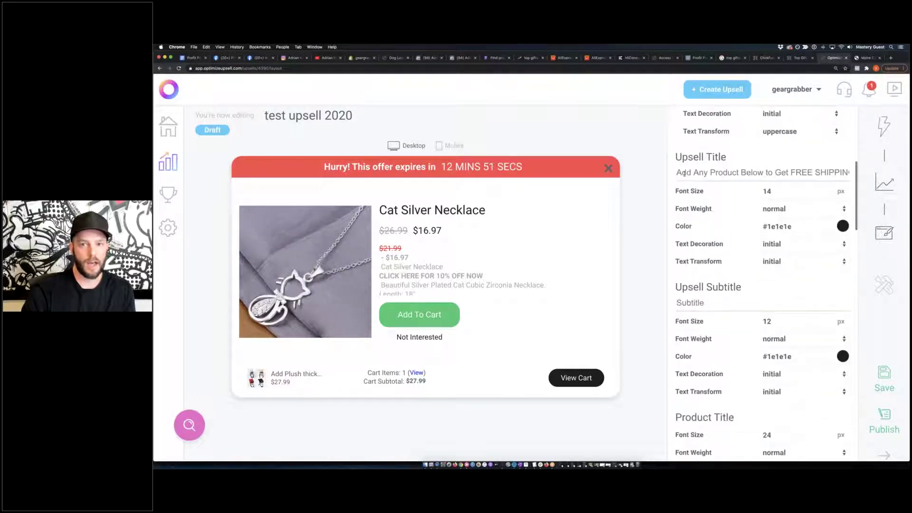
{"action": "scroll", "coordinate": [731, 204], "scroll_direction": "up", "scroll_amount": 5}
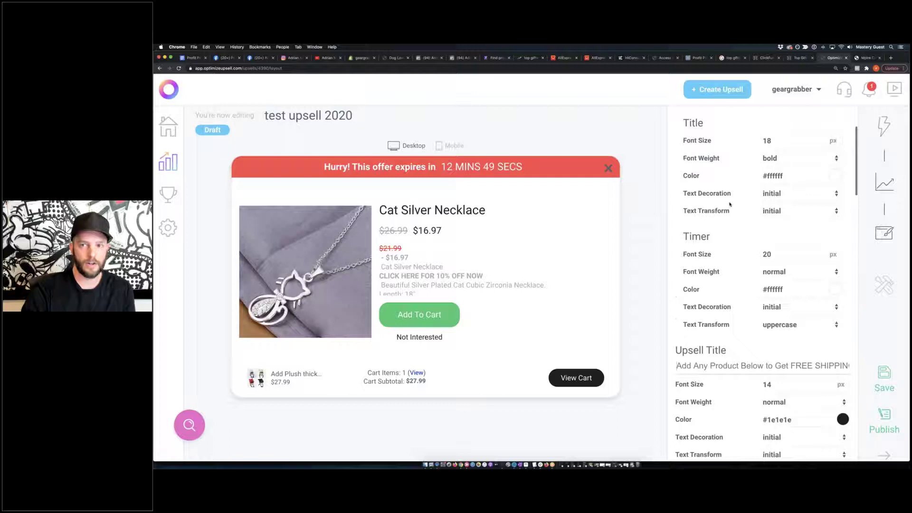
{"action": "scroll", "coordinate": [730, 204], "scroll_direction": "down", "scroll_amount": 5}
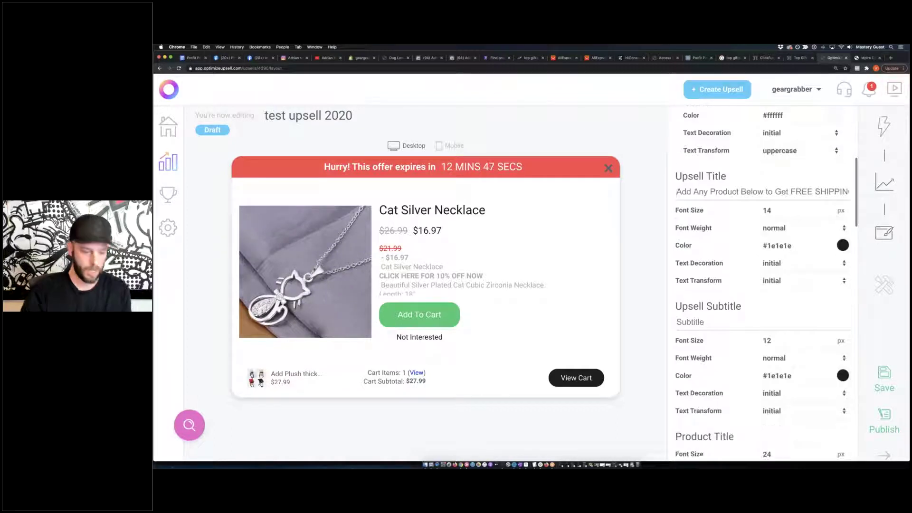
{"action": "left_click", "coordinate": [731, 191]}
{"action": "type", "text": "YOU JUST UNLOCKED A SWEET DISCOUNT!"}
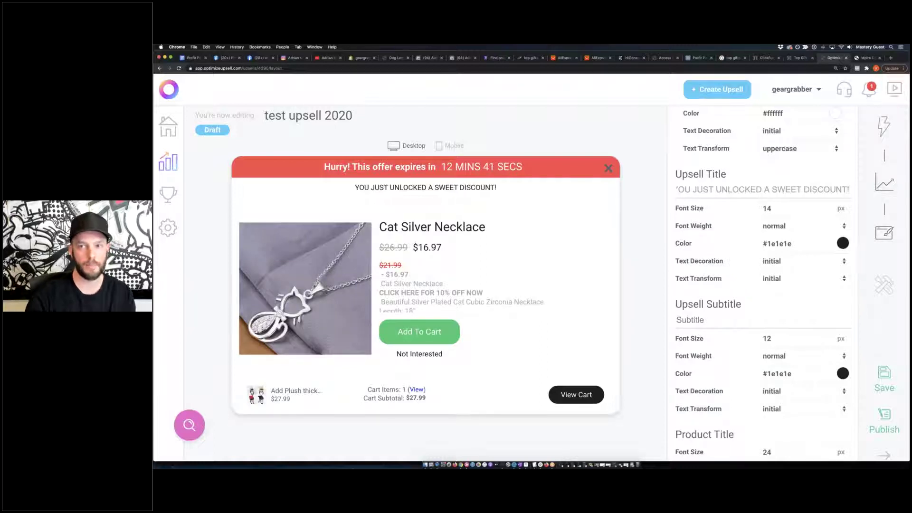
Make the upsell title bold and set its font size to 24 px.
{"action": "double_click", "coordinate": [770, 207]}
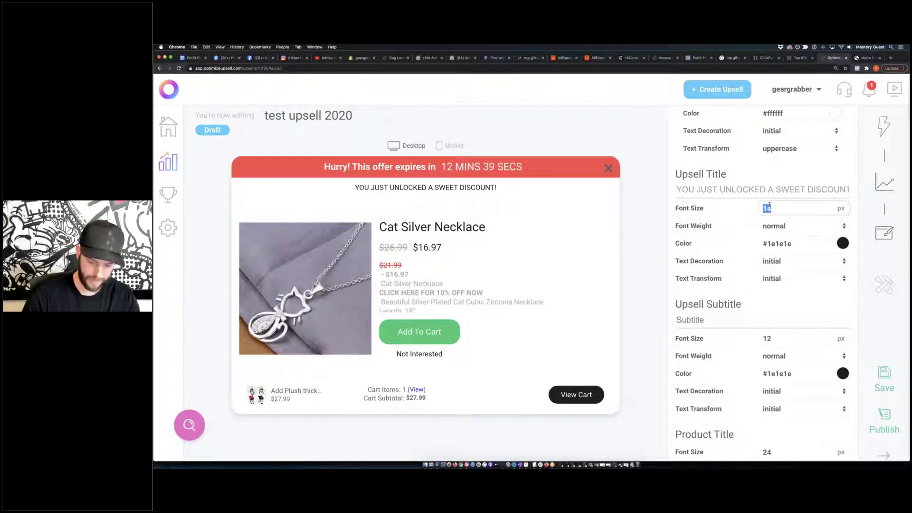
{"action": "type", "text": "20"}
{"action": "left_click", "coordinate": [803, 225]}
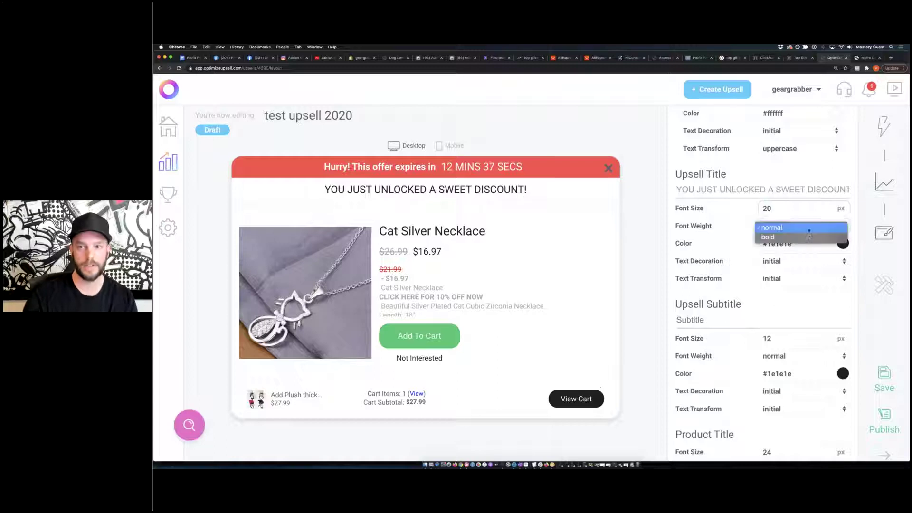
{"action": "left_click", "coordinate": [803, 236]}
{"action": "double_click", "coordinate": [767, 208]}
{"action": "type", "text": "24"}
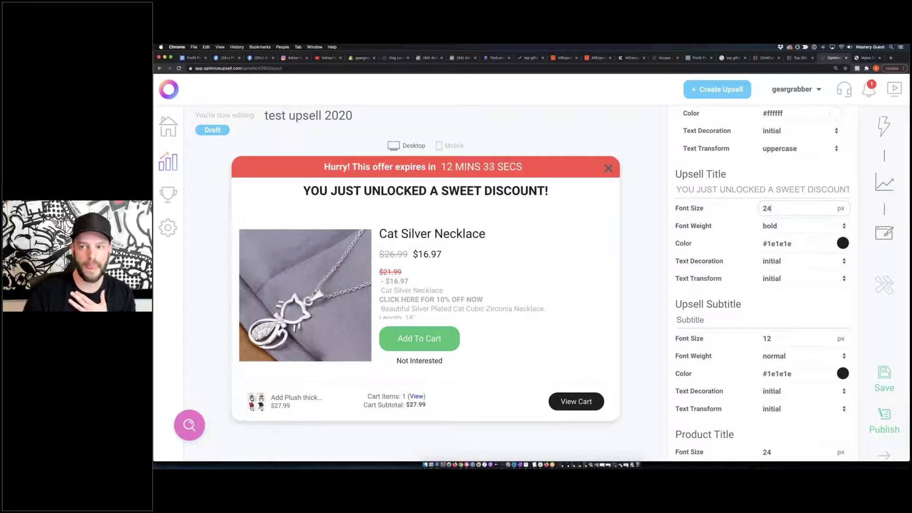
Change the upsell title's text color to dark green #009621.
{"action": "left_click", "coordinate": [779, 243]}
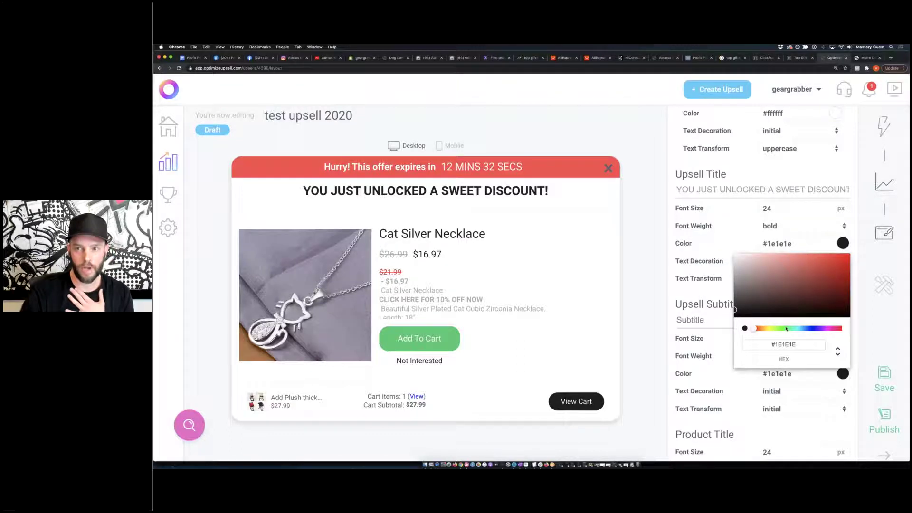
{"action": "left_click", "coordinate": [786, 328]}
{"action": "left_click", "coordinate": [849, 280]}
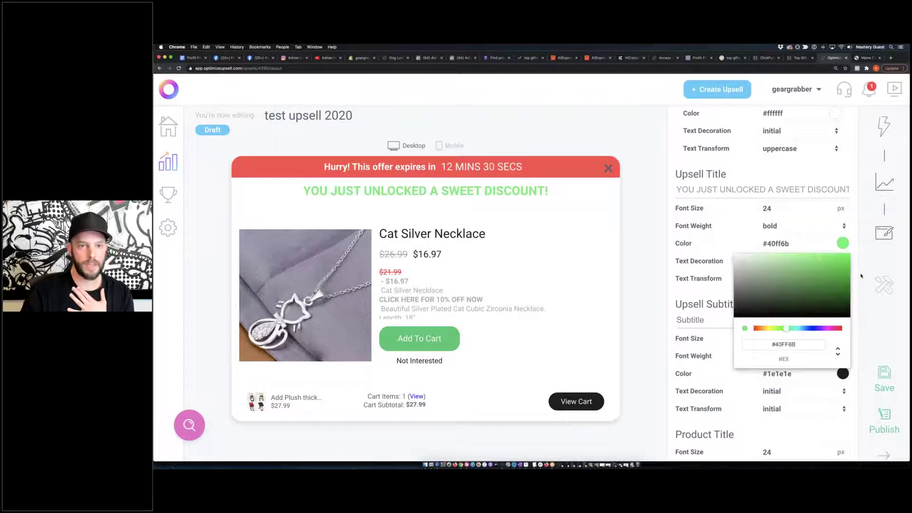
{"action": "left_click", "coordinate": [727, 241]}
Enter "ADD THIS TO YOUR CART & SAVE 20% TODAY!" as the upsell subtitle.
{"action": "scroll", "coordinate": [740, 329], "scroll_direction": "down", "scroll_amount": 1}
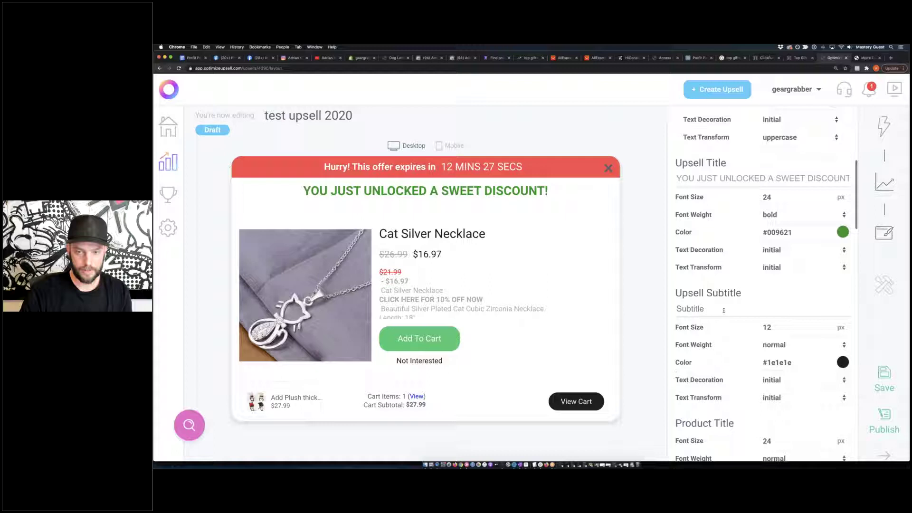
{"action": "left_click", "coordinate": [724, 310]}
{"action": "type", "text": "A"}
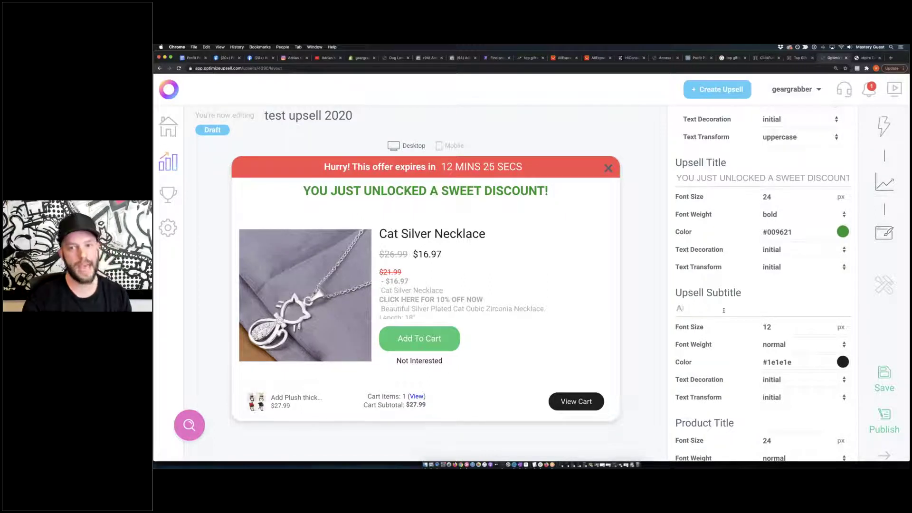
{"action": "type", "text": "DD THIS TO YOUR CART"}
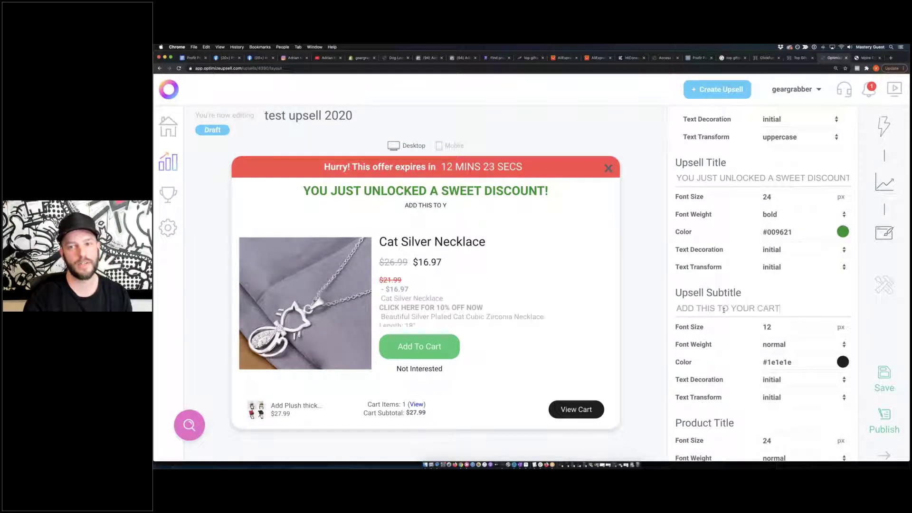
{"action": "type", "text": " & SAVE 20"}
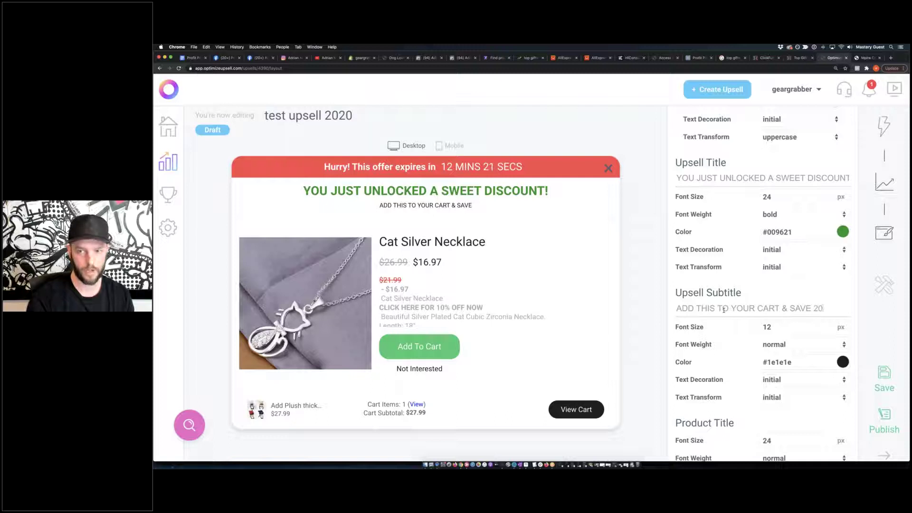
{"action": "type", "text": "% TODAY!"}
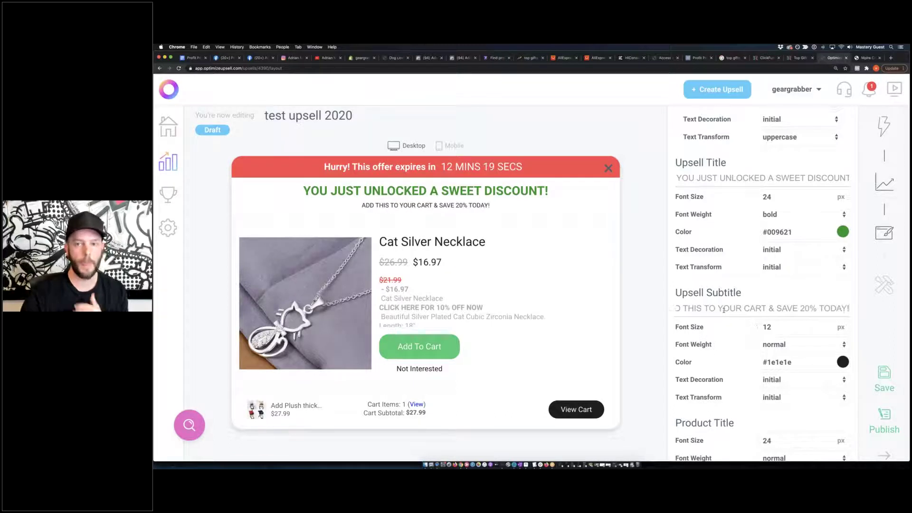
Set the upsell subtitle's font size to 21 px.
{"action": "double_click", "coordinate": [777, 329]}
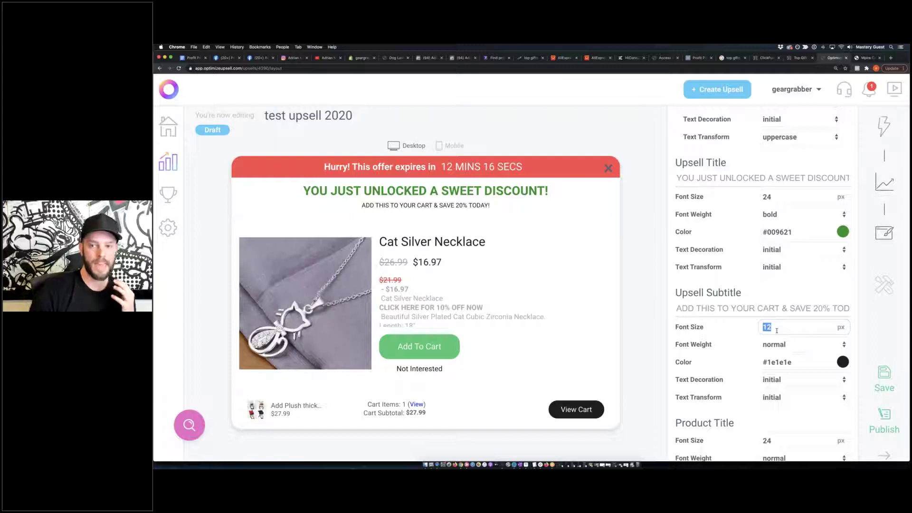
{"action": "type", "text": "15"}
{"action": "key", "text": "BackSpace"}
{"action": "key", "text": "BackSpace"}
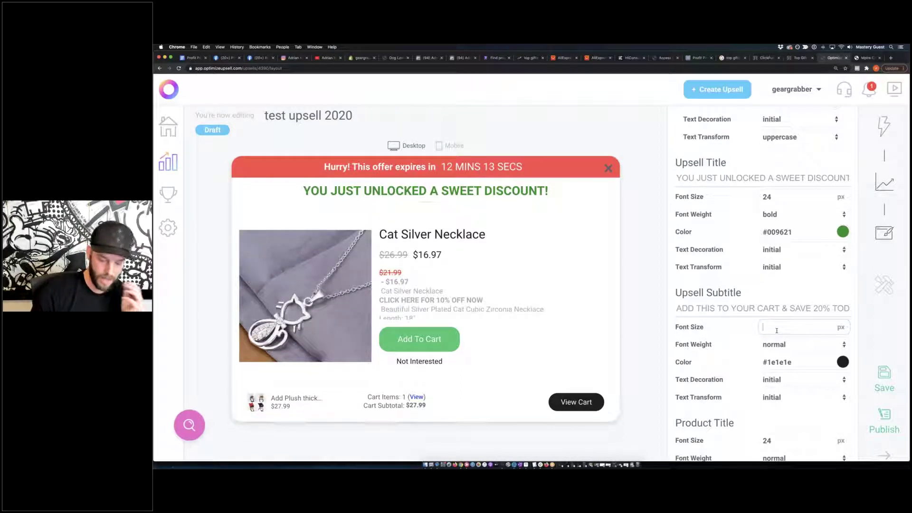
{"action": "type", "text": "21"}
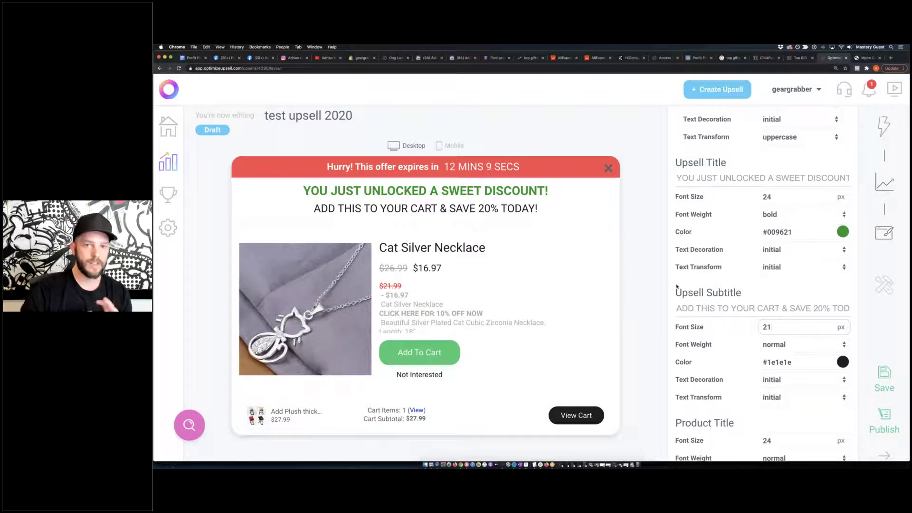
{"action": "mouse_move", "coordinate": [285, 289]}
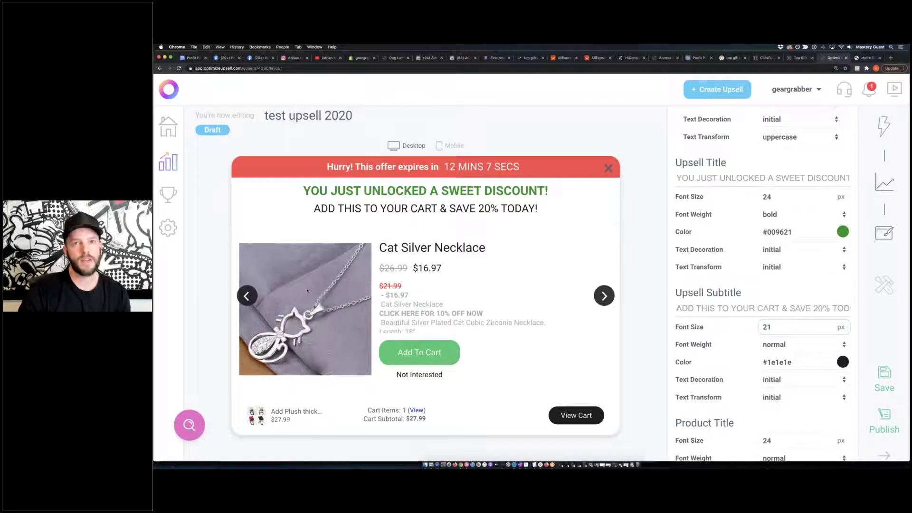
Change the Add Button's background color to the brighter green #4ecb28.
{"action": "scroll", "coordinate": [745, 270], "scroll_direction": "down", "scroll_amount": 5}
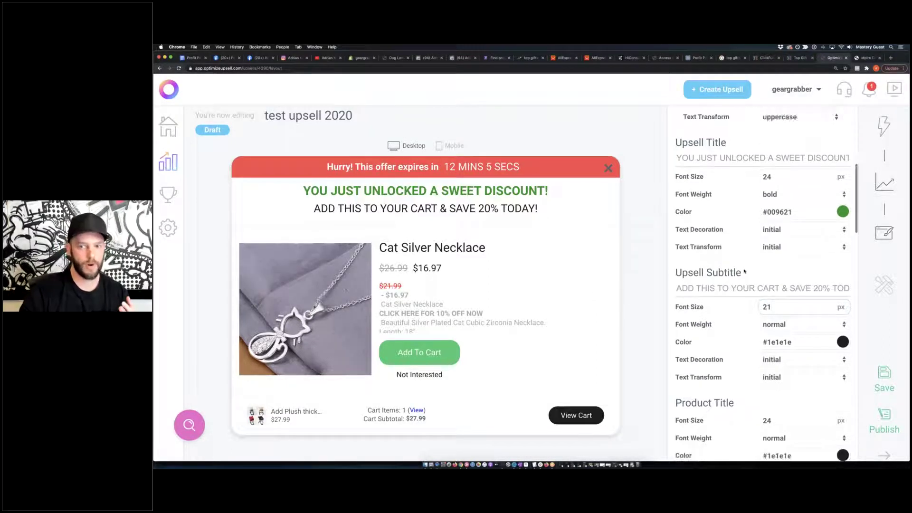
{"action": "scroll", "coordinate": [745, 270], "scroll_direction": "down", "scroll_amount": 5}
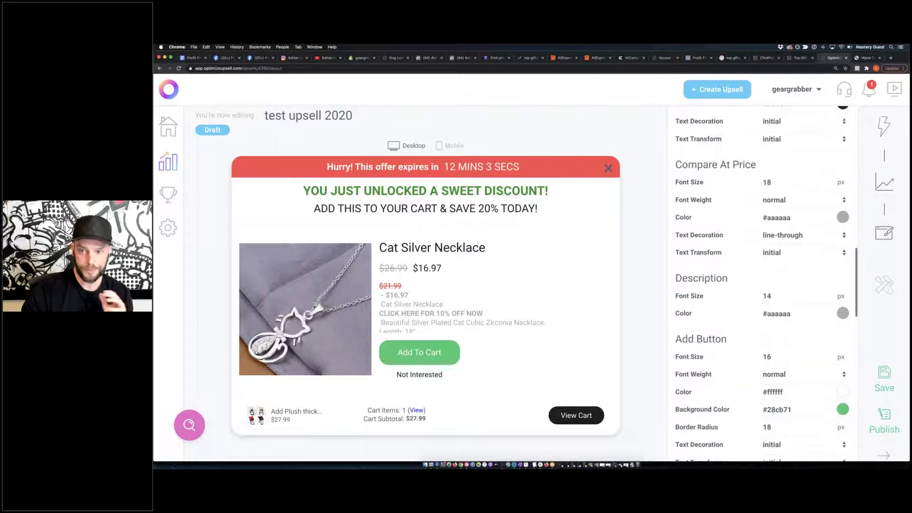
{"action": "scroll", "coordinate": [830, 211], "scroll_direction": "down", "scroll_amount": 10}
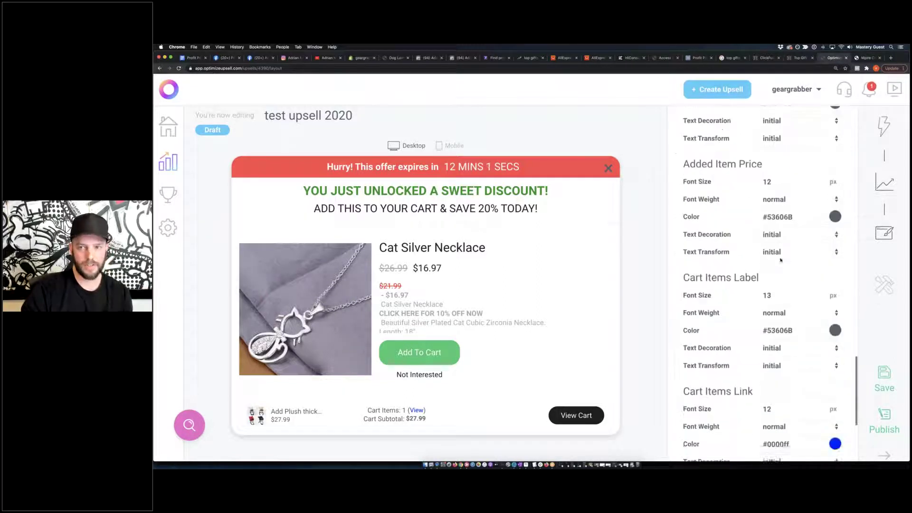
{"action": "scroll", "coordinate": [839, 220], "scroll_direction": "up", "scroll_amount": 5}
{"action": "left_click_drag", "start_coordinate": [839, 219], "coordinate": [843, 220]}
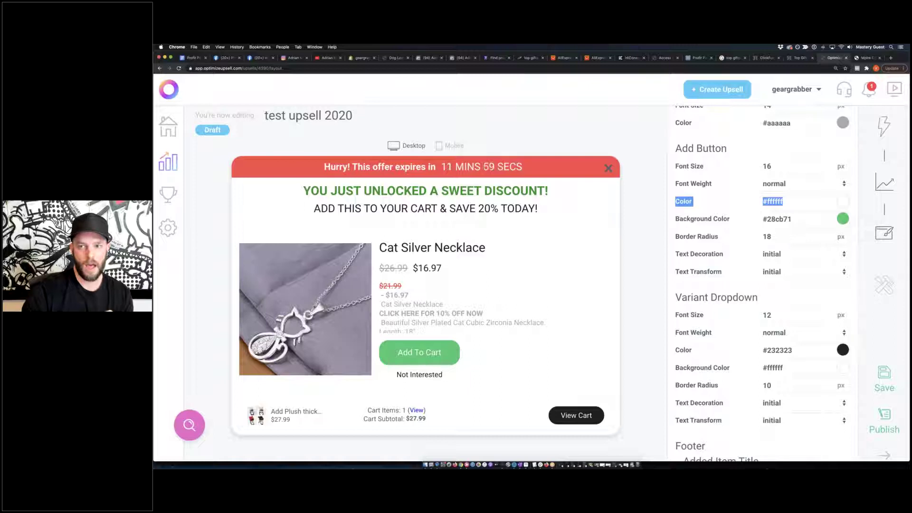
{"action": "left_click", "coordinate": [843, 219]}
{"action": "left_click_drag", "start_coordinate": [751, 307], "coordinate": [780, 304]}
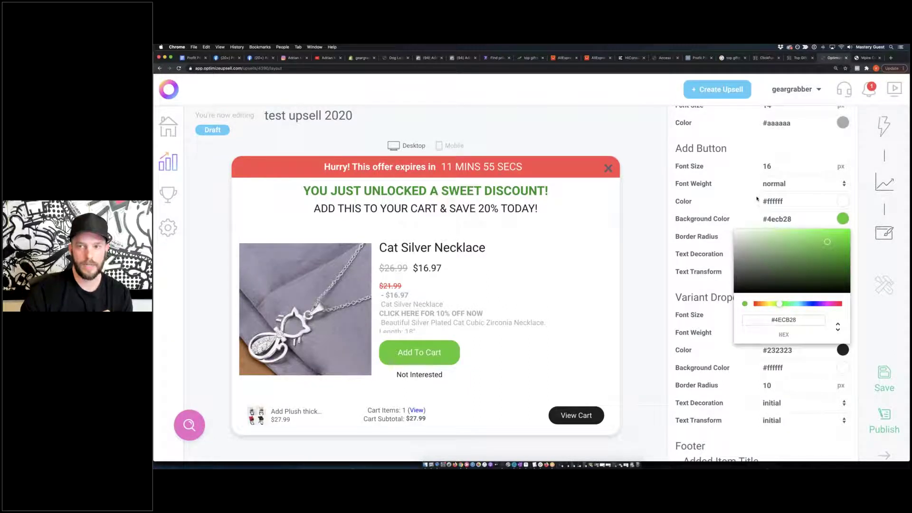
Set the Add Button's font size to 18 px and its border radius to 0 px.
{"action": "double_click", "coordinate": [798, 167]}
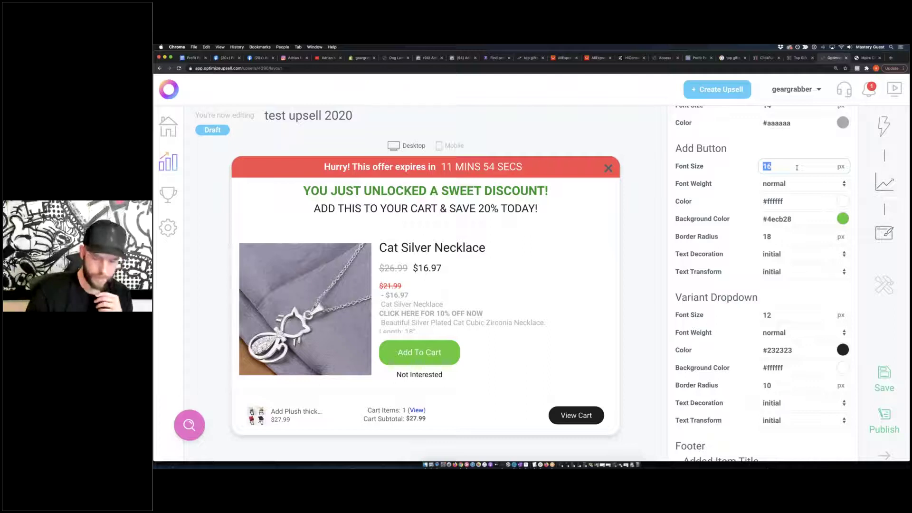
{"action": "type", "text": "18"}
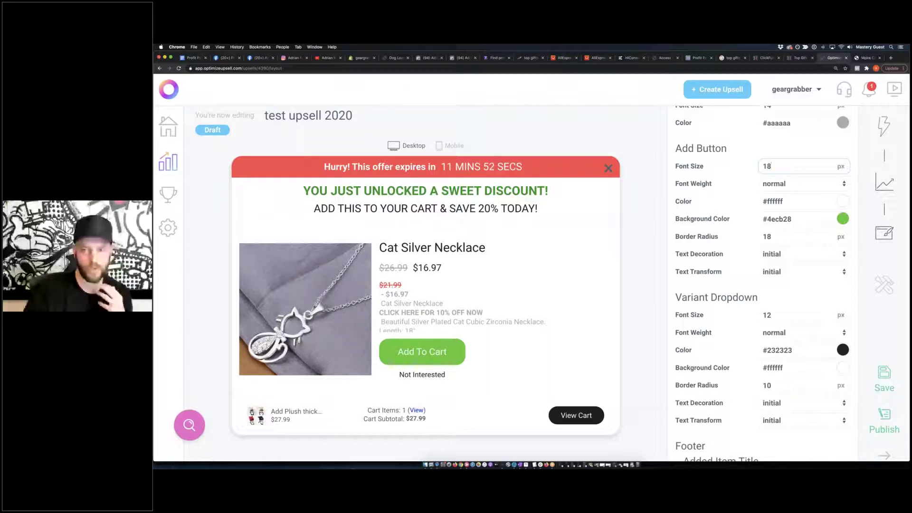
{"action": "double_click", "coordinate": [792, 236]}
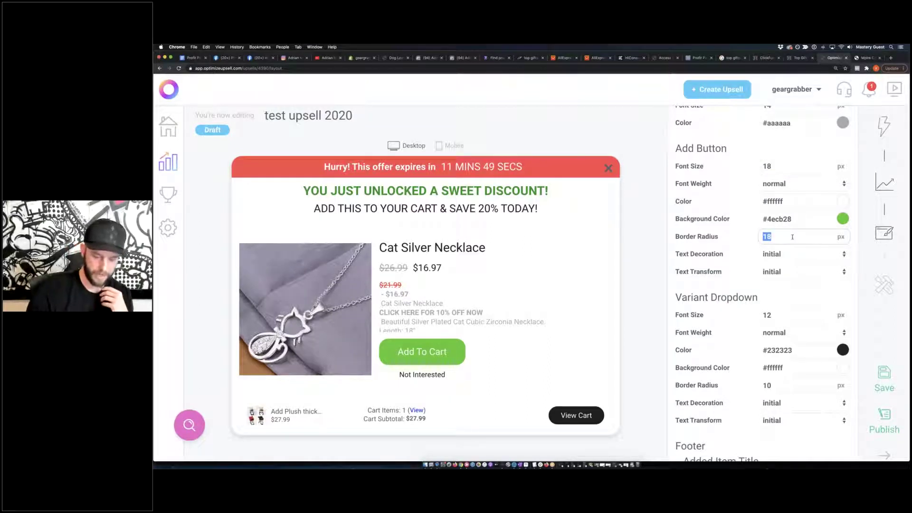
{"action": "type", "text": "0"}
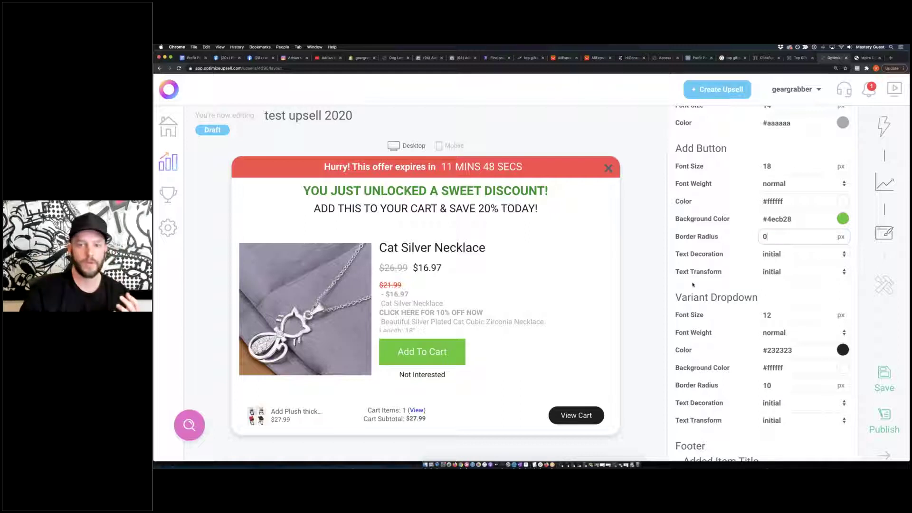
Enable Discount Off Order for the upsell with an amount of 20%.
{"action": "scroll", "coordinate": [693, 284], "scroll_direction": "down", "scroll_amount": 10}
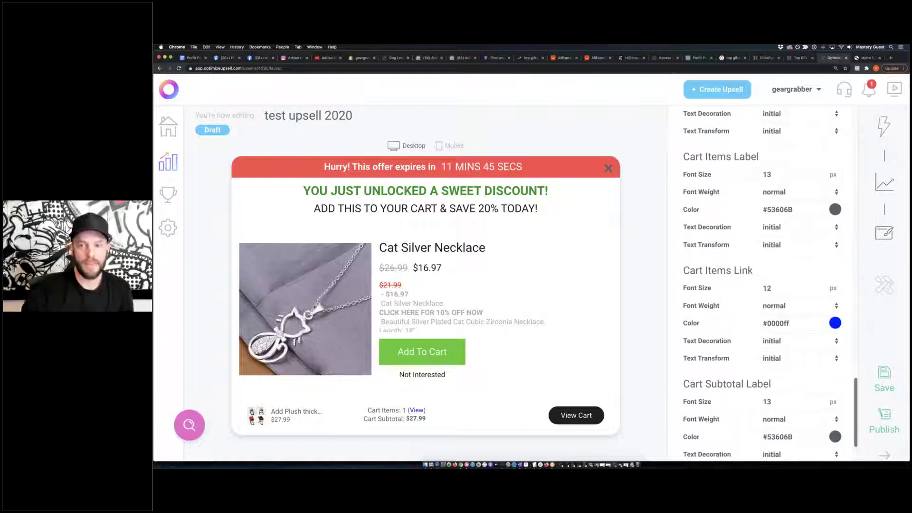
{"action": "left_click", "coordinate": [885, 285]}
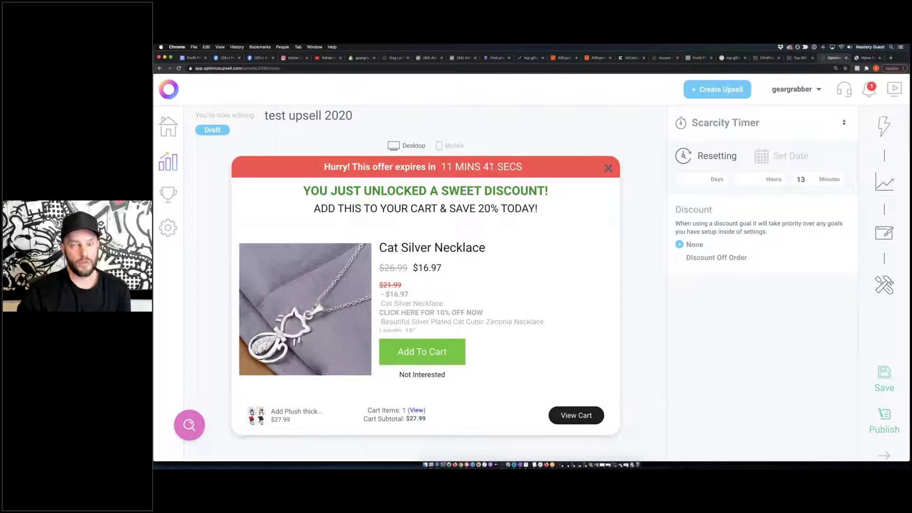
{"action": "left_click", "coordinate": [698, 257]}
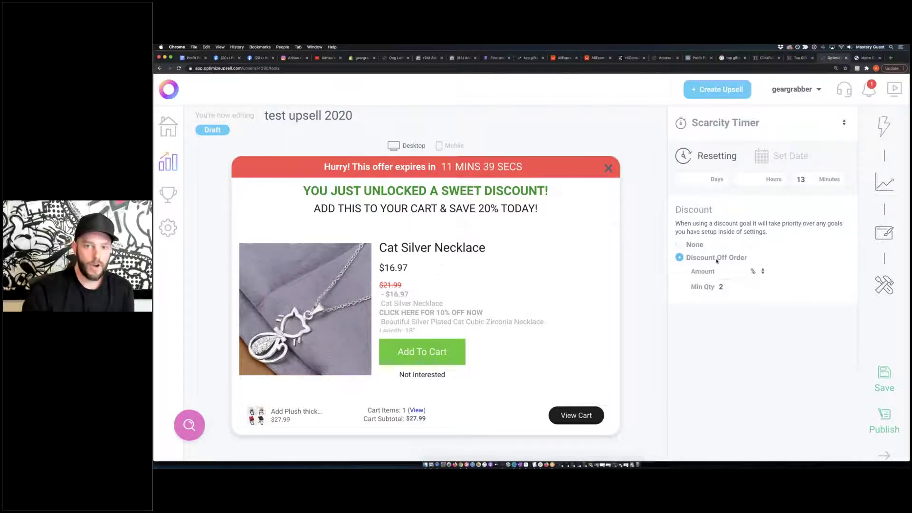
{"action": "left_click", "coordinate": [695, 244]}
{"action": "left_click", "coordinate": [699, 257]}
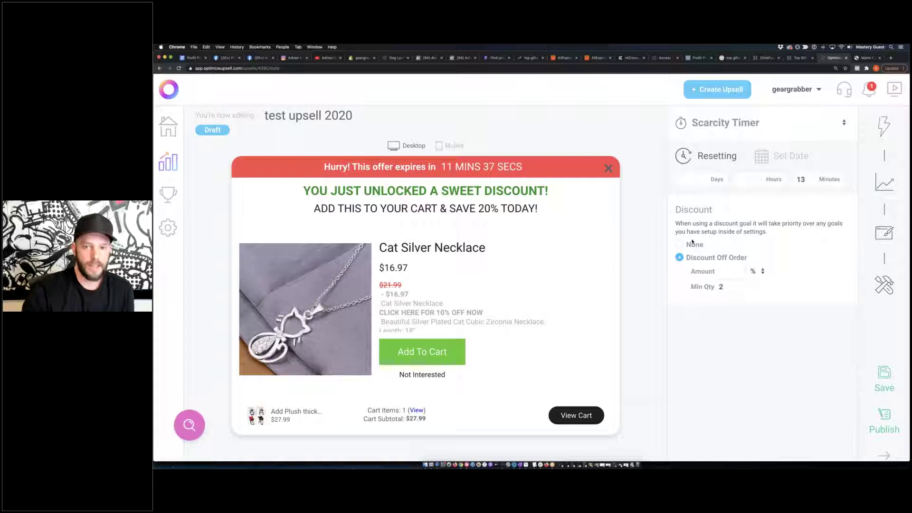
{"action": "left_click", "coordinate": [692, 245]}
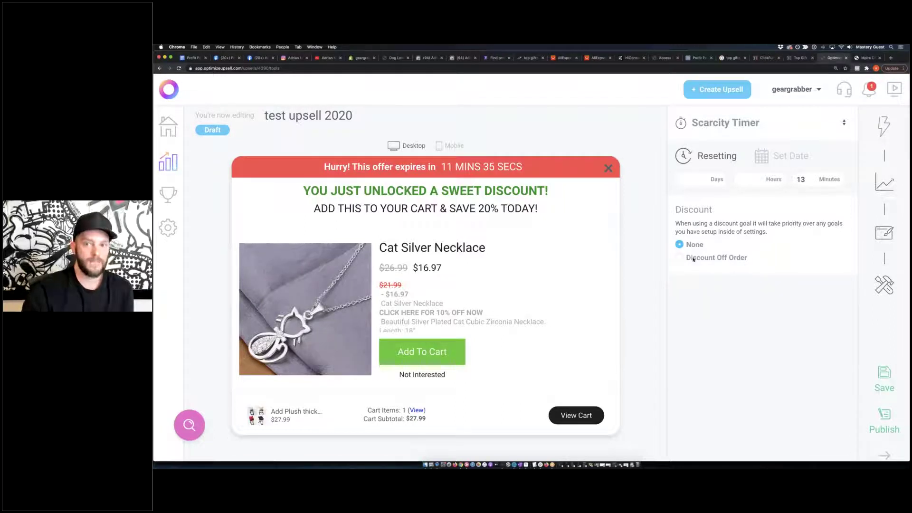
{"action": "left_click", "coordinate": [693, 258]}
{"action": "left_click", "coordinate": [725, 271]}
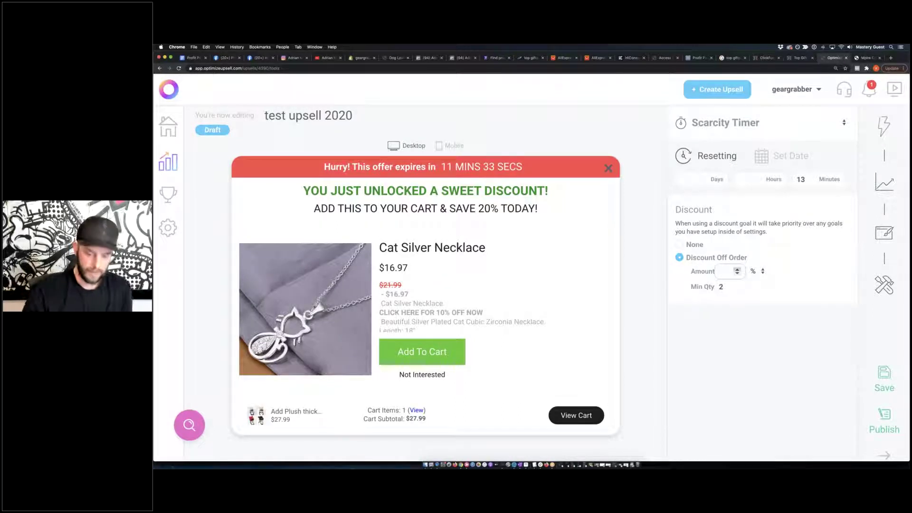
{"action": "type", "text": "20"}
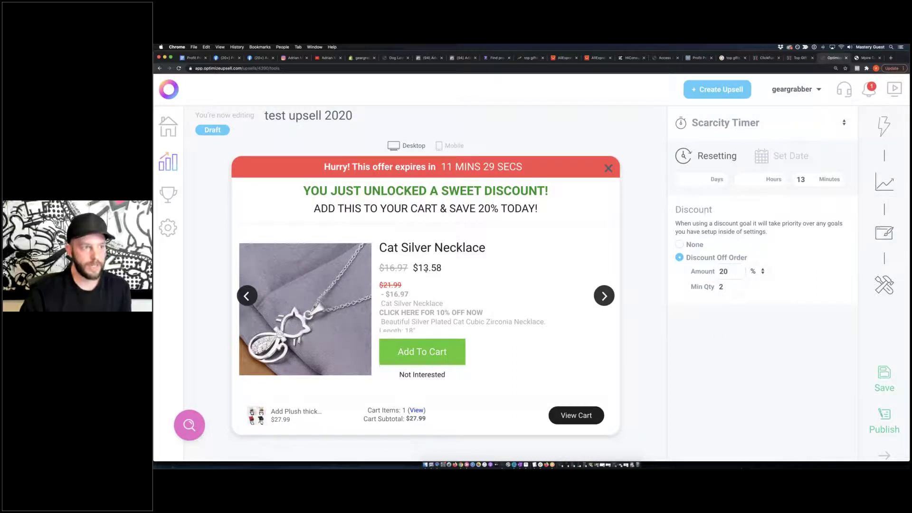
Set the order discount amount to 0% to compare the offer price and restore it to 20%.
{"action": "double_click", "coordinate": [723, 271]}
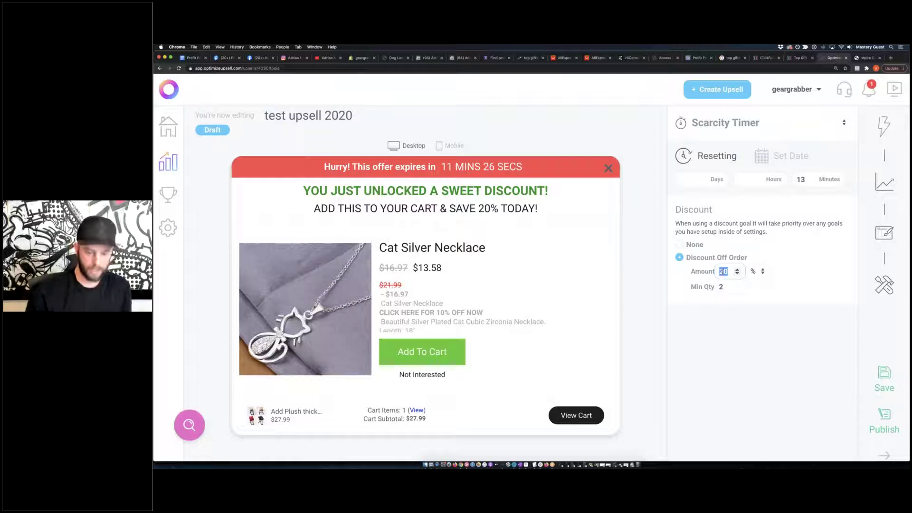
{"action": "type", "text": "0"}
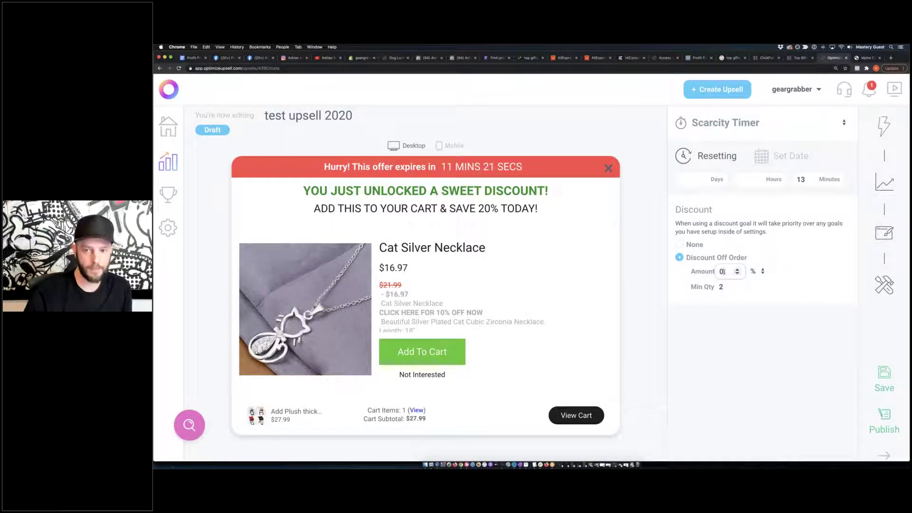
{"action": "type", "text": "20"}
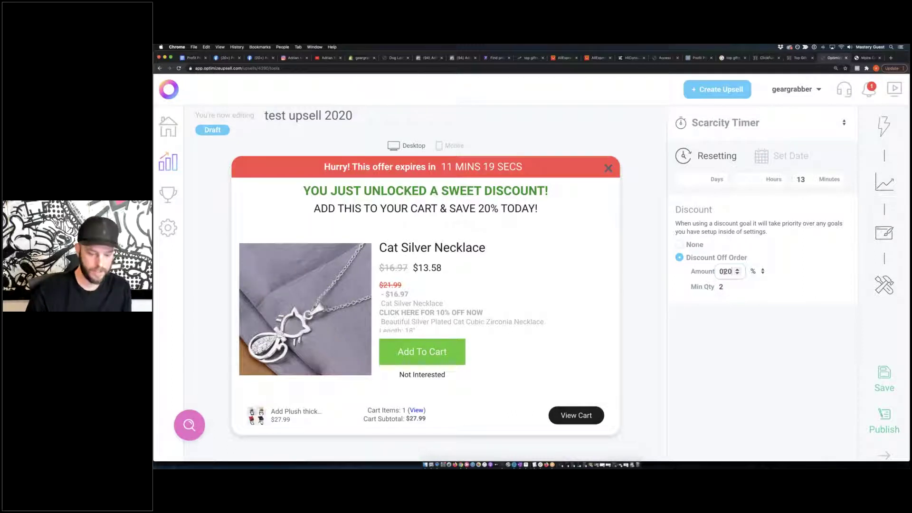
{"action": "key", "text": "BackSpace"}
{"action": "key", "text": "BackSpace"}
{"action": "key", "text": "BackSpace"}
{"action": "type", "text": "20"}
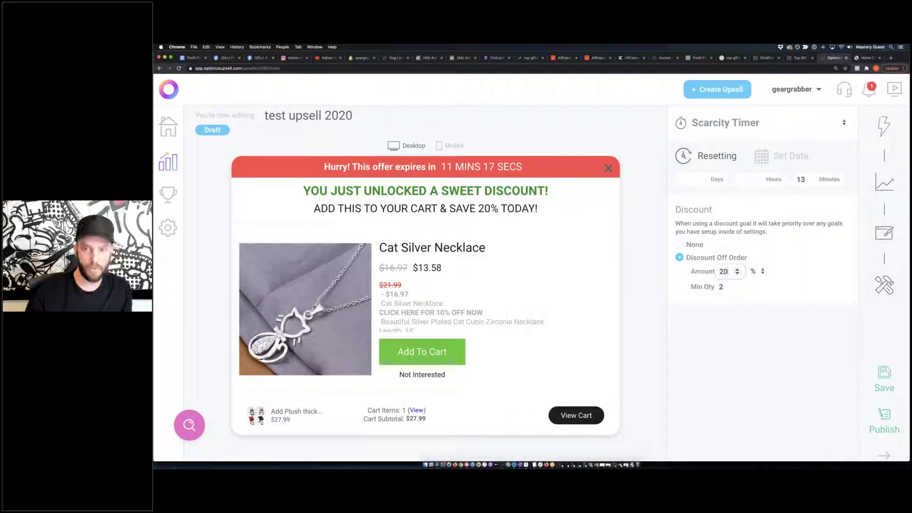
{"action": "left_click_drag", "start_coordinate": [690, 287], "coordinate": [722, 287]}
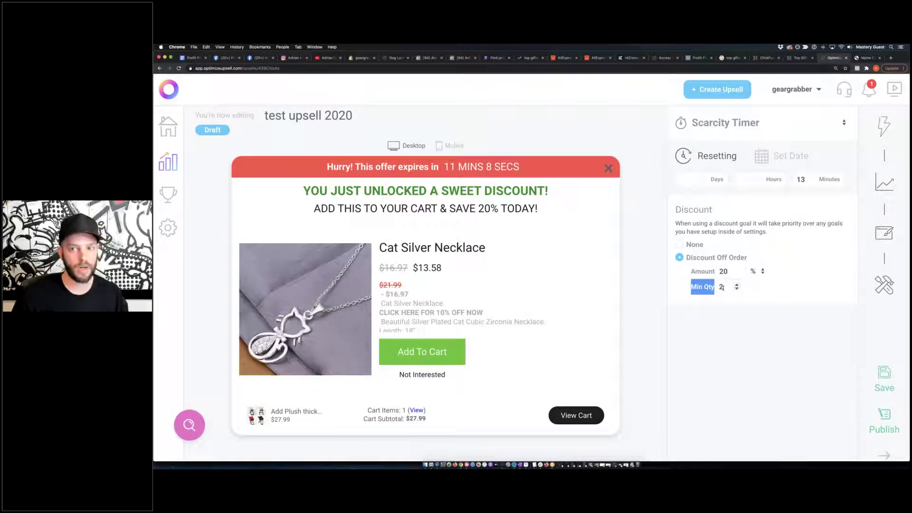
Publish the test upsell 2020 with its scarcity timer and discount settings.
{"action": "left_click", "coordinate": [762, 336]}
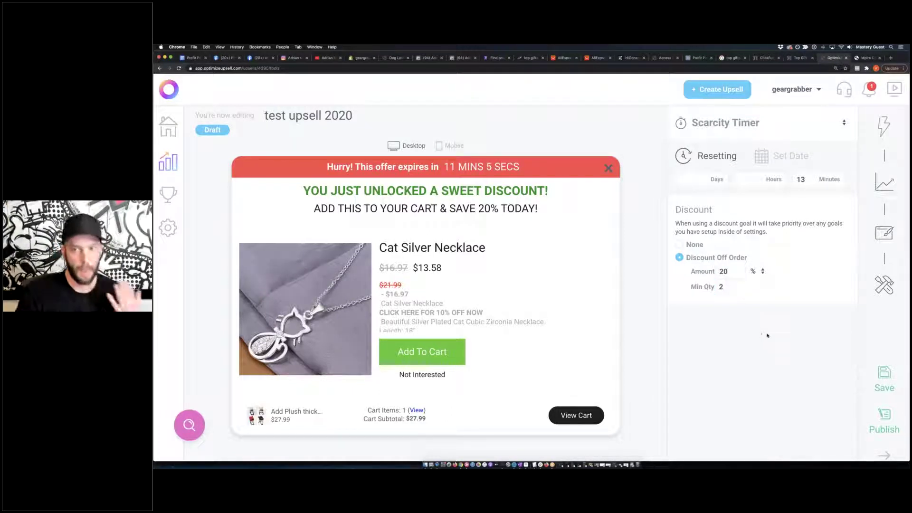
{"action": "left_click", "coordinate": [885, 427]}
{"action": "left_click", "coordinate": [582, 108]}
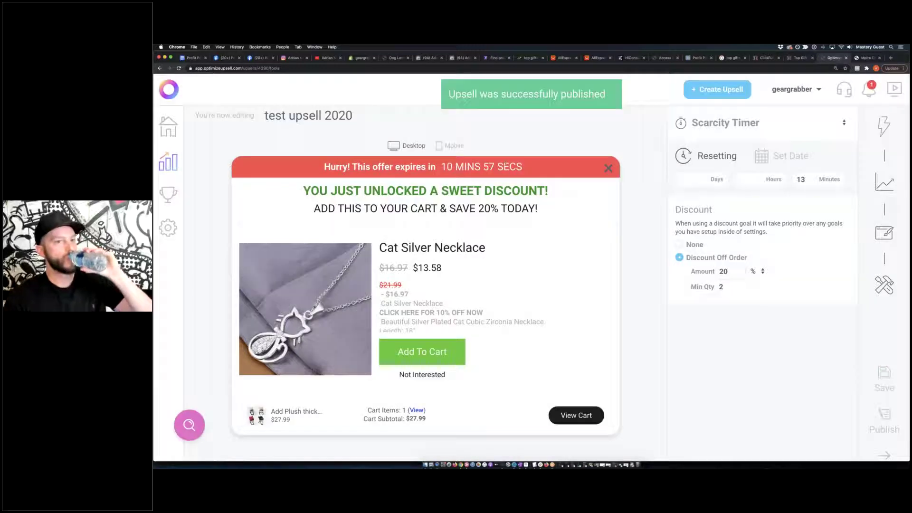
Check the leaderboard of test upsell 2020 from the upsells list, and return to the list.
{"action": "left_click", "coordinate": [171, 166]}
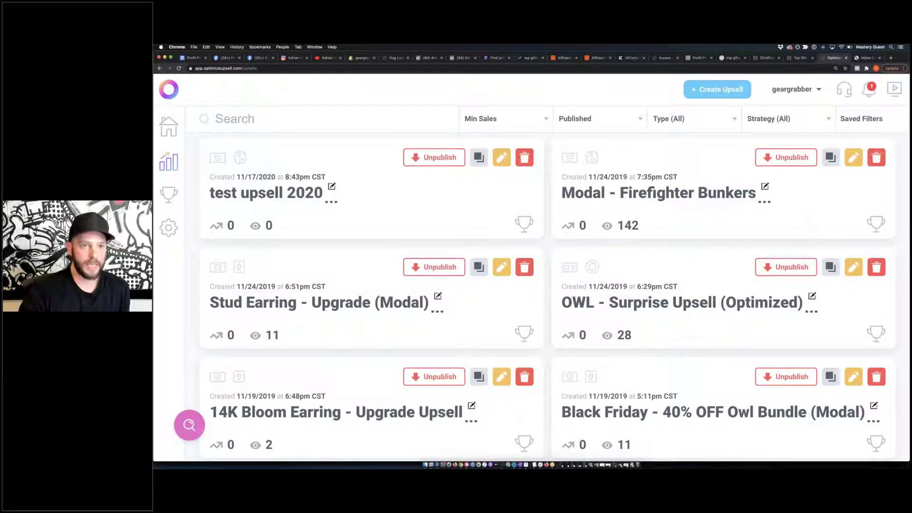
{"action": "left_click", "coordinate": [523, 227]}
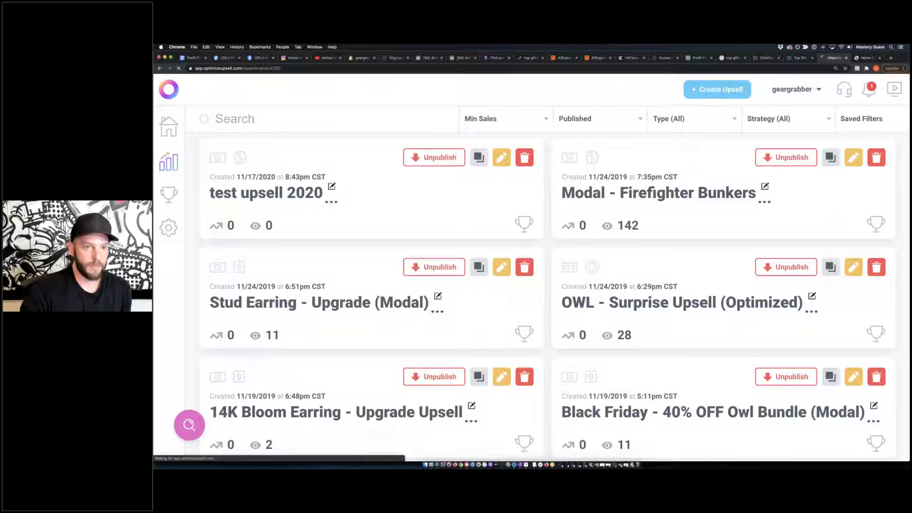
{"action": "left_click", "coordinate": [160, 68]}
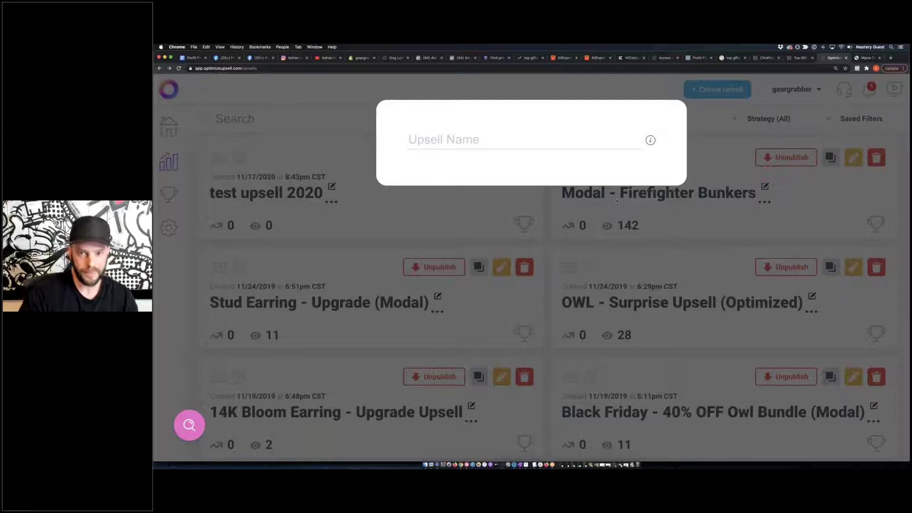
Create a new upsell named test and continue to its setup.
{"action": "left_click", "coordinate": [580, 149]}
{"action": "type", "text": "test"}
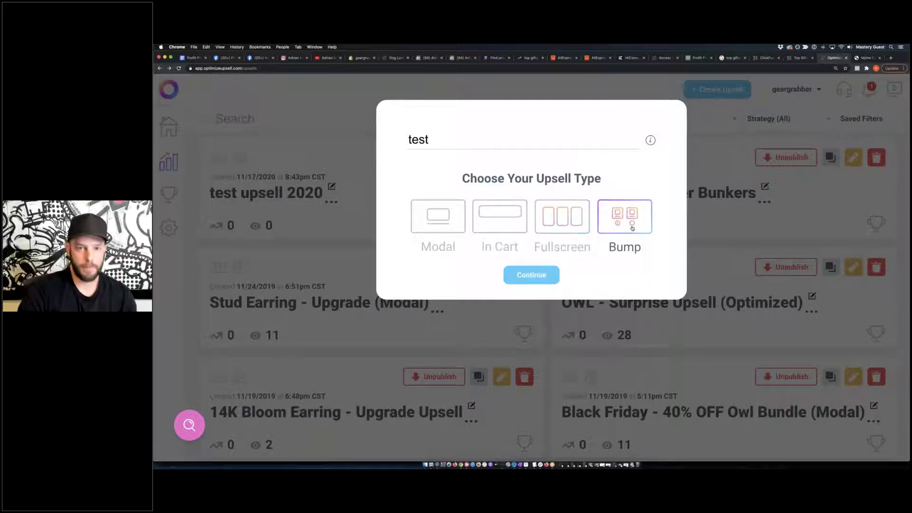
{"action": "left_click", "coordinate": [536, 278]}
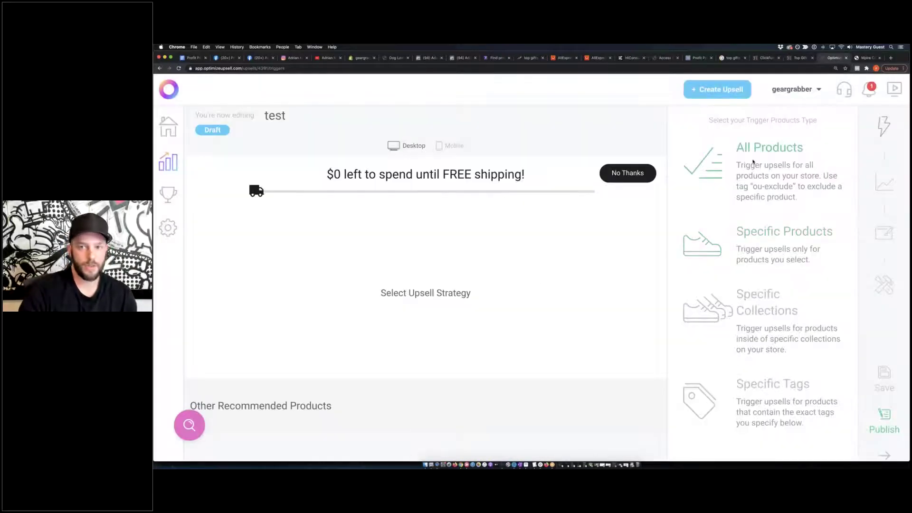
Trigger the upsell for all products and choose the Smart Upsell strategy.
{"action": "left_click", "coordinate": [705, 264]}
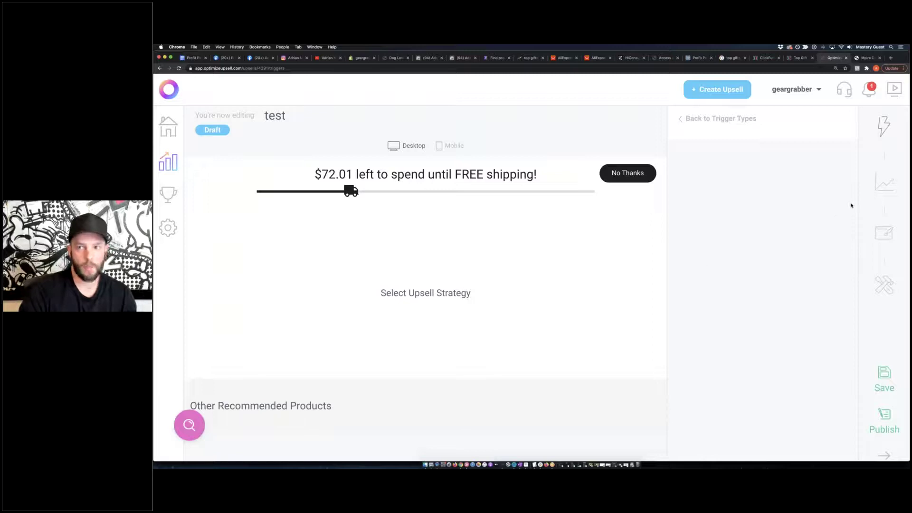
{"action": "scroll", "coordinate": [756, 382], "scroll_direction": "down", "scroll_amount": 1}
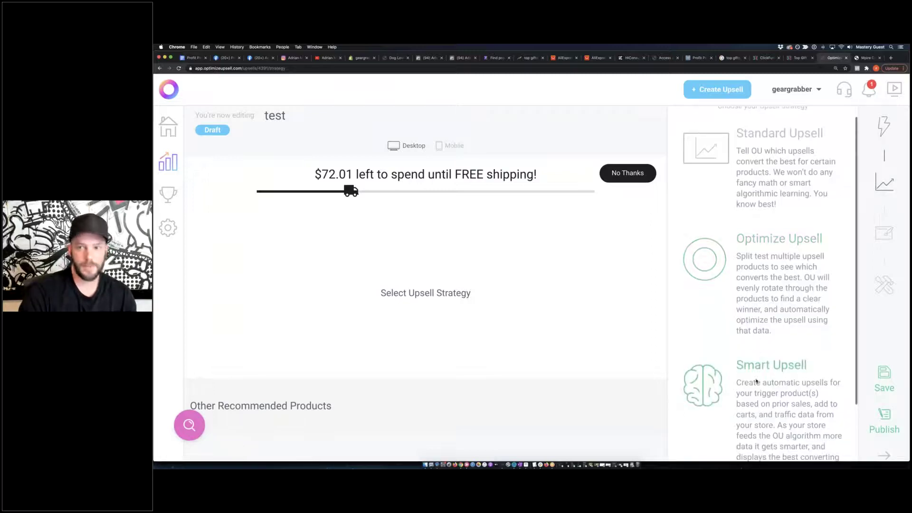
{"action": "left_click", "coordinate": [757, 382]}
{"action": "scroll", "coordinate": [506, 251], "scroll_direction": "down", "scroll_amount": 3}
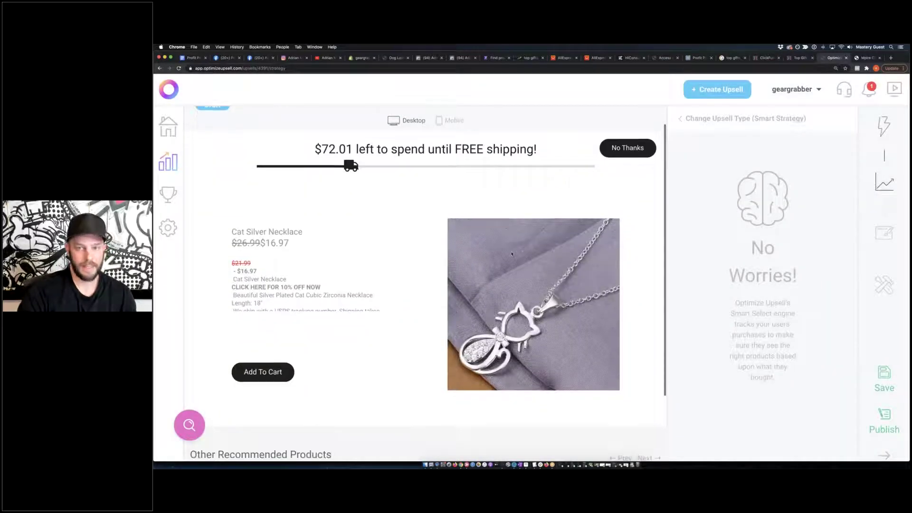
Examine the layout's style settings, from the goal and scarcity timer through the other recommended products.
{"action": "left_click", "coordinate": [885, 233]}
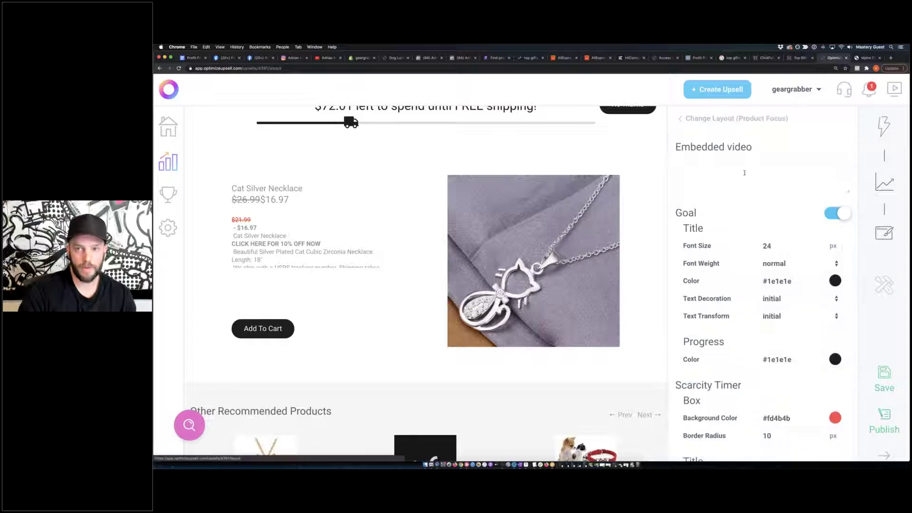
{"action": "scroll", "coordinate": [760, 252], "scroll_direction": "down", "scroll_amount": 3}
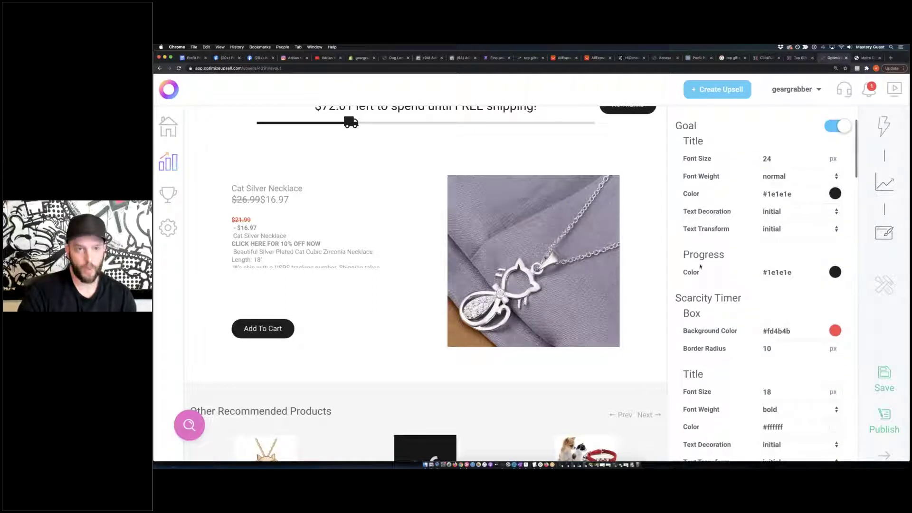
{"action": "scroll", "coordinate": [695, 271], "scroll_direction": "down", "scroll_amount": 10}
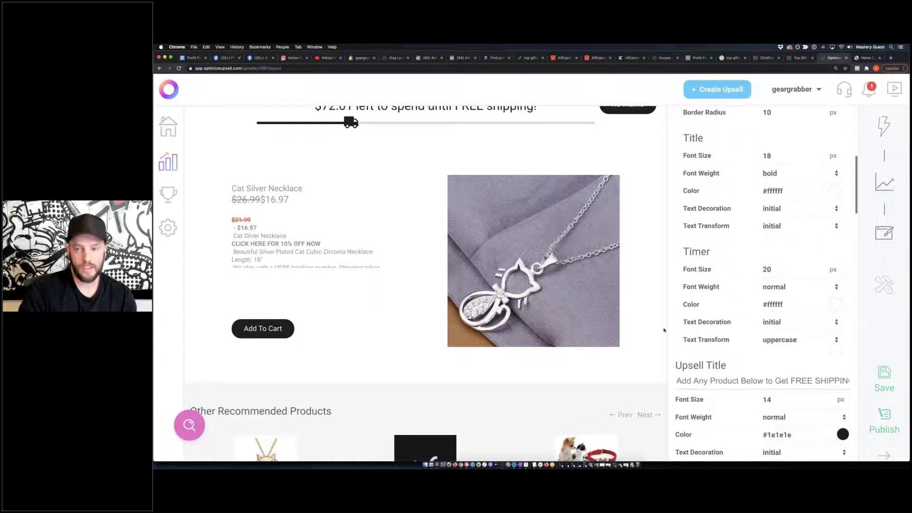
{"action": "scroll", "coordinate": [842, 237], "scroll_direction": "down", "scroll_amount": 10}
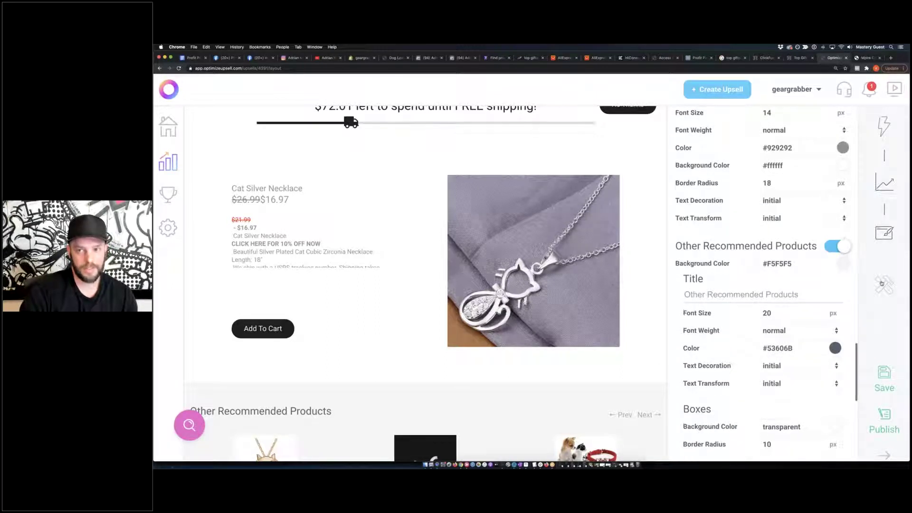
Add a resetting scarcity timer of 13 minutes to the upsell.
{"action": "left_click", "coordinate": [885, 285]}
{"action": "left_click", "coordinate": [760, 123]}
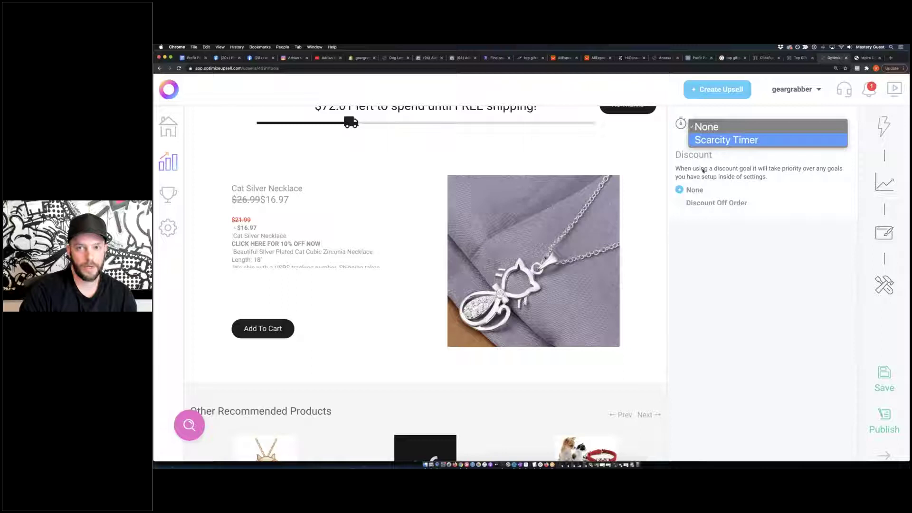
{"action": "left_click", "coordinate": [728, 139]}
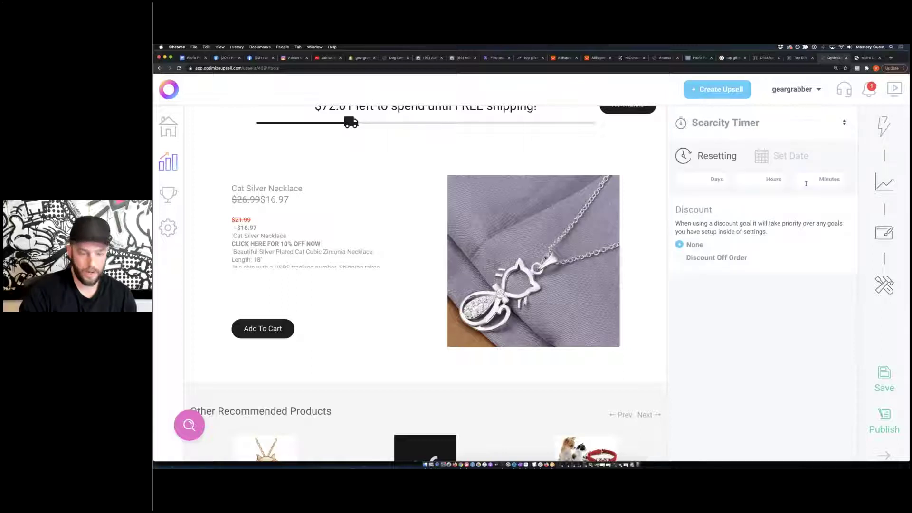
{"action": "left_click", "coordinate": [806, 183]}
{"action": "left_click", "coordinate": [820, 195]}
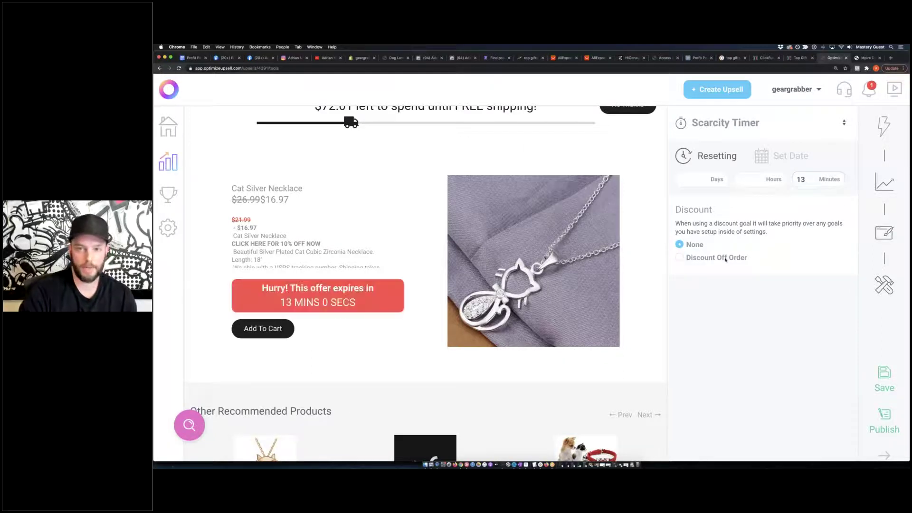
Enable Discount Off Order for the upsell with an amount of 20%.
{"action": "left_click", "coordinate": [715, 258]}
{"action": "left_click", "coordinate": [727, 272]}
{"action": "type", "text": "20"}
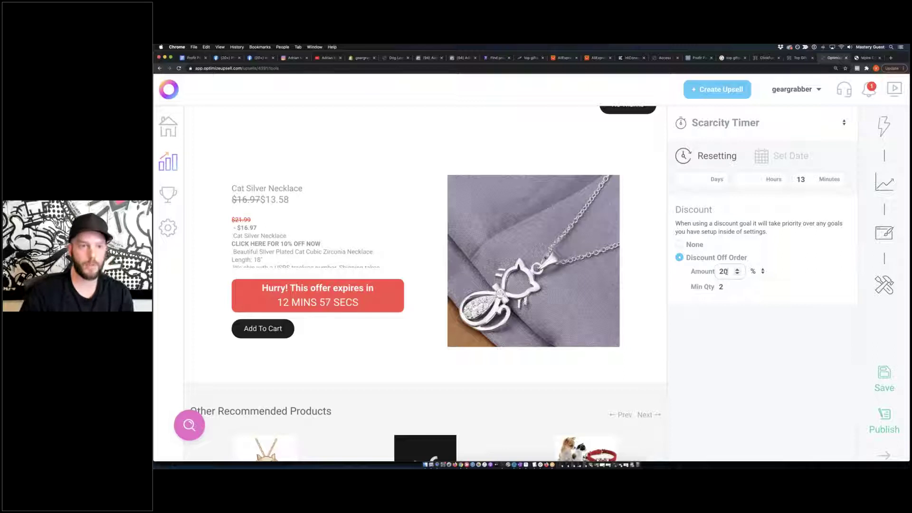
{"action": "left_click", "coordinate": [704, 397]}
{"action": "scroll", "coordinate": [425, 285], "scroll_direction": "up", "scroll_amount": 3}
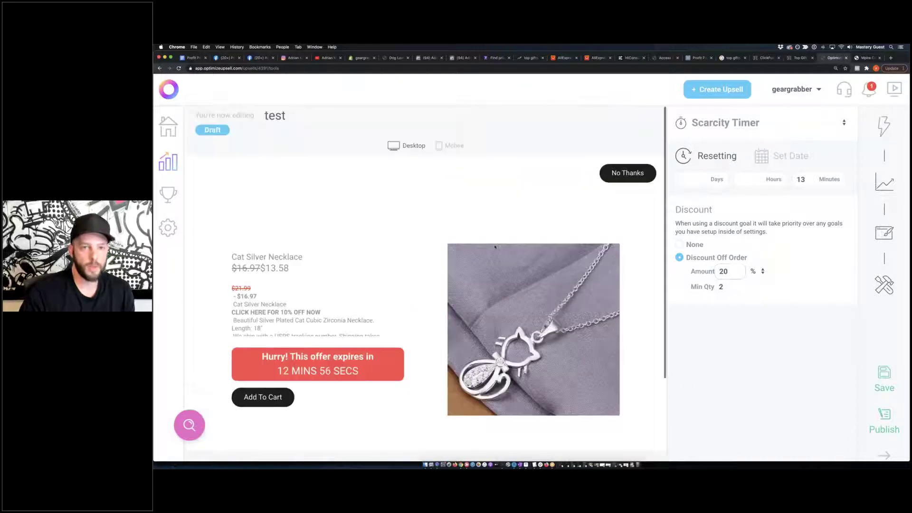
Preview the upsell on mobile, examine its mobile layout style settings, and return to the desktop preview.
{"action": "left_click", "coordinate": [449, 145]}
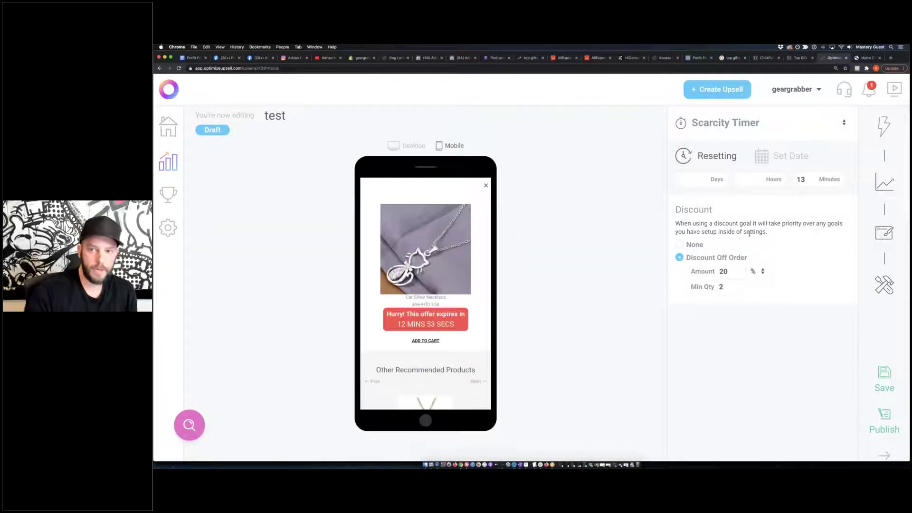
{"action": "left_click", "coordinate": [883, 234]}
{"action": "scroll", "coordinate": [745, 230], "scroll_direction": "down", "scroll_amount": 10}
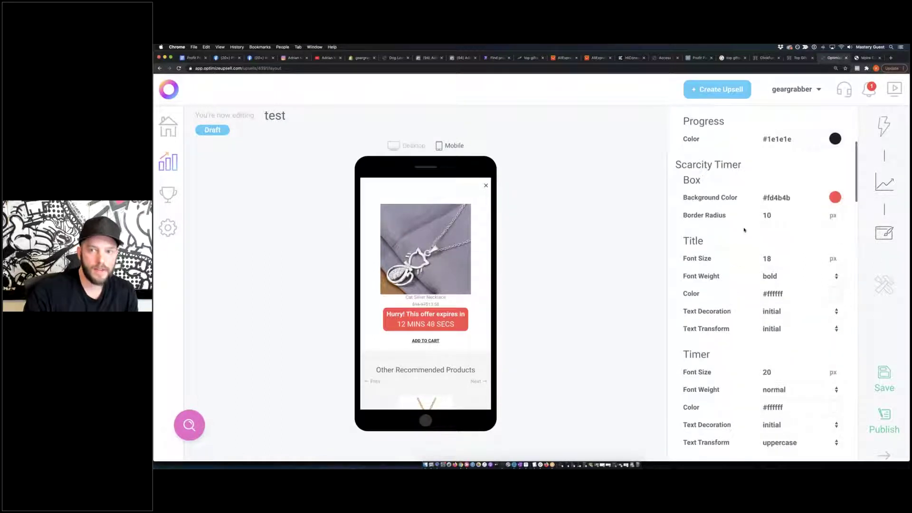
{"action": "scroll", "coordinate": [745, 230], "scroll_direction": "down", "scroll_amount": 10}
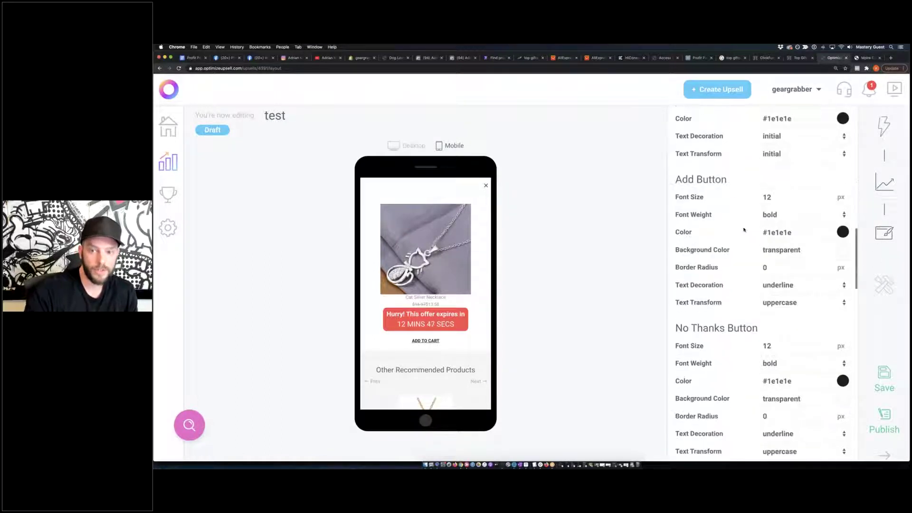
{"action": "scroll", "coordinate": [745, 230], "scroll_direction": "down", "scroll_amount": 10}
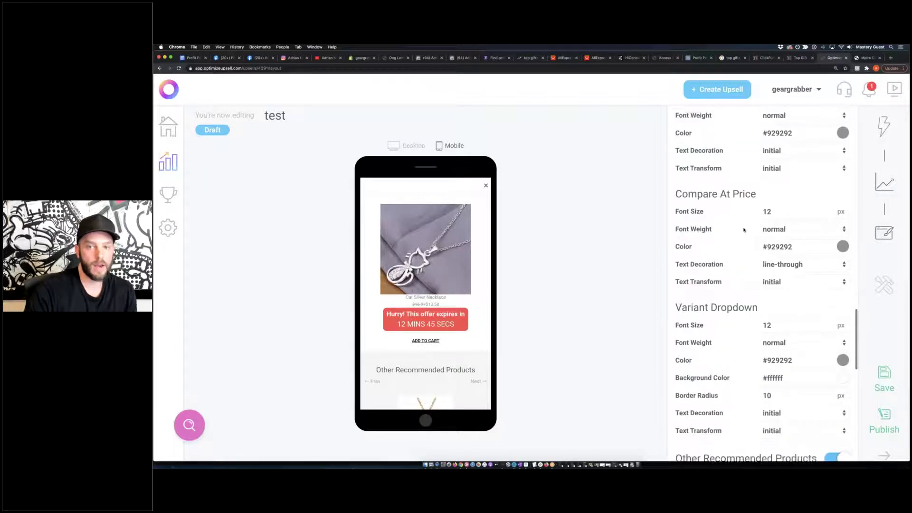
{"action": "scroll", "coordinate": [744, 230], "scroll_direction": "down", "scroll_amount": 5}
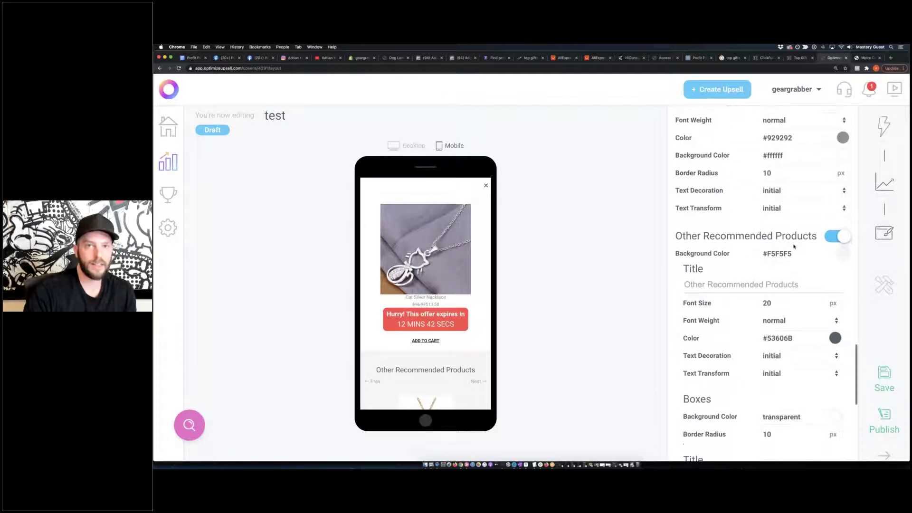
{"action": "scroll", "coordinate": [766, 241], "scroll_direction": "down", "scroll_amount": 10}
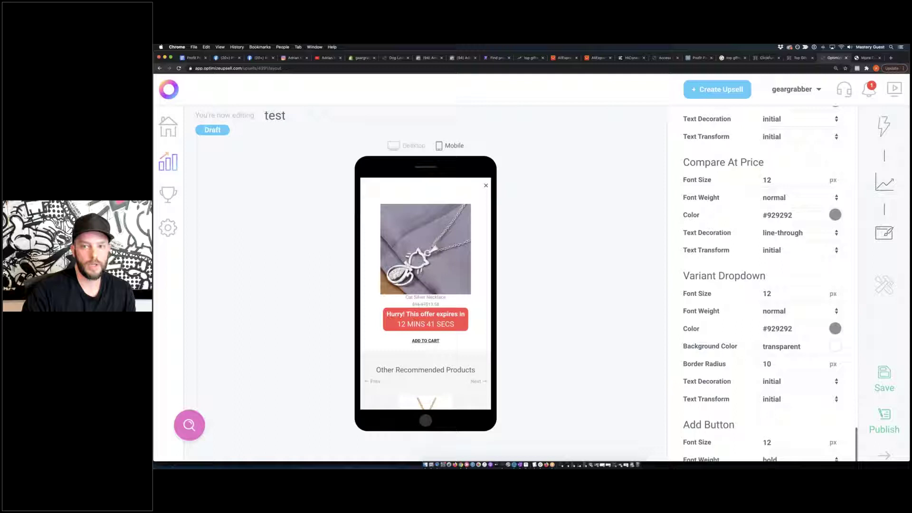
{"action": "scroll", "coordinate": [769, 235], "scroll_direction": "down", "scroll_amount": 2}
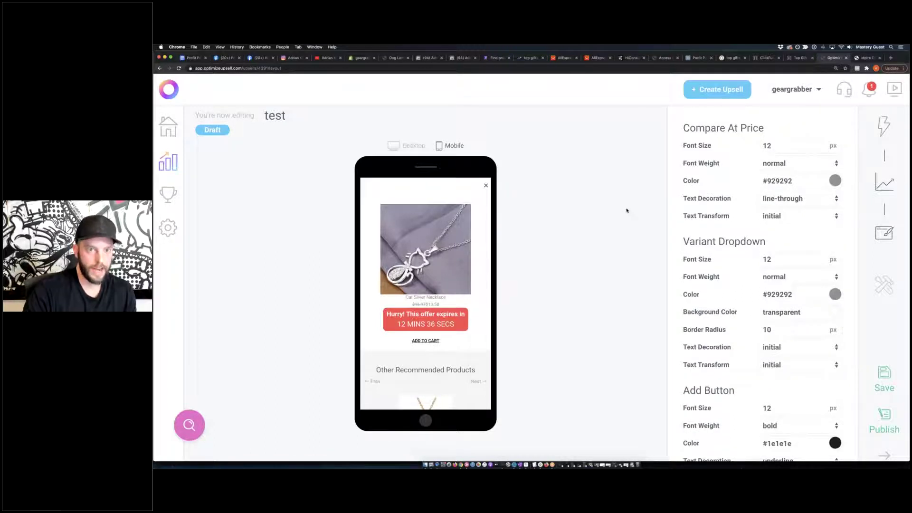
{"action": "left_click", "coordinate": [417, 149]}
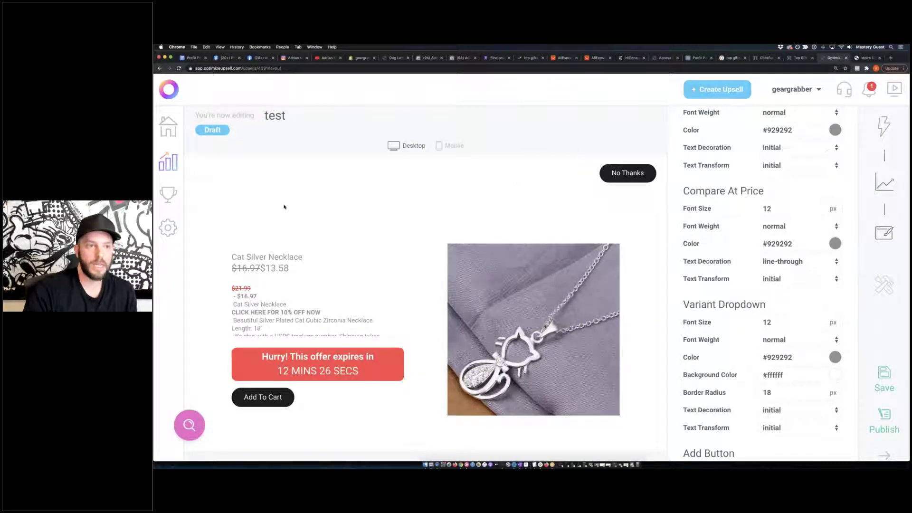
Return to the upsells list and open the Black Friday - 40% OFF Owl Bundle (Modal) upsell.
{"action": "left_click", "coordinate": [566, 180]}
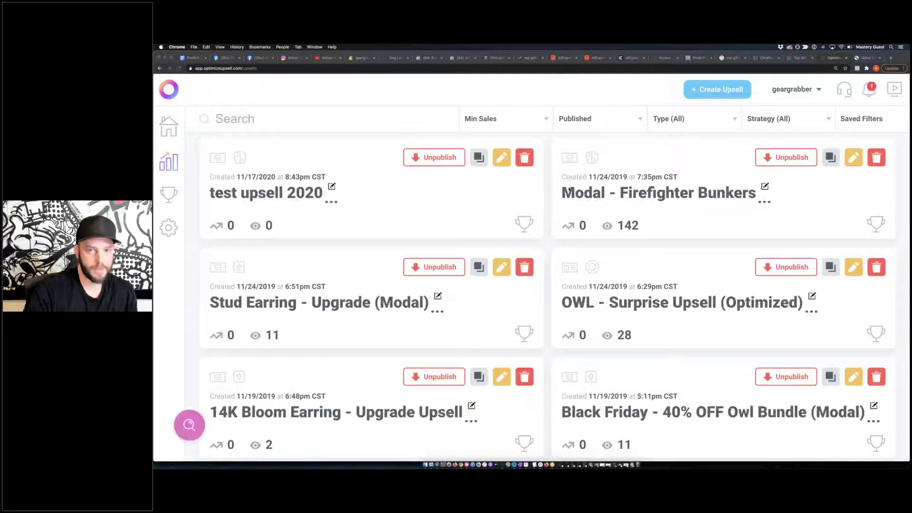
{"action": "scroll", "coordinate": [545, 206], "scroll_direction": "down", "scroll_amount": 5}
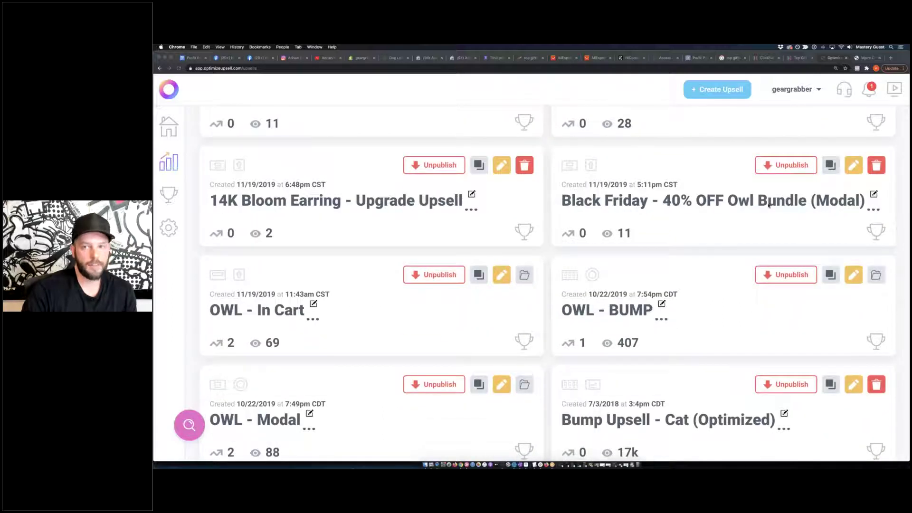
{"action": "left_click", "coordinate": [768, 204]}
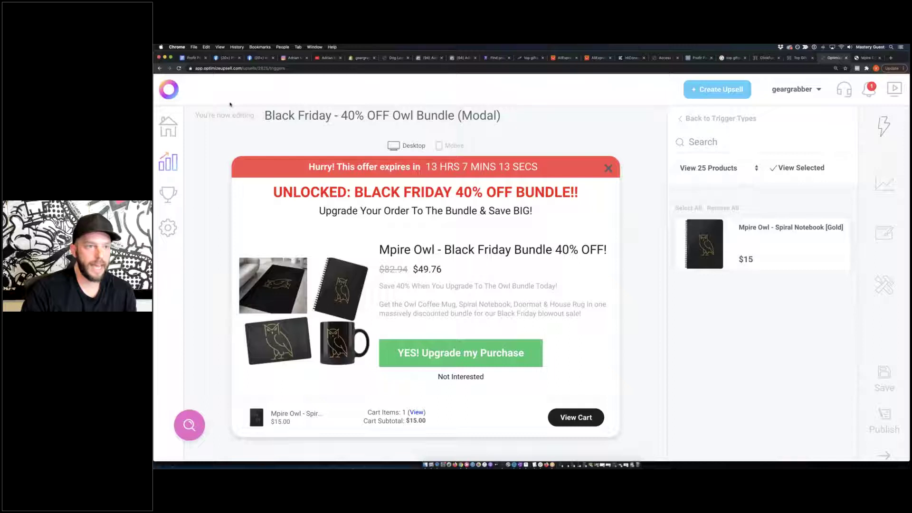
Return to the upsells list and look through the published modal, in-cart and bump upsells.
{"action": "left_click", "coordinate": [169, 164]}
{"action": "scroll", "coordinate": [367, 209], "scroll_direction": "down", "scroll_amount": 3}
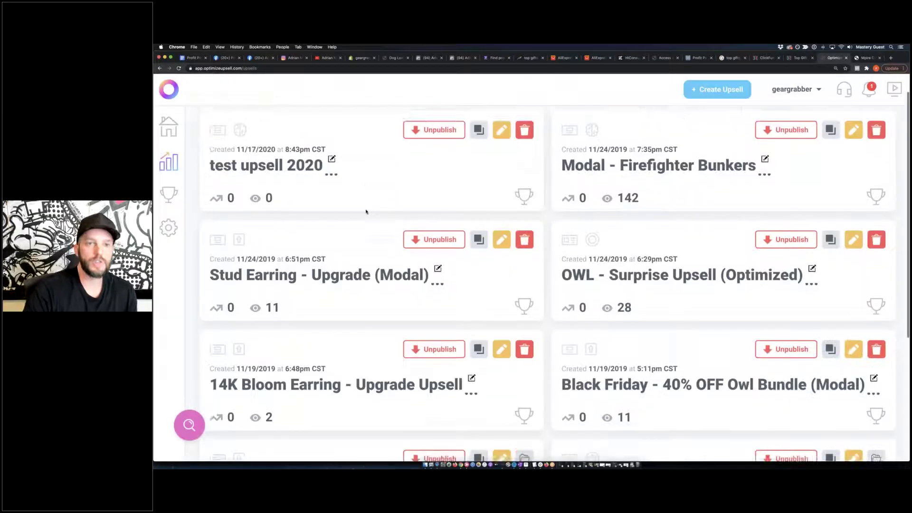
{"action": "scroll", "coordinate": [366, 212], "scroll_direction": "down", "scroll_amount": 2}
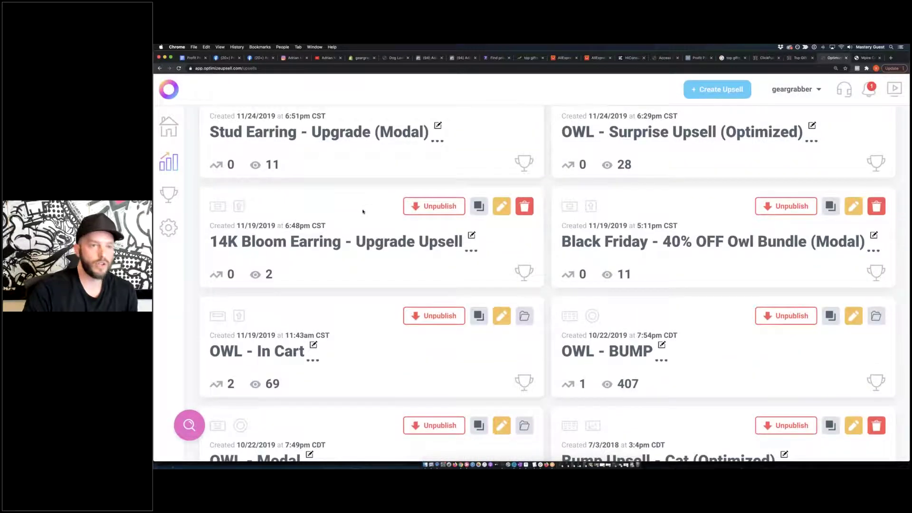
{"action": "scroll", "coordinate": [363, 211], "scroll_direction": "up", "scroll_amount": 1}
{"action": "left_click_drag", "start_coordinate": [275, 249], "coordinate": [416, 252]}
{"action": "left_click", "coordinate": [389, 257]}
{"action": "scroll", "coordinate": [390, 260], "scroll_direction": "down", "scroll_amount": 3}
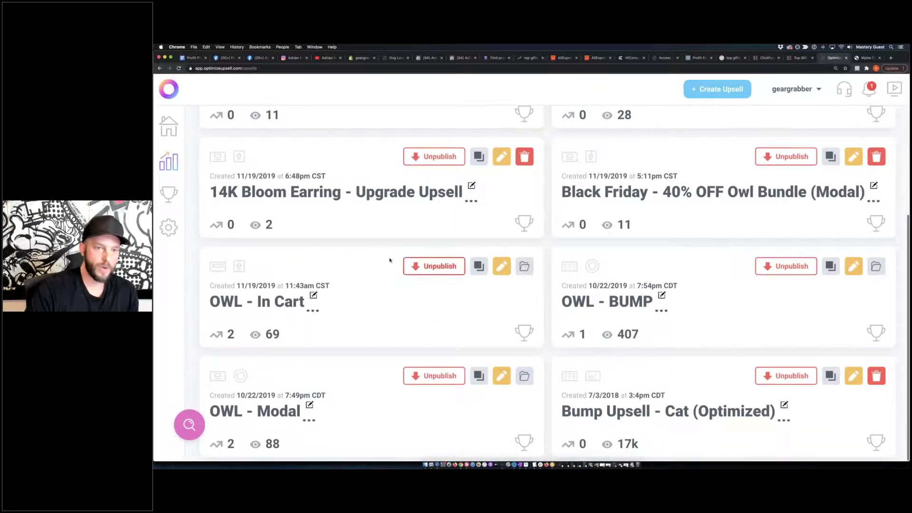
{"action": "scroll", "coordinate": [390, 260], "scroll_direction": "up", "scroll_amount": 5}
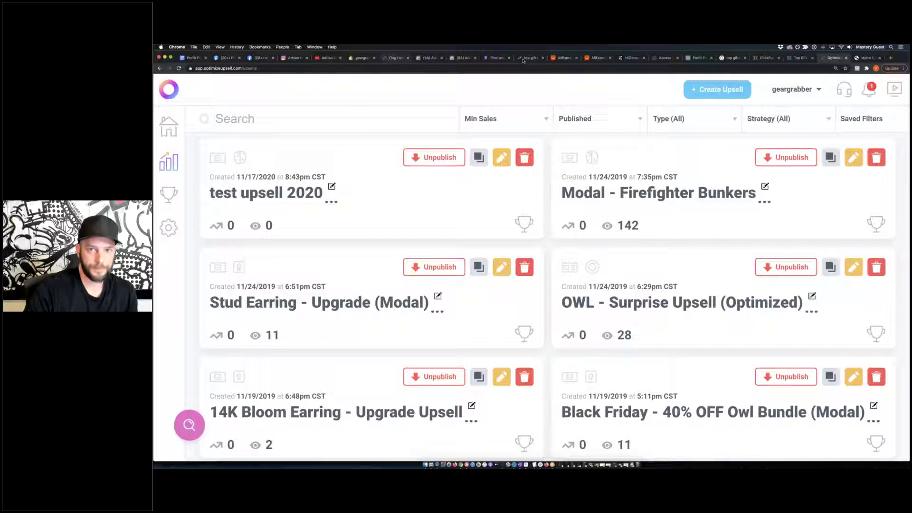
Switch to the Gear Grabber storefront's Mpire Collection page.
{"action": "left_click", "coordinate": [866, 57]}
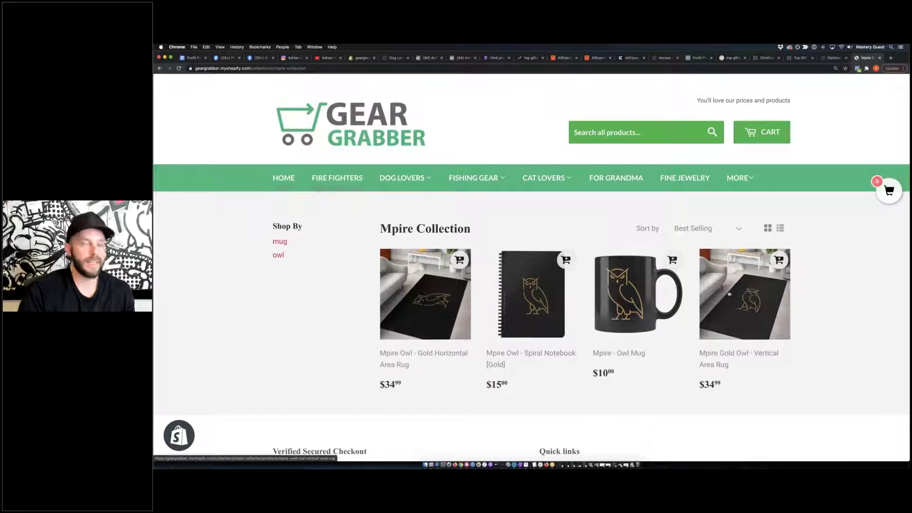
Open the Mpire Owl - Spiral Notebook [Gold] product page and add the notebook to the cart.
{"action": "left_click", "coordinate": [527, 325]}
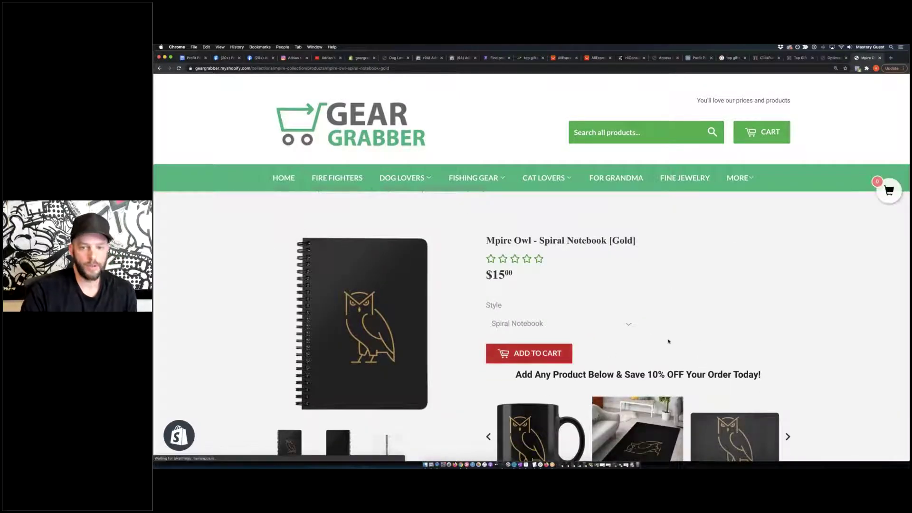
{"action": "scroll", "coordinate": [650, 353], "scroll_direction": "down", "scroll_amount": 2}
{"action": "scroll", "coordinate": [649, 353], "scroll_direction": "down", "scroll_amount": 1}
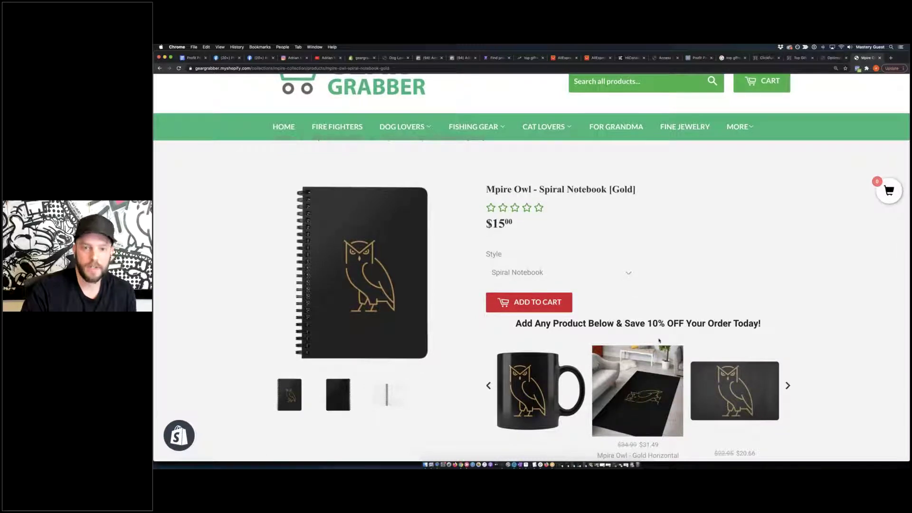
{"action": "scroll", "coordinate": [658, 341], "scroll_direction": "up", "scroll_amount": 3}
{"action": "left_click", "coordinate": [531, 356]}
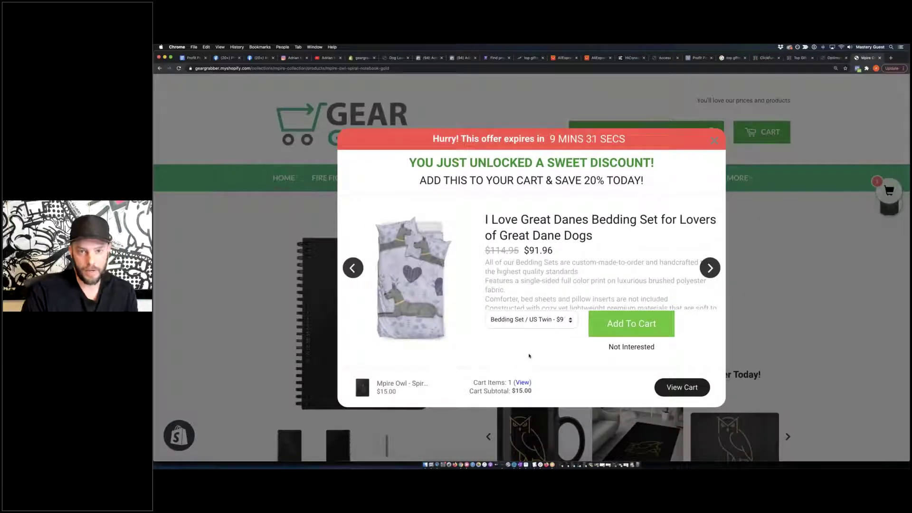
Browse the products offered in the 20% discount upsell pop-up and close the offer.
{"action": "left_click", "coordinate": [352, 267]}
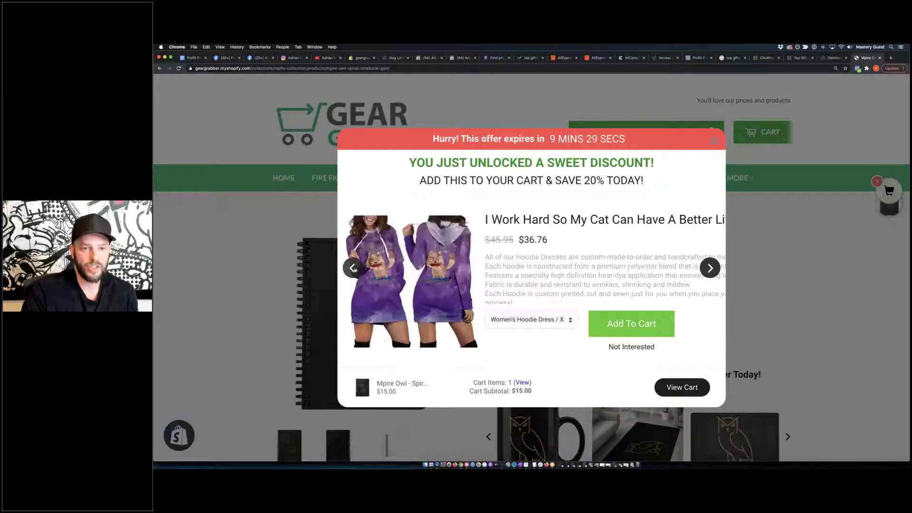
{"action": "left_click", "coordinate": [710, 268]}
{"action": "left_click", "coordinate": [710, 268]}
{"action": "left_click", "coordinate": [711, 268]}
{"action": "left_click", "coordinate": [710, 268]}
{"action": "left_click", "coordinate": [711, 268]}
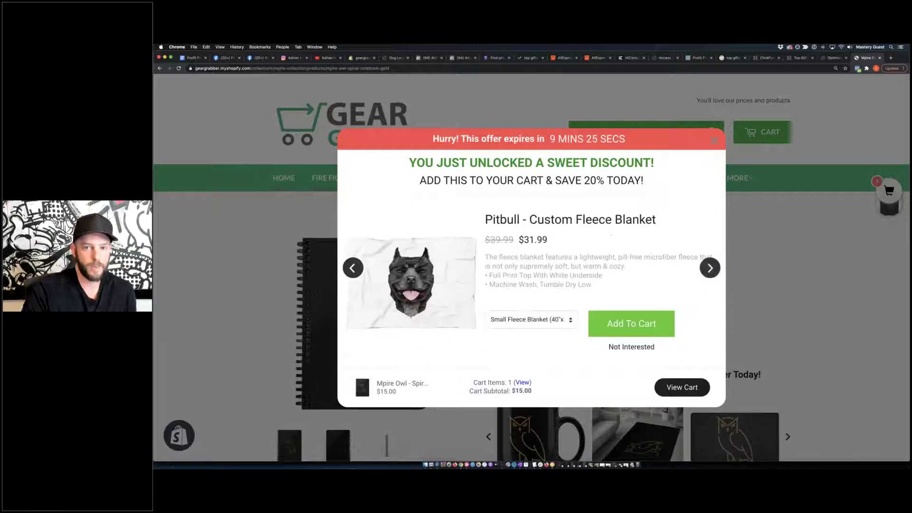
{"action": "left_click", "coordinate": [710, 268]}
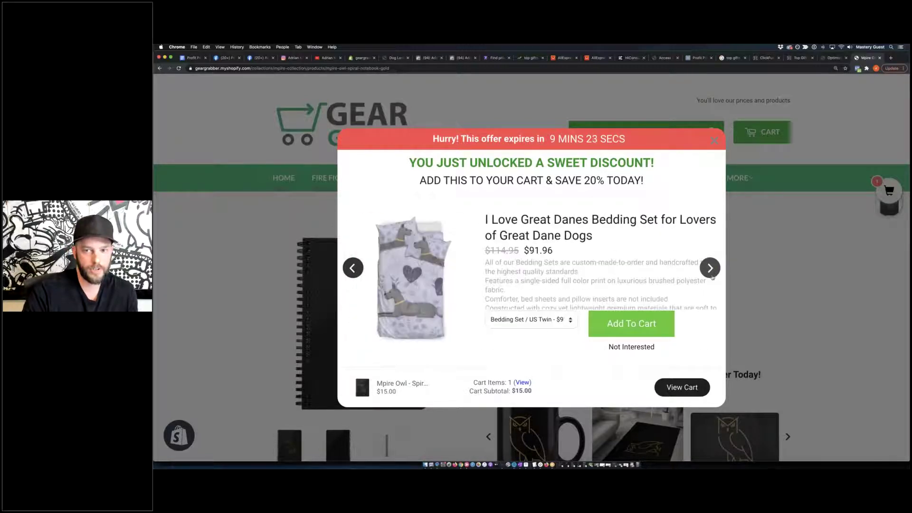
{"action": "left_click", "coordinate": [711, 268]}
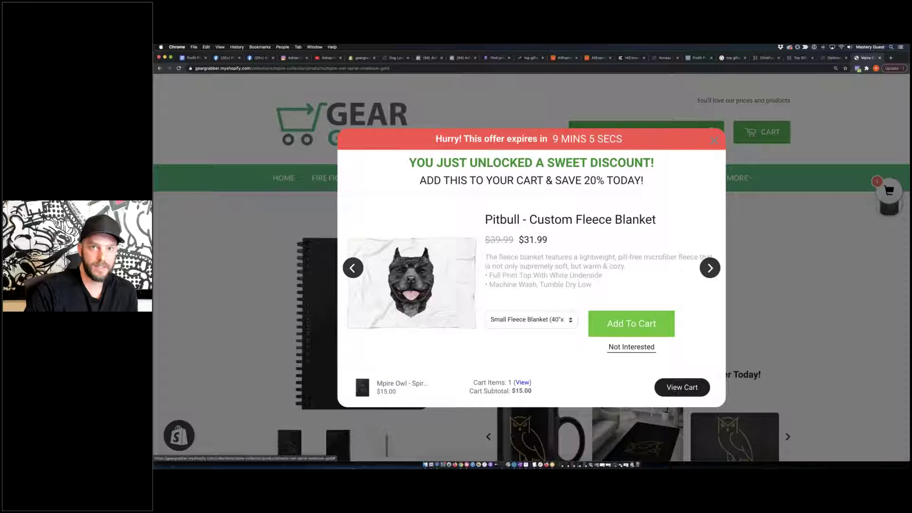
{"action": "left_click", "coordinate": [715, 141]}
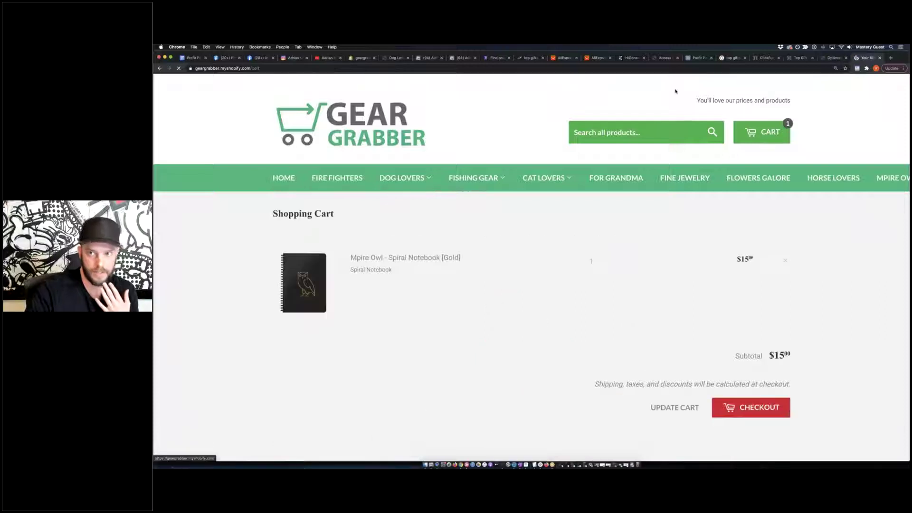
Switch to the OptimizeUpsell upsells list and unpublish test upsell 2020.
{"action": "key", "text": "ctrl+shift+Tab"}
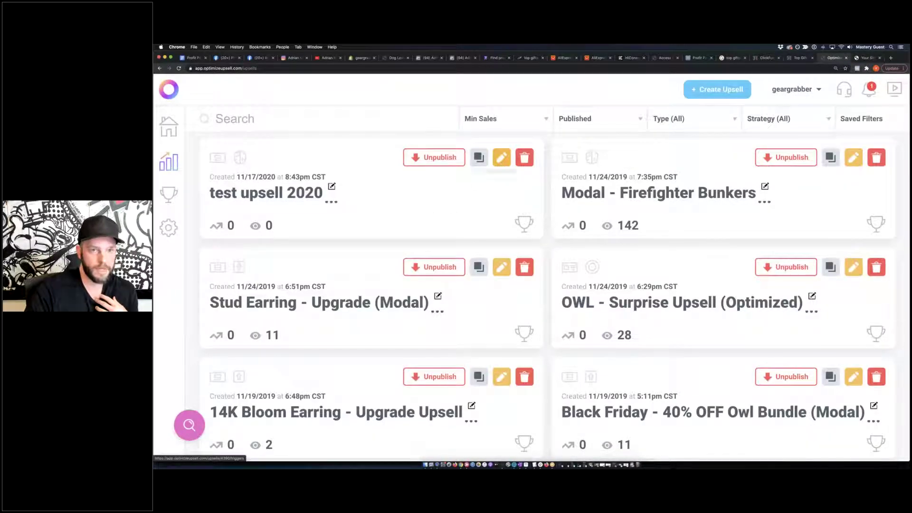
{"action": "left_click", "coordinate": [434, 157]}
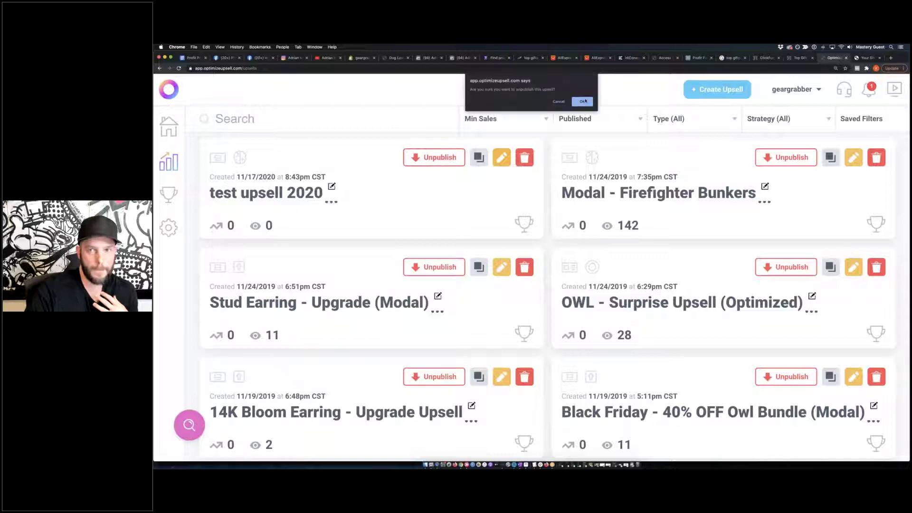
{"action": "left_click", "coordinate": [583, 102]}
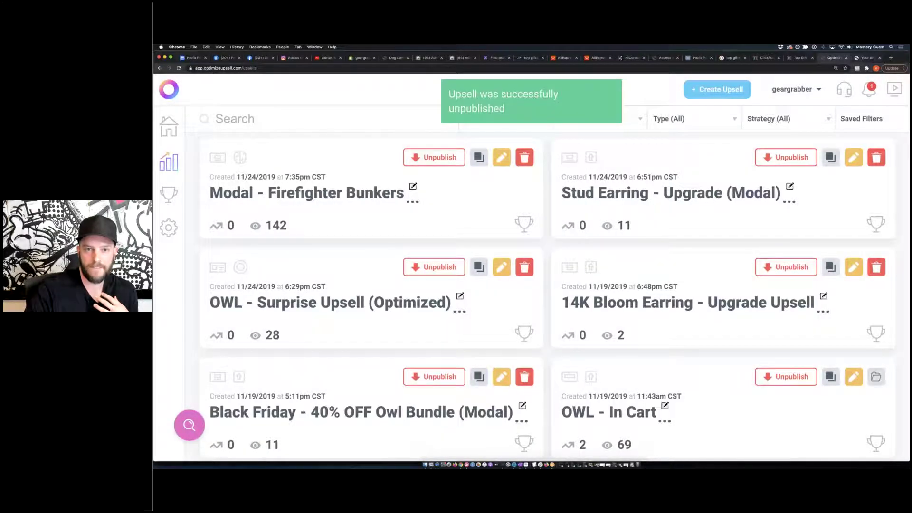
Return to the storefront cart and examine the in-cart Mpire Owl - Black Friday Bundle 40% OFF! upgrade offer.
{"action": "key", "text": "ctrl+Tab"}
{"action": "scroll", "coordinate": [623, 269], "scroll_direction": "down", "scroll_amount": 1}
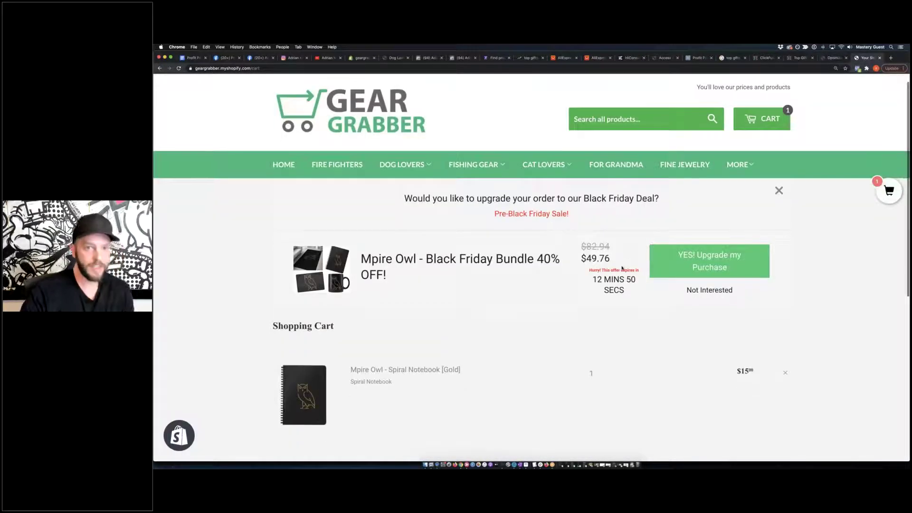
{"action": "scroll", "coordinate": [622, 269], "scroll_direction": "down", "scroll_amount": 1}
{"action": "scroll", "coordinate": [463, 250], "scroll_direction": "down", "scroll_amount": 1}
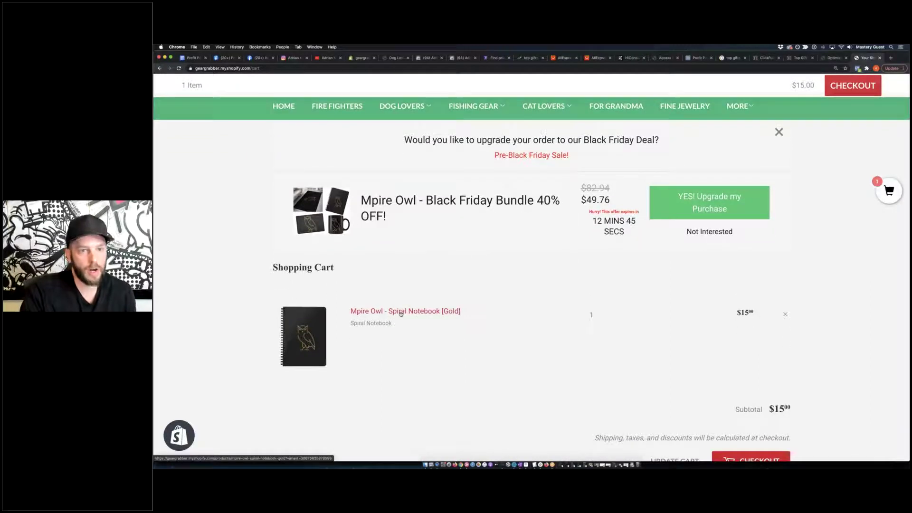
{"action": "left_click_drag", "start_coordinate": [372, 200], "coordinate": [542, 215]}
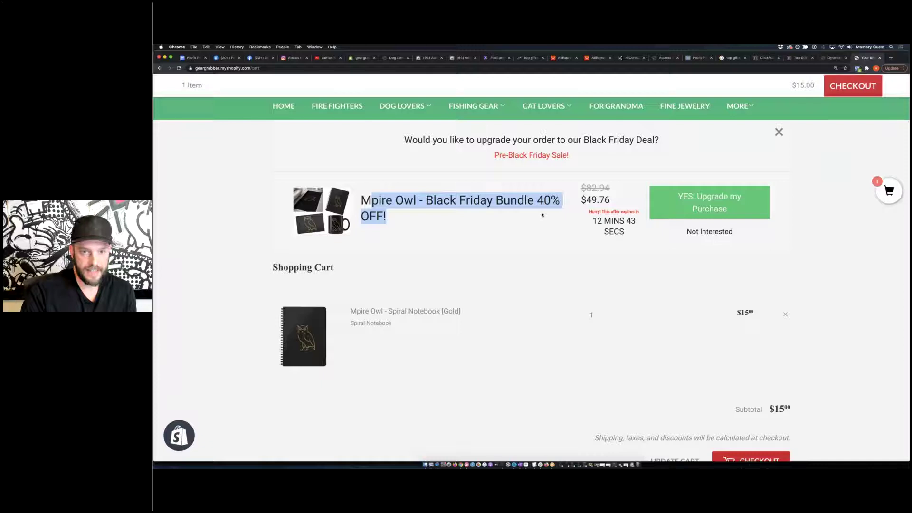
{"action": "left_click", "coordinate": [379, 208]}
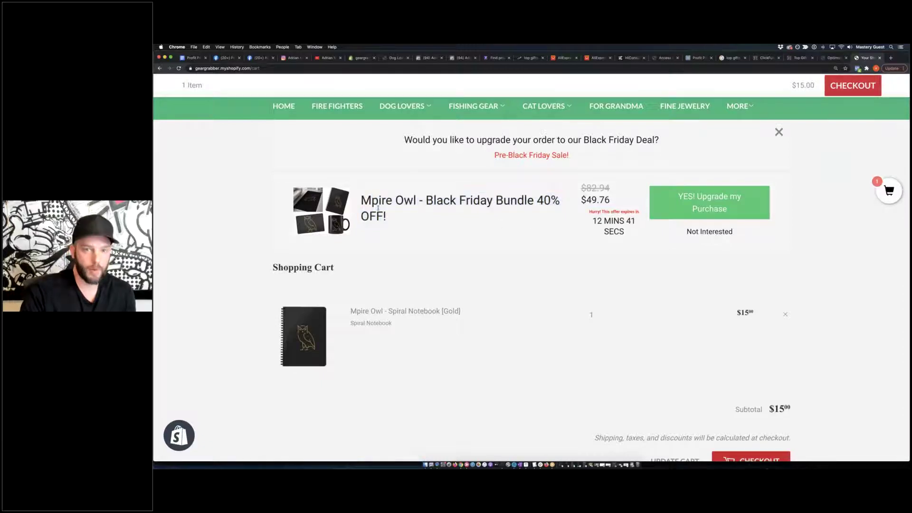
{"action": "left_click_drag", "start_coordinate": [572, 211], "coordinate": [537, 195]}
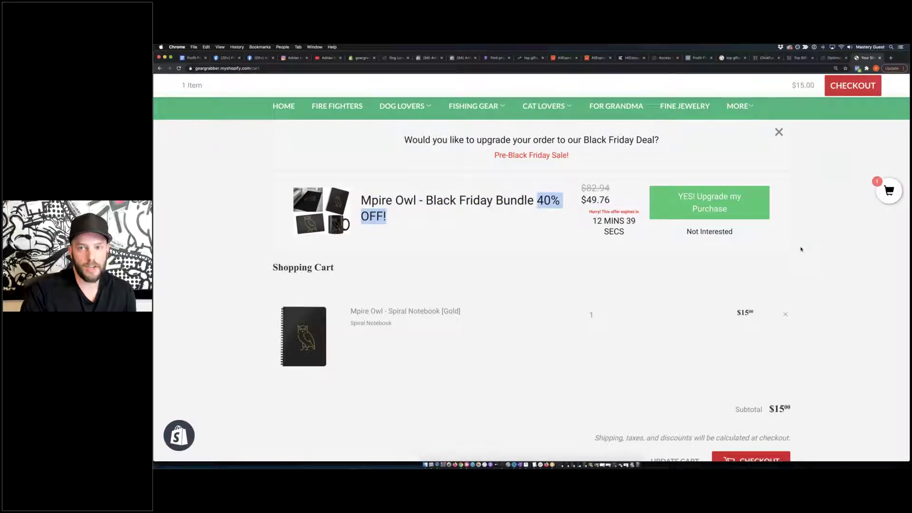
{"action": "left_click", "coordinate": [801, 250]}
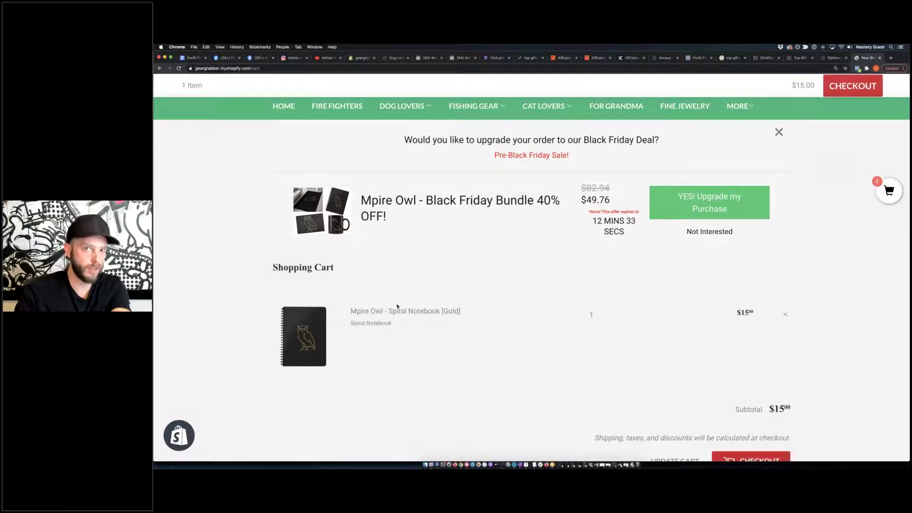
Accept the in-cart Black Friday bundle upgrade and view the updated shopping cart enlarged.
{"action": "scroll", "coordinate": [736, 196], "scroll_direction": "down", "scroll_amount": 1}
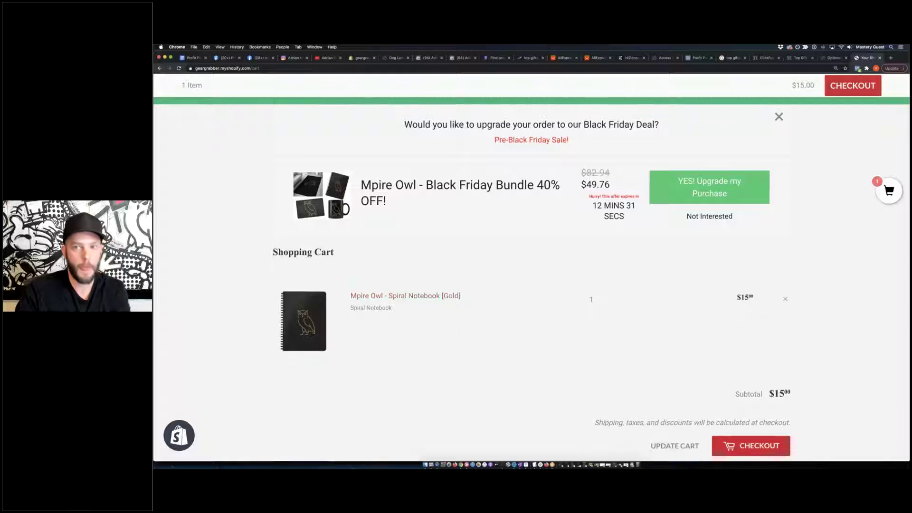
{"action": "left_click", "coordinate": [736, 195]}
{"action": "scroll", "coordinate": [558, 256], "scroll_direction": "up", "scroll_amount": 3}
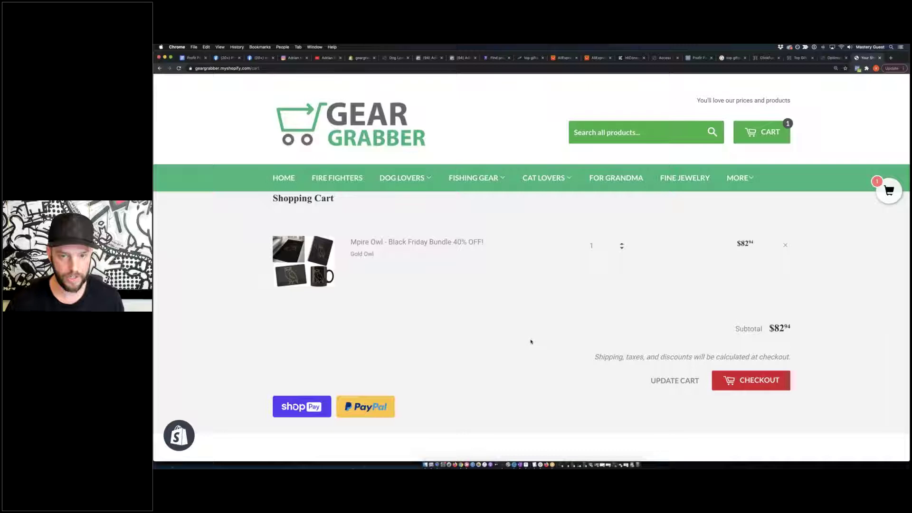
{"action": "key", "text": "super+equal"}
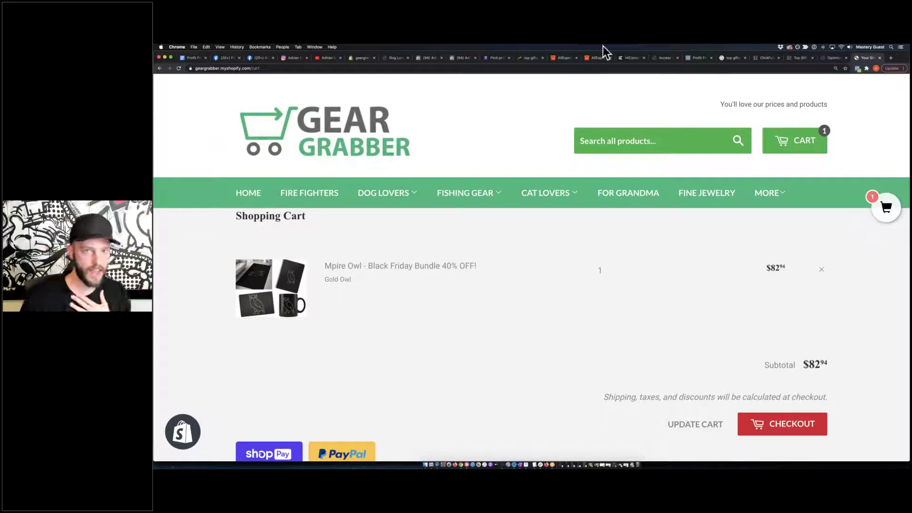
Switch to OptimizeUpsell, open OWL - Surprise Upsell (Optimized), and compare its mobile and desktop previews.
{"action": "left_click", "coordinate": [836, 58]}
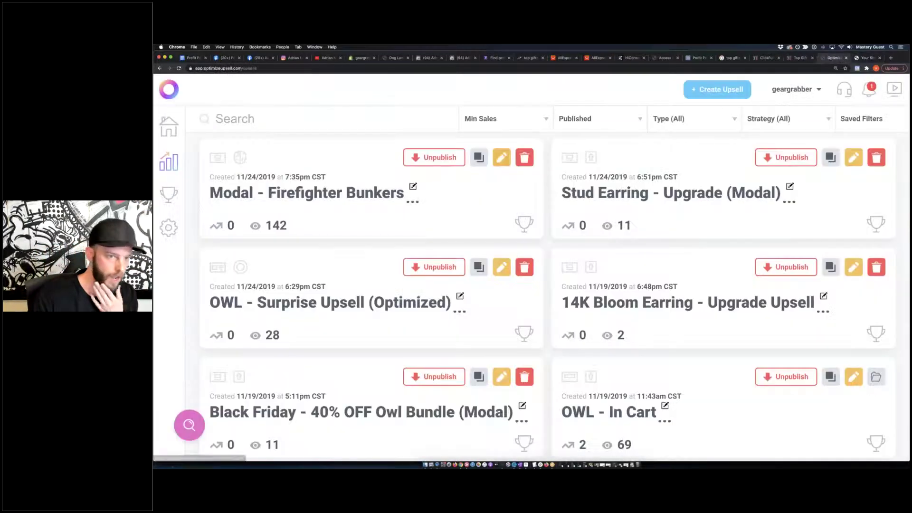
{"action": "left_click", "coordinate": [507, 273]}
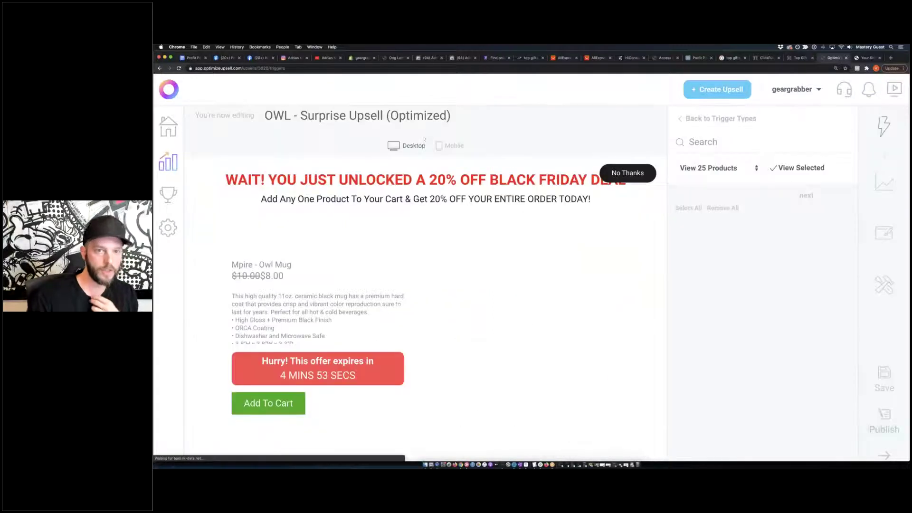
{"action": "left_click", "coordinate": [450, 149]}
{"action": "left_click", "coordinate": [451, 149]}
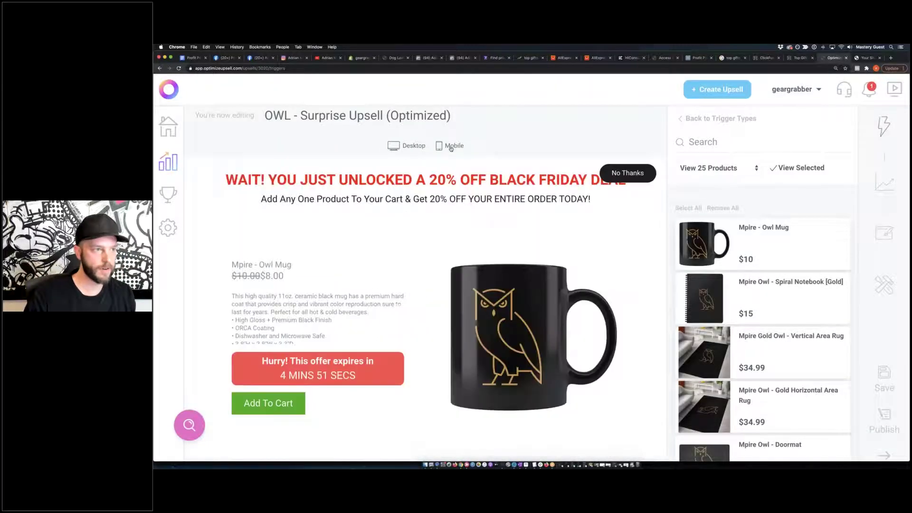
{"action": "left_click", "coordinate": [451, 148]}
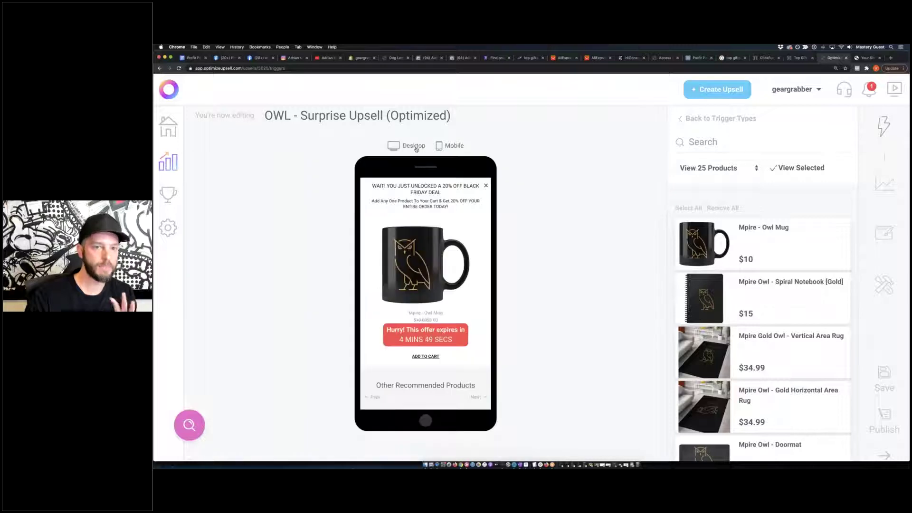
{"action": "left_click", "coordinate": [416, 149]}
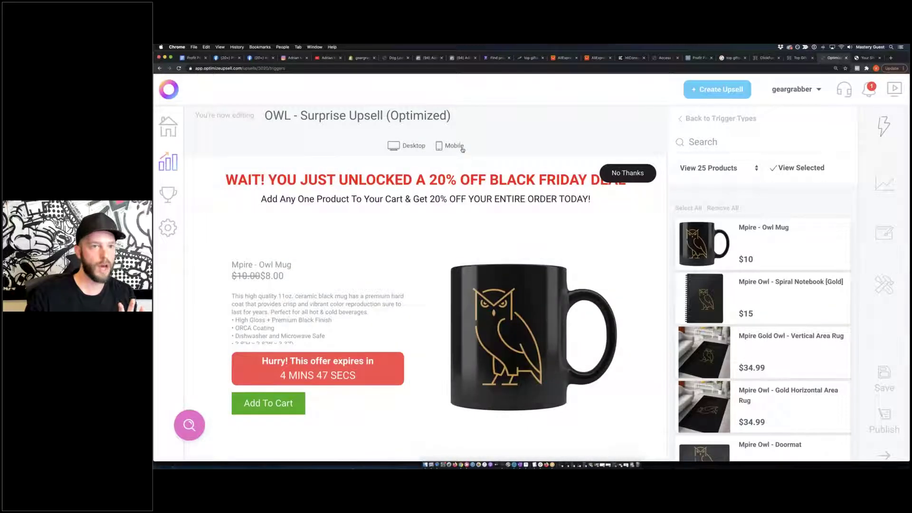
{"action": "left_click", "coordinate": [451, 149]}
{"action": "left_click", "coordinate": [403, 144]}
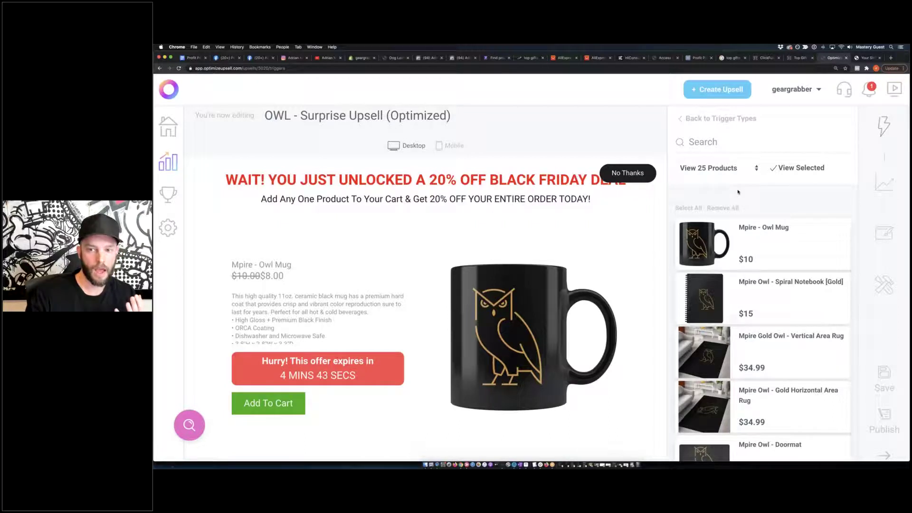
Look through the trigger products of the OWL surprise upsell and return to the upsells list.
{"action": "scroll", "coordinate": [738, 192], "scroll_direction": "down", "scroll_amount": 2}
{"action": "scroll", "coordinate": [738, 192], "scroll_direction": "up", "scroll_amount": 2}
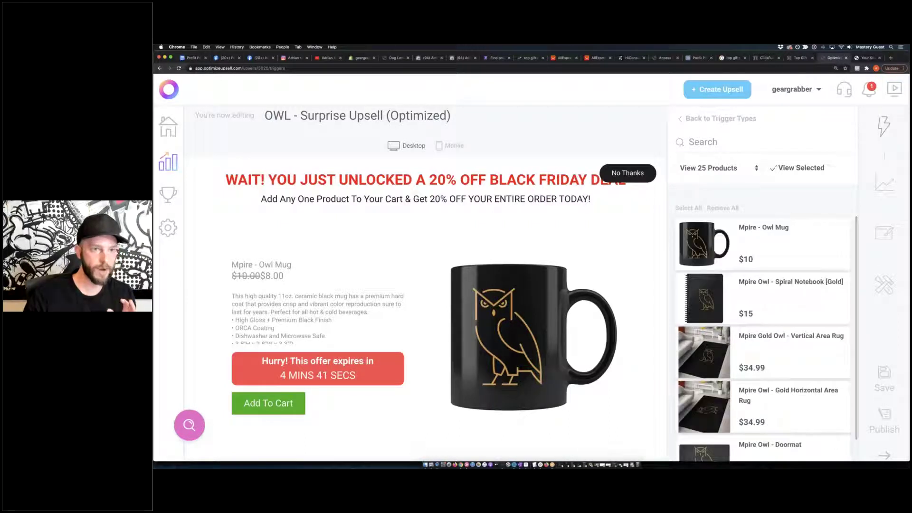
{"action": "left_click", "coordinate": [175, 161]}
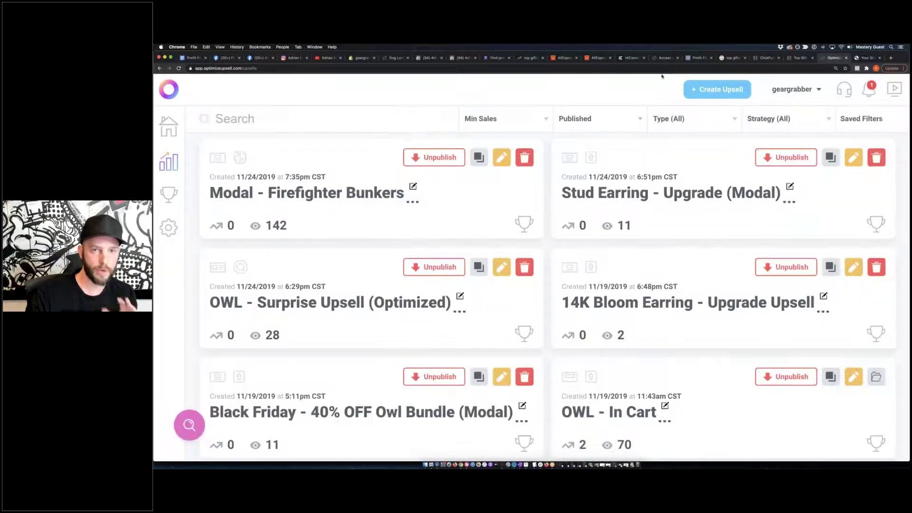
Switch to the storefront, remove the Black Friday bundle from the cart, and open the Mpire Owl collection.
{"action": "left_click", "coordinate": [861, 57]}
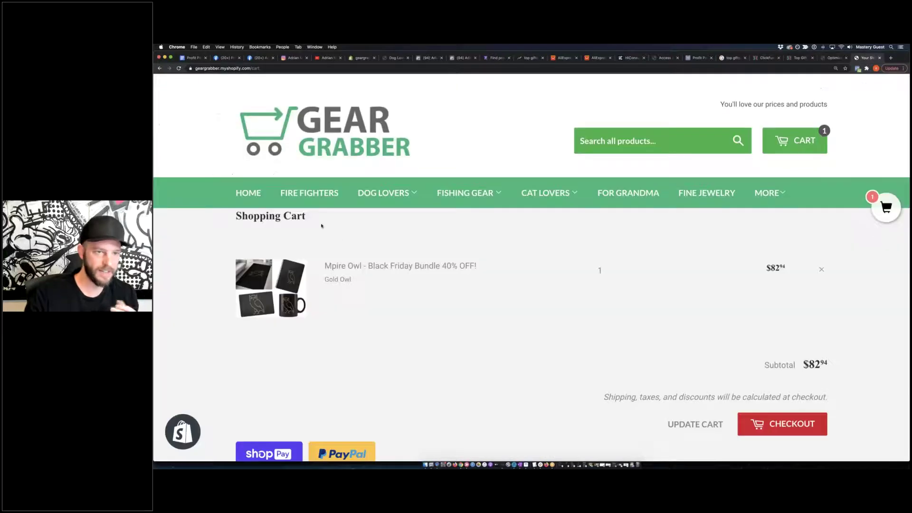
{"action": "left_click", "coordinate": [822, 269]}
{"action": "mouse_move", "coordinate": [770, 193]}
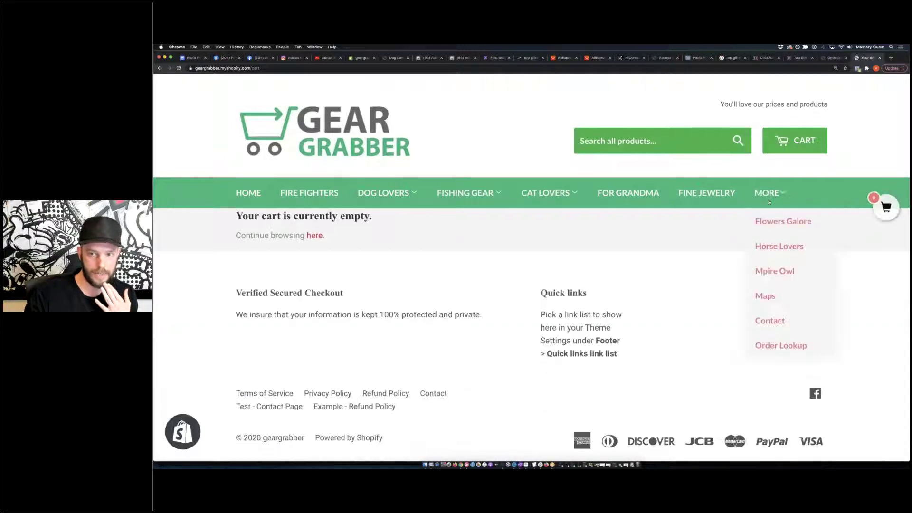
{"action": "left_click", "coordinate": [775, 271]}
Add the collection's gold spiral notebook to the cart and close the Black Friday 40% off bundle pop-up.
{"action": "scroll", "coordinate": [537, 250], "scroll_direction": "down", "scroll_amount": 3}
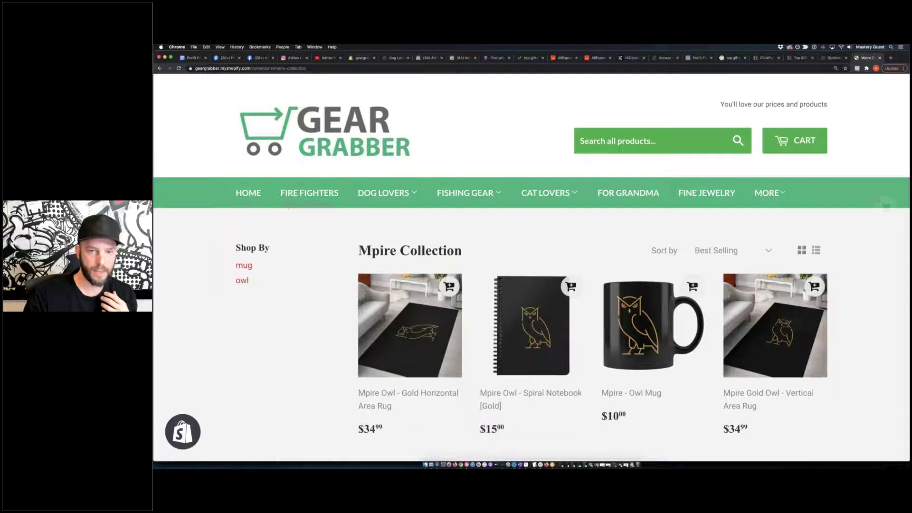
{"action": "left_click", "coordinate": [537, 249]}
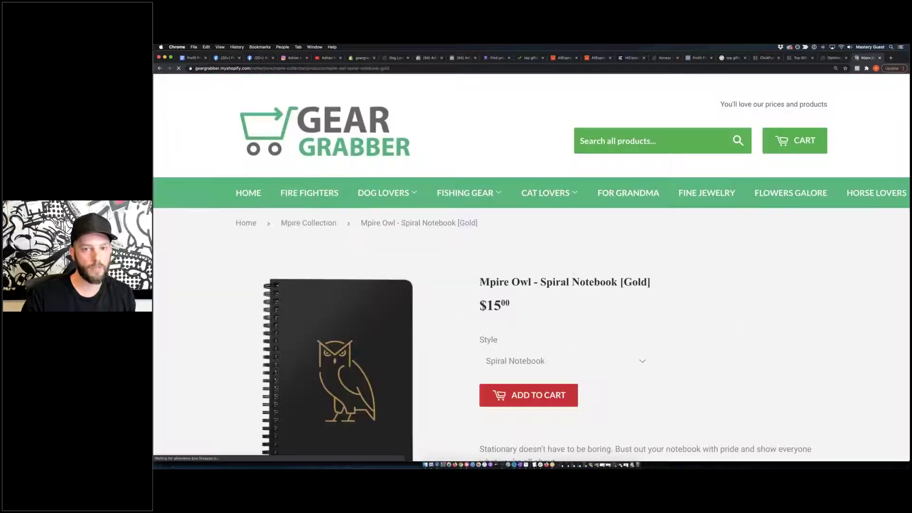
{"action": "scroll", "coordinate": [537, 249], "scroll_direction": "down", "scroll_amount": 3}
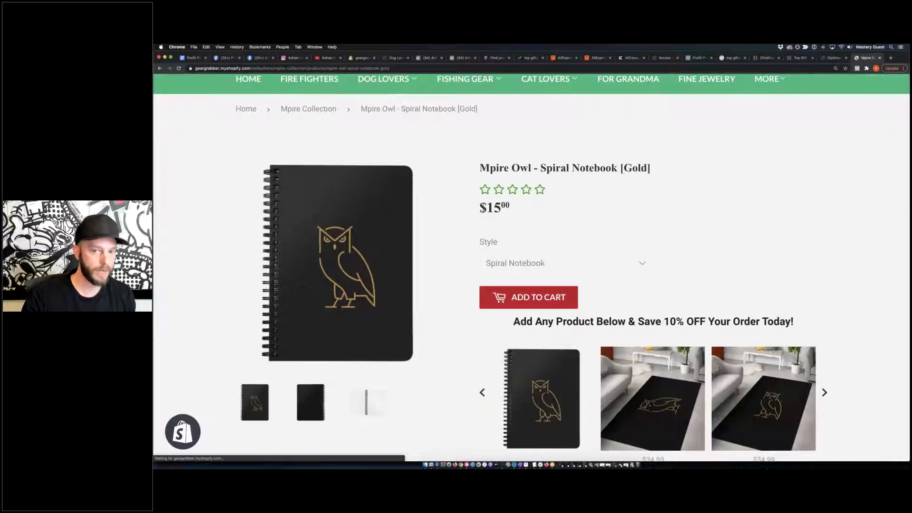
{"action": "scroll", "coordinate": [523, 286], "scroll_direction": "down", "scroll_amount": 1}
{"action": "left_click", "coordinate": [514, 253]}
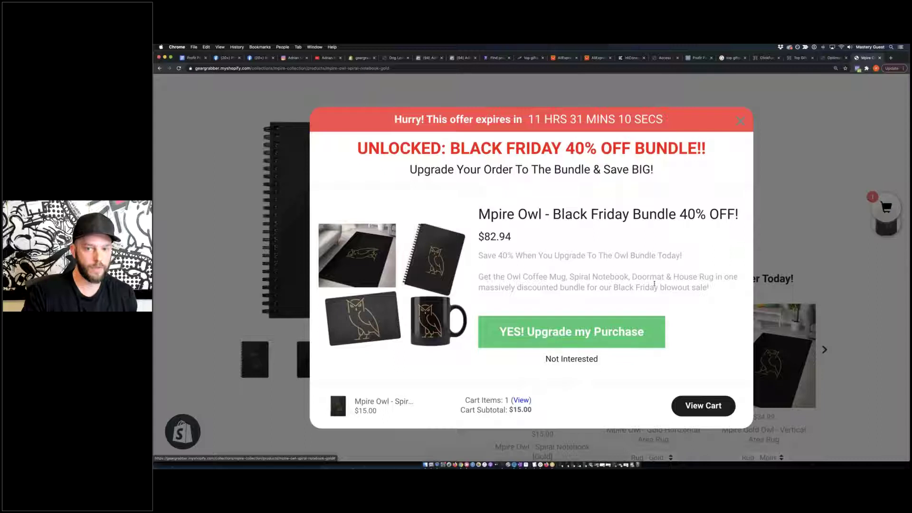
{"action": "left_click", "coordinate": [739, 123]}
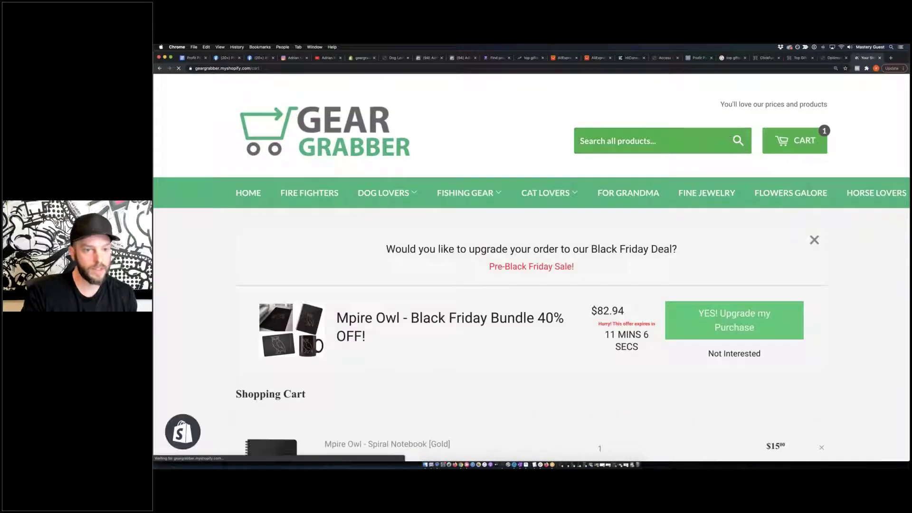
Open the Gold Horizontal Area Rug from the Mpire Owl collection and add the Owl Mug from its 10% off offers to the cart.
{"action": "mouse_move", "coordinate": [769, 193]}
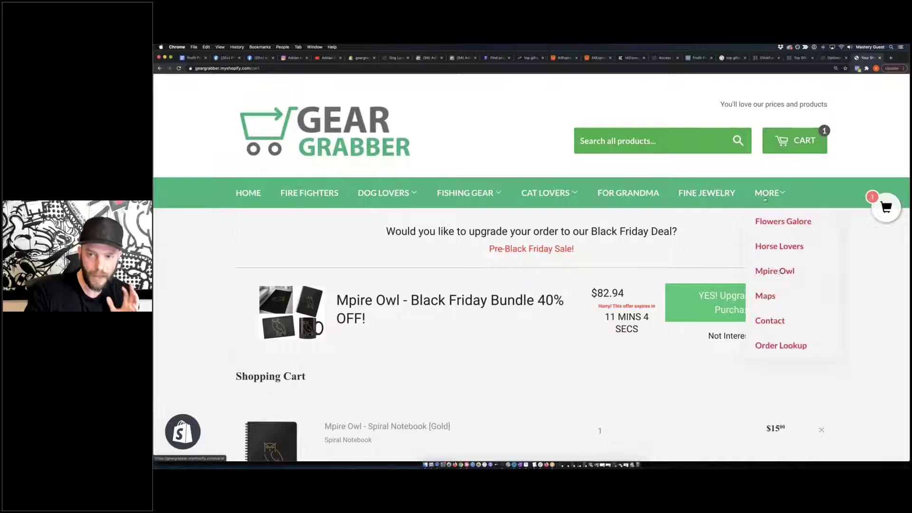
{"action": "left_click", "coordinate": [776, 271]}
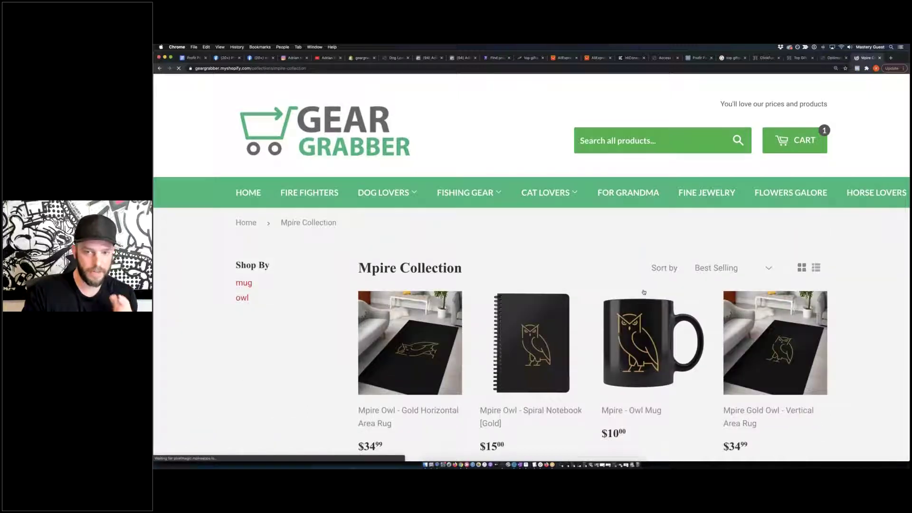
{"action": "scroll", "coordinate": [775, 260], "scroll_direction": "down", "scroll_amount": 3}
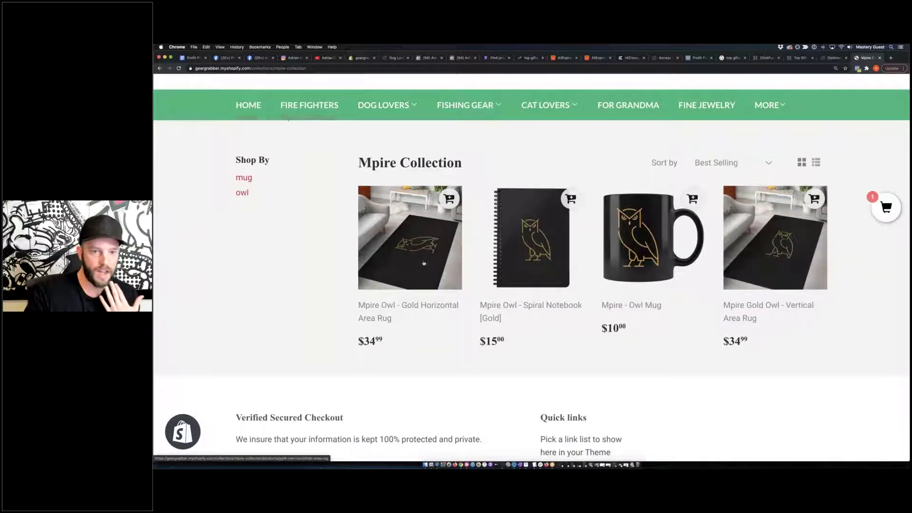
{"action": "left_click", "coordinate": [417, 264]}
{"action": "scroll", "coordinate": [418, 264], "scroll_direction": "down", "scroll_amount": 9}
{"action": "left_click_drag", "start_coordinate": [758, 209], "coordinate": [794, 210]}
{"action": "left_click", "coordinate": [677, 422]}
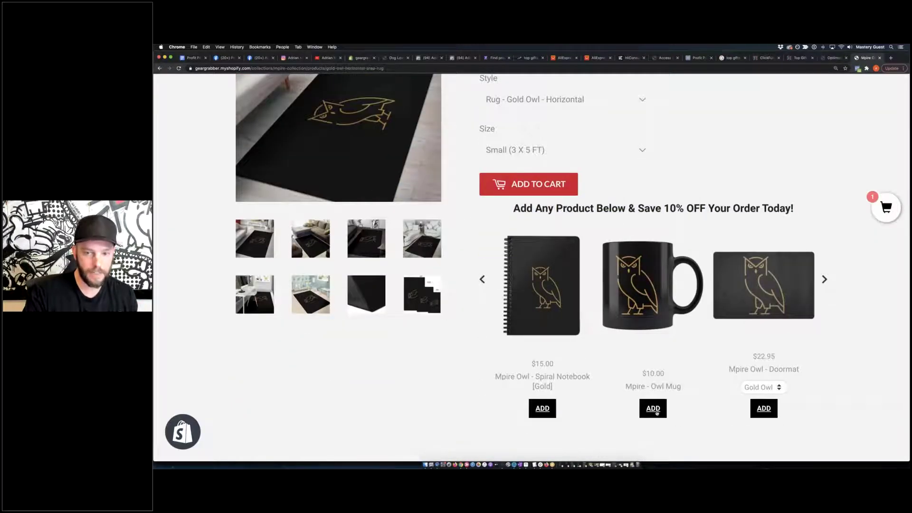
{"action": "left_click", "coordinate": [658, 413]}
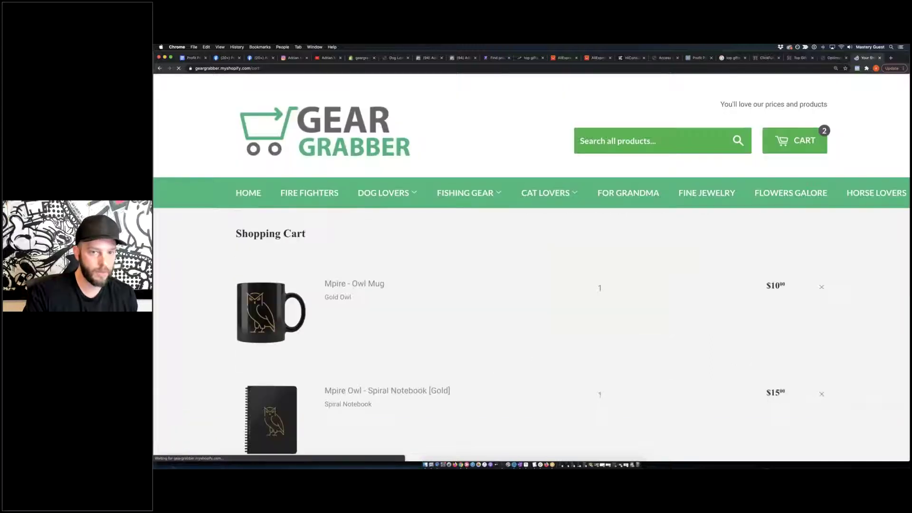
Open the Owl Mug from the cart, add another one, decline the vertical rug offer, and close the upsell pop-up.
{"action": "scroll", "coordinate": [669, 352], "scroll_direction": "down", "scroll_amount": 4}
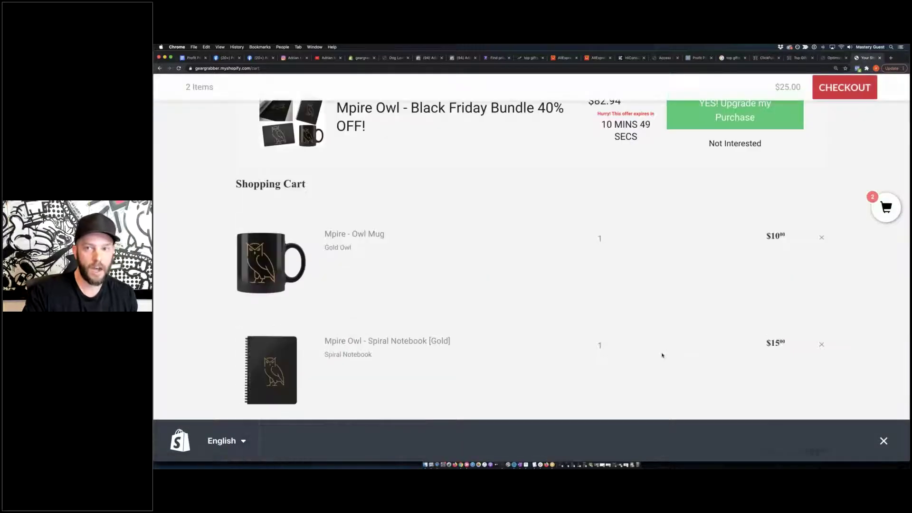
{"action": "scroll", "coordinate": [660, 354], "scroll_direction": "up", "scroll_amount": 4}
{"action": "scroll", "coordinate": [534, 328], "scroll_direction": "down", "scroll_amount": 7}
{"action": "scroll", "coordinate": [501, 267], "scroll_direction": "up", "scroll_amount": 3}
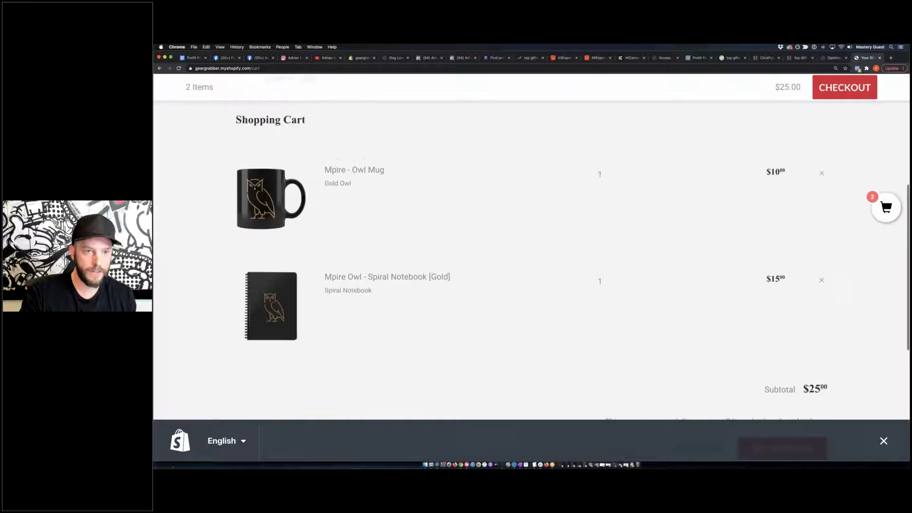
{"action": "left_click", "coordinate": [355, 173]}
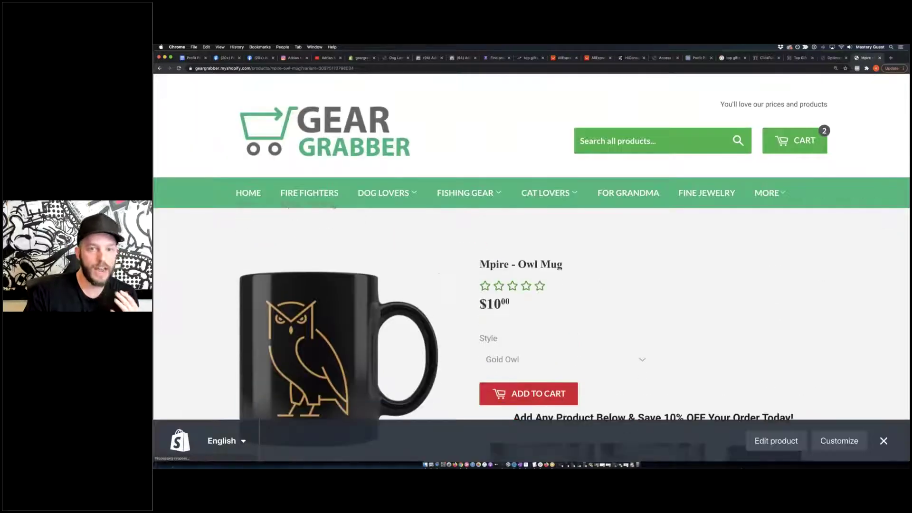
{"action": "scroll", "coordinate": [578, 361], "scroll_direction": "down", "scroll_amount": 2}
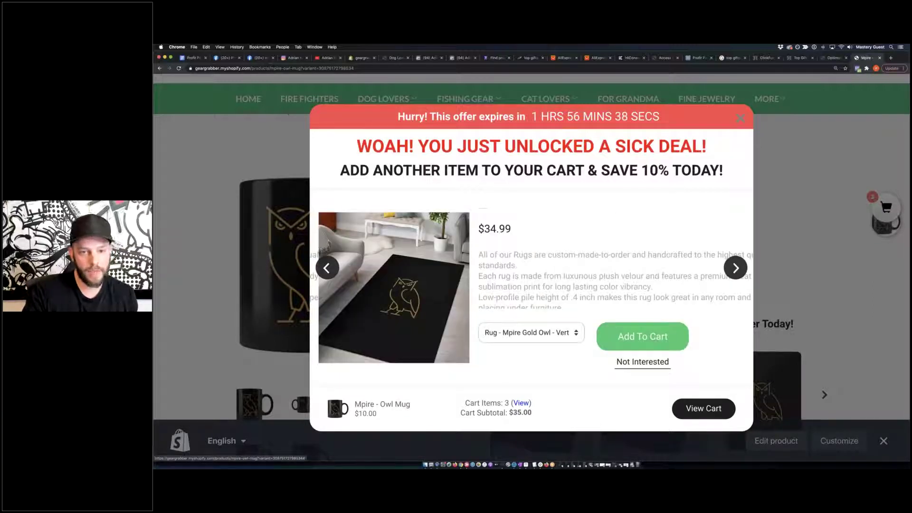
{"action": "left_click", "coordinate": [635, 365]}
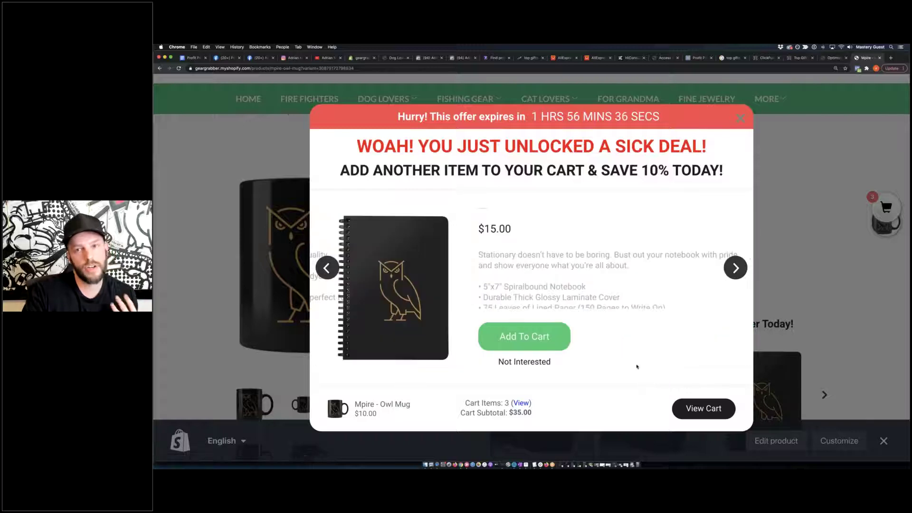
{"action": "left_click", "coordinate": [740, 119]}
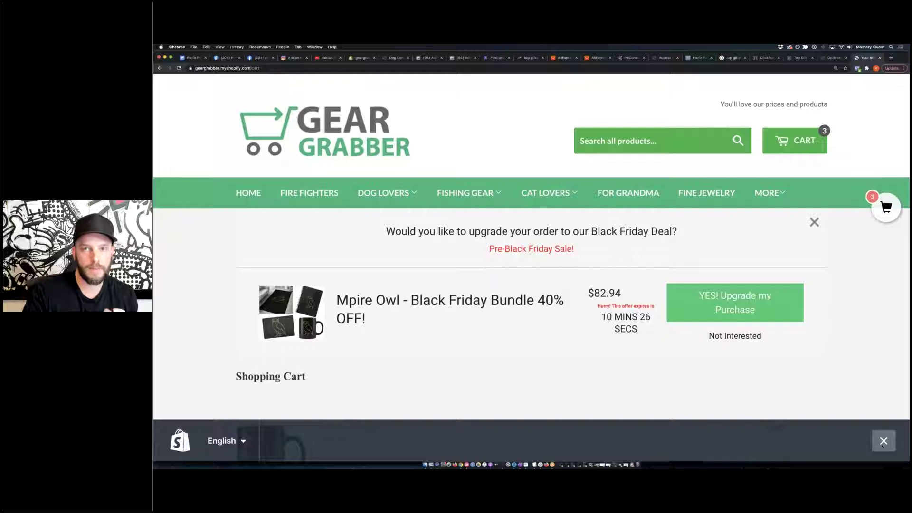
Switch to OptimizeUpsell, examine the Black Friday bundle's impressions and sales in its upsell statistics, and open the full Upsell Leaderboard.
{"action": "left_click", "coordinate": [833, 58]}
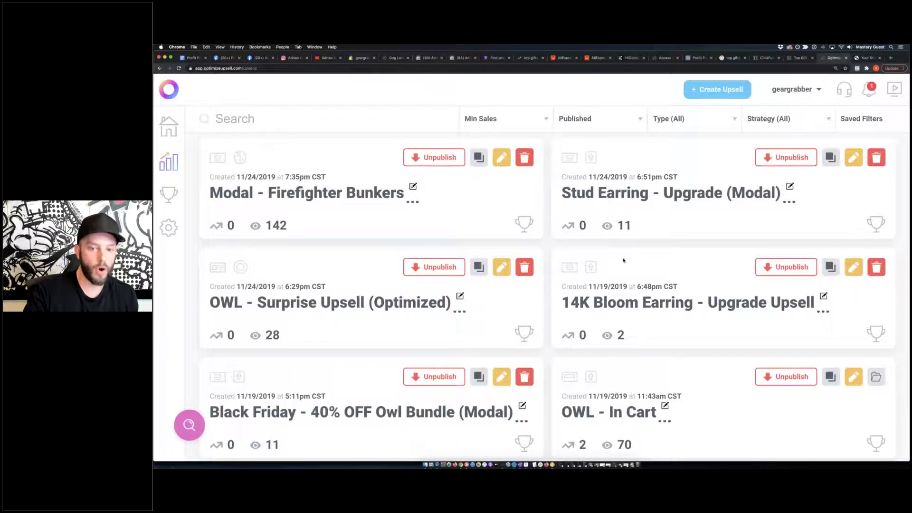
{"action": "scroll", "coordinate": [556, 270], "scroll_direction": "down", "scroll_amount": 2}
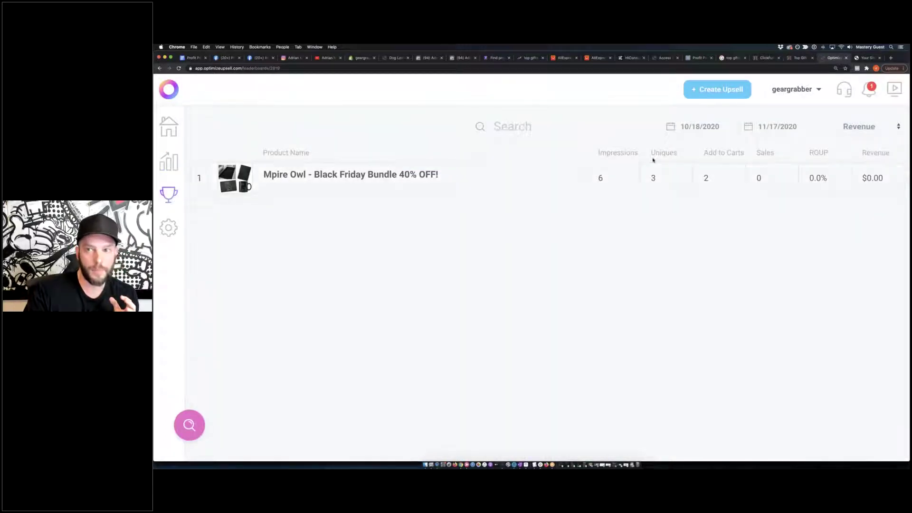
{"action": "left_click_drag", "start_coordinate": [831, 172], "coordinate": [704, 226]}
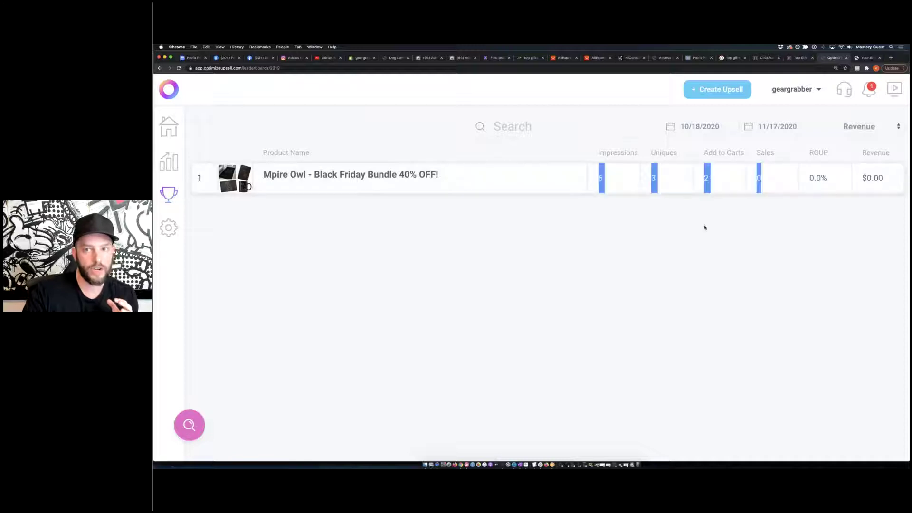
{"action": "double_click", "coordinate": [600, 178]}
{"action": "double_click", "coordinate": [760, 179]}
{"action": "left_click", "coordinate": [261, 224]}
{"action": "left_click", "coordinate": [169, 196]}
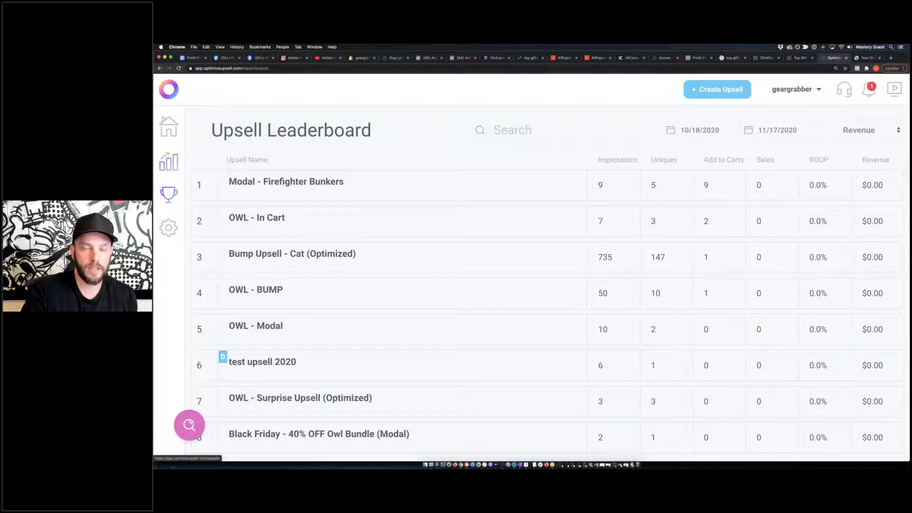
Return to the upsells list, open OWL - Surprise Upsell (Optimized), and view its selected trigger products.
{"action": "left_click", "coordinate": [169, 162]}
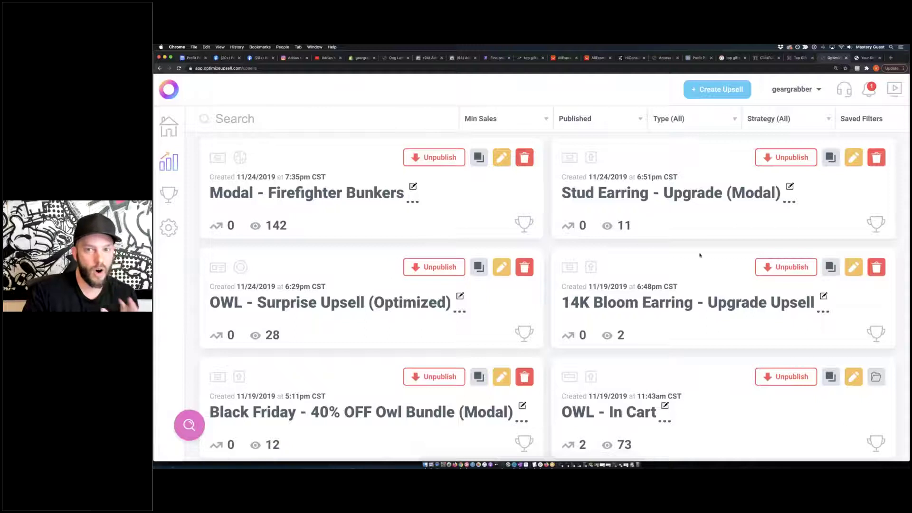
{"action": "scroll", "coordinate": [707, 254], "scroll_direction": "down", "scroll_amount": 3}
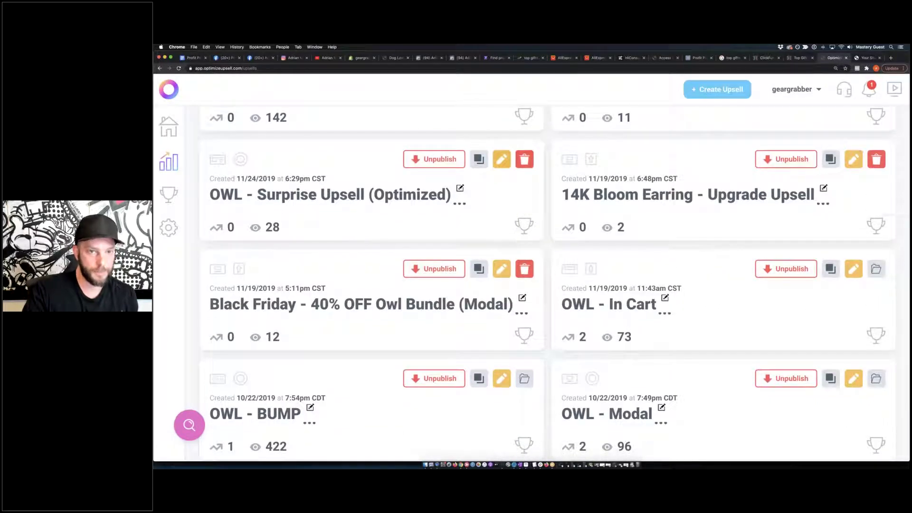
{"action": "left_click", "coordinate": [501, 159]}
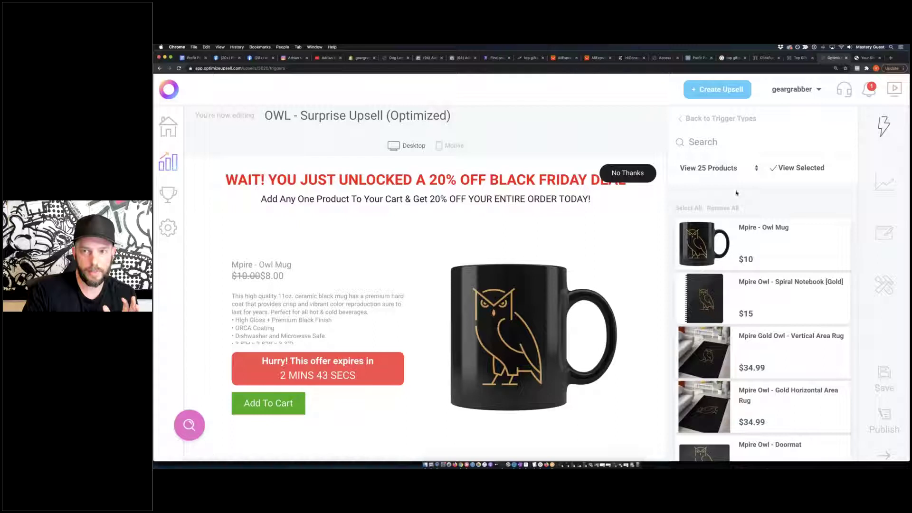
{"action": "left_click", "coordinate": [791, 170]}
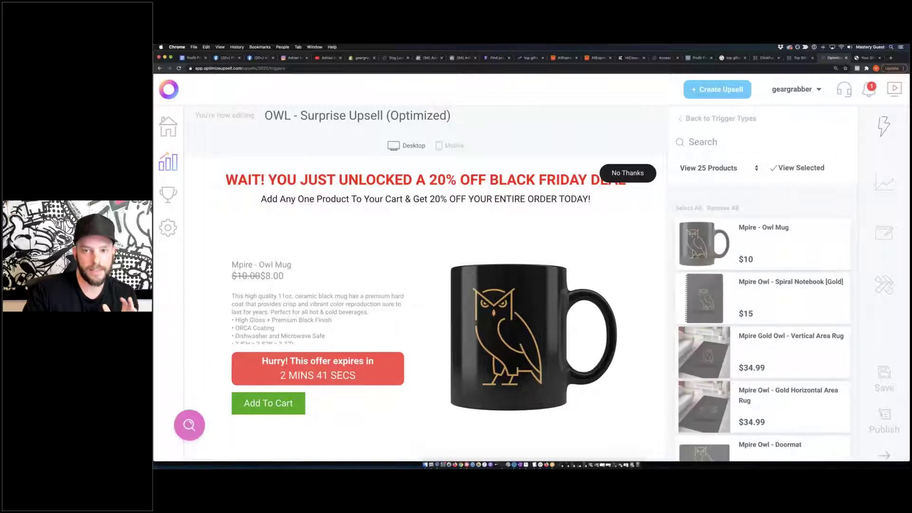
Switch to the storefront cart, remove the gold spiral notebook, and proceed to checkout to trigger the surprise upsell.
{"action": "left_click", "coordinate": [865, 58]}
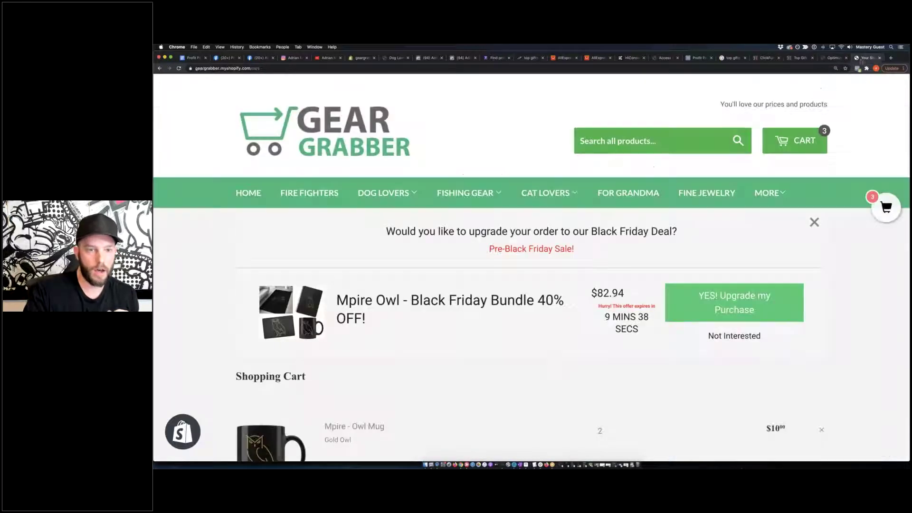
{"action": "scroll", "coordinate": [640, 251], "scroll_direction": "down", "scroll_amount": 5}
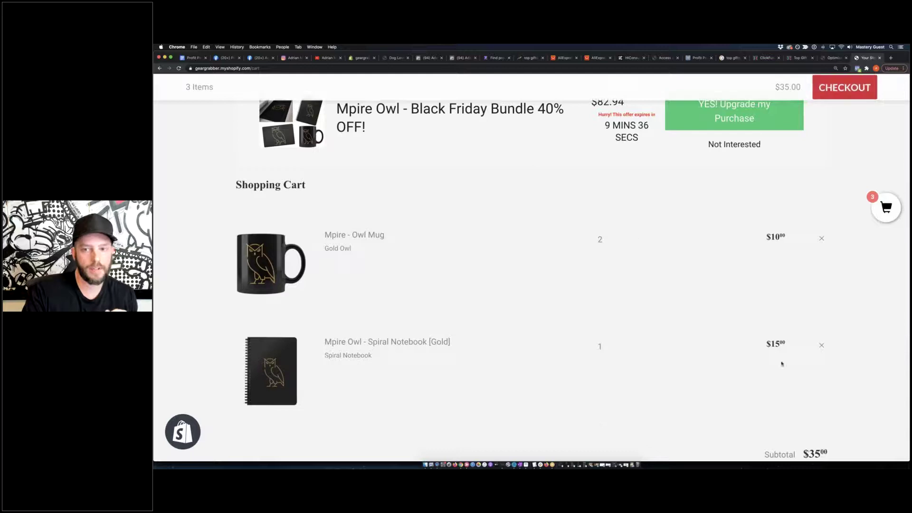
{"action": "left_click", "coordinate": [822, 347]}
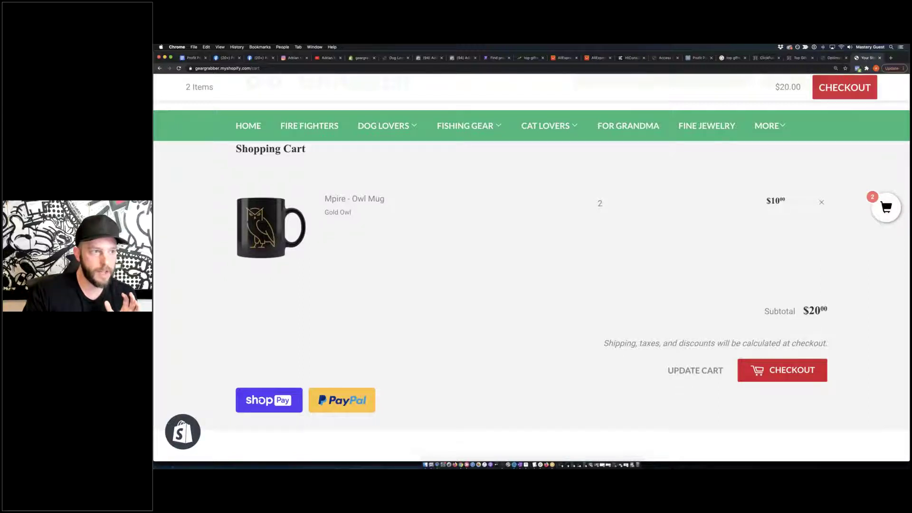
{"action": "left_click", "coordinate": [783, 370]}
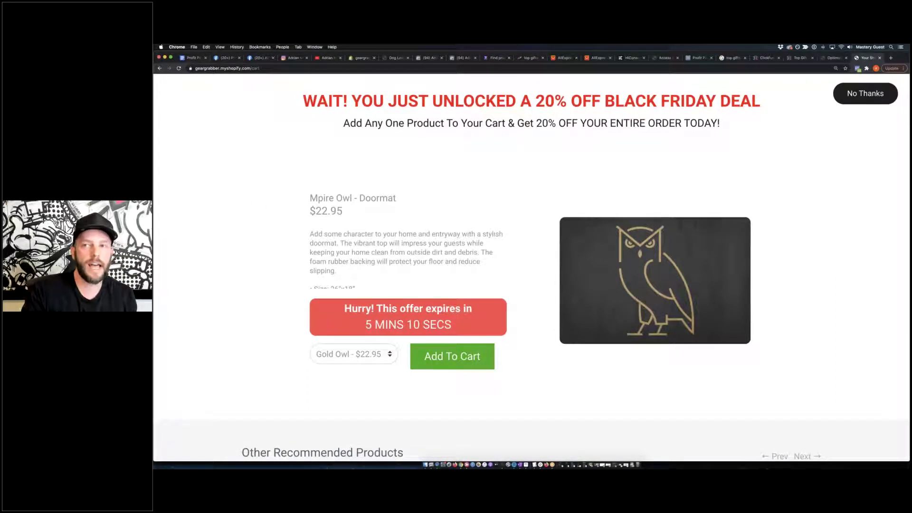
Examine the 20% off surprise offer, including the doormat's description, its variants, and the other recommended products.
{"action": "scroll", "coordinate": [398, 280], "scroll_direction": "down", "scroll_amount": 2}
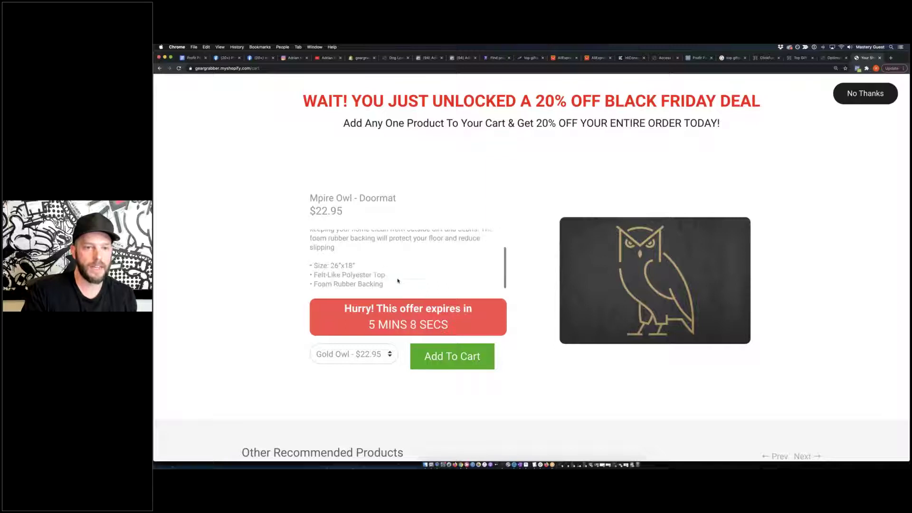
{"action": "scroll", "coordinate": [390, 283], "scroll_direction": "up", "scroll_amount": 2}
{"action": "left_click", "coordinate": [354, 355]}
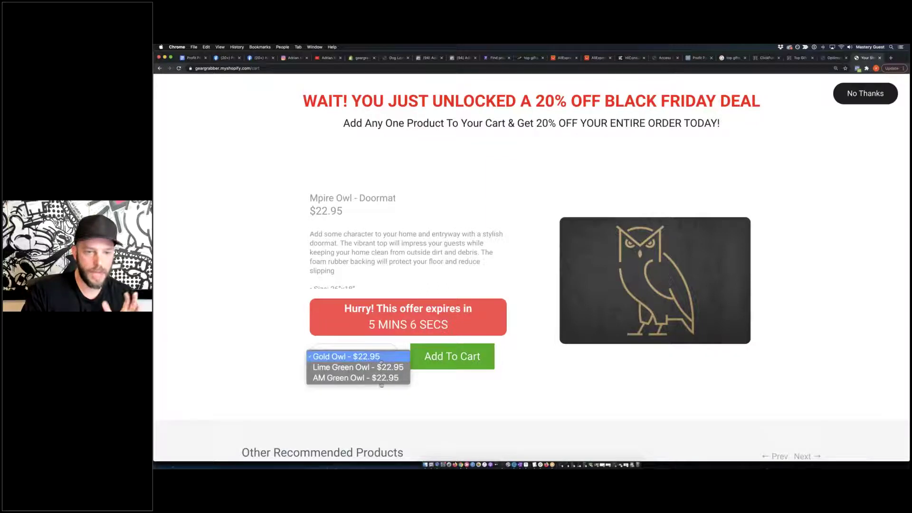
{"action": "left_click", "coordinate": [524, 410]}
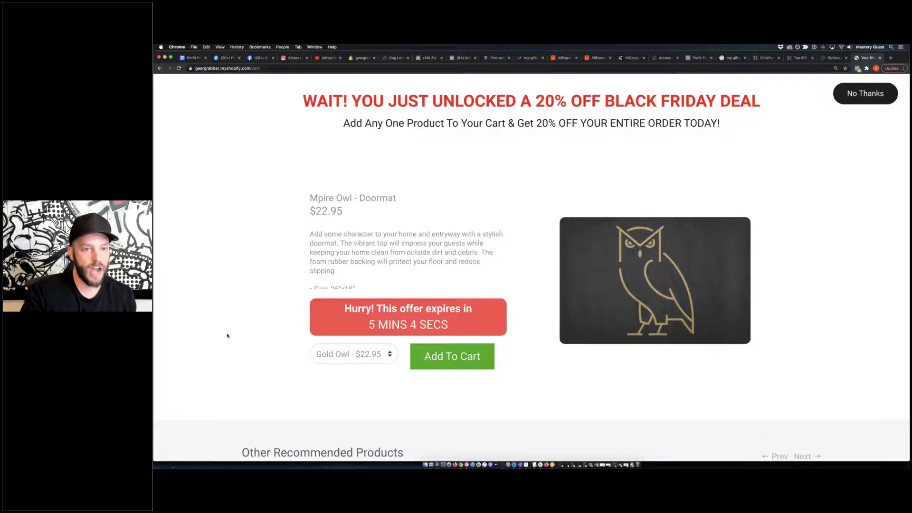
{"action": "scroll", "coordinate": [252, 344], "scroll_direction": "down", "scroll_amount": 5}
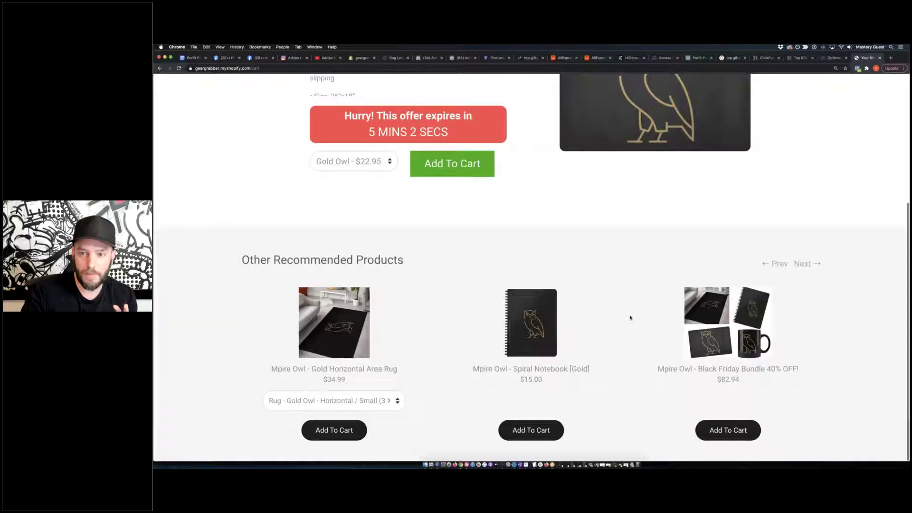
{"action": "scroll", "coordinate": [474, 329], "scroll_direction": "up", "scroll_amount": 5}
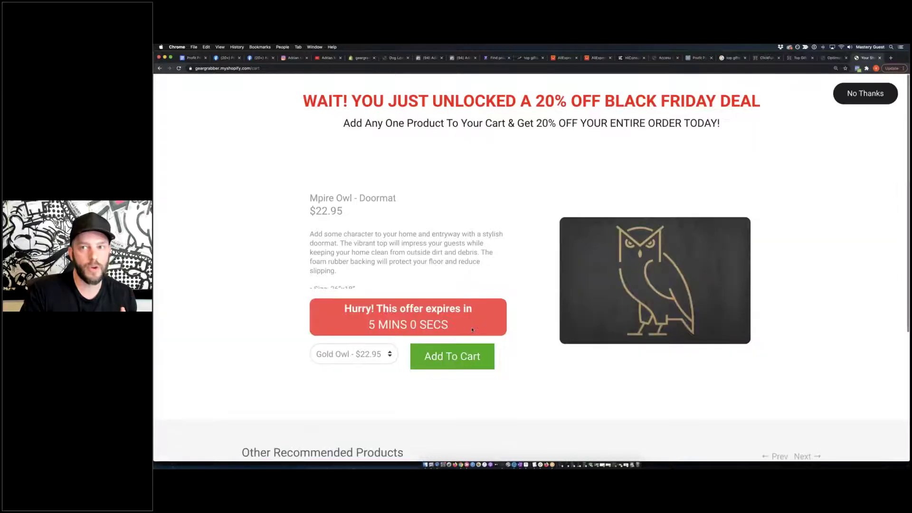
Go back to the cart, proceed to checkout again, and review how the surprise offer is presented.
{"action": "left_click", "coordinate": [161, 69]}
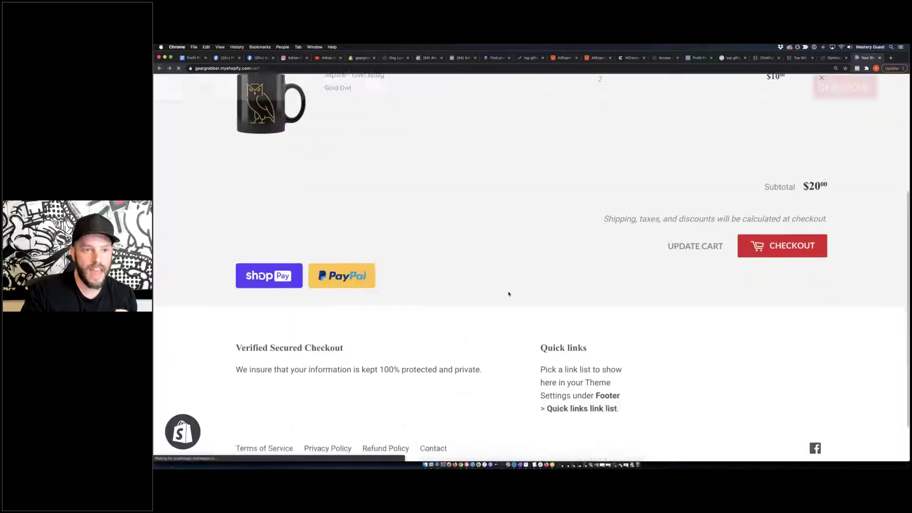
{"action": "scroll", "coordinate": [570, 238], "scroll_direction": "up", "scroll_amount": 2}
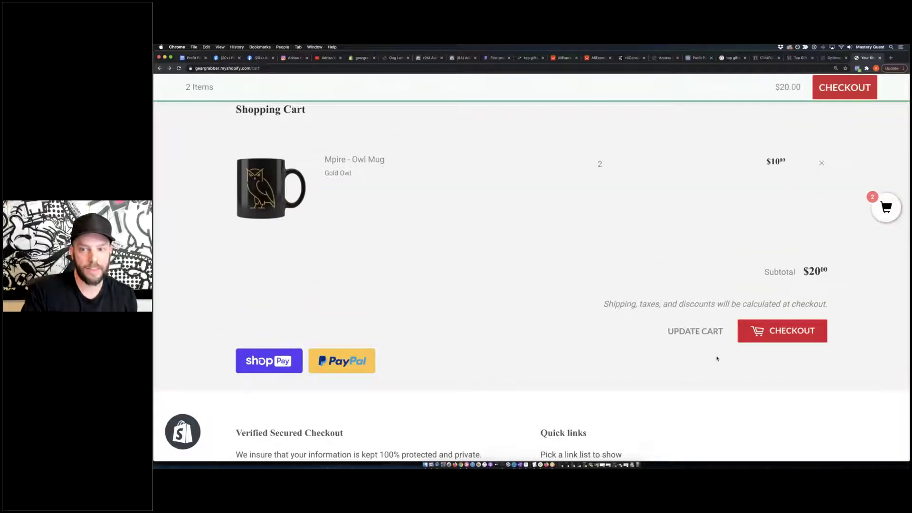
{"action": "left_click", "coordinate": [781, 332]}
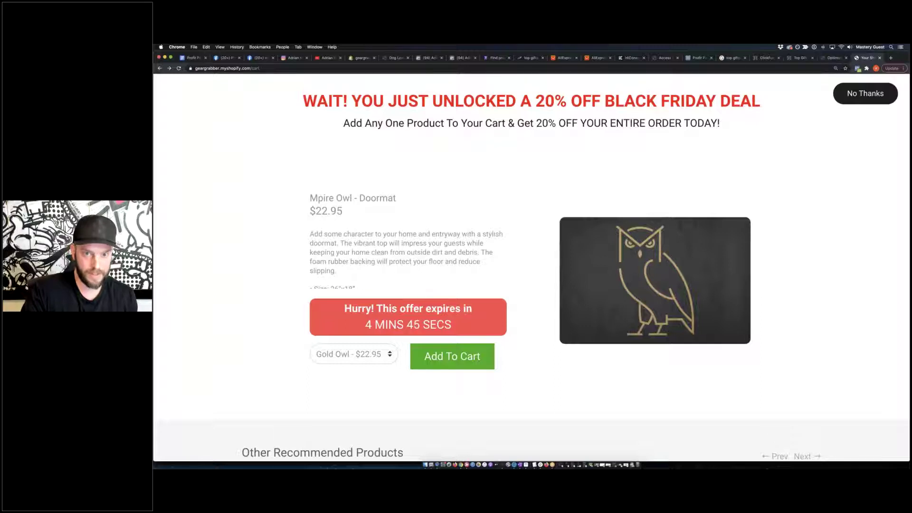
{"action": "scroll", "coordinate": [478, 254], "scroll_direction": "down", "scroll_amount": 2}
{"action": "scroll", "coordinate": [530, 257], "scroll_direction": "down", "scroll_amount": 4}
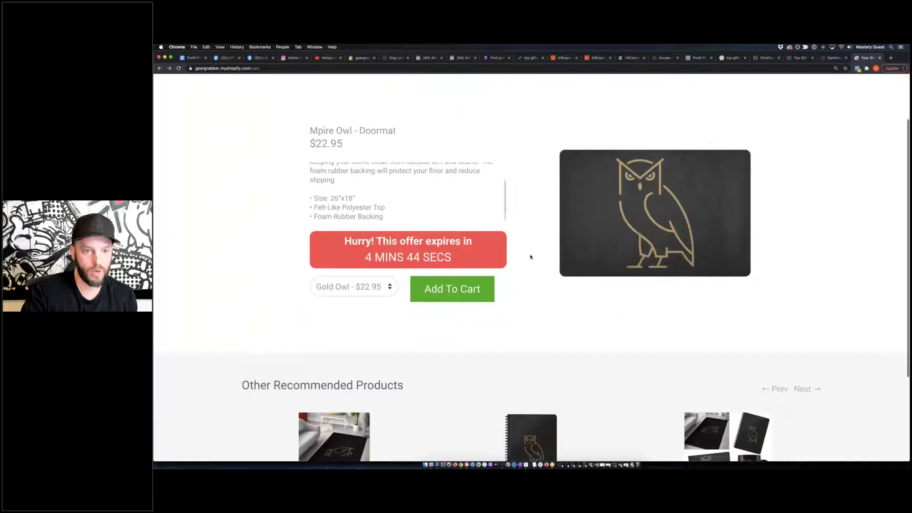
{"action": "scroll", "coordinate": [530, 257], "scroll_direction": "up", "scroll_amount": 4}
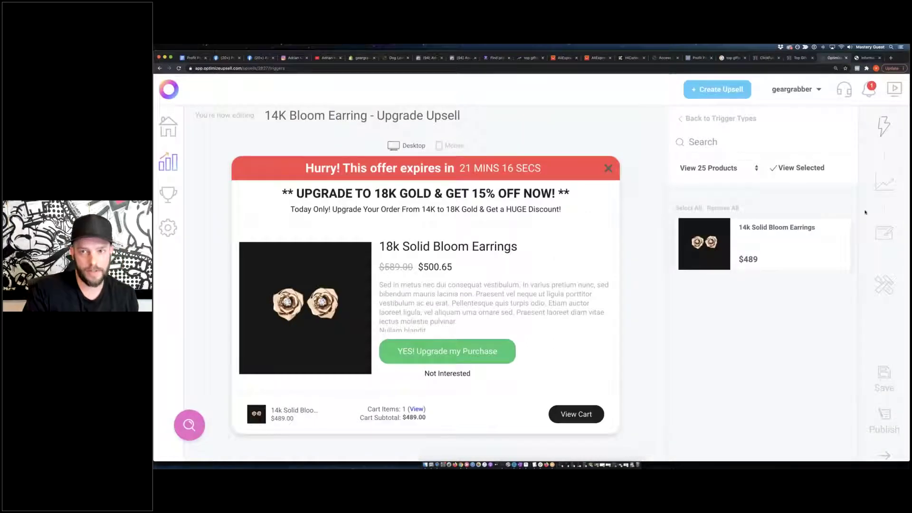
Review the trigger product of 14K Bloom Earring - Upgrade Upsell and highlight its 18k Solid Bloom Earrings offer.
{"action": "left_click", "coordinate": [884, 123]}
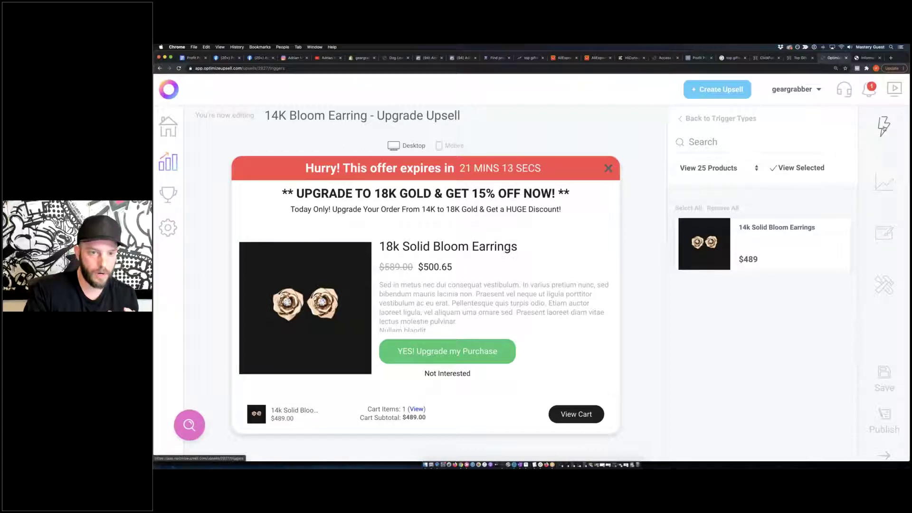
{"action": "left_click_drag", "start_coordinate": [379, 246], "coordinate": [518, 247]}
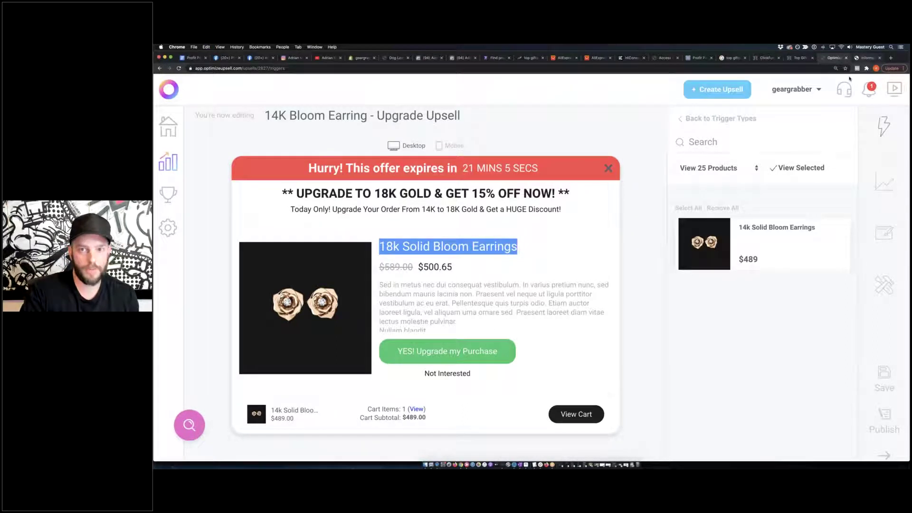
Switch to the Gear Grabber storefront, search for 18k Solid Bloom Earrings, and open that product's page.
{"action": "left_click", "coordinate": [866, 57]}
{"action": "left_click", "coordinate": [211, 159]}
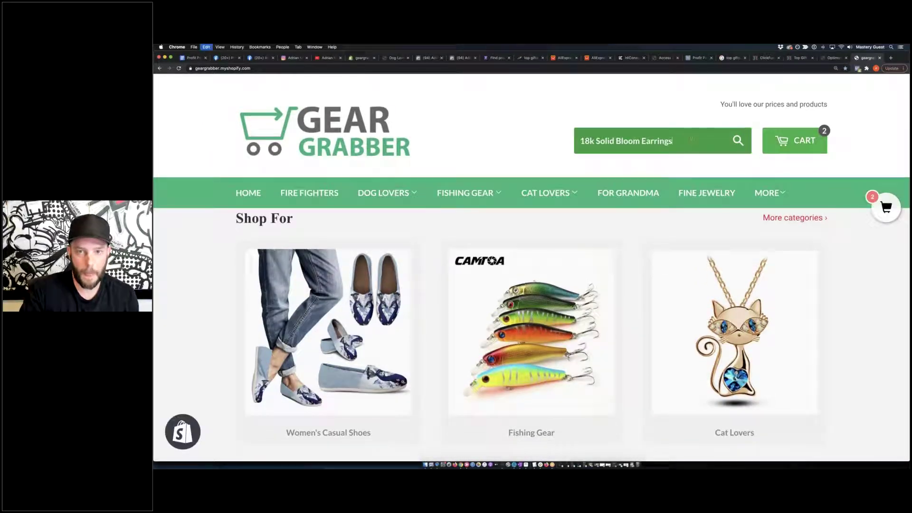
{"action": "key", "text": "Return"}
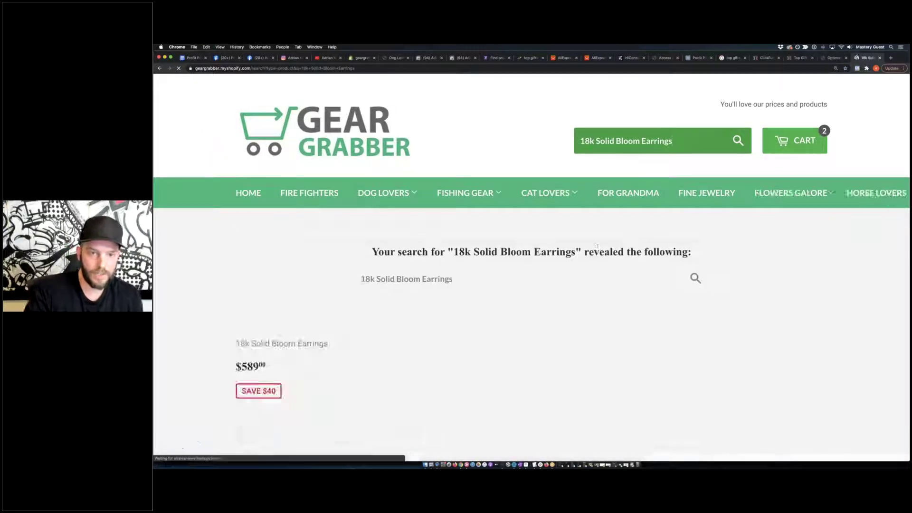
{"action": "scroll", "coordinate": [531, 266], "scroll_direction": "down", "scroll_amount": 2}
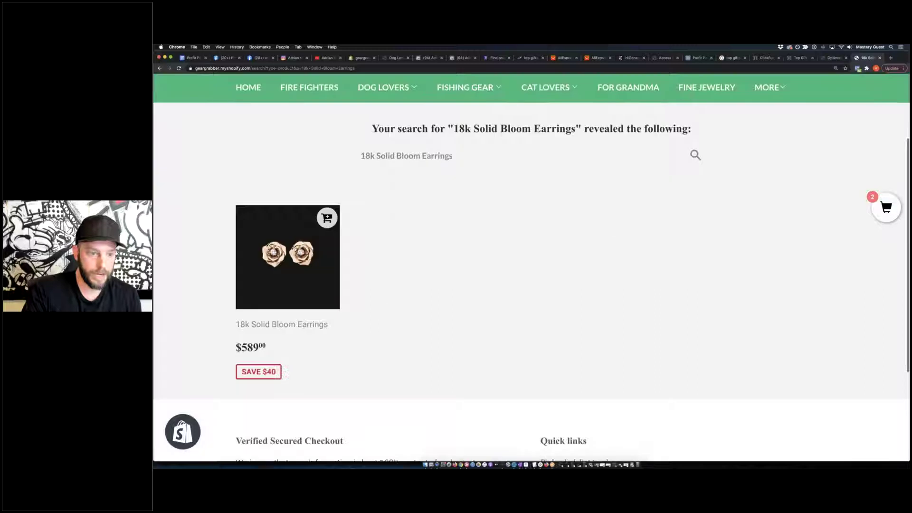
{"action": "left_click", "coordinate": [289, 268]}
Look over the 18k Solid Bloom Earrings page, including its reviews section, and add the product to the cart.
{"action": "scroll", "coordinate": [448, 256], "scroll_direction": "down", "scroll_amount": 2}
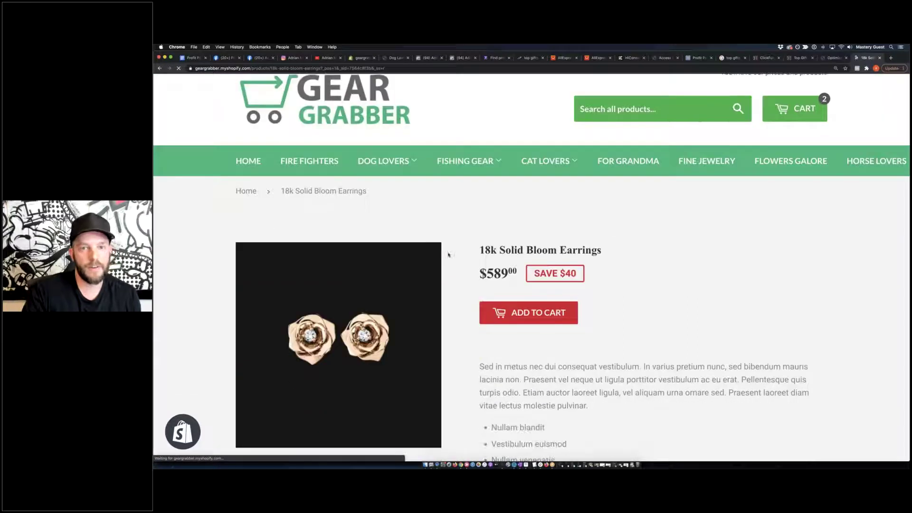
{"action": "left_click_drag", "start_coordinate": [480, 220], "coordinate": [501, 220]}
{"action": "left_click", "coordinate": [470, 271]}
{"action": "scroll", "coordinate": [471, 271], "scroll_direction": "down", "scroll_amount": 8}
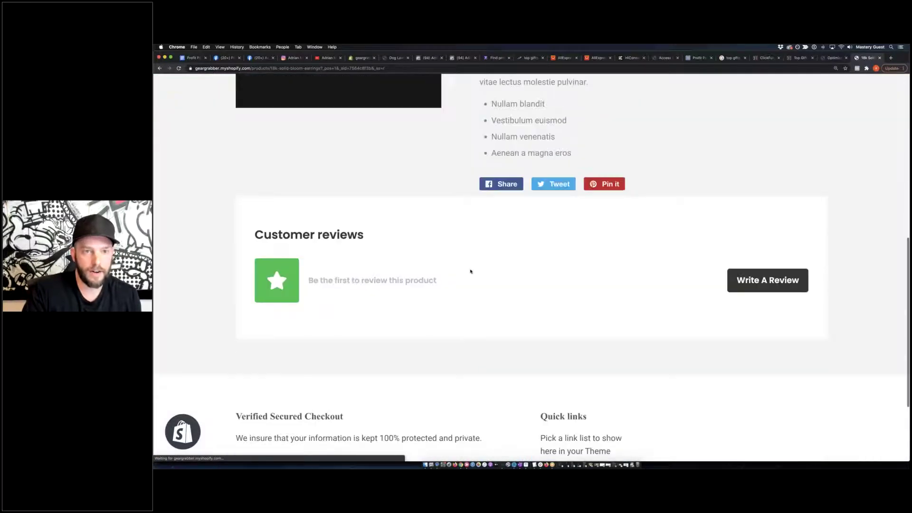
{"action": "scroll", "coordinate": [471, 271], "scroll_direction": "up", "scroll_amount": 10}
{"action": "left_click_drag", "start_coordinate": [491, 264], "coordinate": [565, 264]}
{"action": "left_click", "coordinate": [564, 264]}
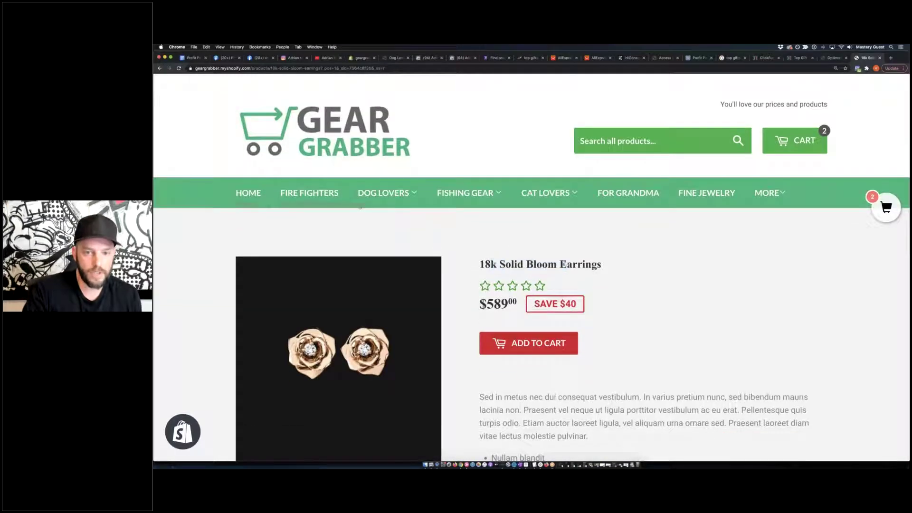
{"action": "scroll", "coordinate": [529, 332], "scroll_direction": "down", "scroll_amount": 1}
{"action": "left_click", "coordinate": [529, 294]}
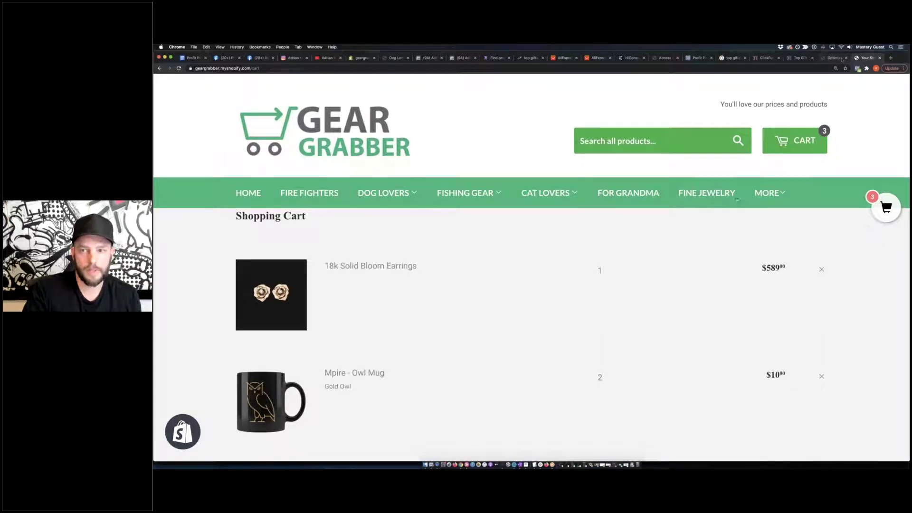
Browse the Fine Jewelry collection for the 14k Solid Bloom Earrings and open their product page.
{"action": "left_click", "coordinate": [701, 193]}
{"action": "scroll", "coordinate": [701, 197], "scroll_direction": "down", "scroll_amount": 3}
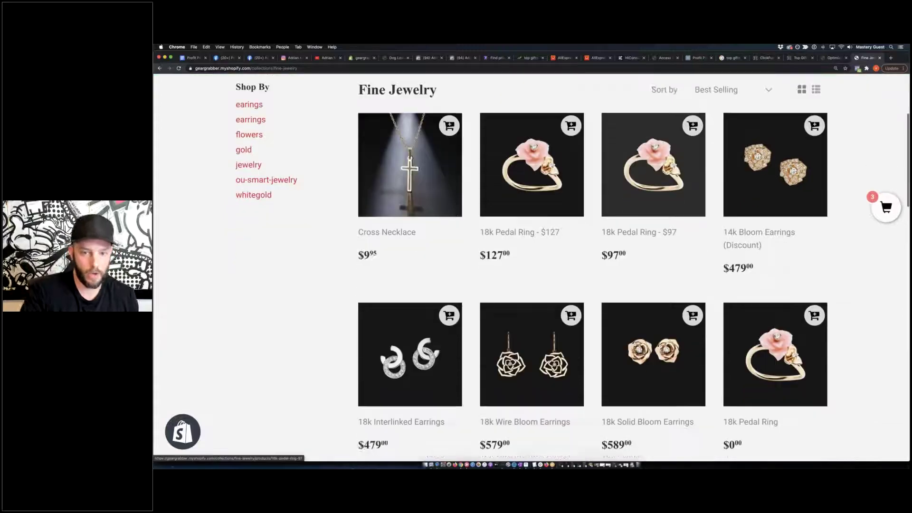
{"action": "scroll", "coordinate": [653, 214], "scroll_direction": "down", "scroll_amount": 10}
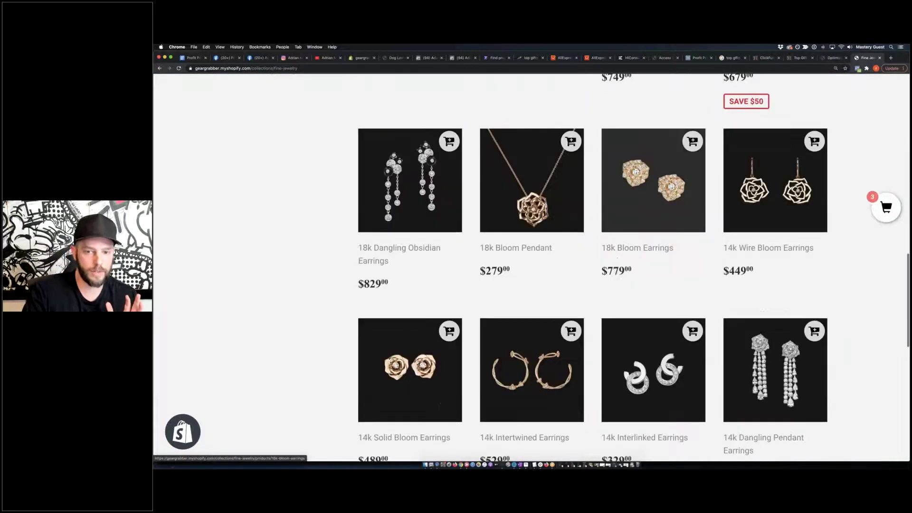
{"action": "scroll", "coordinate": [618, 258], "scroll_direction": "down", "scroll_amount": 5}
{"action": "scroll", "coordinate": [642, 314], "scroll_direction": "up", "scroll_amount": 9}
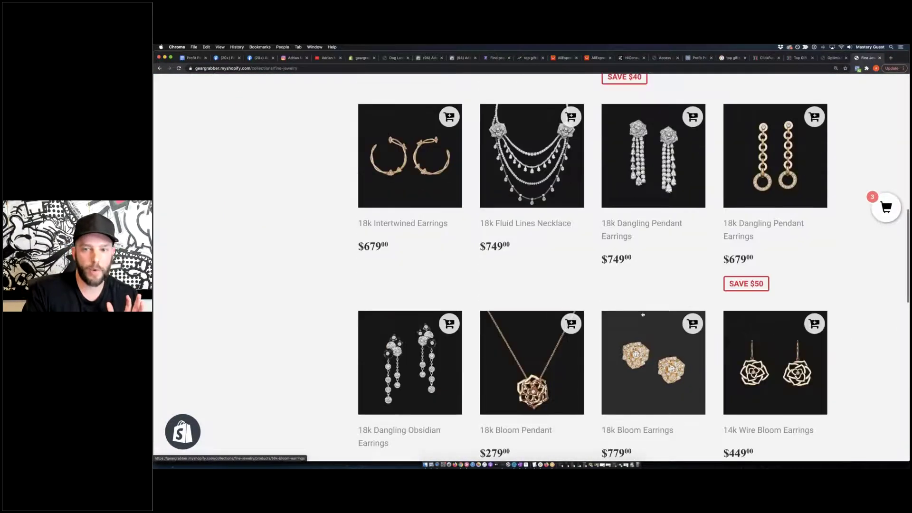
{"action": "scroll", "coordinate": [643, 315], "scroll_direction": "up", "scroll_amount": 10}
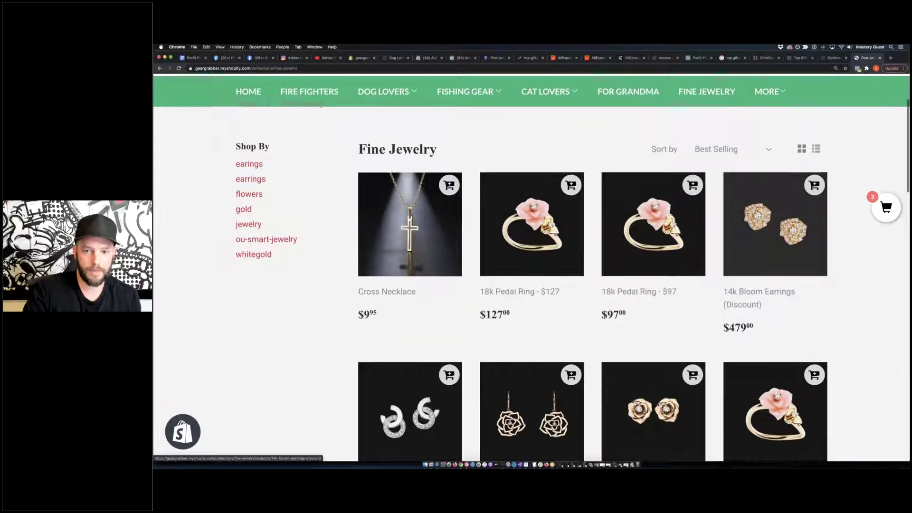
{"action": "scroll", "coordinate": [727, 238], "scroll_direction": "down", "scroll_amount": 10}
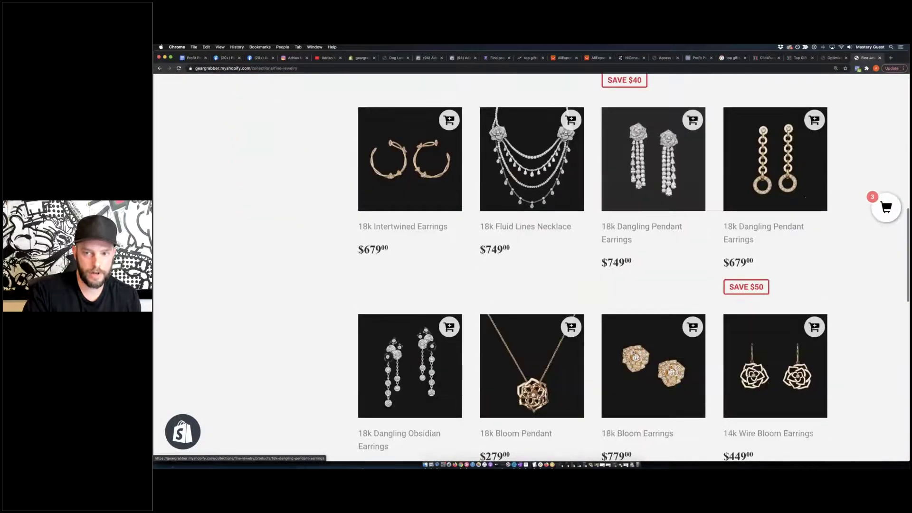
{"action": "scroll", "coordinate": [383, 246], "scroll_direction": "down", "scroll_amount": 7}
{"action": "left_click", "coordinate": [383, 245]}
Highlight the 14k Solid Bloom Earrings product name and add the earrings to the cart.
{"action": "scroll", "coordinate": [489, 268], "scroll_direction": "down", "scroll_amount": 3}
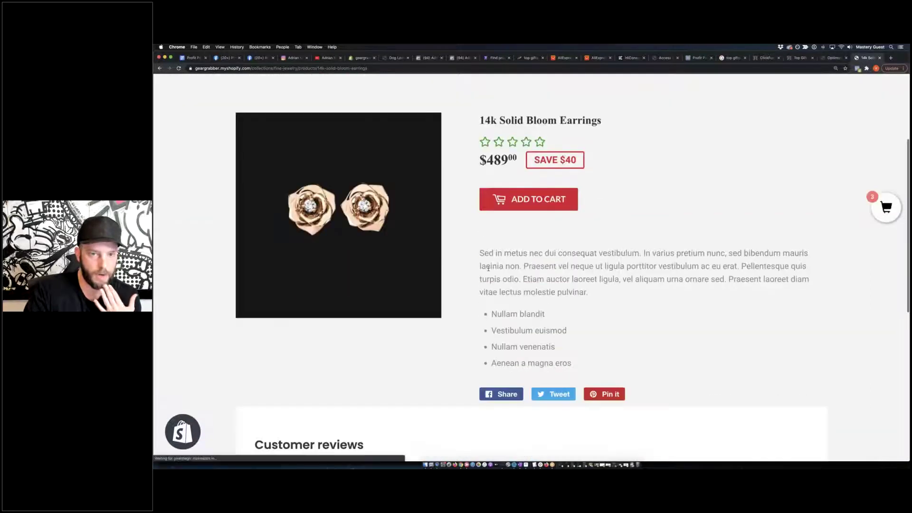
{"action": "left_click_drag", "start_coordinate": [480, 120], "coordinate": [602, 121]}
{"action": "left_click", "coordinate": [570, 138]}
{"action": "left_click", "coordinate": [514, 200]}
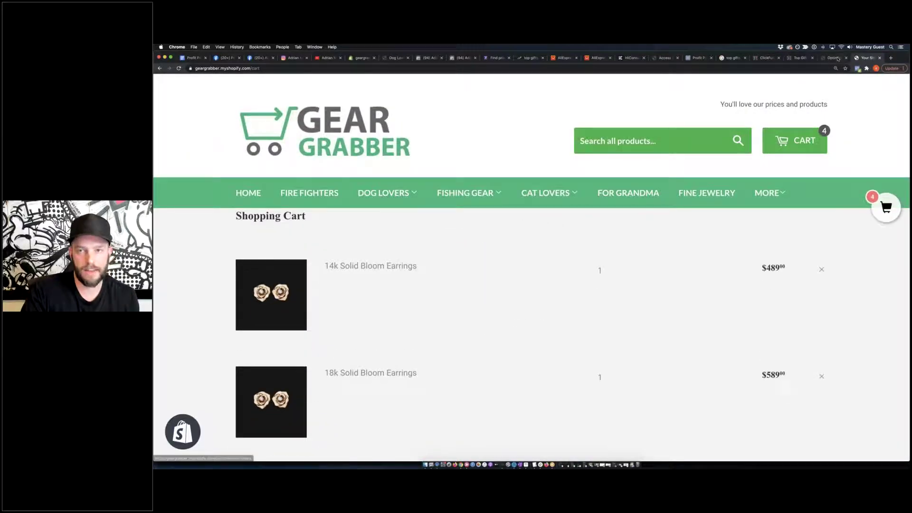
Switch to the OptimizeUpsell editor, deselect the 14k Solid Bloom Earrings trigger, and point out the offered 18k Solid Bloom Earrings name.
{"action": "left_click", "coordinate": [834, 58]}
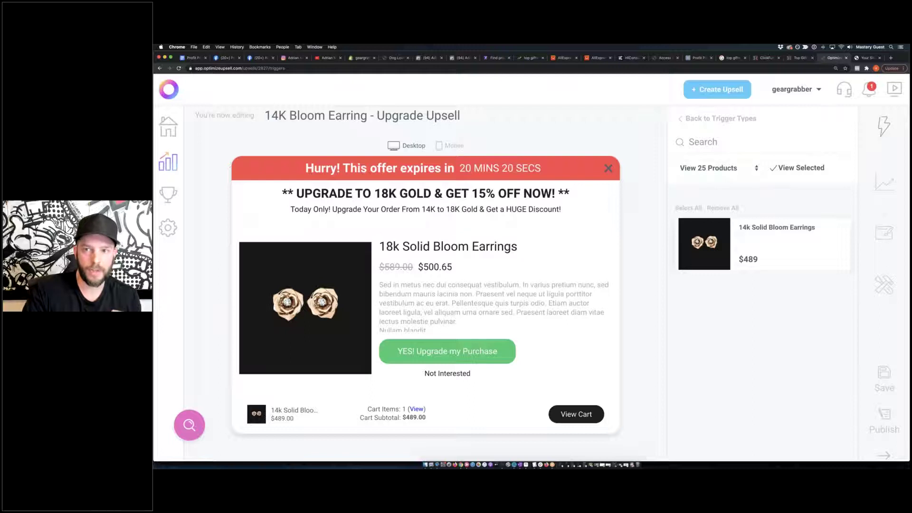
{"action": "left_click", "coordinate": [758, 233]}
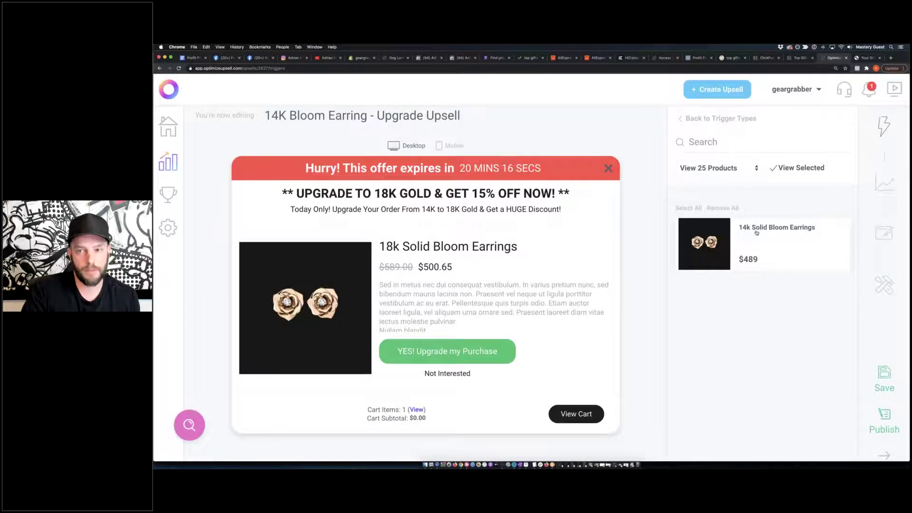
{"action": "left_click_drag", "start_coordinate": [393, 246], "coordinate": [501, 245]}
{"action": "left_click", "coordinate": [501, 246]}
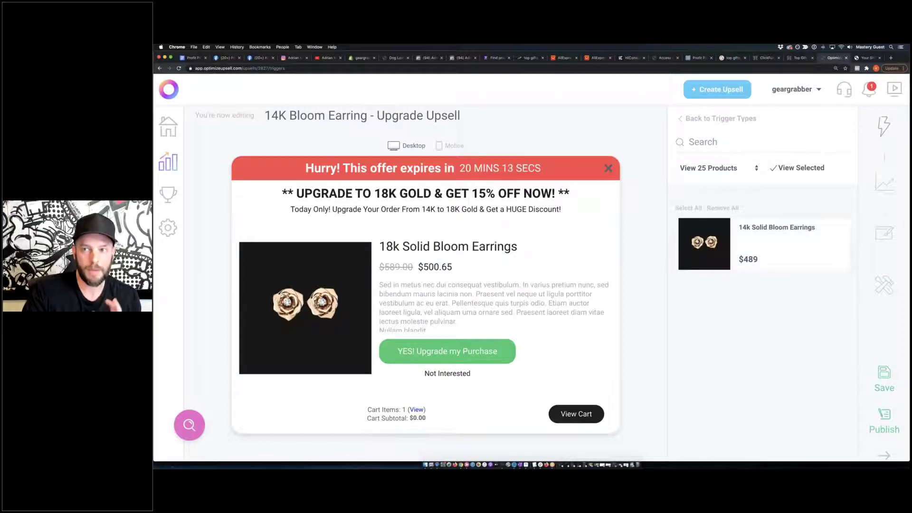
Compare the selected trigger products with the product chosen under the upgrade strategy for 14K Bloom Earring - Upgrade Upsell.
{"action": "left_click", "coordinate": [797, 172]}
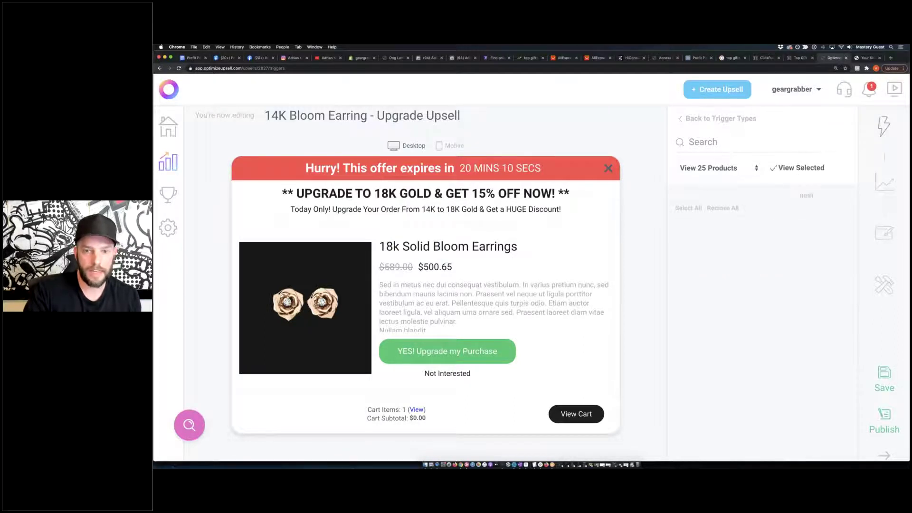
{"action": "left_click", "coordinate": [885, 183]}
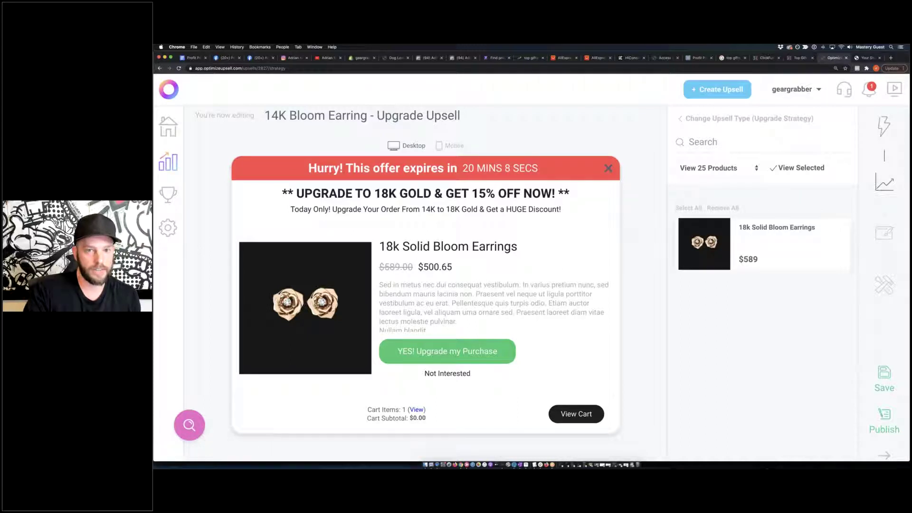
{"action": "left_click", "coordinate": [885, 126]}
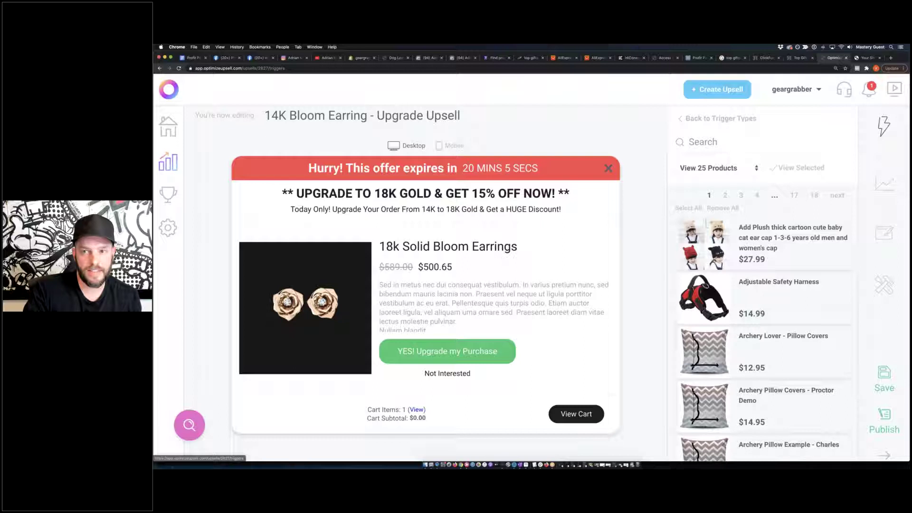
{"action": "left_click", "coordinate": [732, 209]}
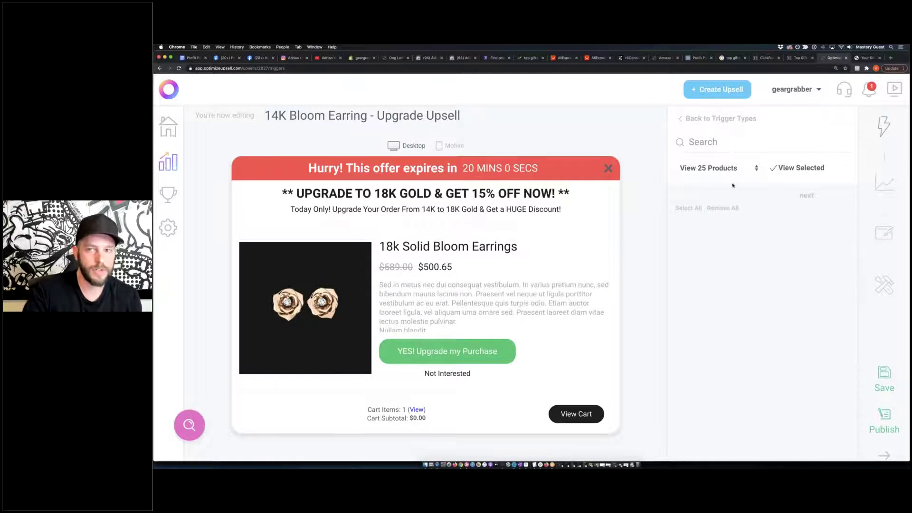
{"action": "left_click", "coordinate": [880, 190]}
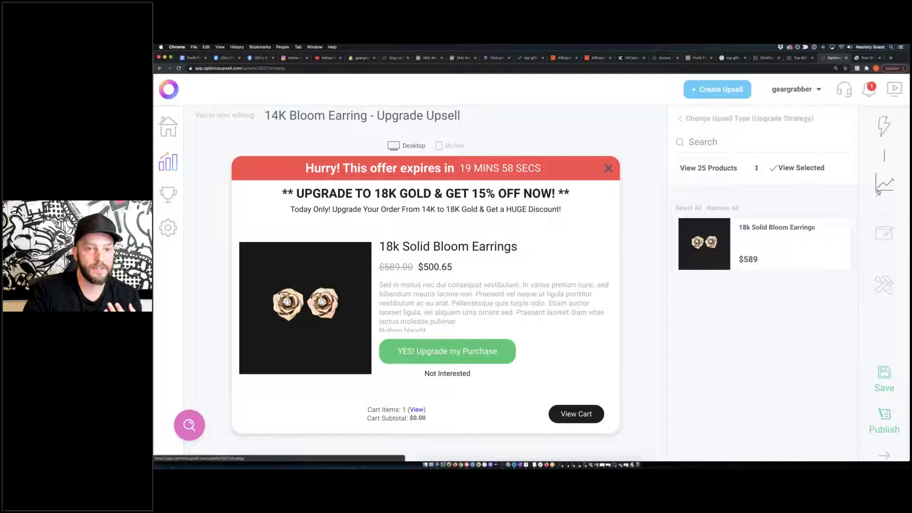
{"action": "left_click", "coordinate": [885, 130]}
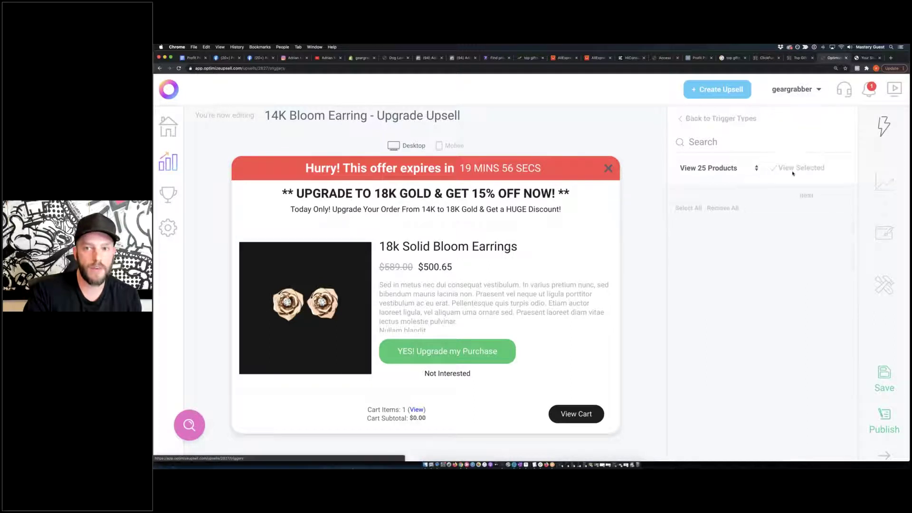
Search the trigger products for 14k Solid Bloom Earrings and select them as the upsell's trigger.
{"action": "left_click", "coordinate": [768, 145]}
{"action": "type", "text": "18k Solid Bloom Earrings"}
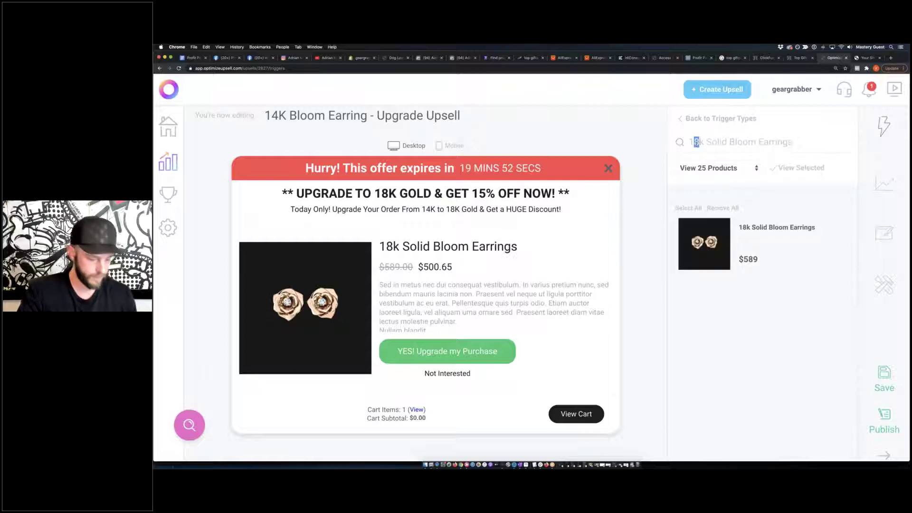
{"action": "type", "text": "4"}
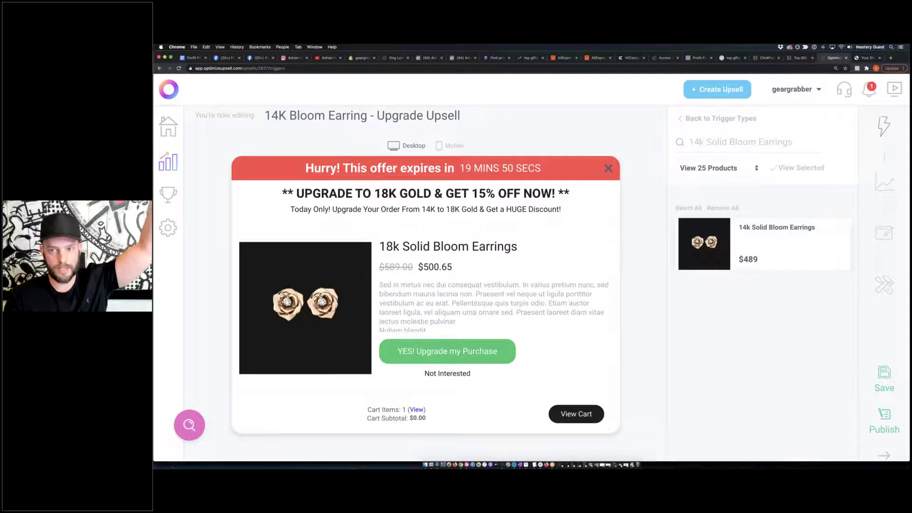
{"action": "left_click", "coordinate": [778, 241]}
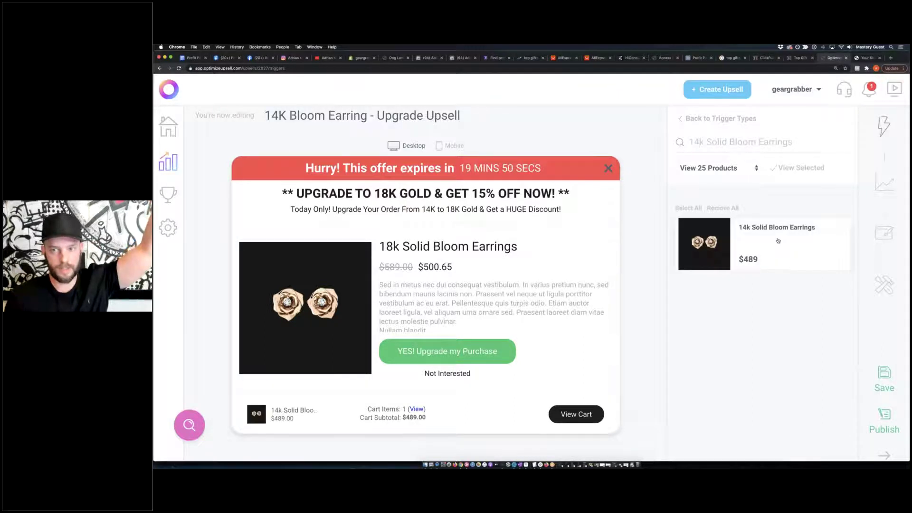
Save and publish 14K Bloom Earring - Upgrade Upsell, and preview its mobile layout before returning to the desktop preview.
{"action": "left_click", "coordinate": [883, 421]}
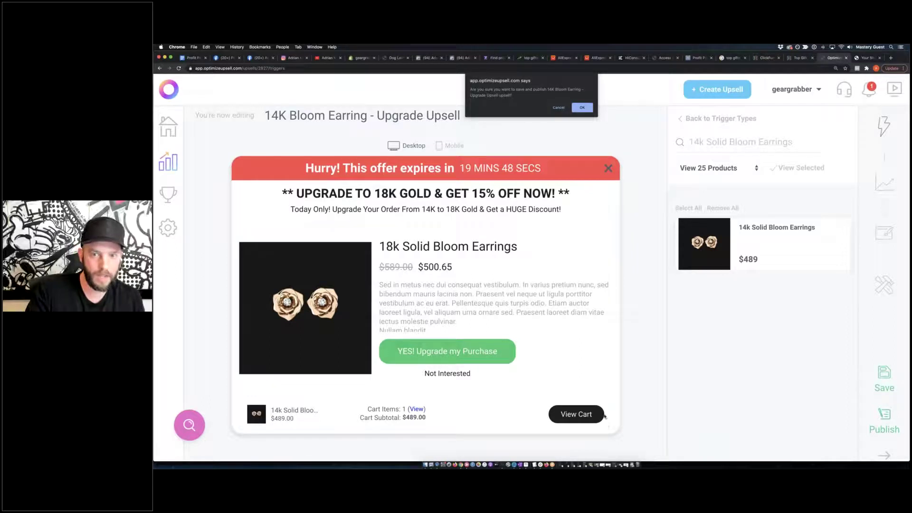
{"action": "left_click", "coordinate": [581, 108]}
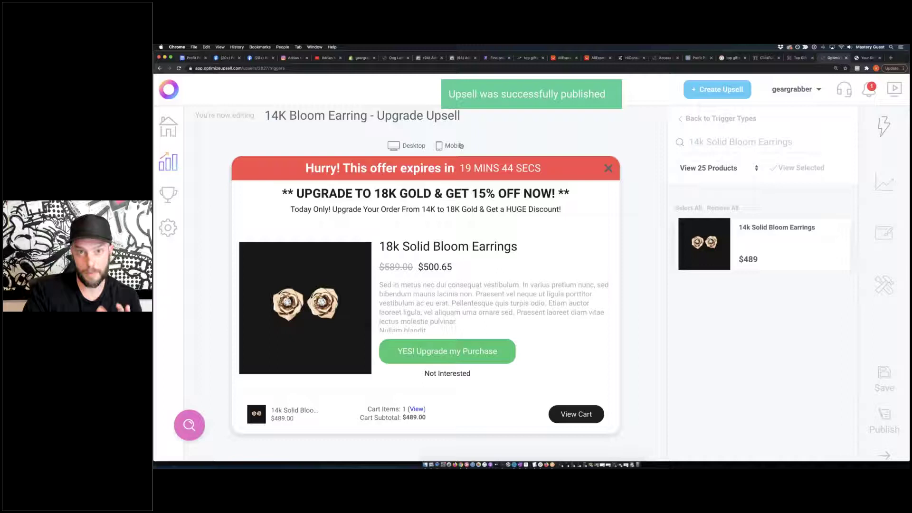
{"action": "left_click", "coordinate": [458, 146]}
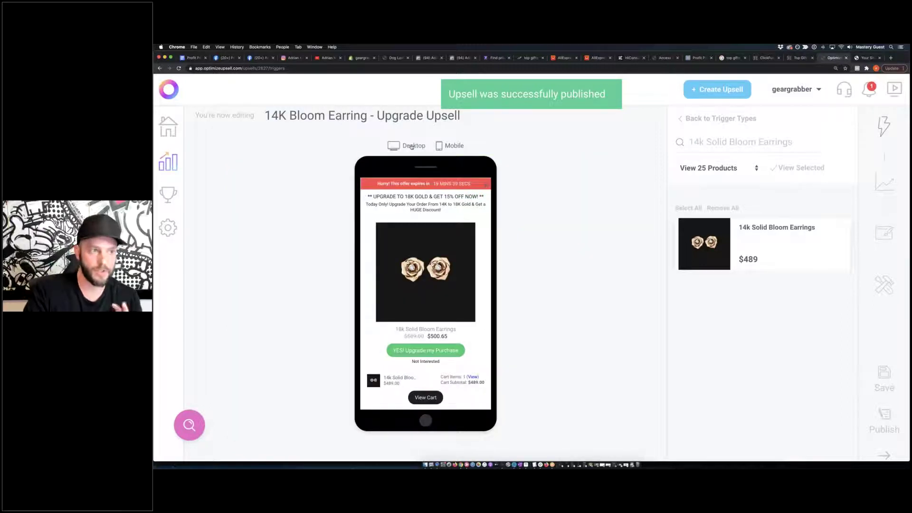
{"action": "left_click", "coordinate": [412, 146]}
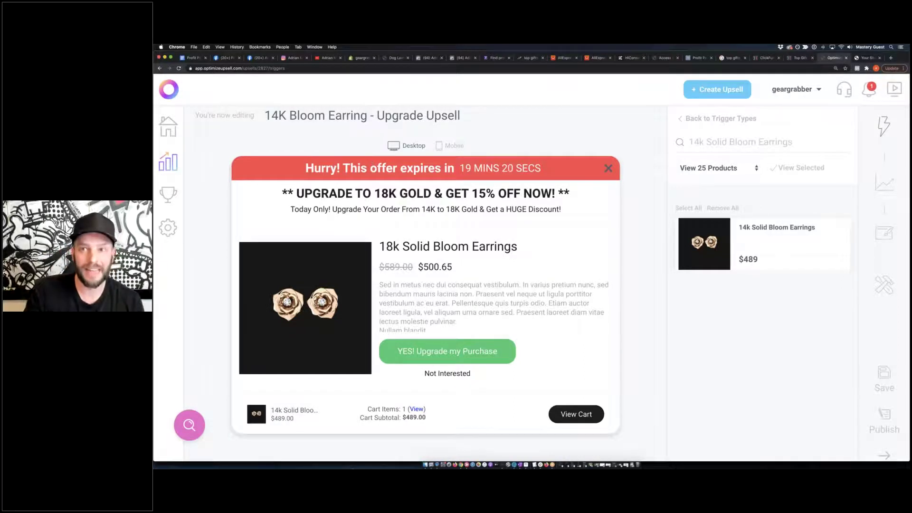
Return to the storefront cart, open the 14k Solid Bloom Earrings page, highlight the price, and add the earrings to the cart again.
{"action": "left_click", "coordinate": [862, 57]}
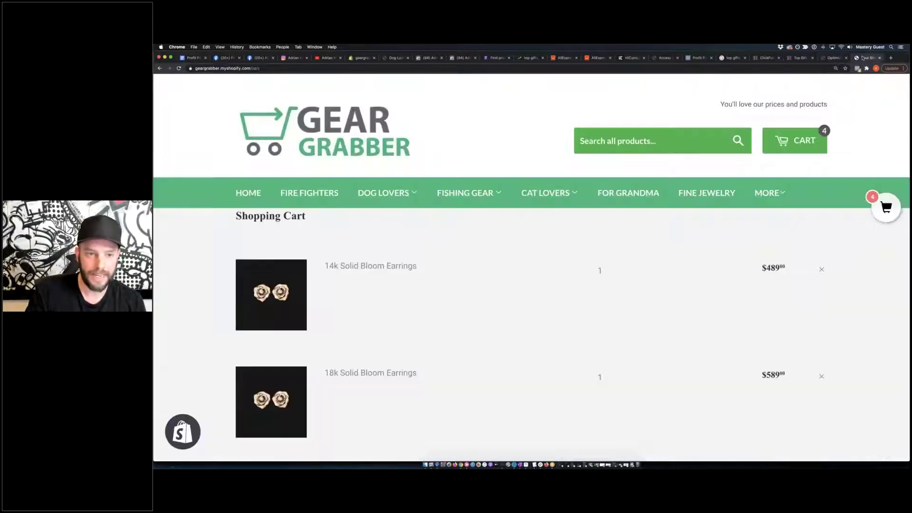
{"action": "left_click", "coordinate": [377, 266]}
{"action": "scroll", "coordinate": [377, 267], "scroll_direction": "down", "scroll_amount": 2}
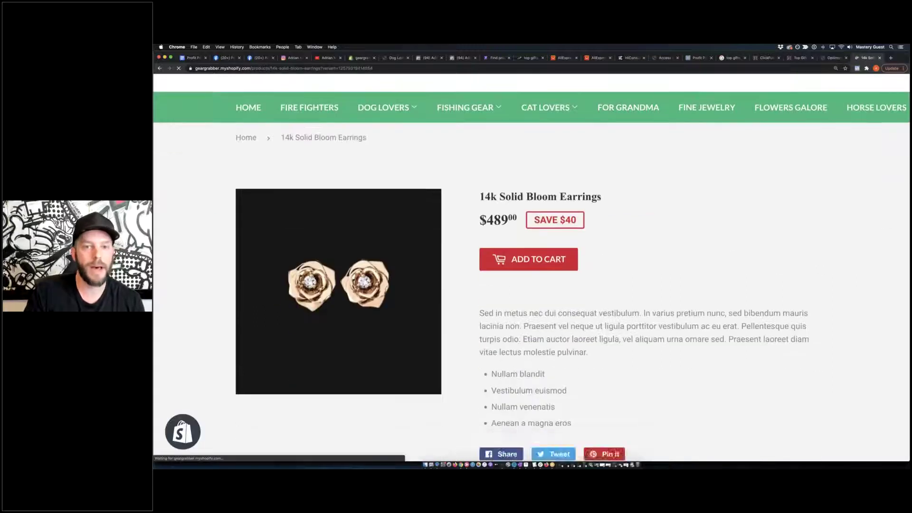
{"action": "left_click_drag", "start_coordinate": [480, 237], "coordinate": [508, 238]}
{"action": "scroll", "coordinate": [504, 229], "scroll_direction": "down", "scroll_amount": 1}
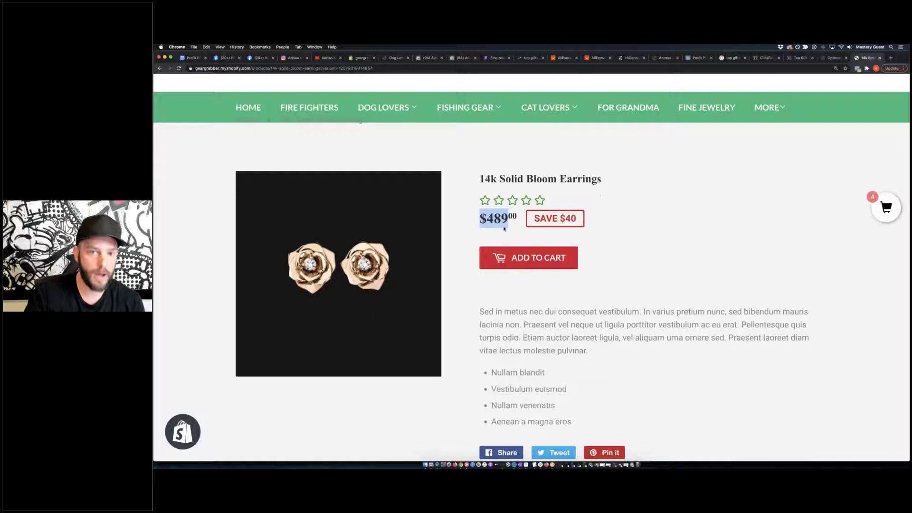
{"action": "left_click", "coordinate": [502, 216]}
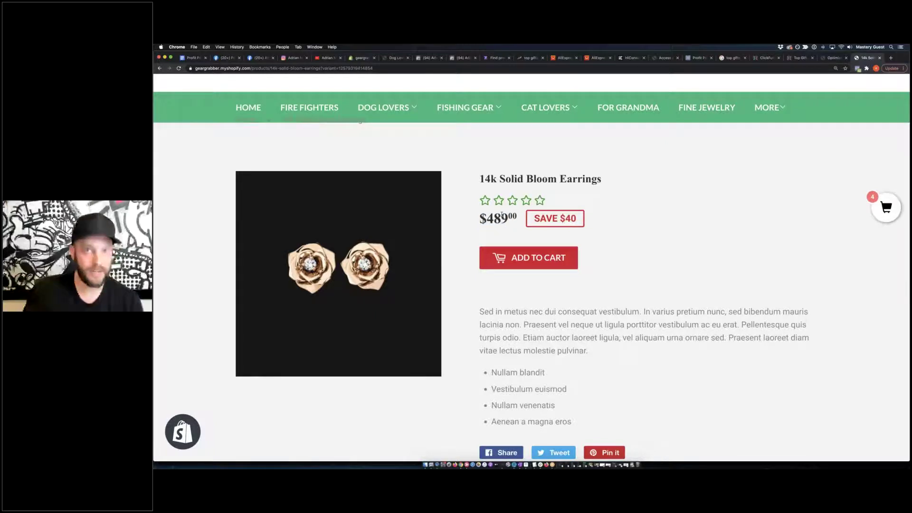
{"action": "left_click", "coordinate": [525, 258]}
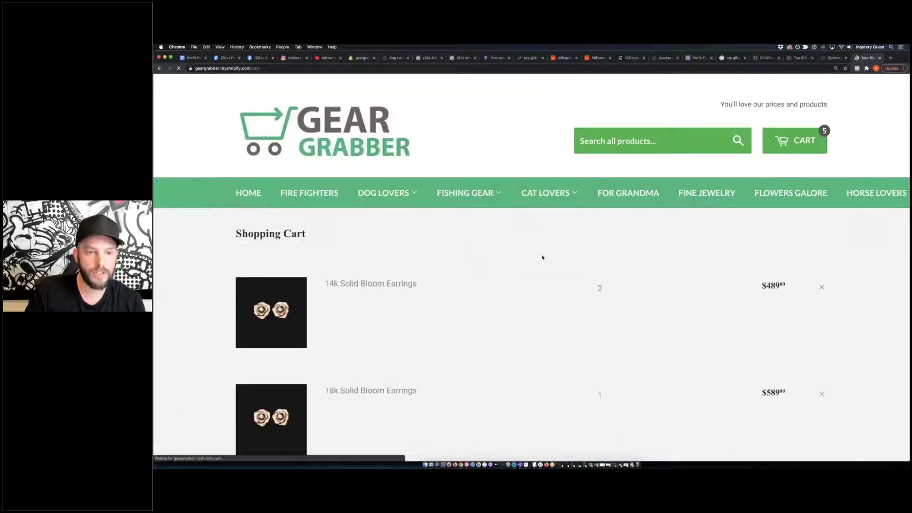
Check the storefront cart's items, return to OptimizeUpsell, and open the upsells list to review all published upsells.
{"action": "scroll", "coordinate": [544, 257], "scroll_direction": "down", "scroll_amount": 2}
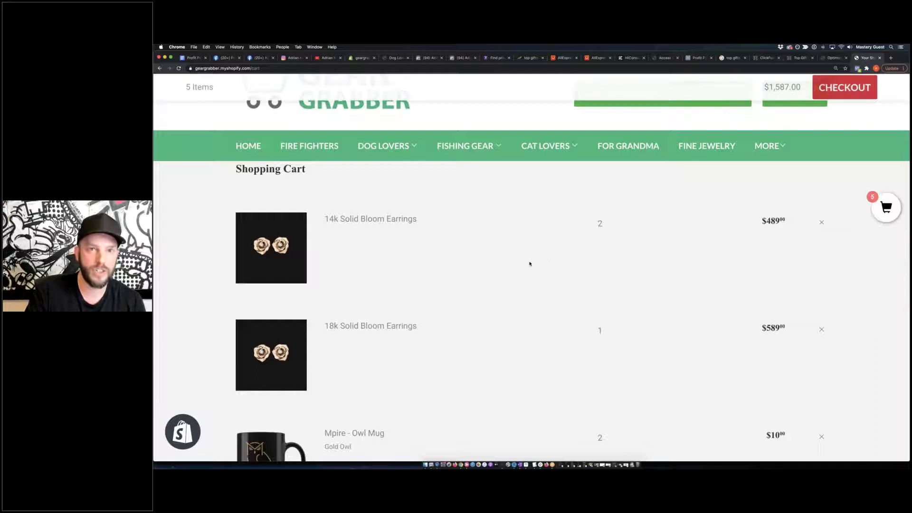
{"action": "scroll", "coordinate": [583, 254], "scroll_direction": "up", "scroll_amount": 2}
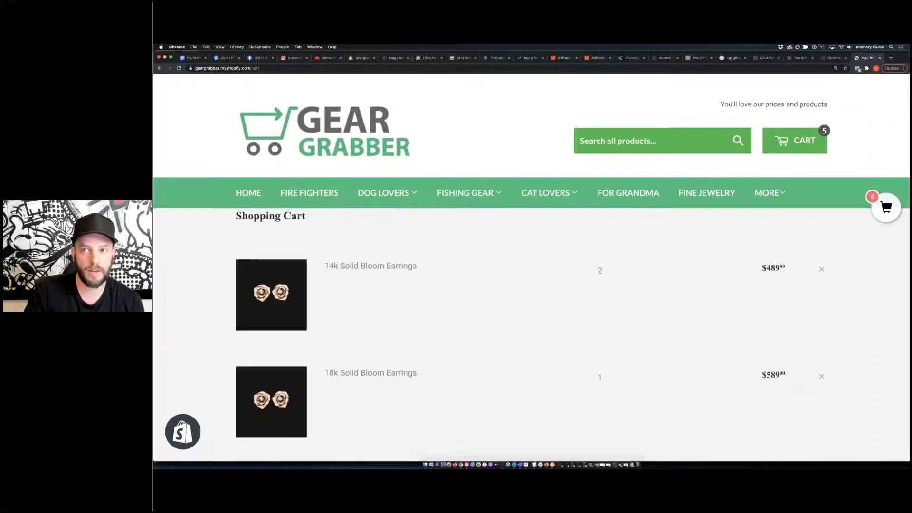
{"action": "left_click", "coordinate": [835, 58]}
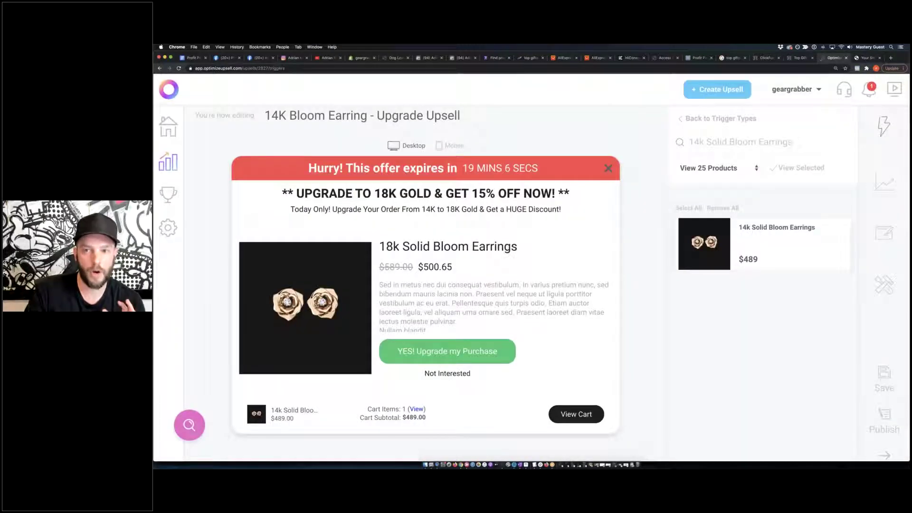
{"action": "left_click", "coordinate": [168, 126]}
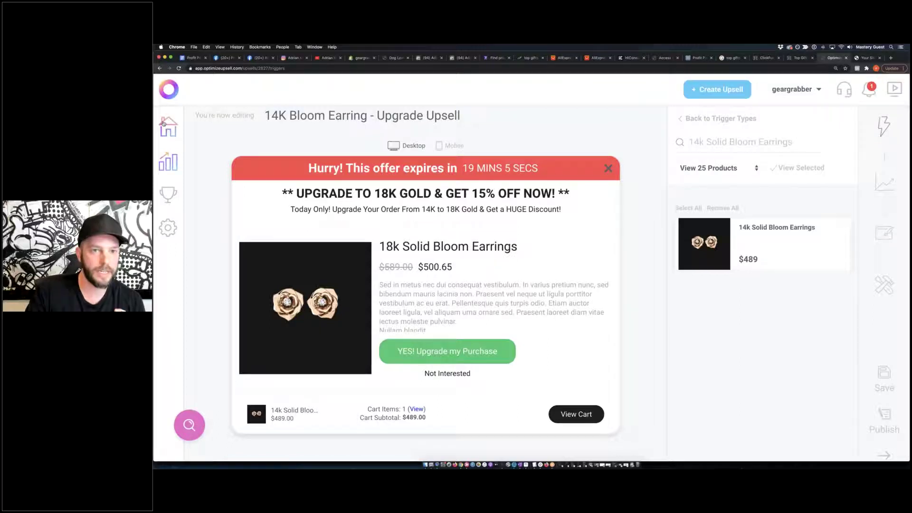
{"action": "left_click", "coordinate": [169, 162]}
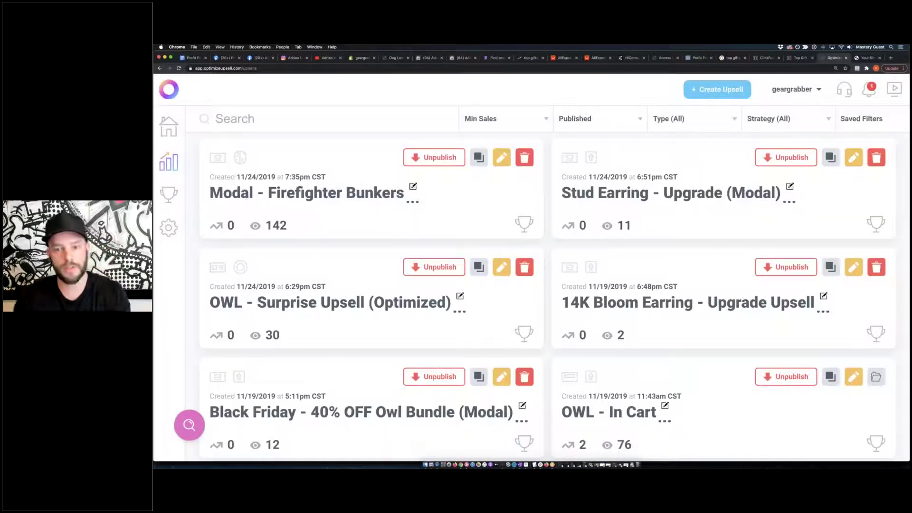
{"action": "scroll", "coordinate": [246, 195], "scroll_direction": "down", "scroll_amount": 3}
{"action": "scroll", "coordinate": [546, 270], "scroll_direction": "down", "scroll_amount": 3}
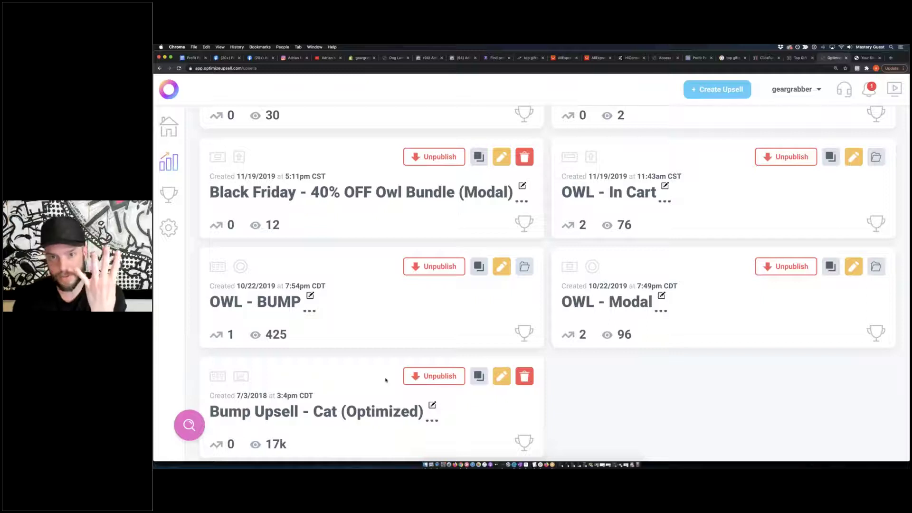
{"action": "scroll", "coordinate": [473, 377], "scroll_direction": "up", "scroll_amount": 5}
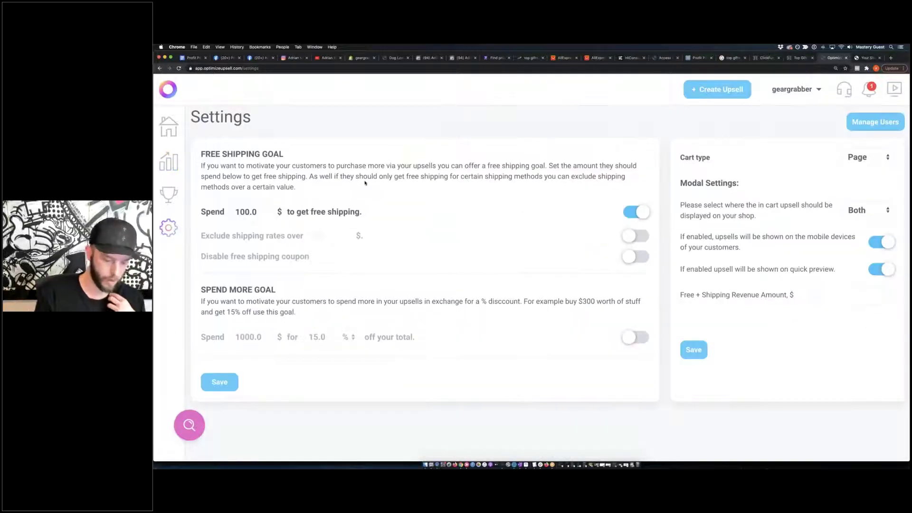
Examine the Free Shipping Goal settings, highlighting its description, spend amount and shipping rate exclusion.
{"action": "key", "text": "super+equal"}
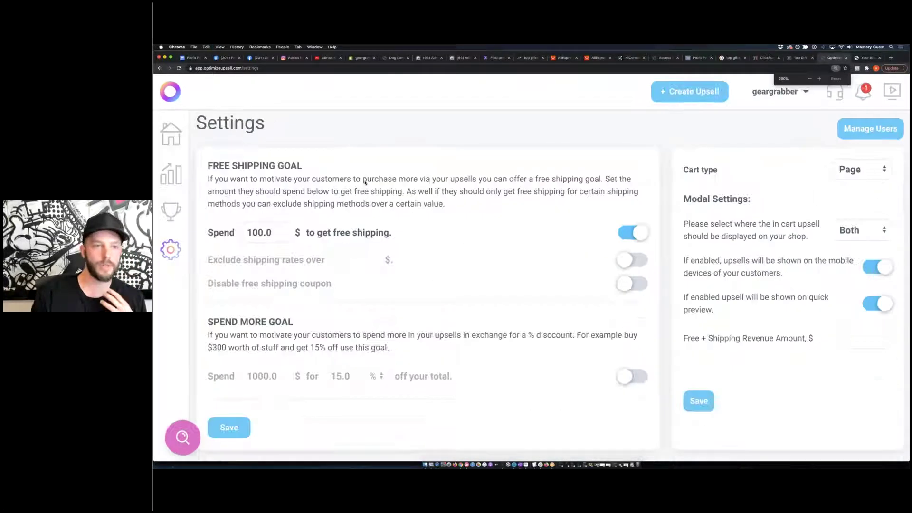
{"action": "left_click_drag", "start_coordinate": [224, 166], "coordinate": [331, 180]}
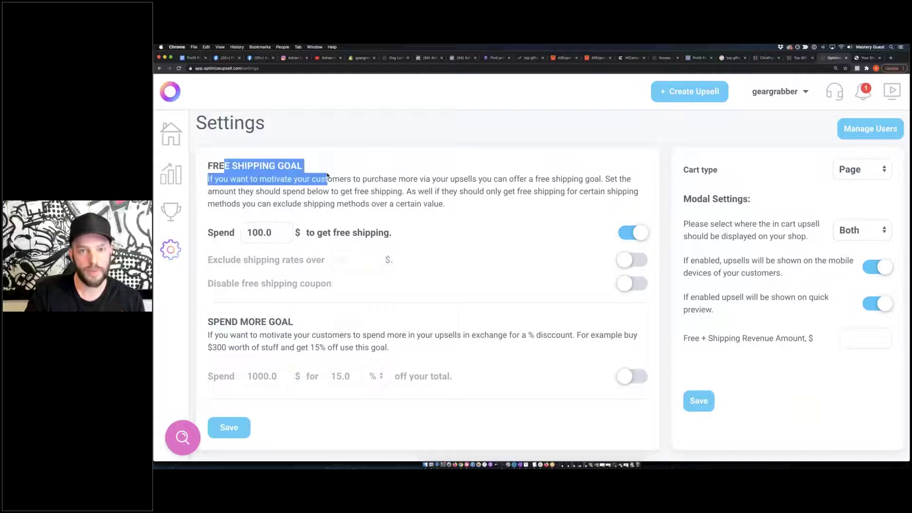
{"action": "left_click", "coordinate": [337, 175]}
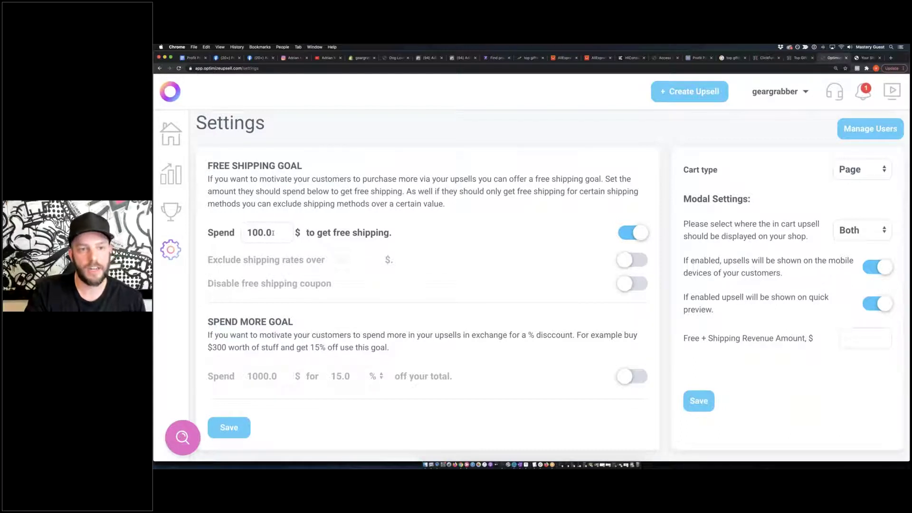
{"action": "left_click_drag", "start_coordinate": [213, 233], "coordinate": [371, 233]}
{"action": "left_click", "coordinate": [371, 232]}
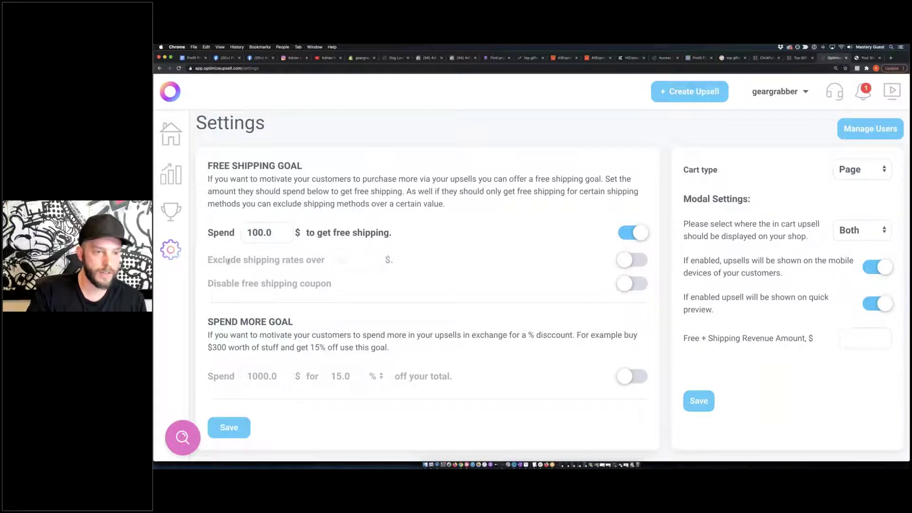
{"action": "left_click_drag", "start_coordinate": [228, 261], "coordinate": [338, 260]}
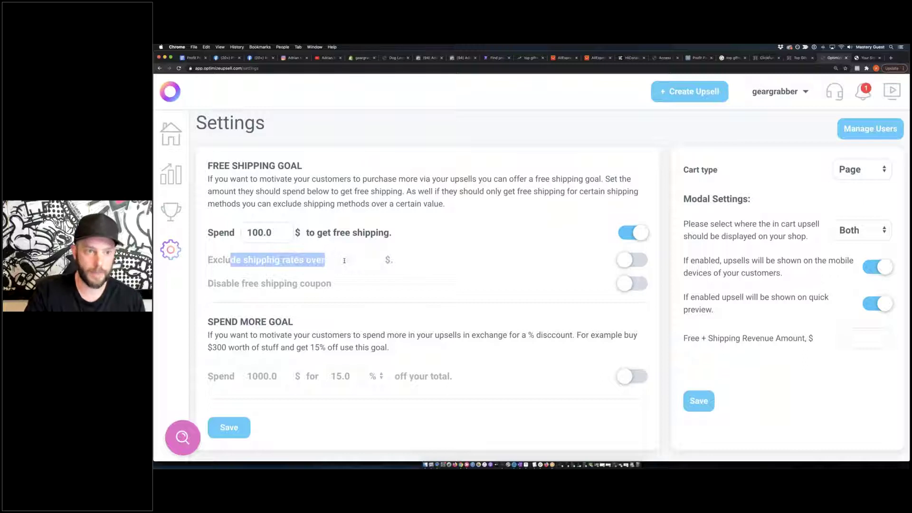
{"action": "left_click", "coordinate": [333, 253]}
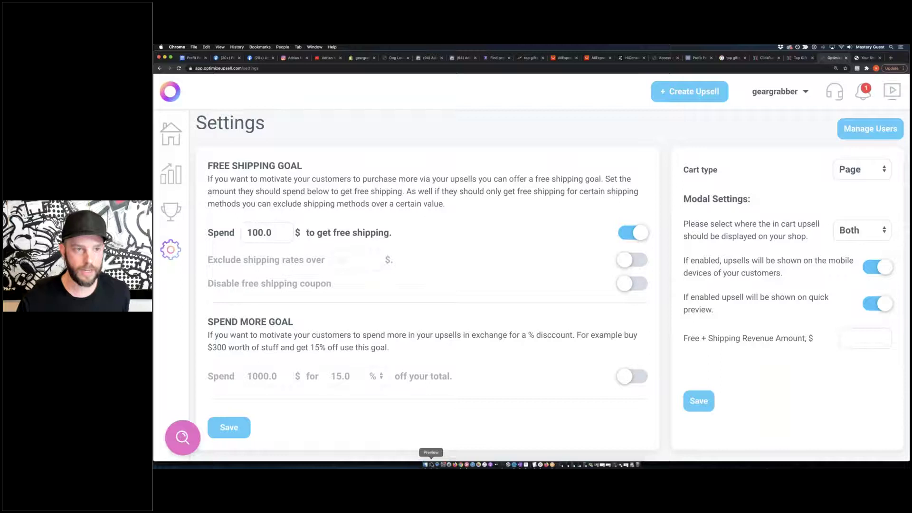
Show the upsell discounts screenshot in Preview, mark out the Free shipping row across its sales columns, and put the window away.
{"action": "left_click", "coordinate": [432, 464]}
{"action": "left_click", "coordinate": [184, 126]}
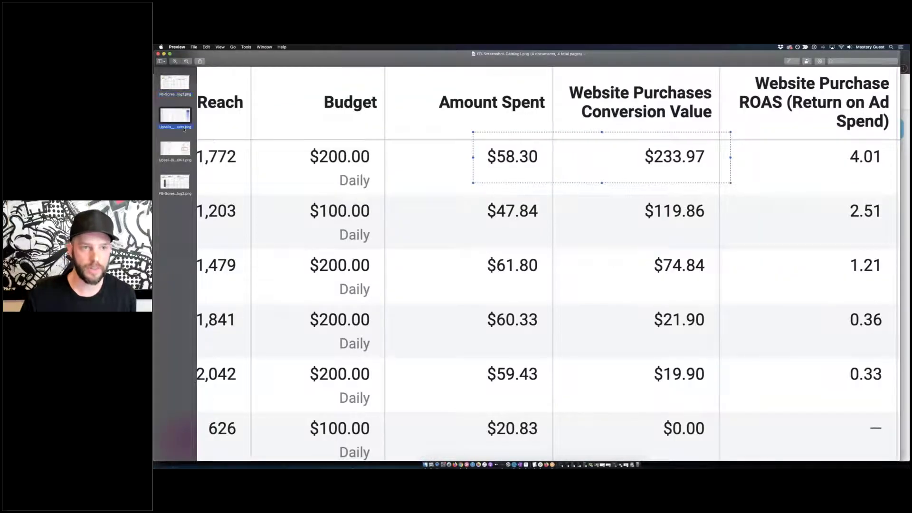
{"action": "scroll", "coordinate": [357, 200], "scroll_direction": "left", "scroll_amount": 5}
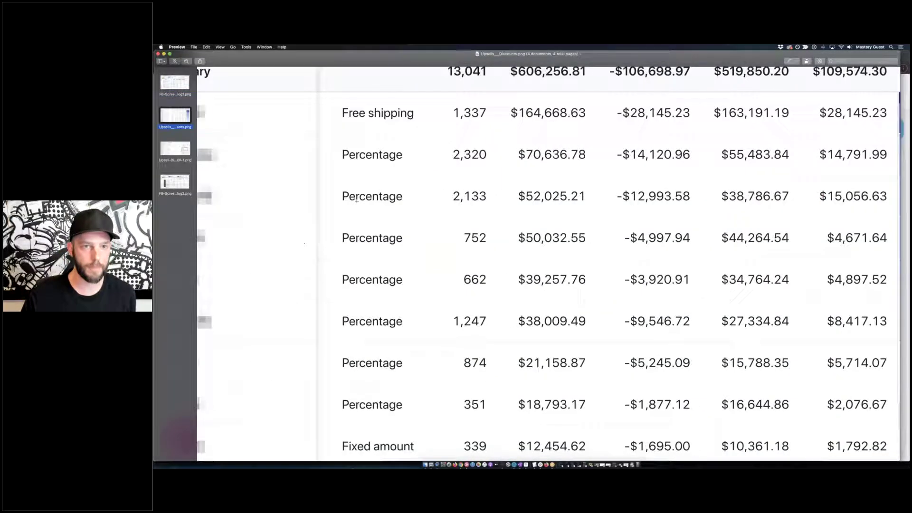
{"action": "scroll", "coordinate": [366, 202], "scroll_direction": "right", "scroll_amount": 5}
{"action": "scroll", "coordinate": [467, 148], "scroll_direction": "up", "scroll_amount": 1}
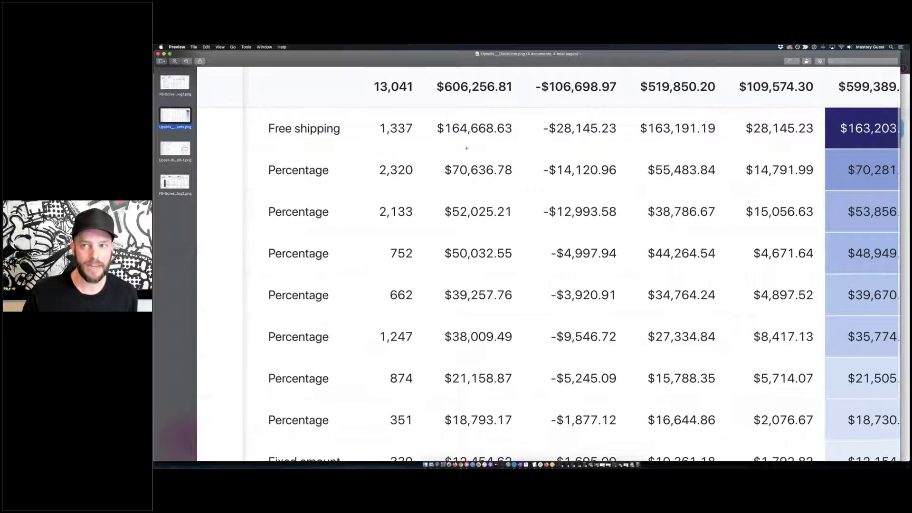
{"action": "scroll", "coordinate": [467, 148], "scroll_direction": "right", "scroll_amount": 3}
{"action": "left_click_drag", "start_coordinate": [861, 110], "coordinate": [254, 144]}
{"action": "scroll", "coordinate": [262, 149], "scroll_direction": "right", "scroll_amount": 2}
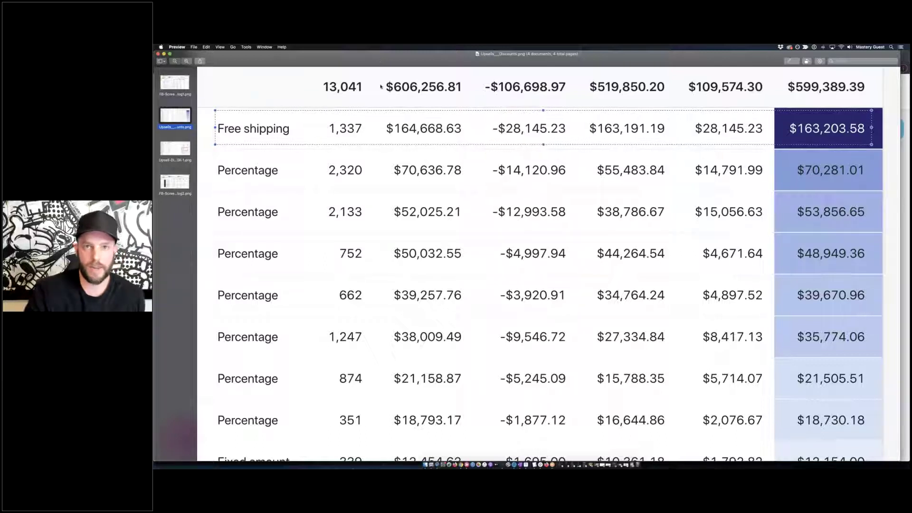
{"action": "key", "text": "super+m"}
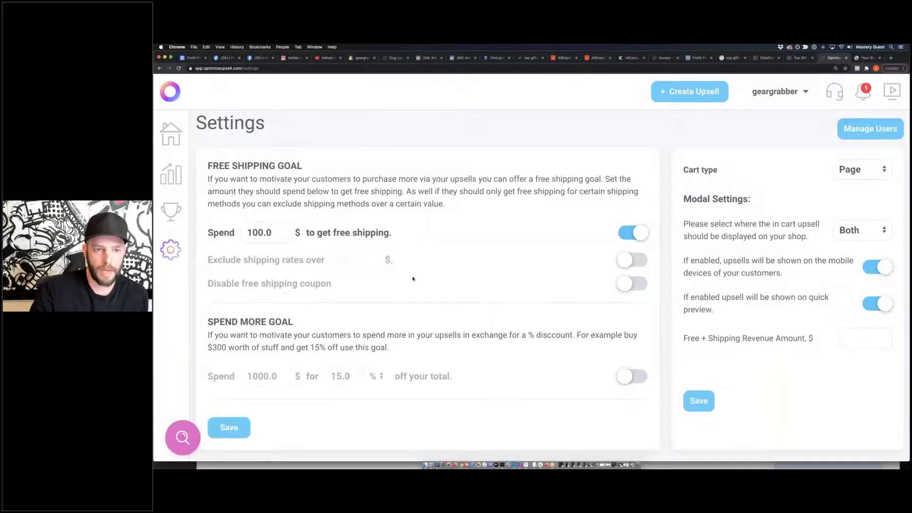
Enable the Spend More Goal, set its spend amount to $100, keep the percentage discount, and disable the goal again.
{"action": "left_click", "coordinate": [634, 376]}
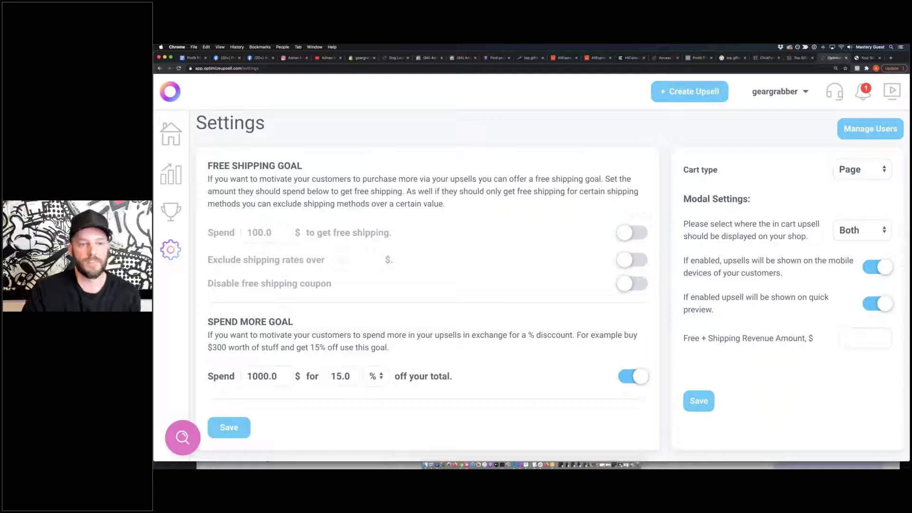
{"action": "left_click", "coordinate": [264, 377]}
{"action": "key", "text": "BackSpace"}
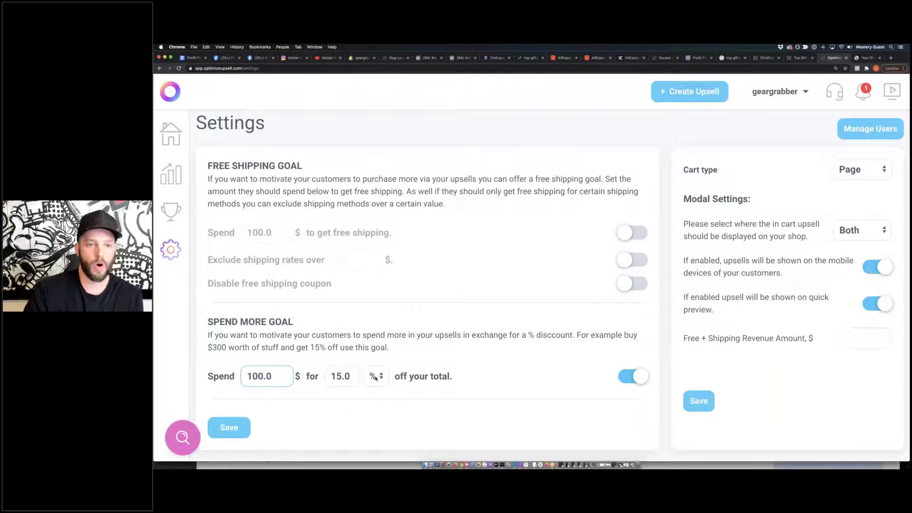
{"action": "left_click", "coordinate": [373, 376]}
{"action": "left_click", "coordinate": [403, 354]}
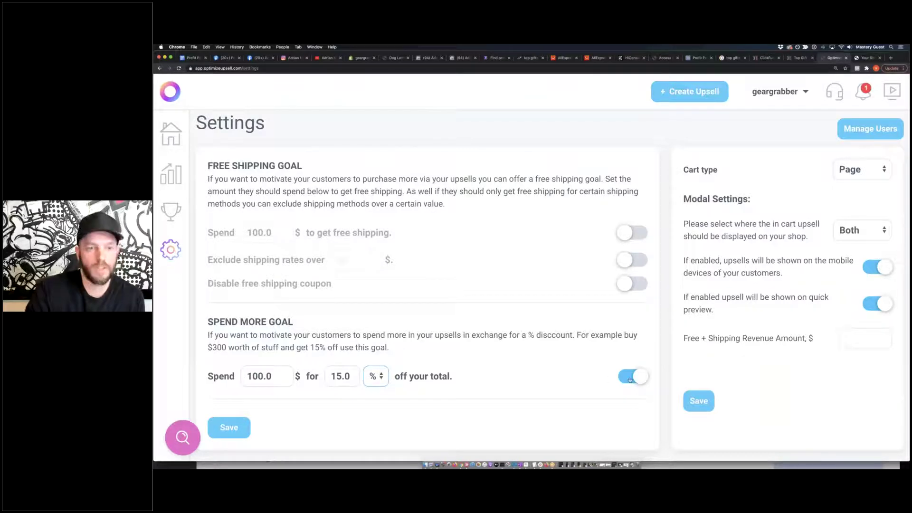
{"action": "left_click", "coordinate": [605, 379]}
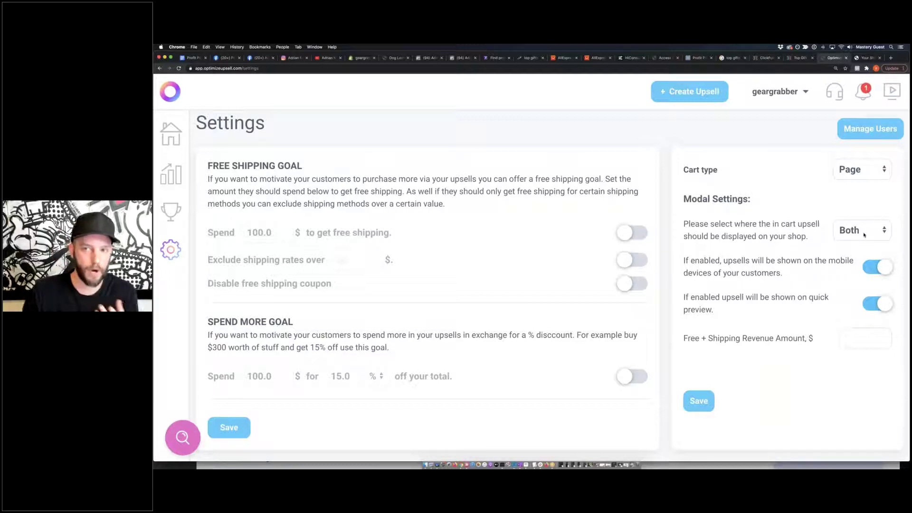
Highlight the Free + Shipping Revenue Amount setting under the modal settings, and return to the upsells list.
{"action": "left_click_drag", "start_coordinate": [717, 339], "coordinate": [808, 338]}
{"action": "left_click", "coordinate": [791, 338]}
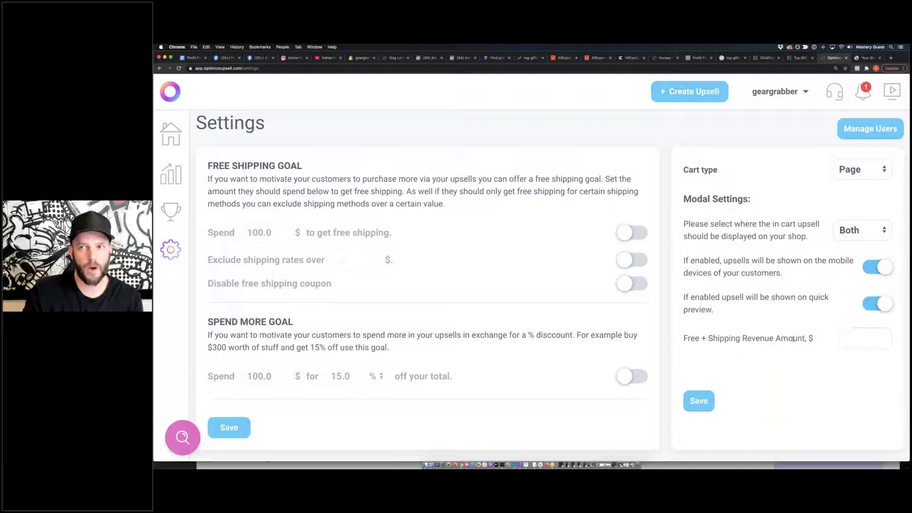
{"action": "left_click_drag", "start_coordinate": [723, 338], "coordinate": [800, 338]}
{"action": "left_click", "coordinate": [797, 336]}
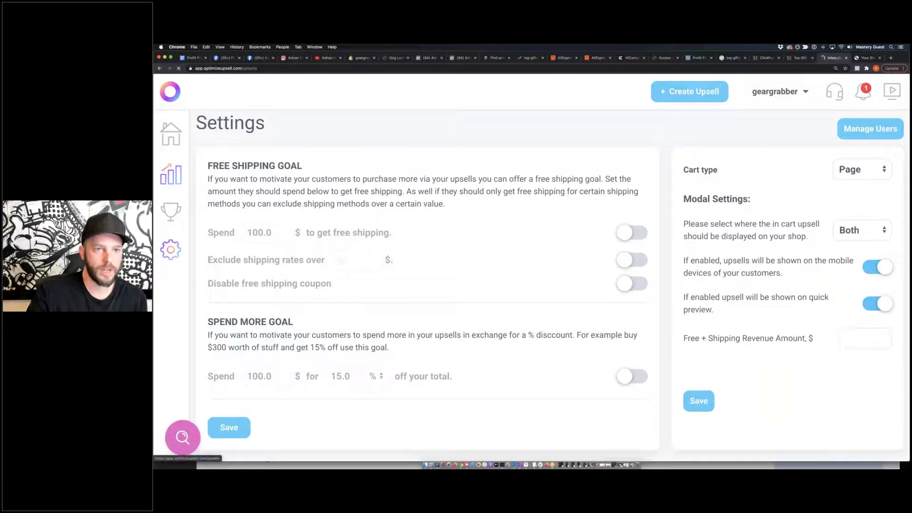
{"action": "left_click", "coordinate": [171, 175]}
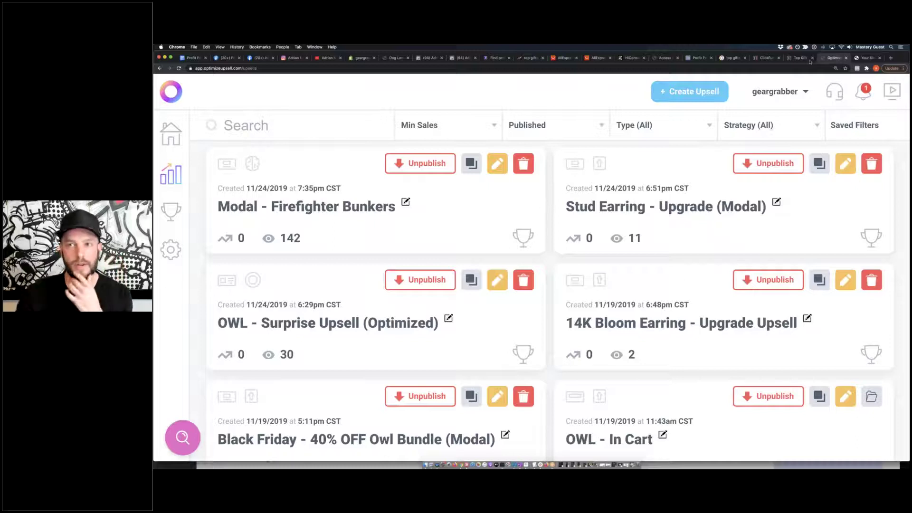
Switch to the storefront cart, open the 14k Solid Bloom Earrings page from it, and view the product details.
{"action": "left_click", "coordinate": [864, 58]}
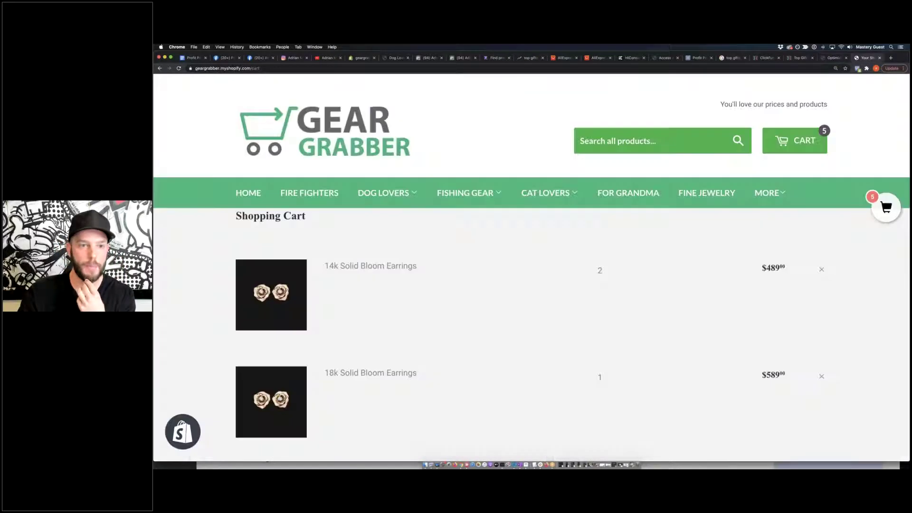
{"action": "left_click", "coordinate": [399, 266]}
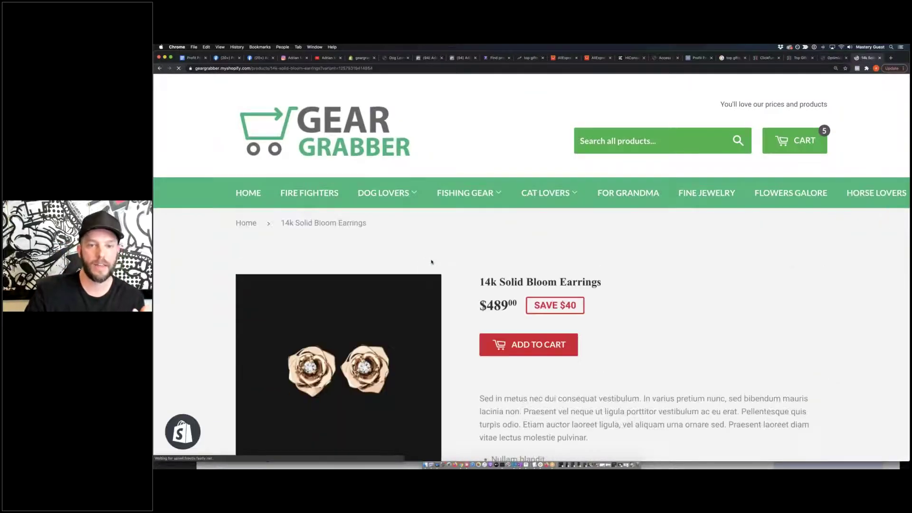
{"action": "scroll", "coordinate": [432, 260], "scroll_direction": "down", "scroll_amount": 3}
{"action": "scroll", "coordinate": [432, 261], "scroll_direction": "up", "scroll_amount": 1}
{"action": "scroll", "coordinate": [432, 261], "scroll_direction": "down", "scroll_amount": 1}
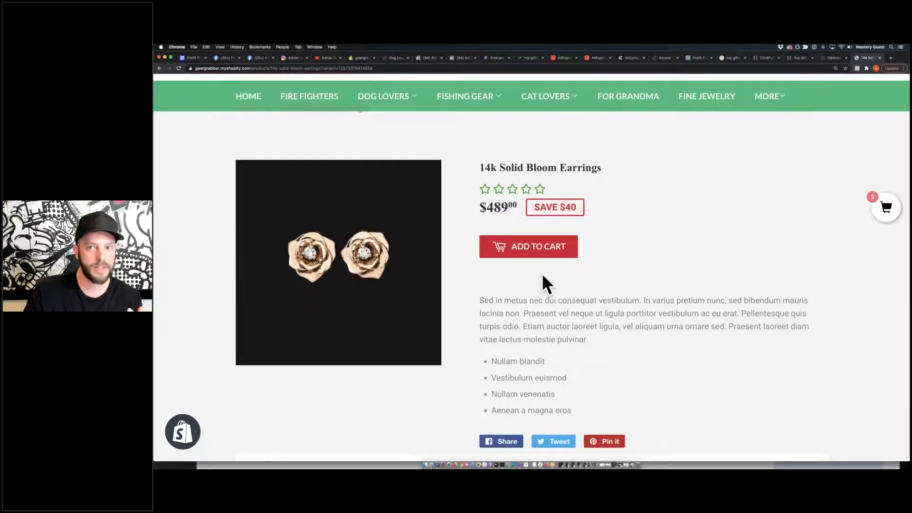
Open the Mpire Owl - Spiral Notebook [Gold] page from the Mpire Owl collection and examine its bump upsell offer.
{"action": "left_click", "coordinate": [784, 177]}
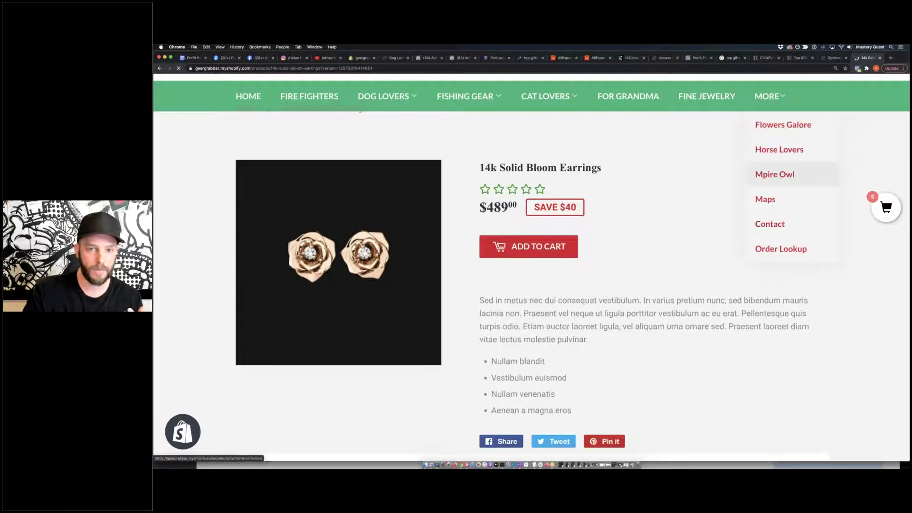
{"action": "left_click", "coordinate": [522, 330]}
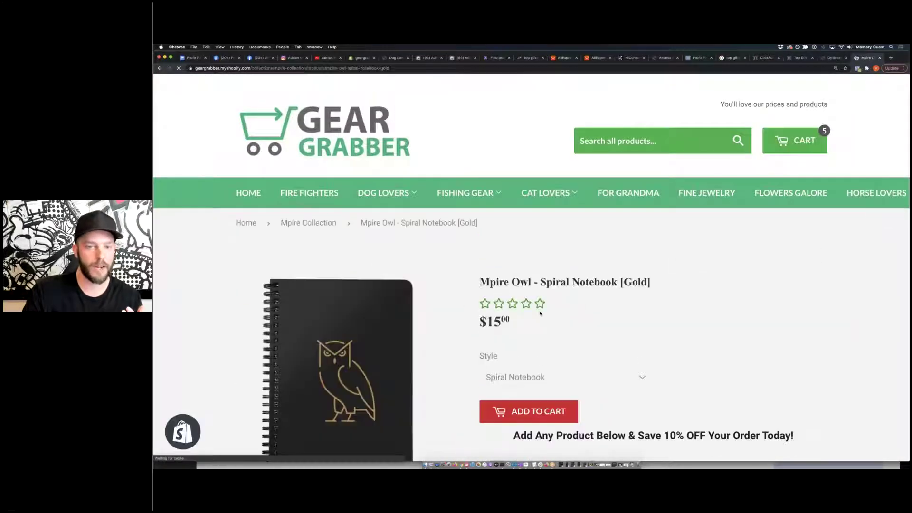
{"action": "scroll", "coordinate": [523, 330], "scroll_direction": "down", "scroll_amount": 3}
{"action": "scroll", "coordinate": [691, 301], "scroll_direction": "down", "scroll_amount": 3}
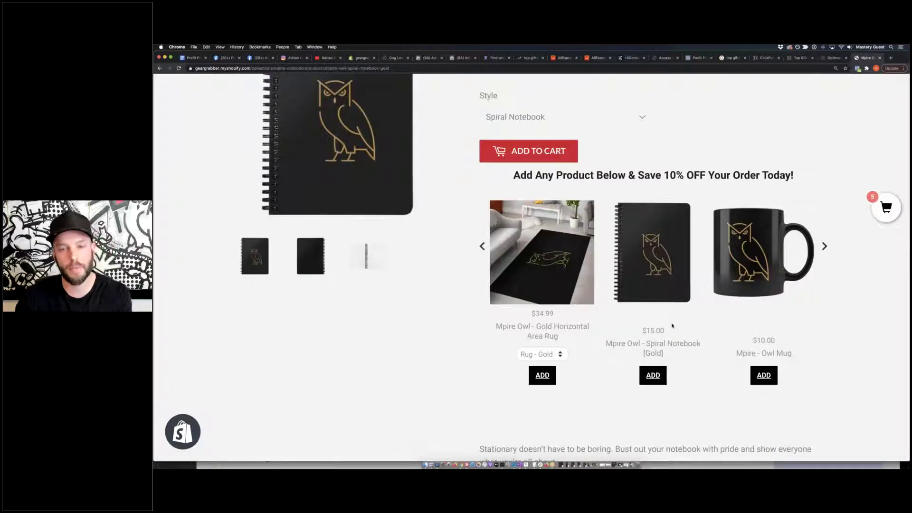
{"action": "scroll", "coordinate": [691, 302], "scroll_direction": "up", "scroll_amount": 6}
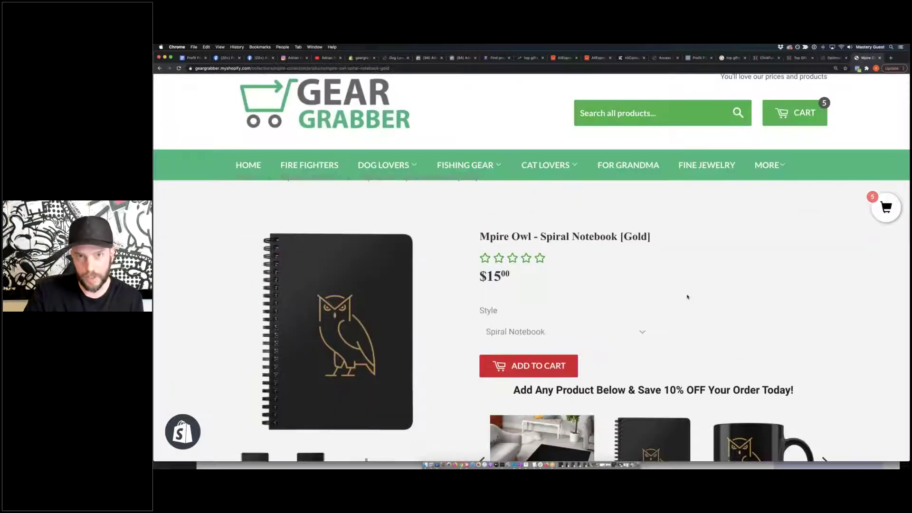
{"action": "scroll", "coordinate": [691, 297], "scroll_direction": "up", "scroll_amount": 2}
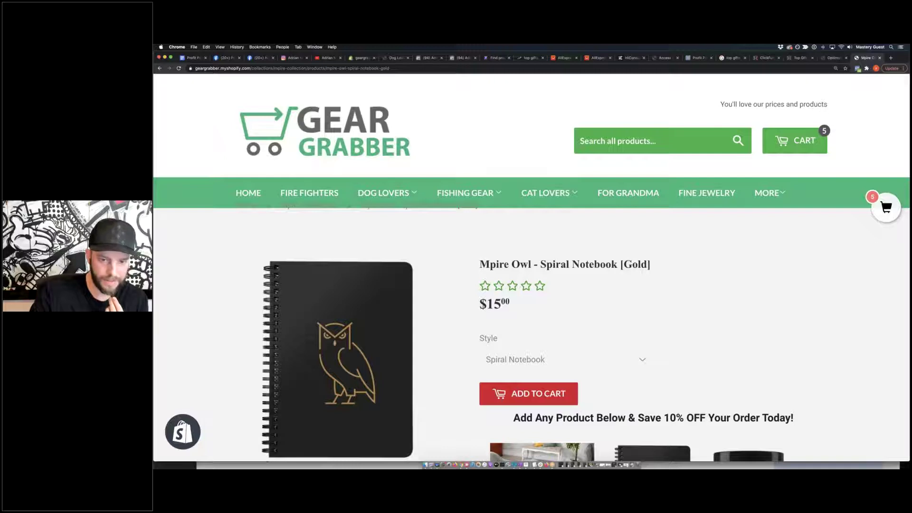
Switch to the Keynote presentation and show the Profit Point slide about automation.
{"action": "left_click", "coordinate": [524, 465]}
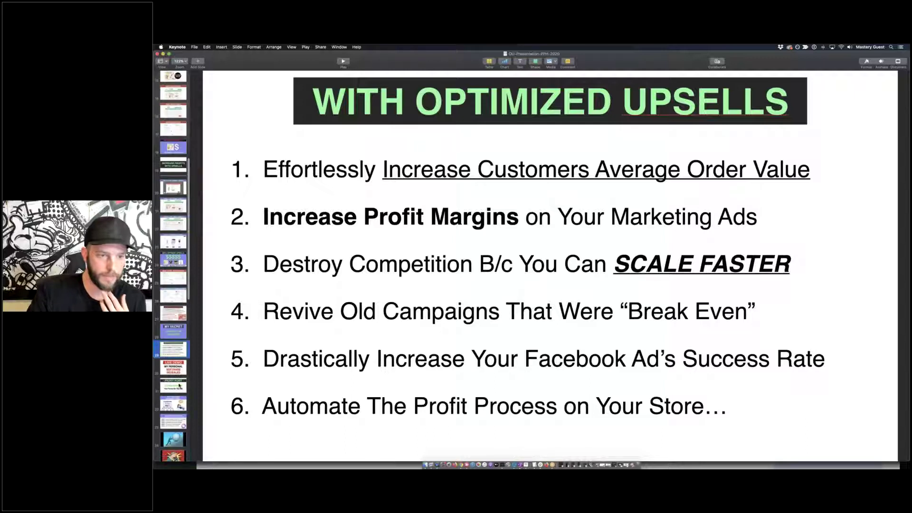
{"action": "left_click", "coordinate": [179, 386]}
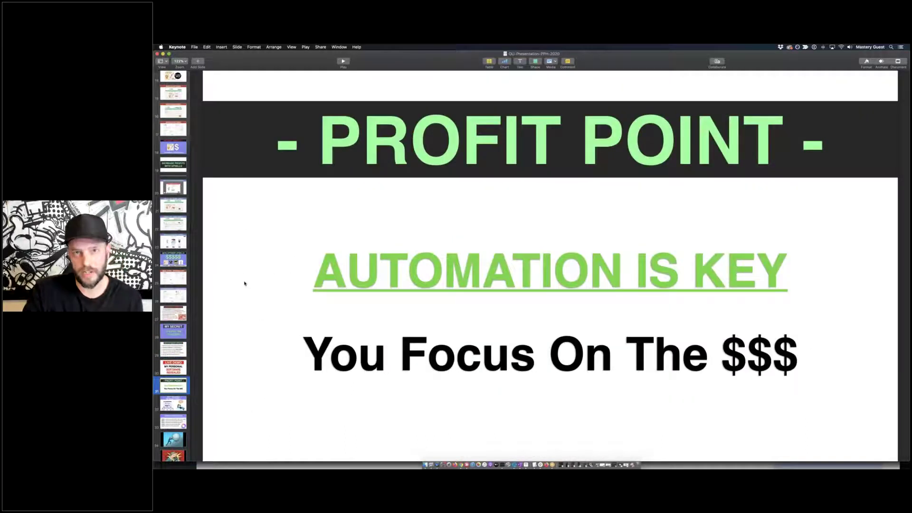
Show the Why You Need Optimize Upsell slide, followed by the Step by Step Recap slide.
{"action": "scroll", "coordinate": [184, 306], "scroll_direction": "down", "scroll_amount": 3}
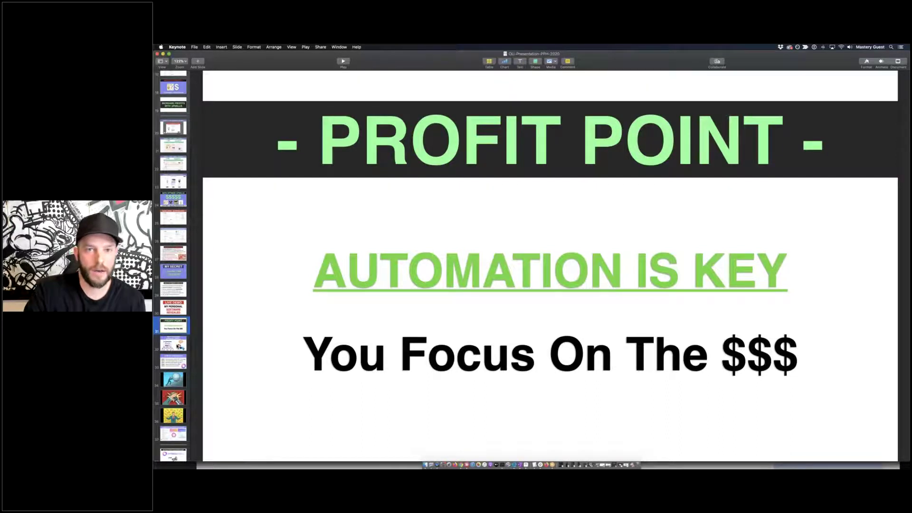
{"action": "left_click", "coordinate": [173, 343]}
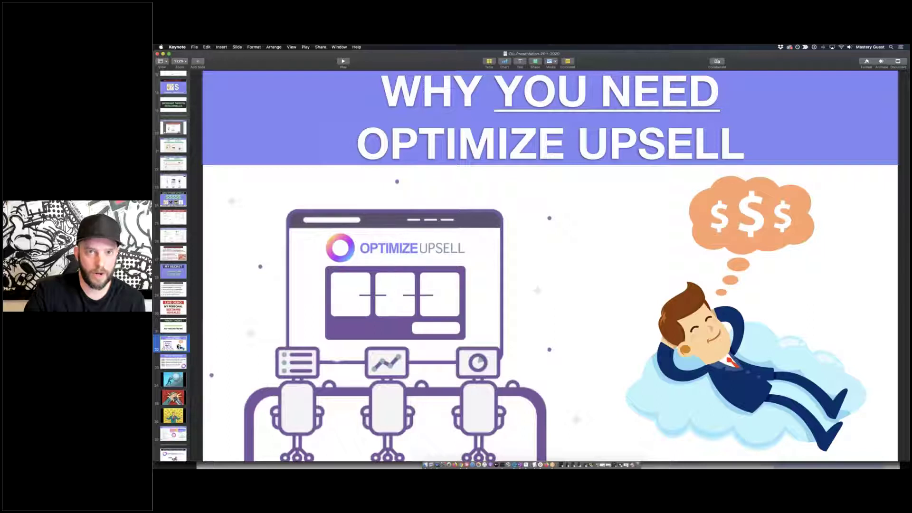
{"action": "left_click", "coordinate": [174, 365]}
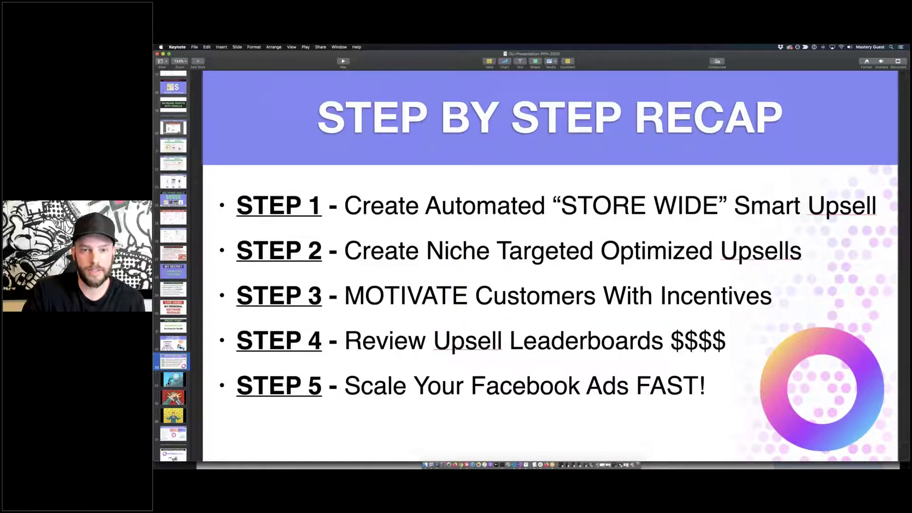
Go through the three illustration slides after the recap: the boulder pusher, the robot arm wrestle and the businessman under falling money.
{"action": "key", "text": "Down"}
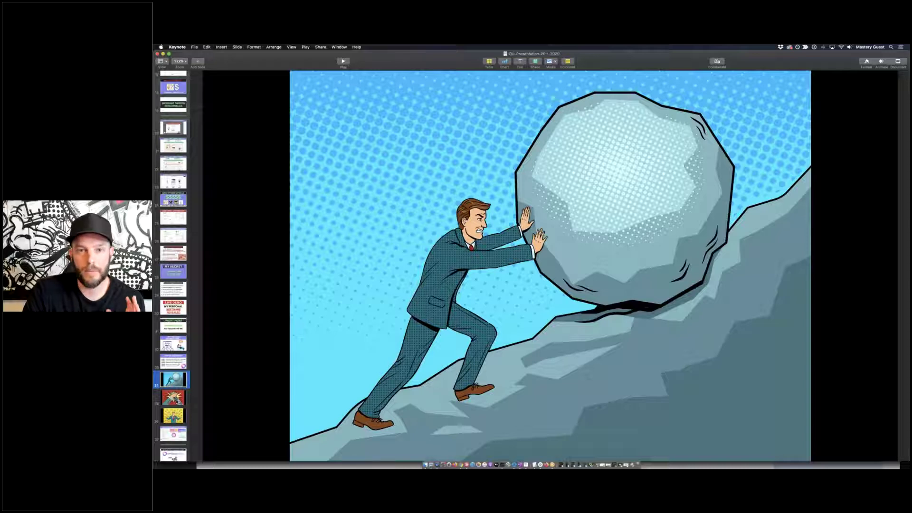
{"action": "key", "text": "Down"}
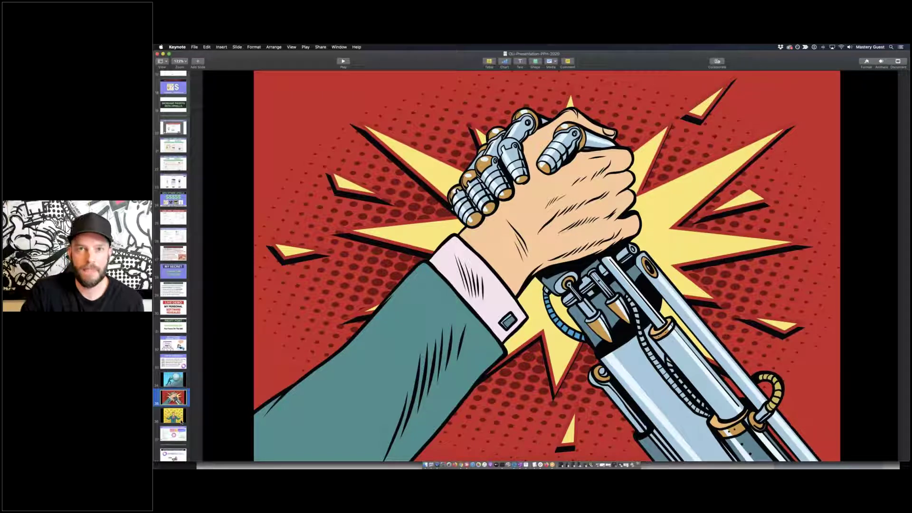
{"action": "left_click", "coordinate": [181, 422]}
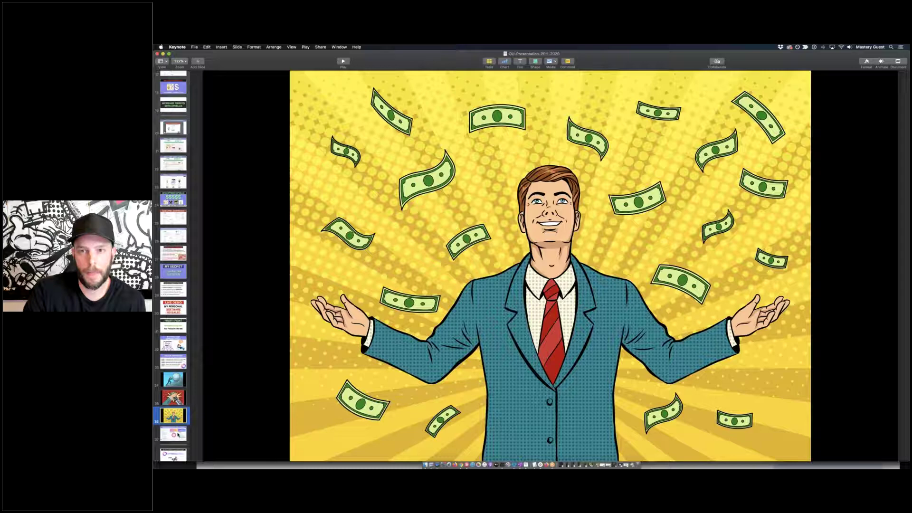
Select the Hard Proof Optimize Upsell Works slide, play the slideshow full screen from it, and advance through its dashboard results.
{"action": "left_click", "coordinate": [178, 434]}
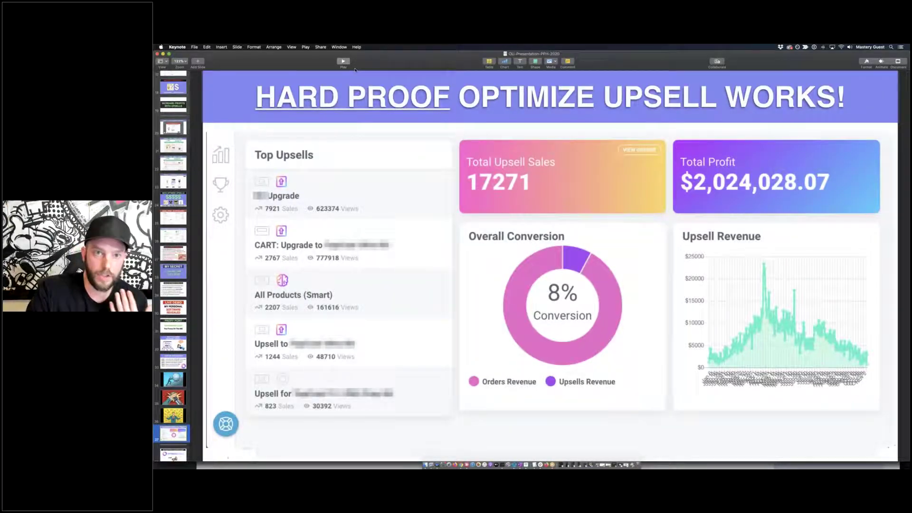
{"action": "key", "text": "alt+super+p"}
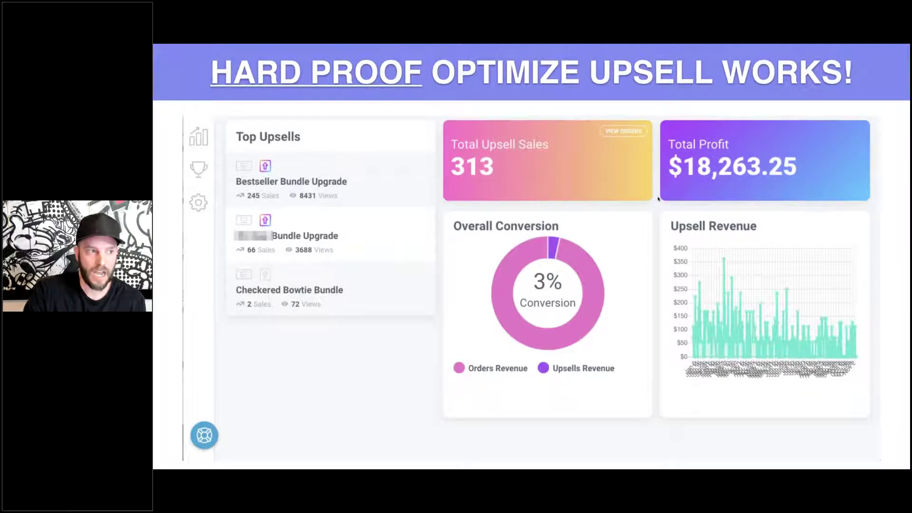
{"action": "key", "text": "Right"}
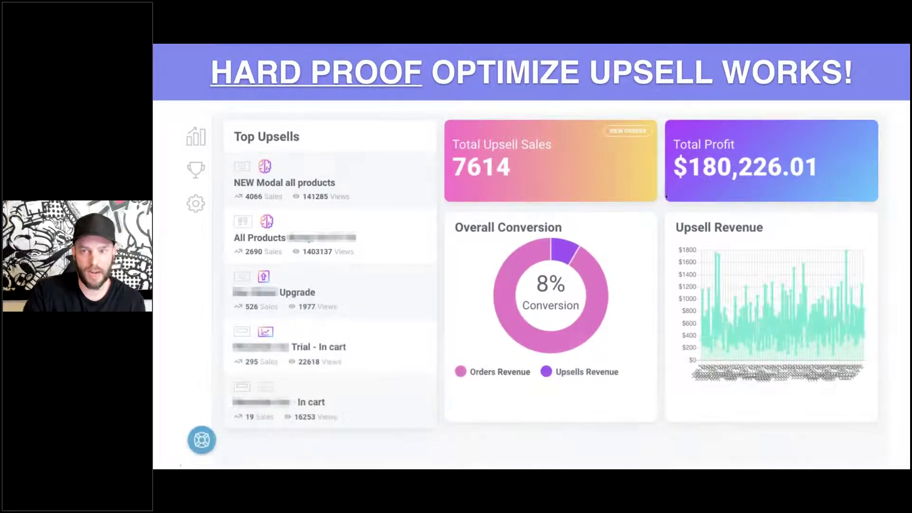